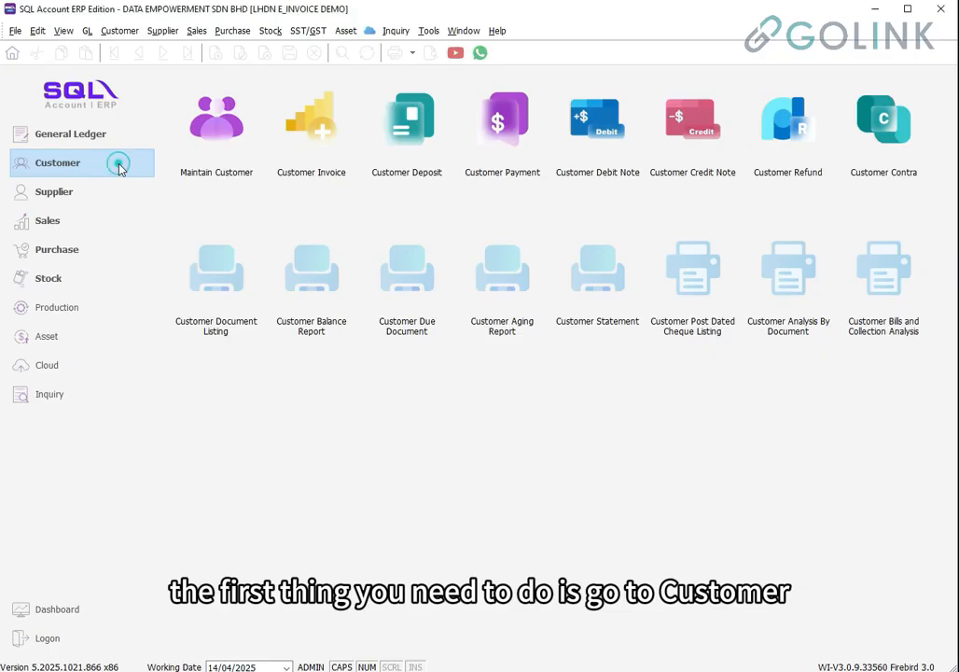
Open E STREAM SOFTWARE SDN BHD for editing from the Maintain Customer list
left_click(224, 153)
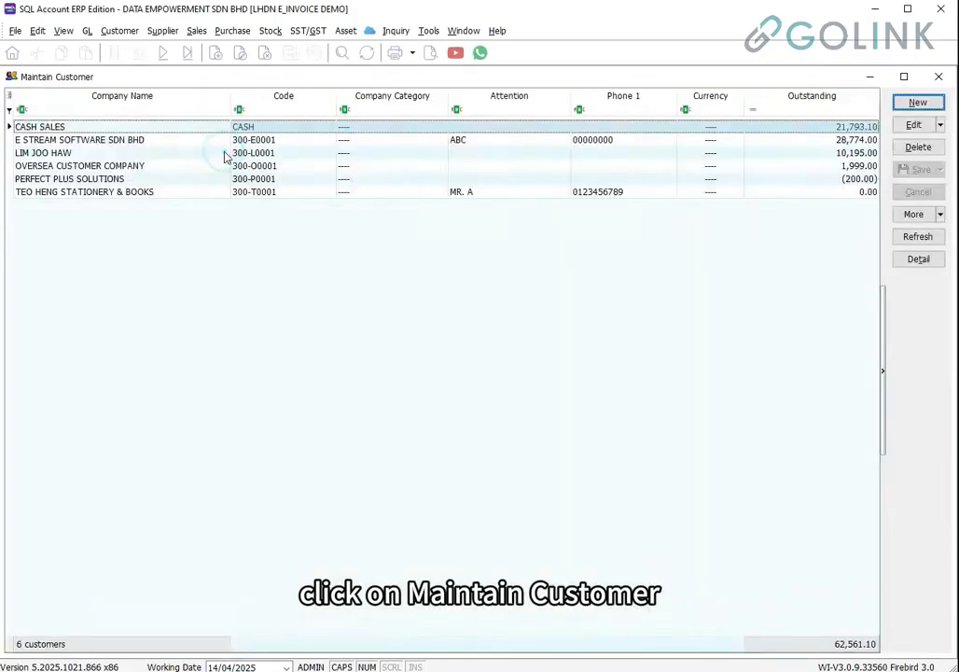
left_click(110, 140)
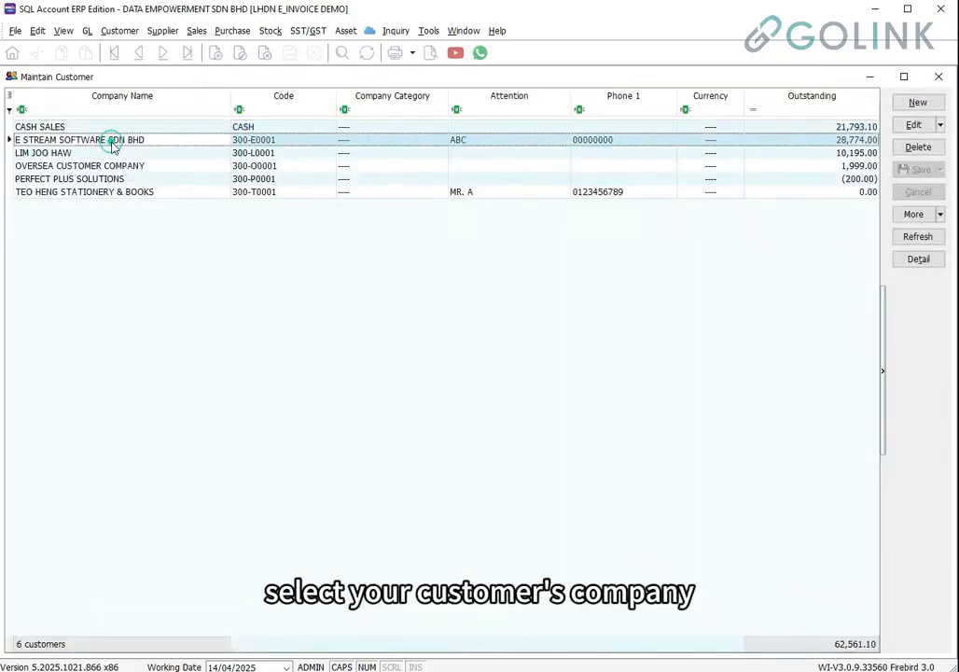
left_click(913, 124)
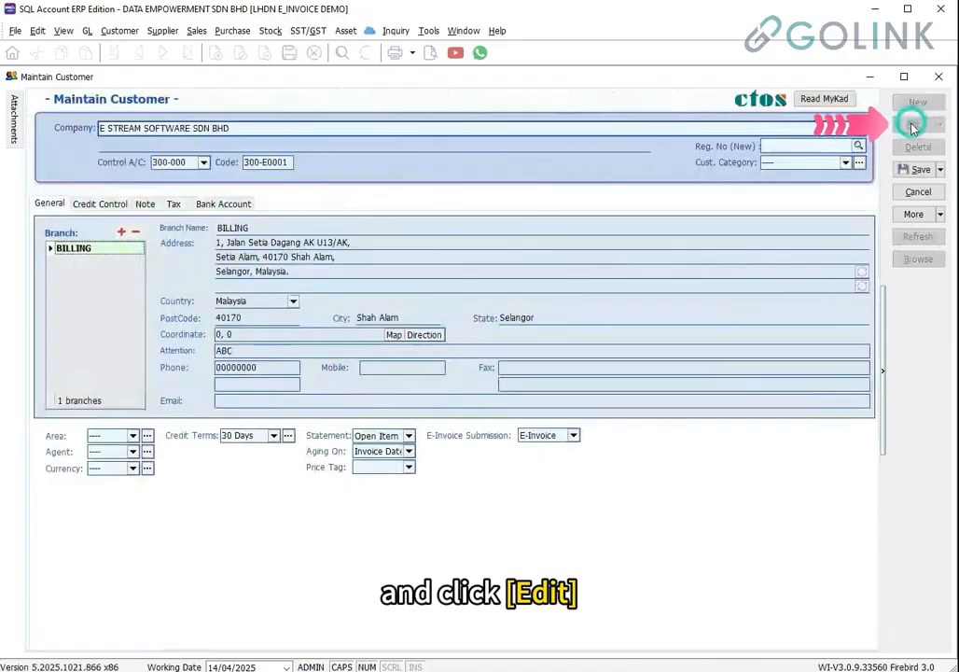
Fill E STREAM's Reg. No (New) from the lookup's second match and check E-Invoice Submission
left_click(800, 146)
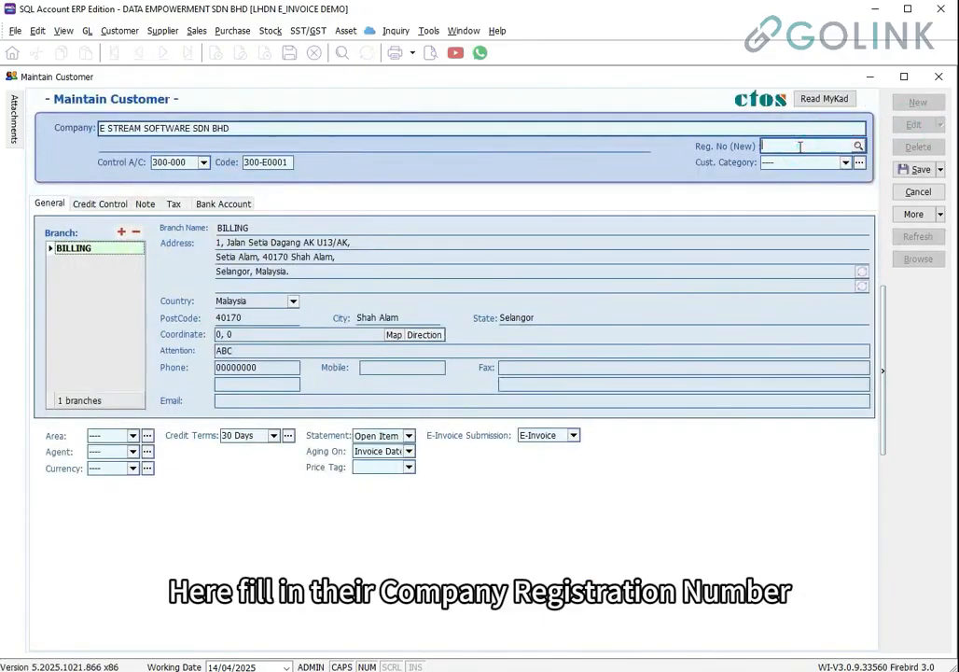
left_click(859, 146)
left_click(317, 295)
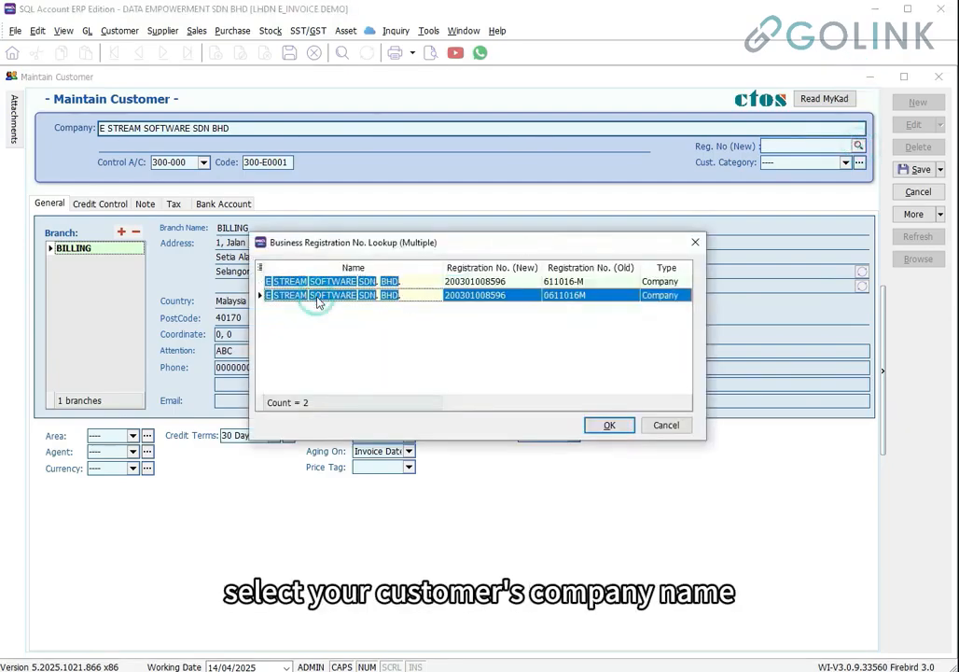
left_click(605, 426)
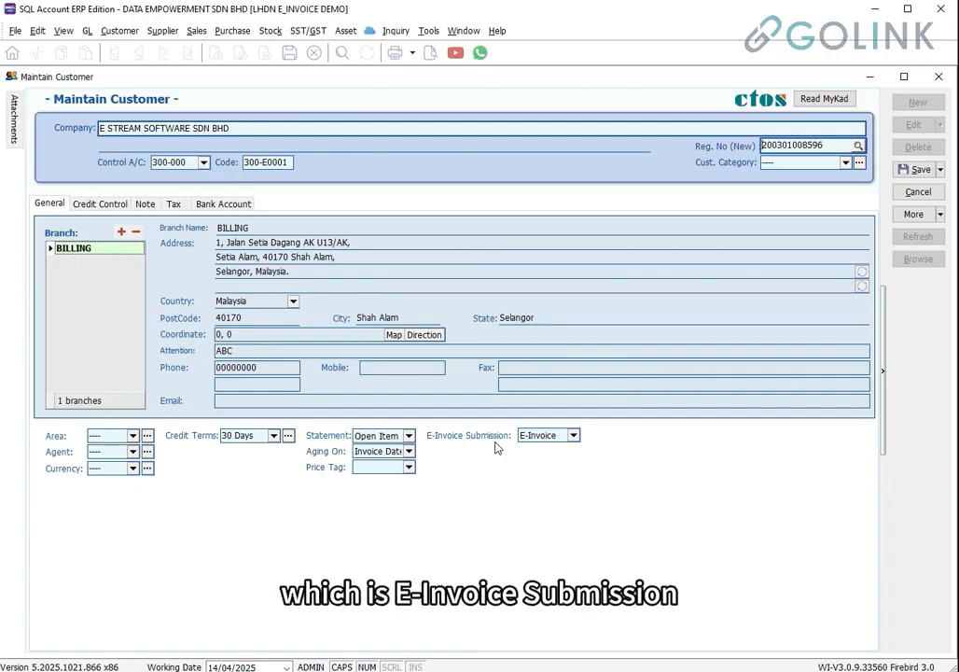
left_click(573, 435)
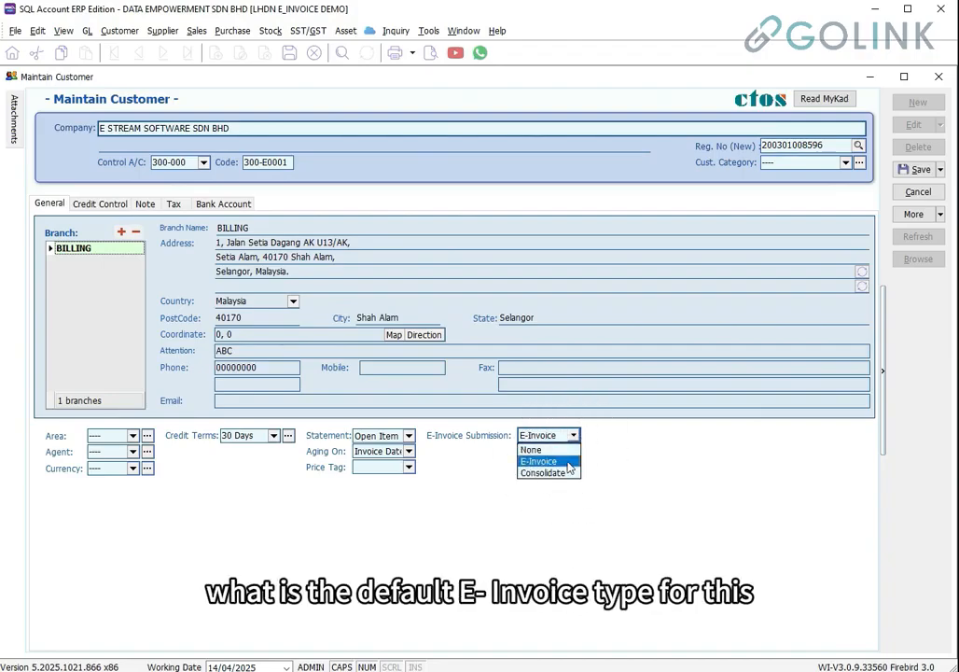
Verify E STREAM's TIN on the Tax tab and save the customer record
left_click(189, 213)
left_click(189, 213)
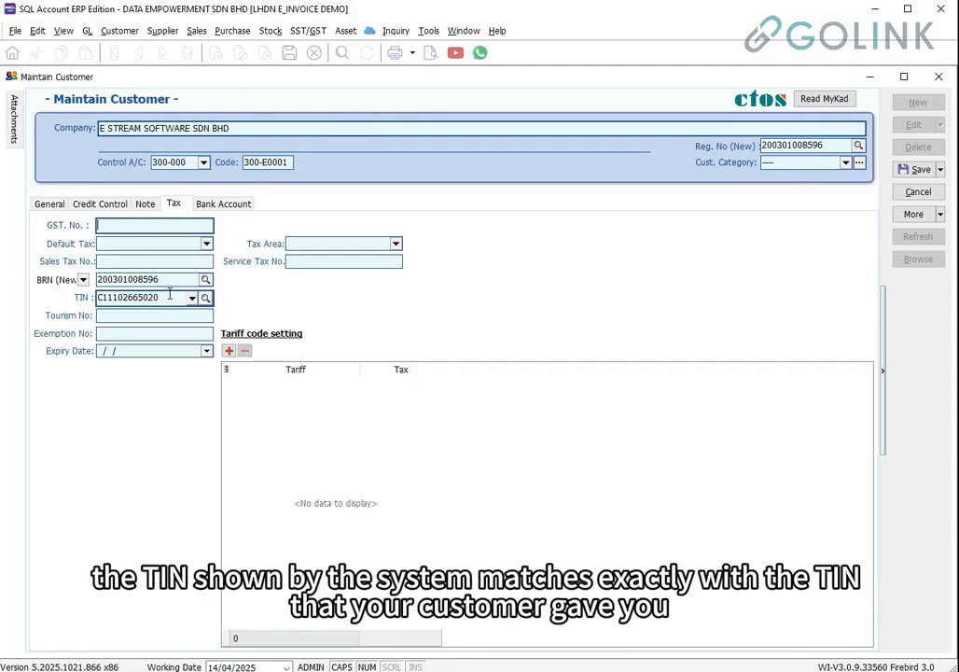
key("ctrl")
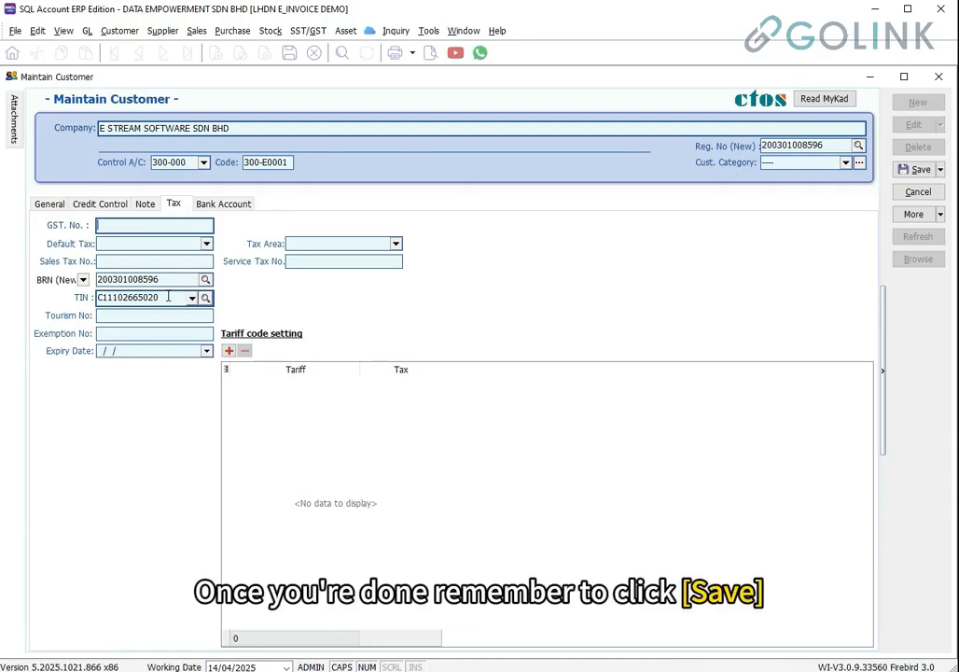
left_click(920, 170)
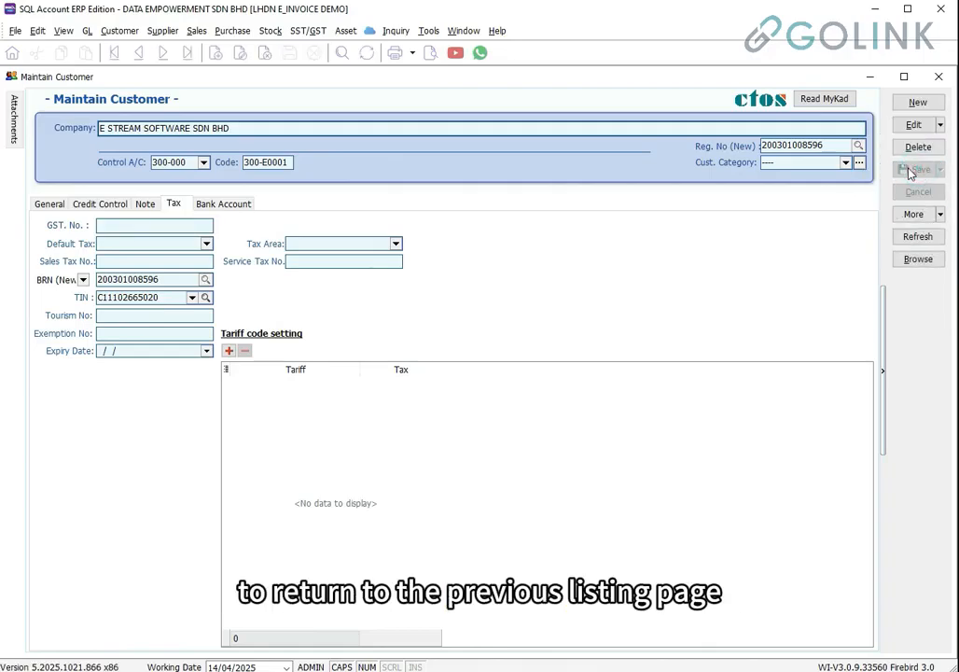
Show TIN, Reg. No (New) and E-Invoice Submission columns in the customer list, selecting CASH SALES
left_click(904, 260)
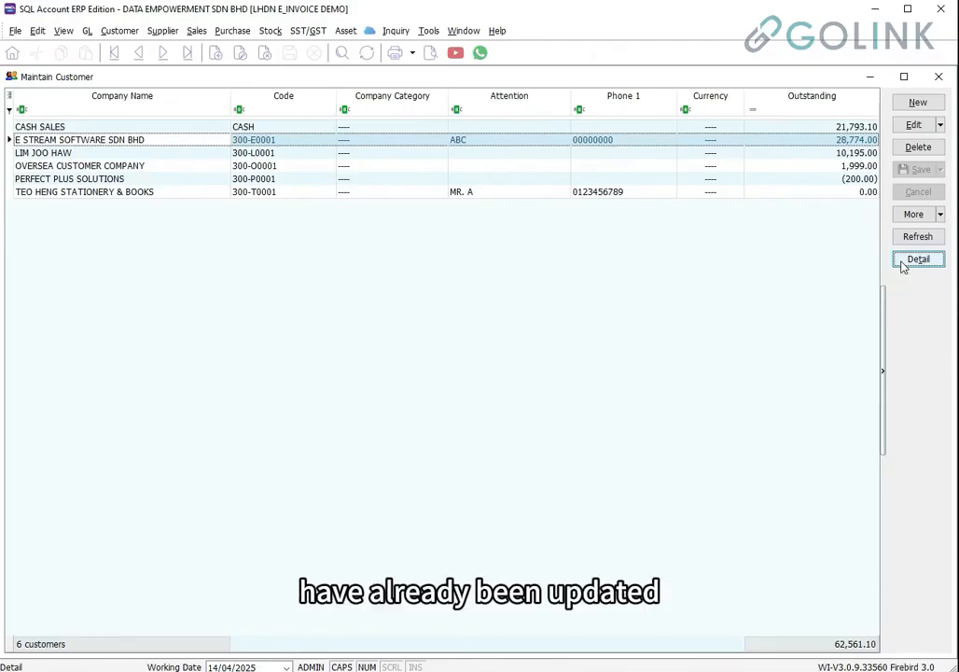
left_click(10, 97)
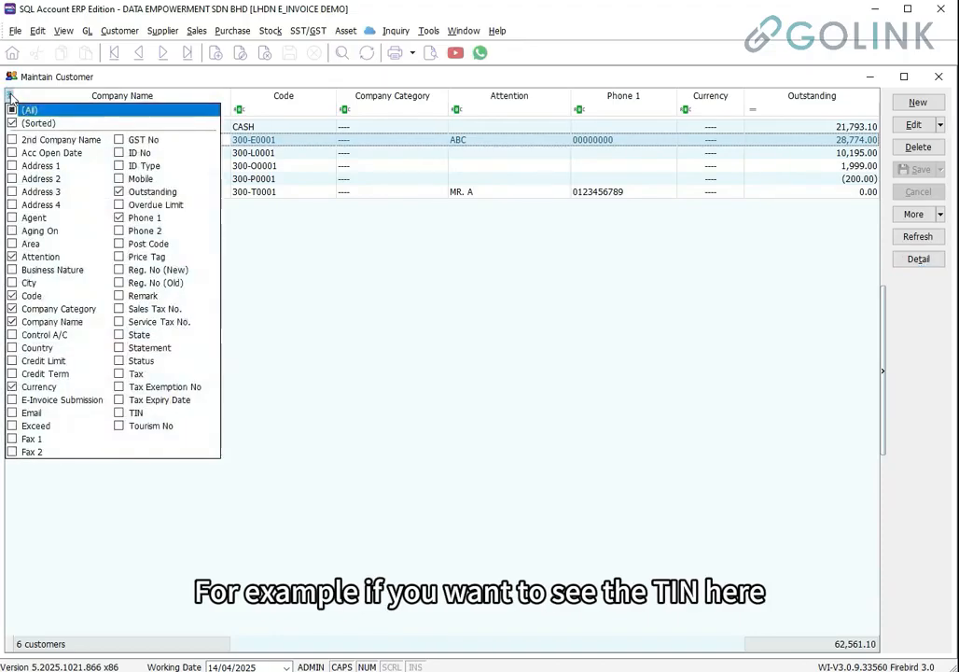
left_click(119, 413)
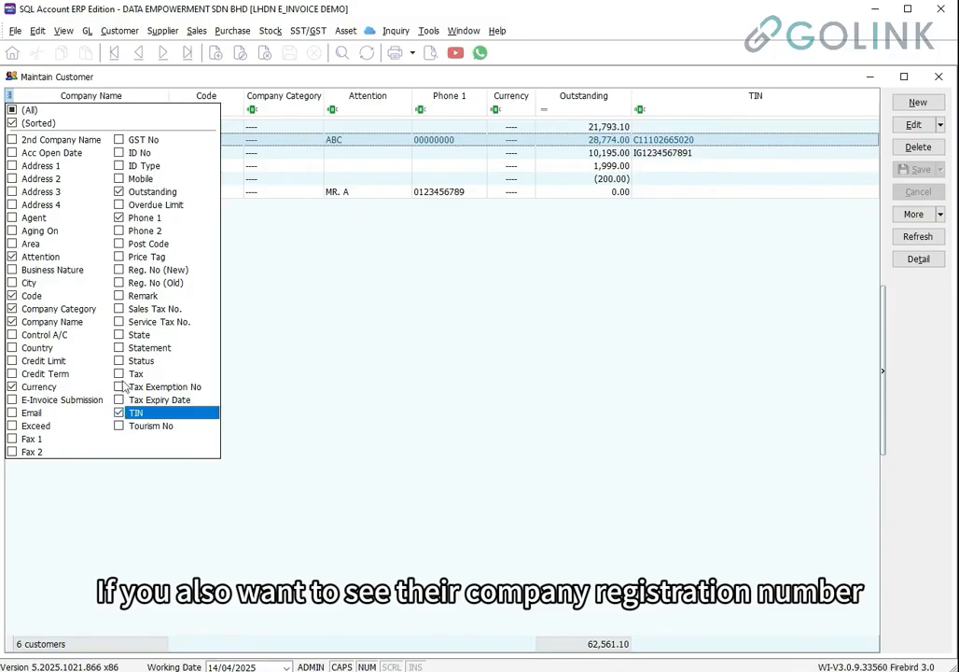
left_click(119, 270)
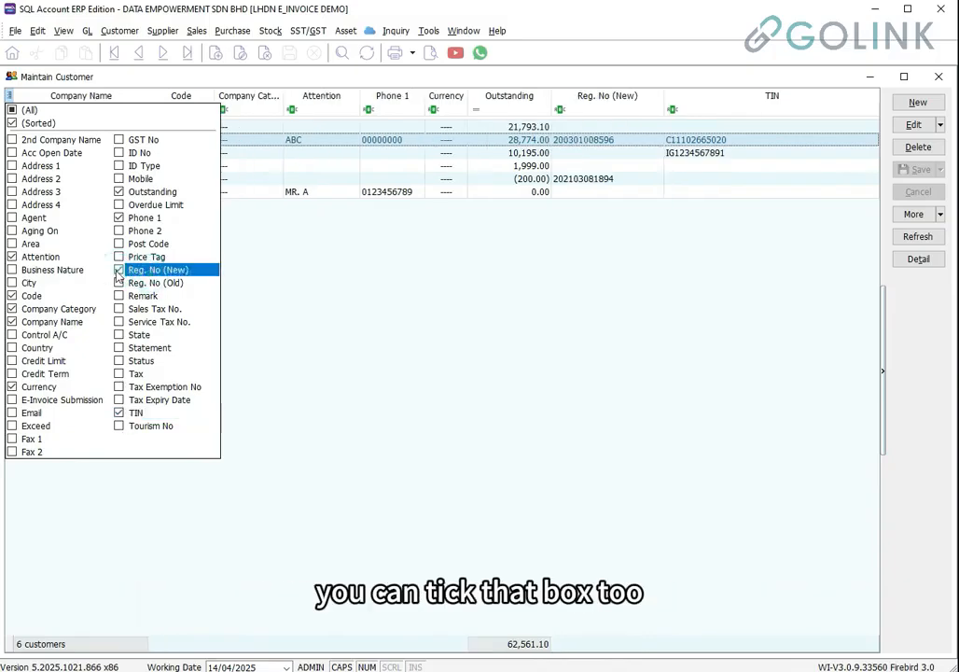
left_click(12, 401)
left_click(625, 306)
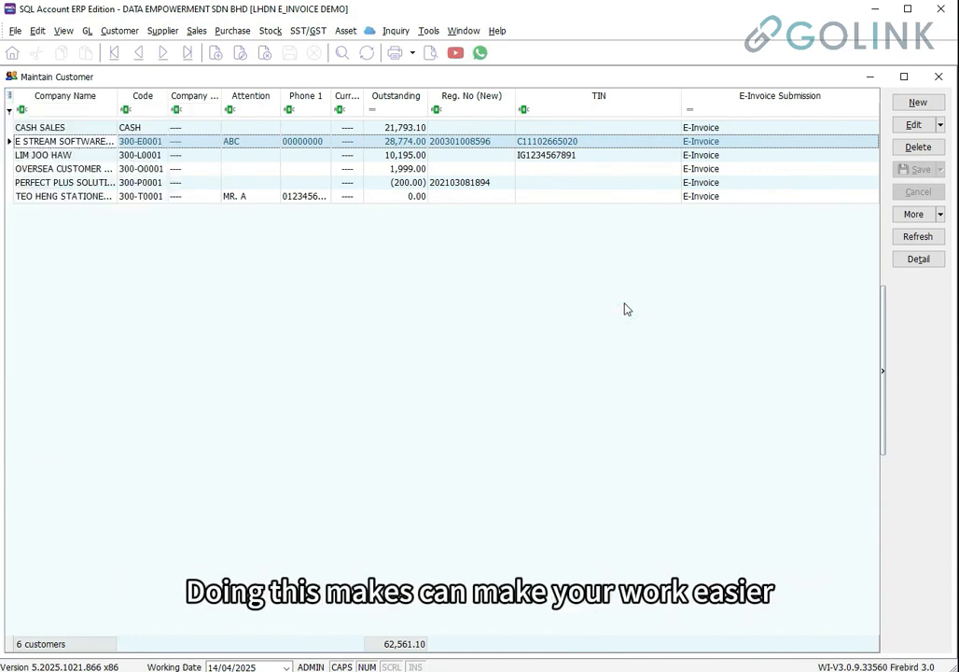
left_click(93, 128)
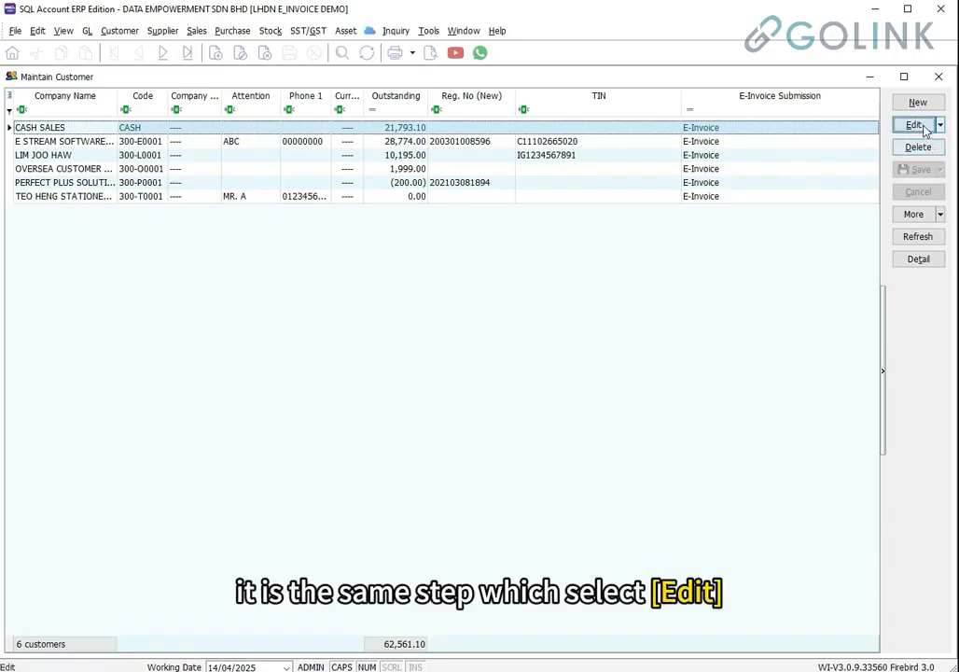
left_click(919, 125)
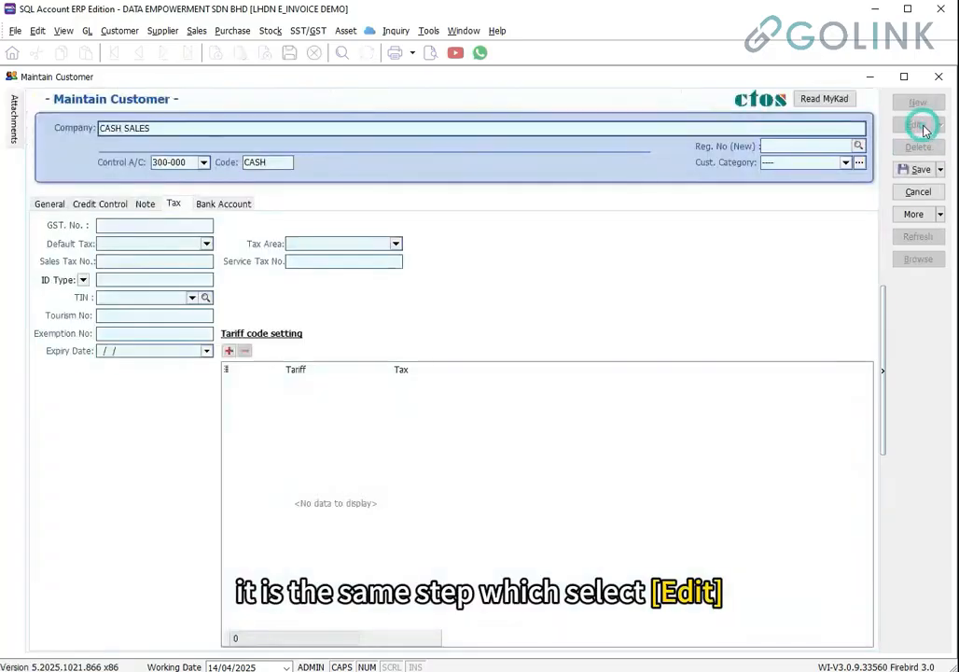
left_click(774, 147)
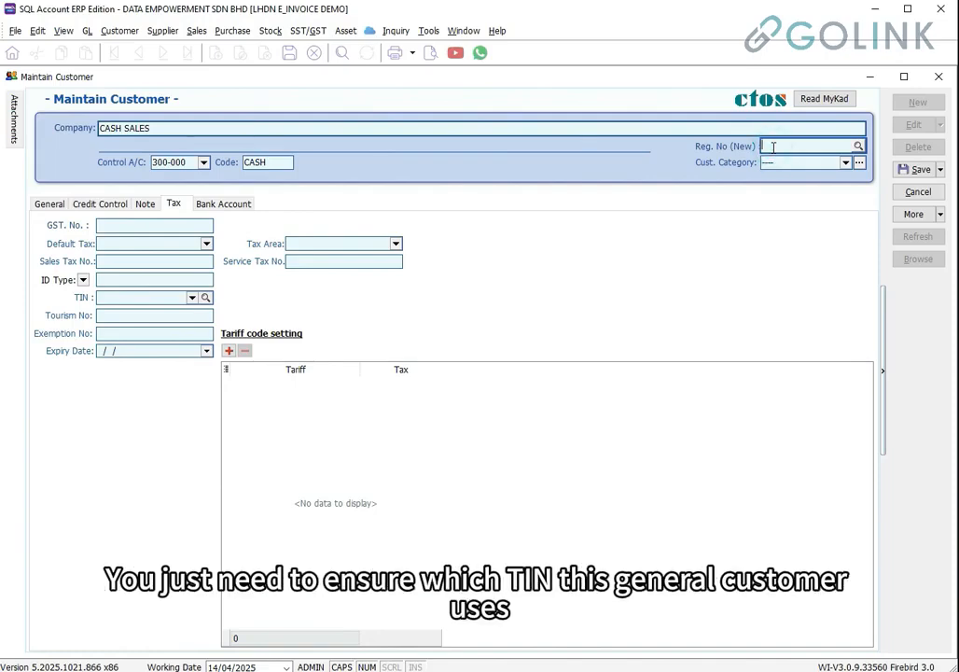
left_click(192, 298)
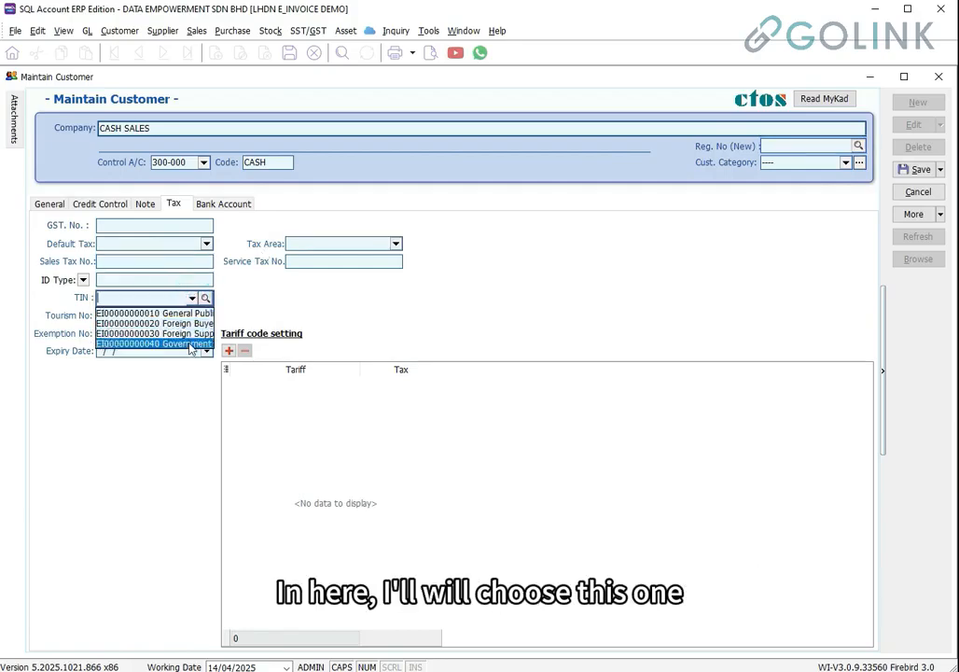
left_click(141, 312)
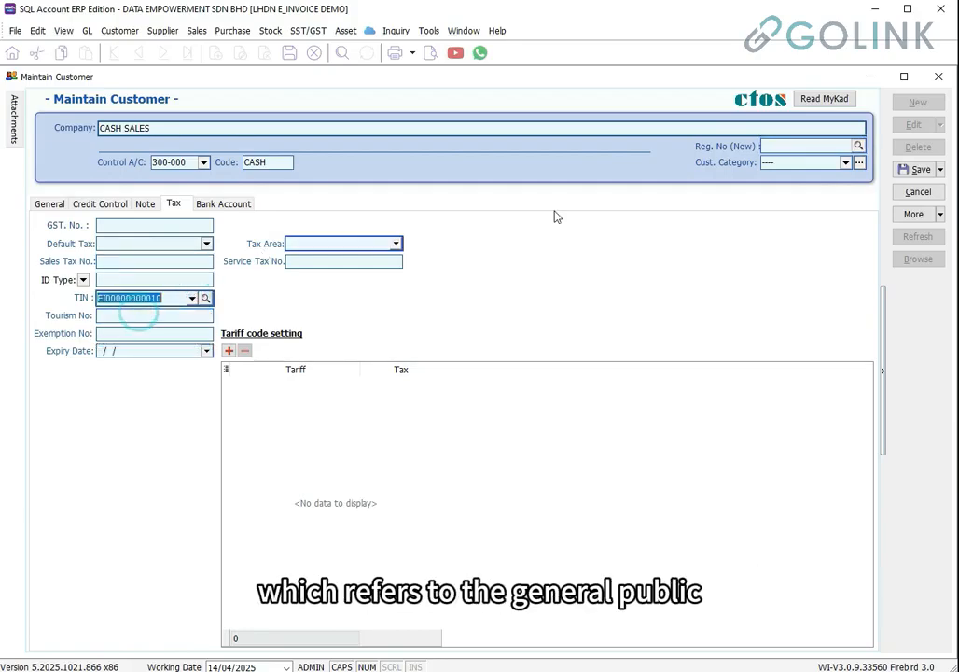
left_click(921, 170)
left_click(917, 265)
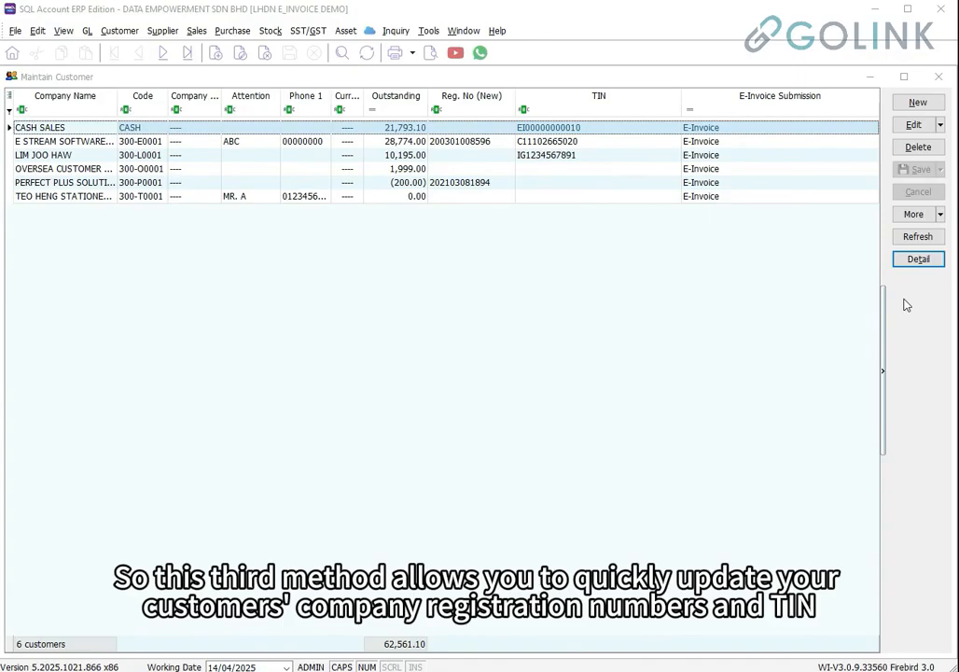
In the customer TIN Lookup, fetch TEO HENG STATIONERY & BOOKS's new registration number
right_click(905, 304)
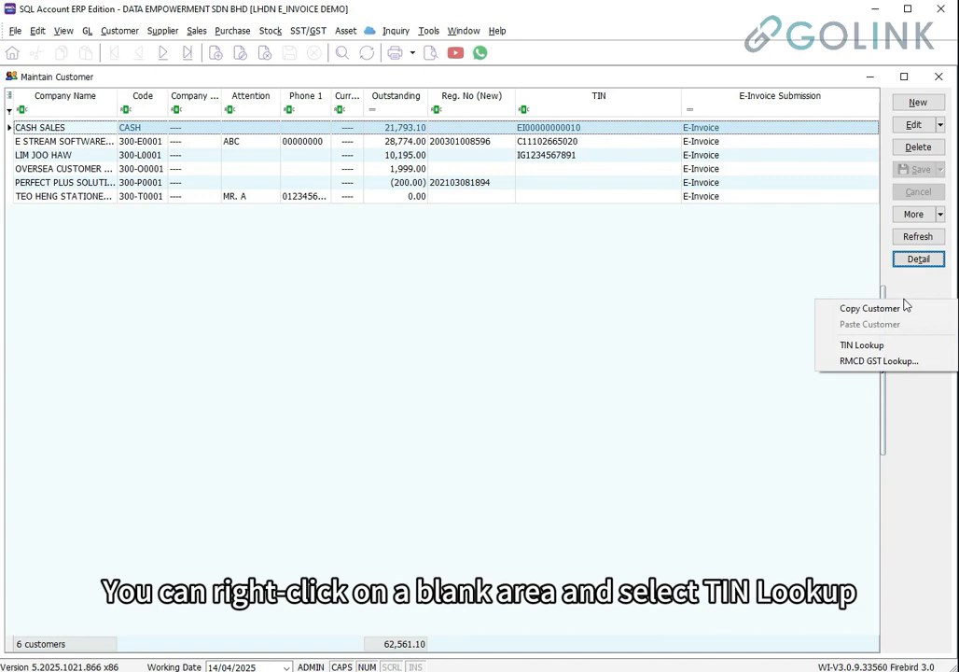
left_click(862, 345)
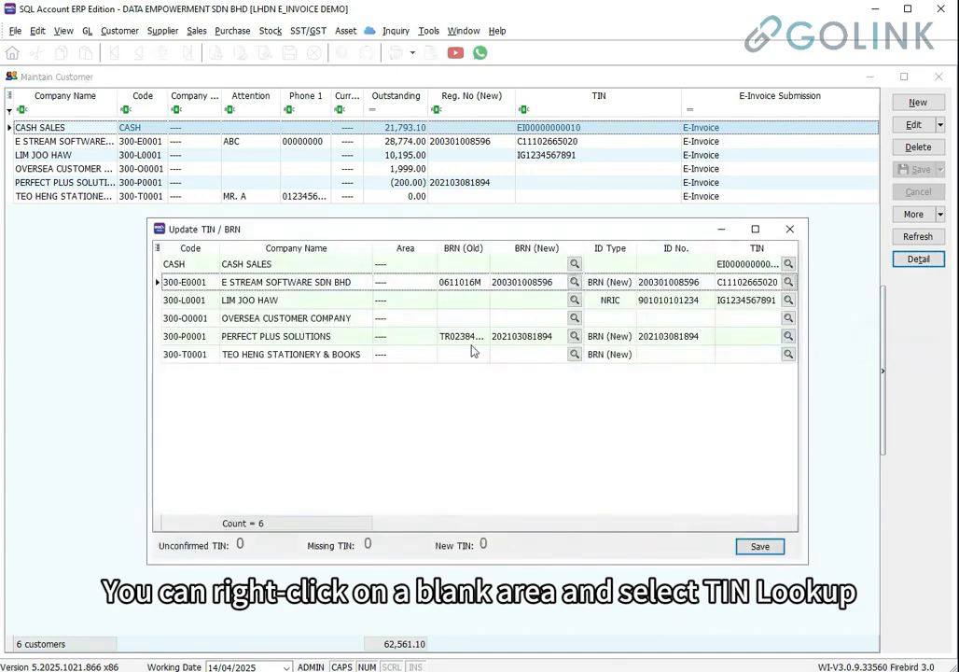
left_click_drag(149, 374, 23, 374)
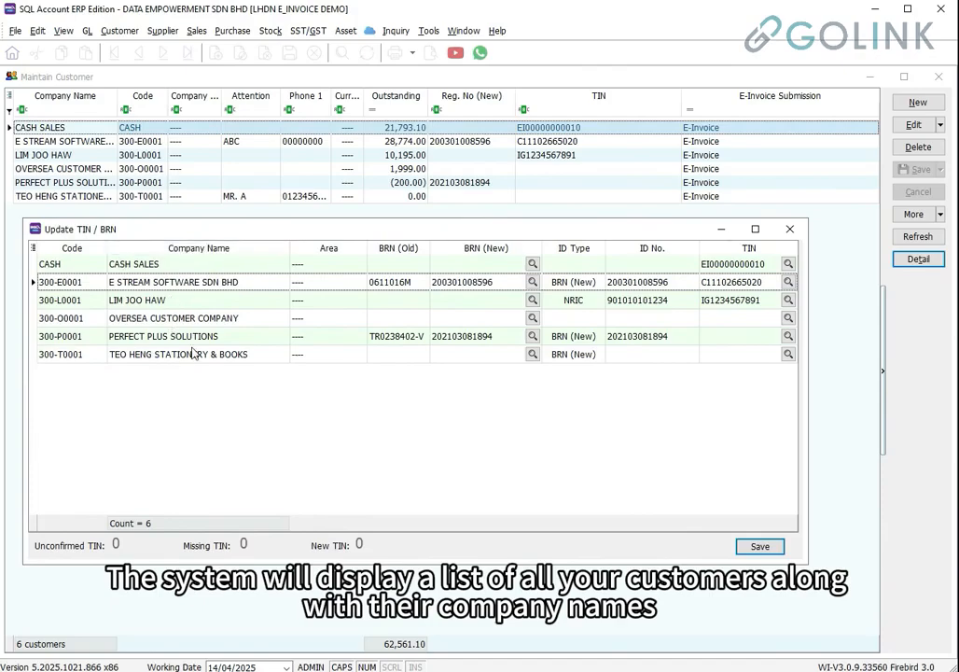
left_click(392, 354)
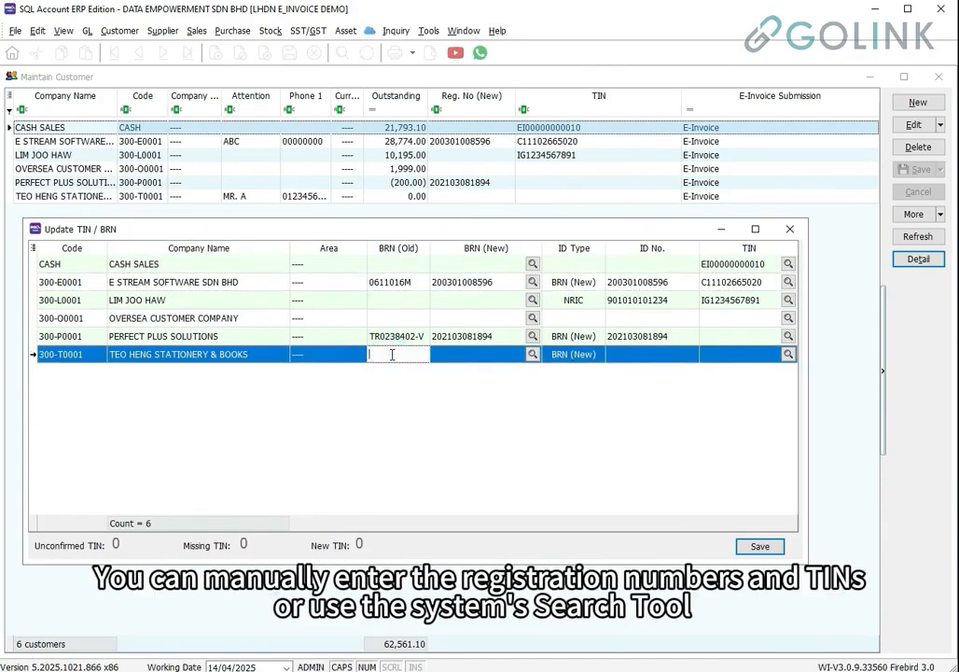
left_click(489, 353)
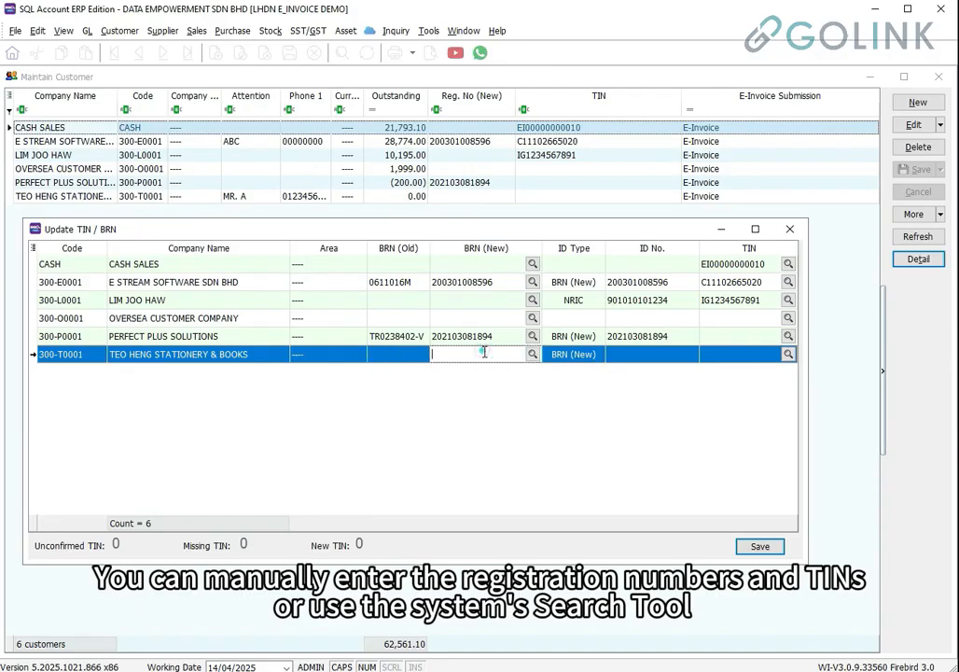
left_click(533, 353)
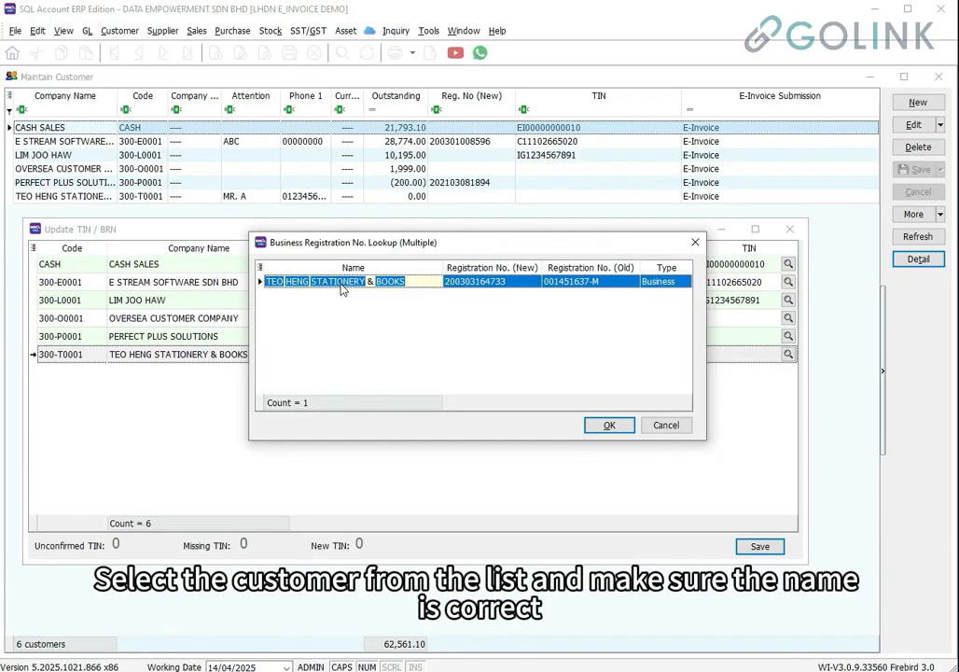
left_click(608, 427)
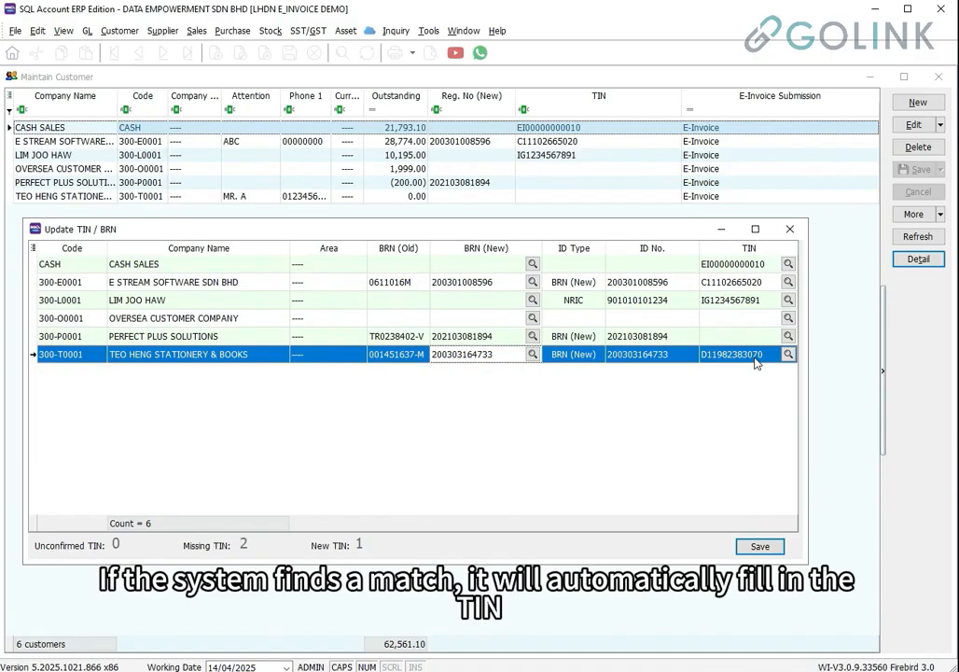
Save the TIN/BRN updates, confirm, close the window and refresh the customer list
left_click(760, 546)
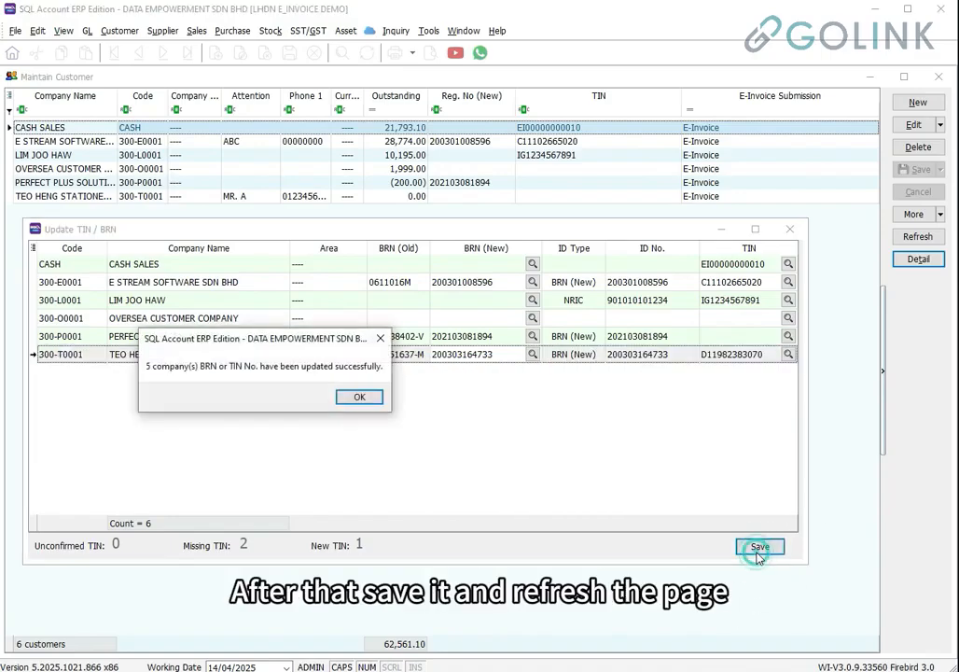
left_click(370, 402)
left_click(790, 228)
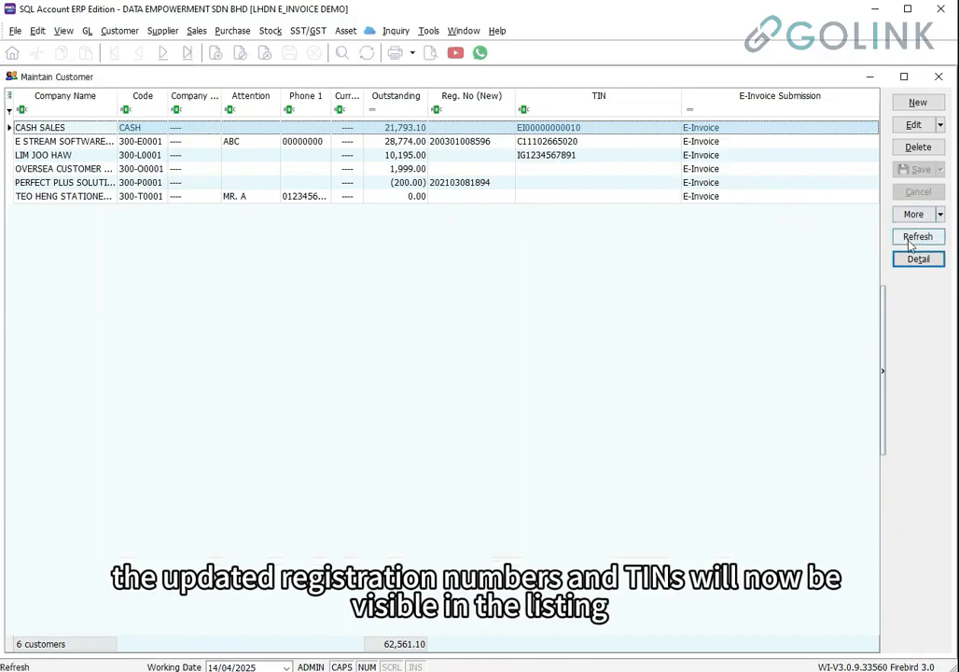
left_click(914, 239)
Open GOOGLE ASIA PACIFIC PTE. LTD. for editing in the Maintain Supplier list
left_click(445, 198)
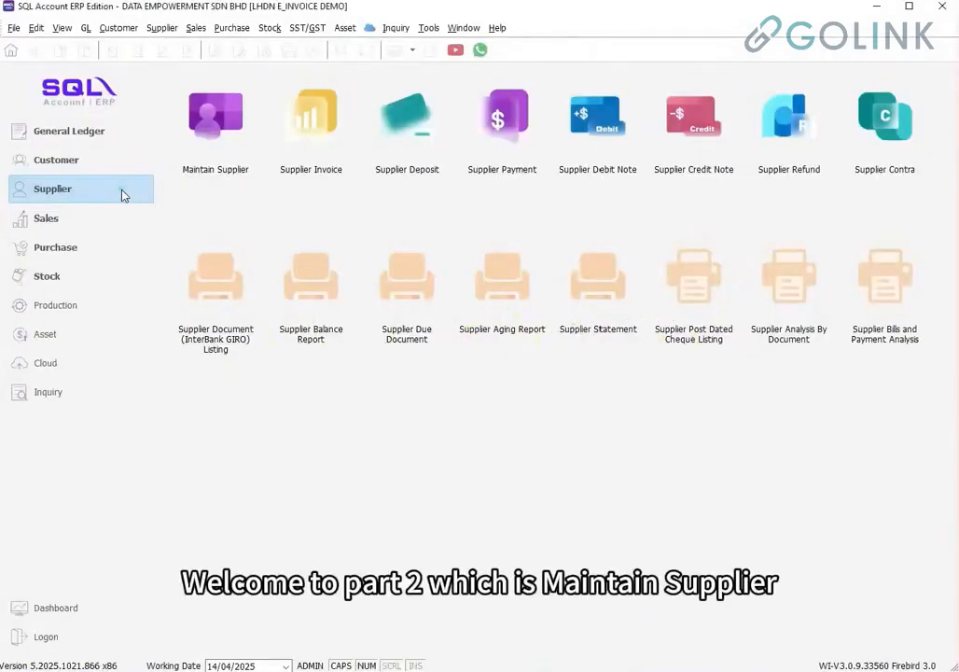
left_click(122, 190)
left_click(232, 146)
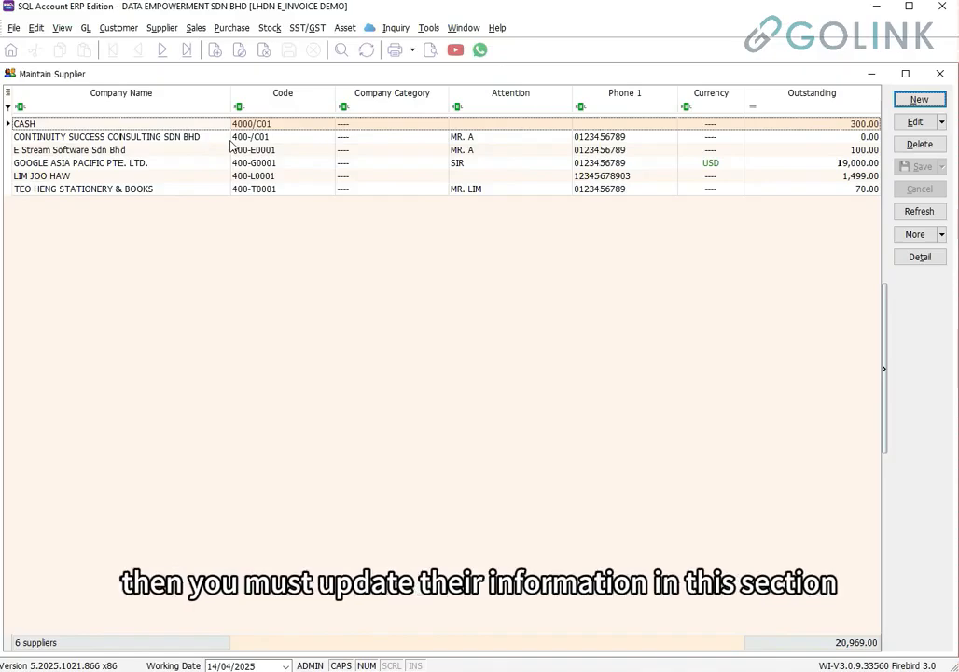
left_click(199, 166)
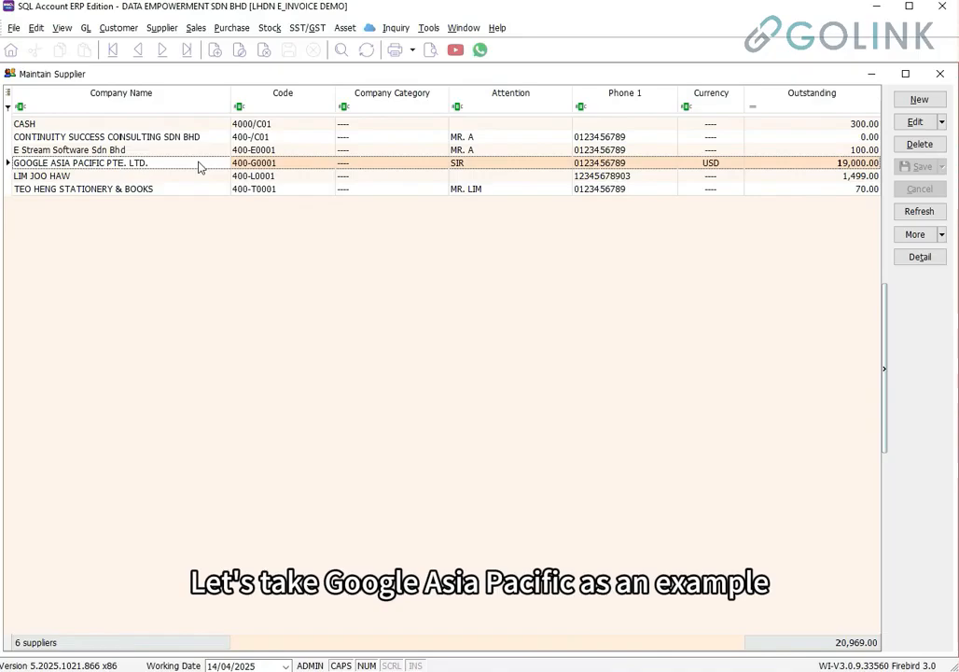
left_click(917, 122)
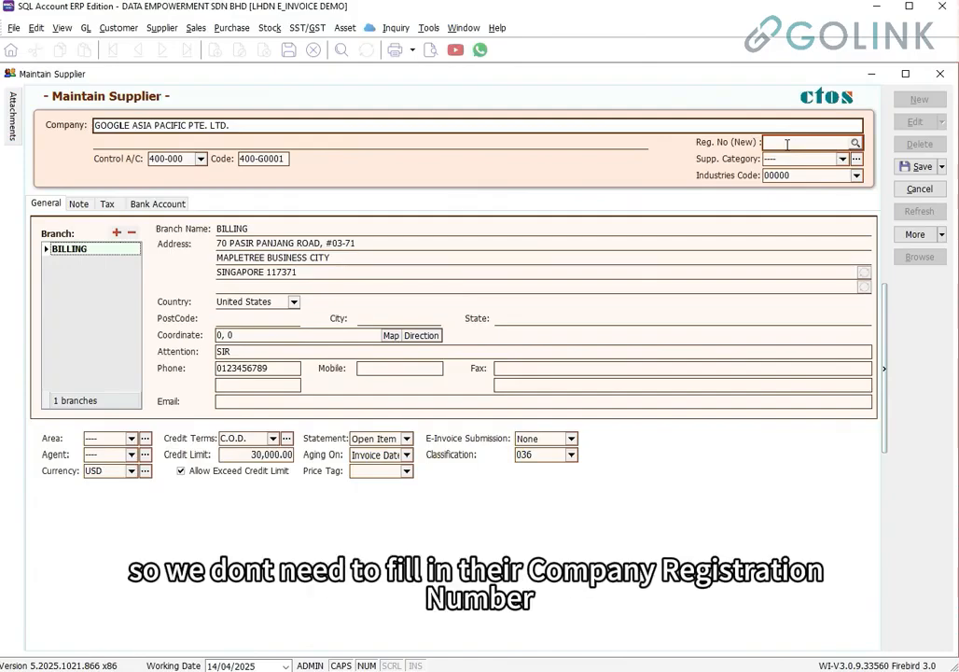
Review the supplier's registration, industry code (kept at 00000), Attention and Phone fields
left_click(784, 143)
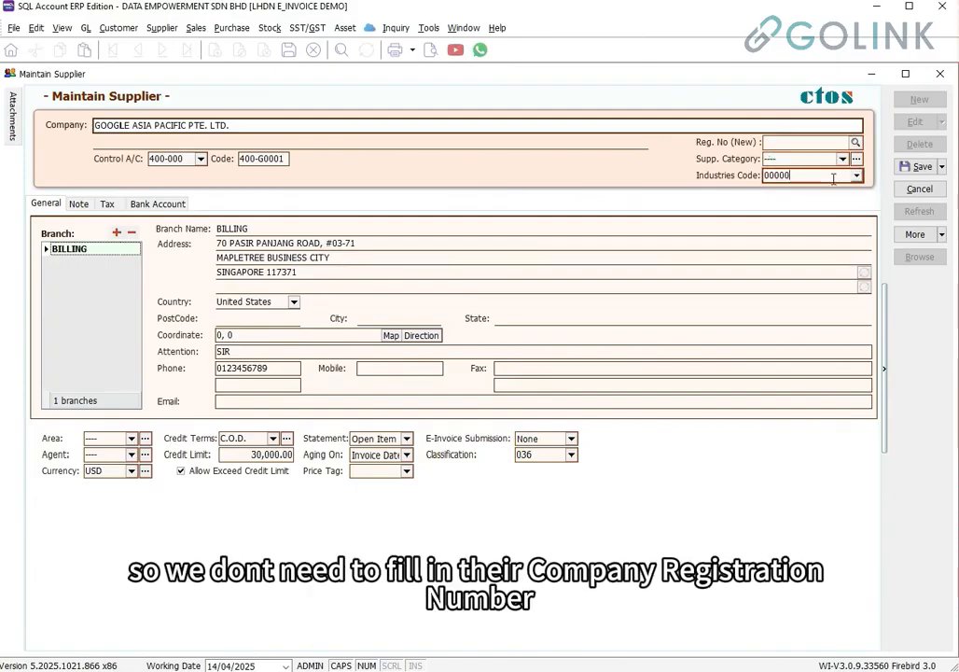
left_click(833, 178)
left_click(857, 175)
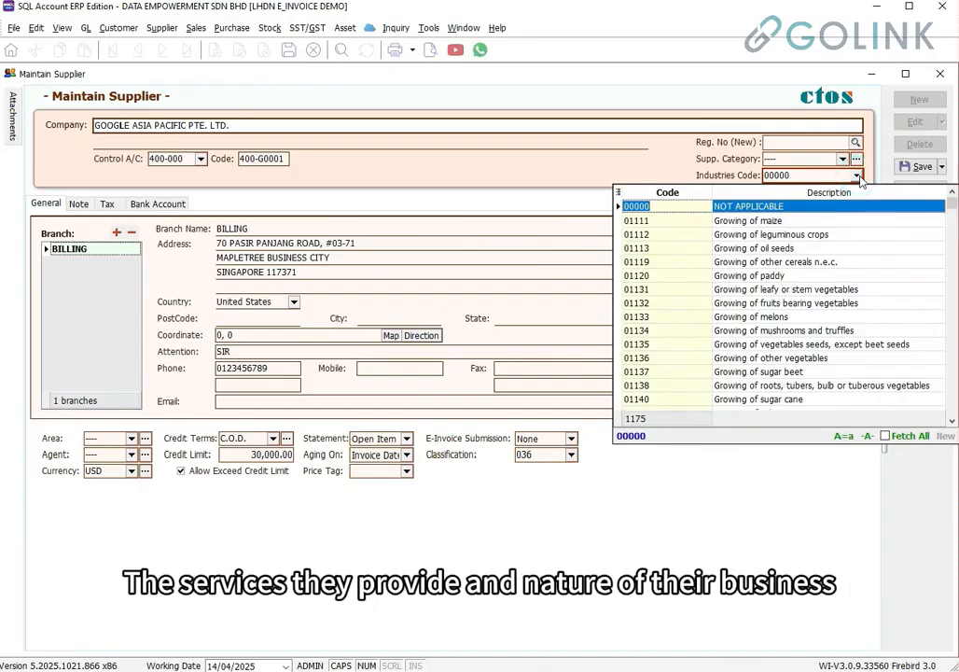
left_click(860, 178)
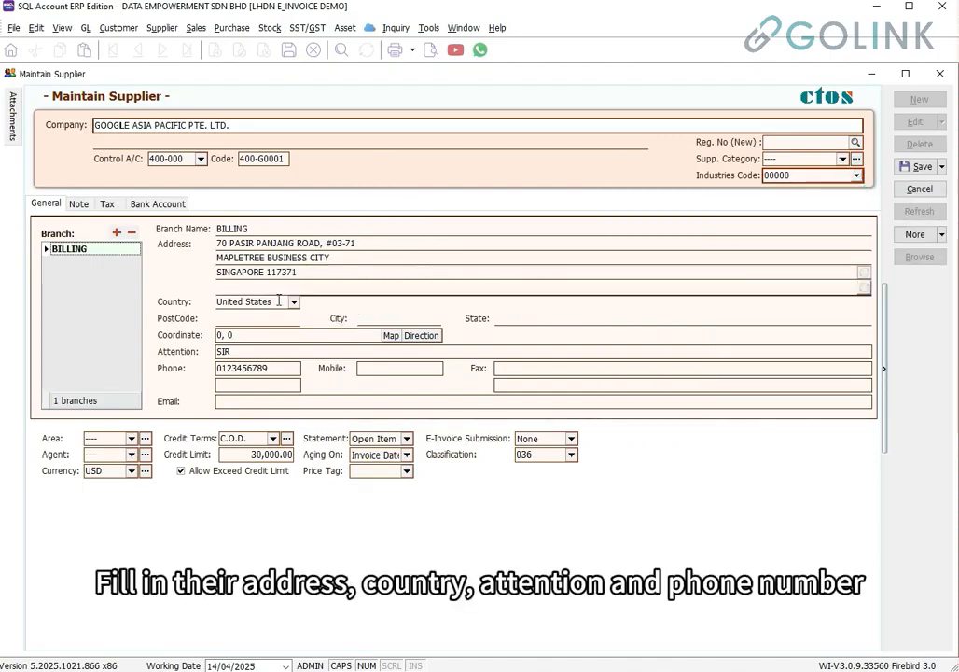
left_click(250, 351)
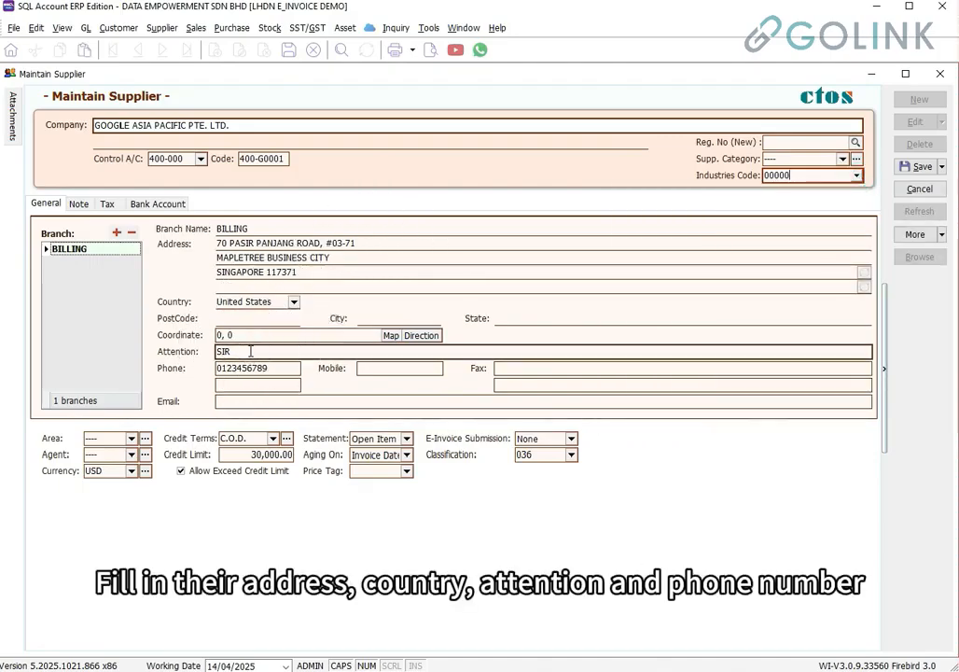
left_click(263, 368)
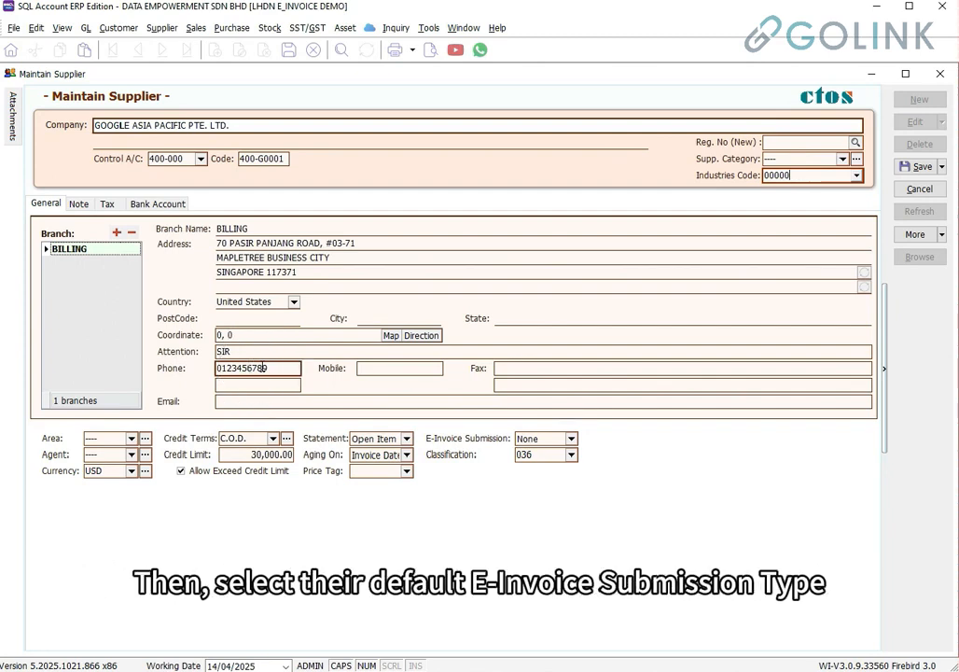
Set E-Invoice Submission to Self-billed and classification to 035 importation of services
left_click(536, 443)
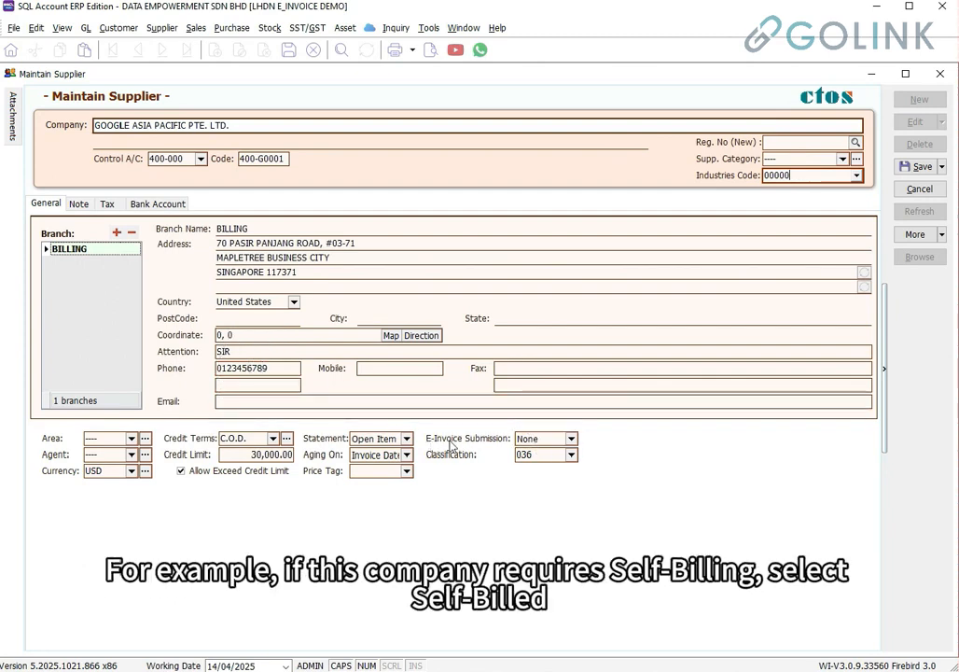
left_click(570, 439)
left_click(564, 465)
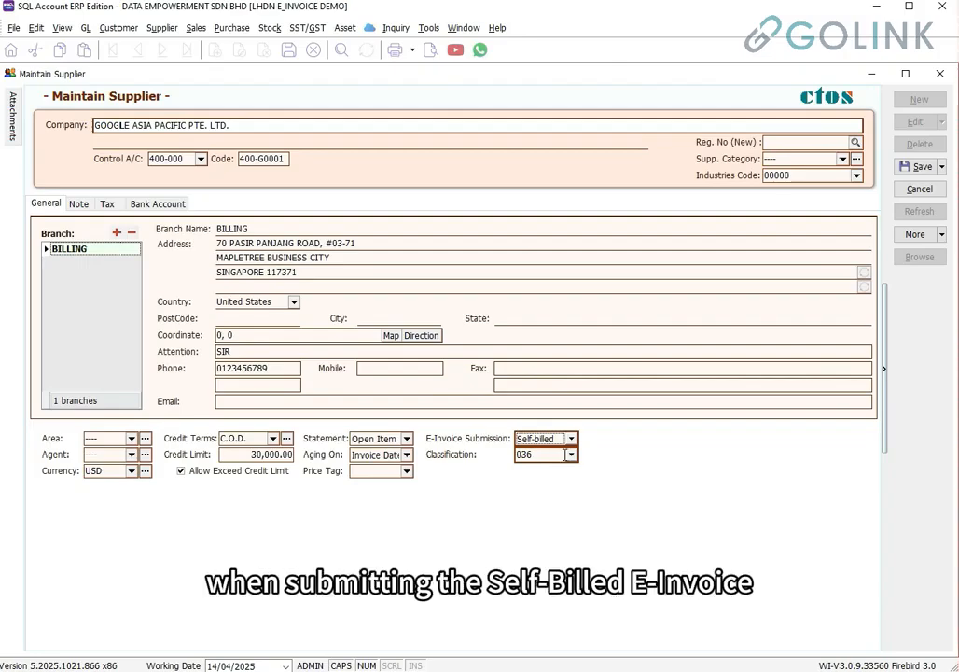
left_click(570, 455)
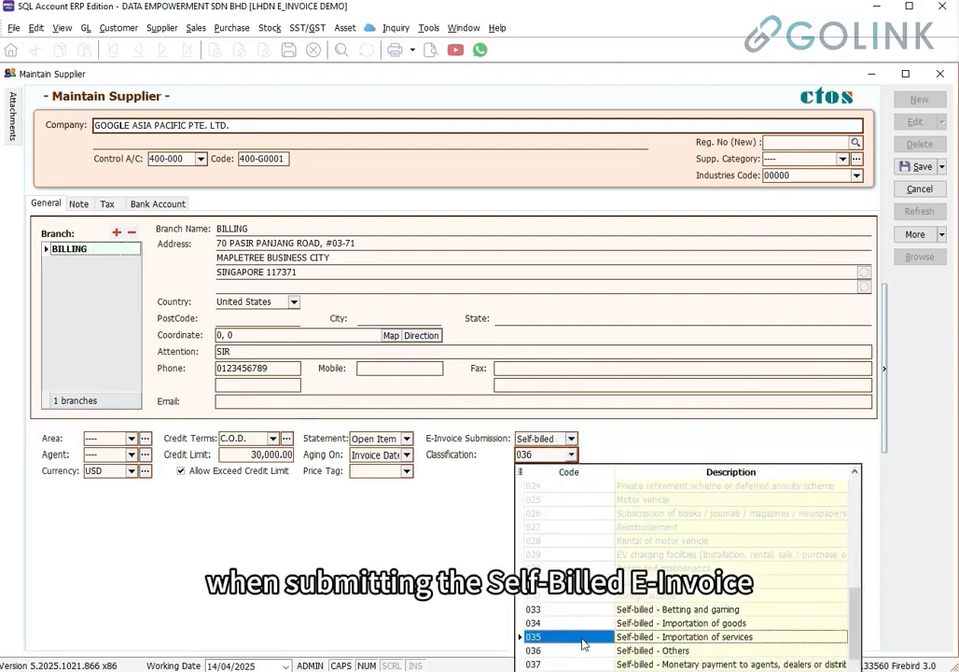
left_click(670, 636)
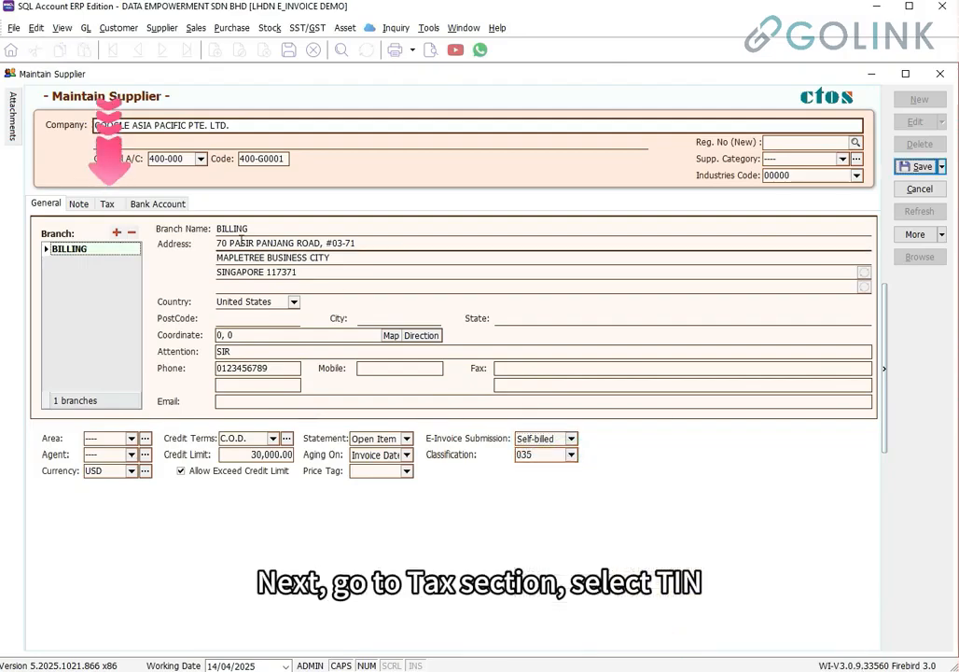
left_click(109, 204)
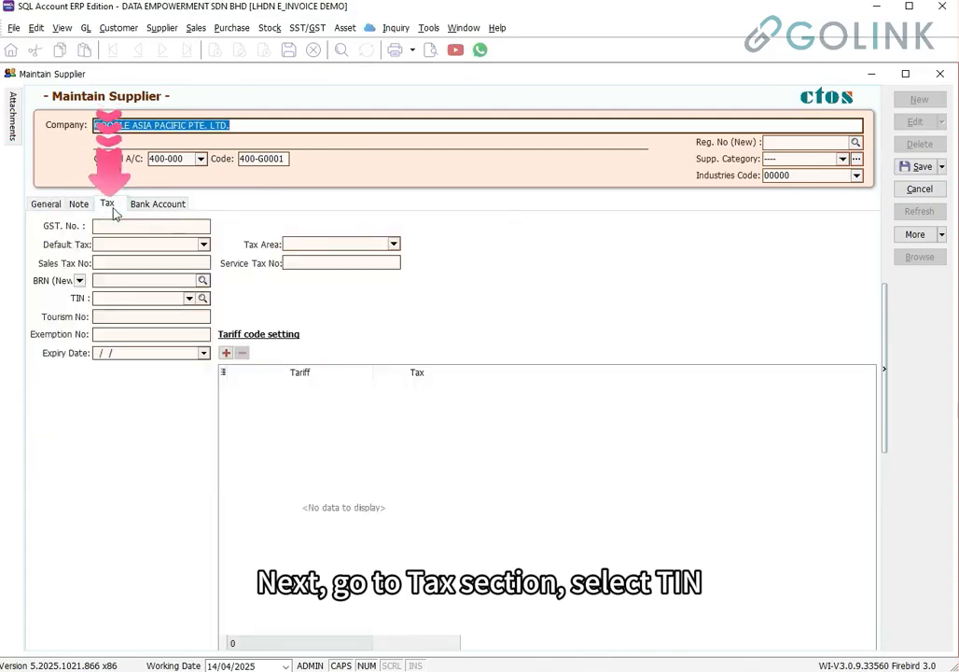
left_click(106, 299)
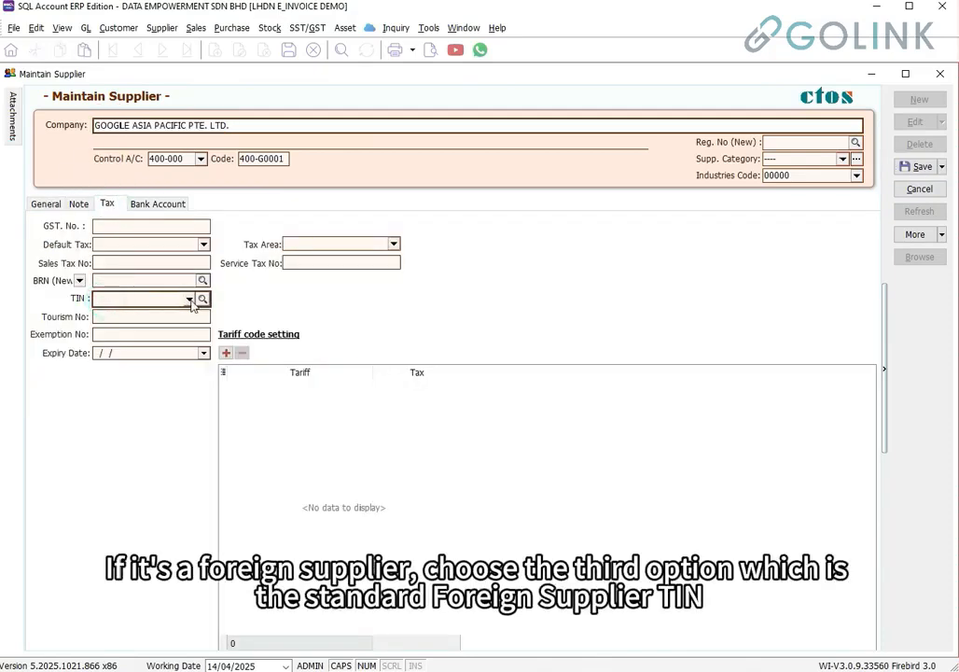
left_click(189, 299)
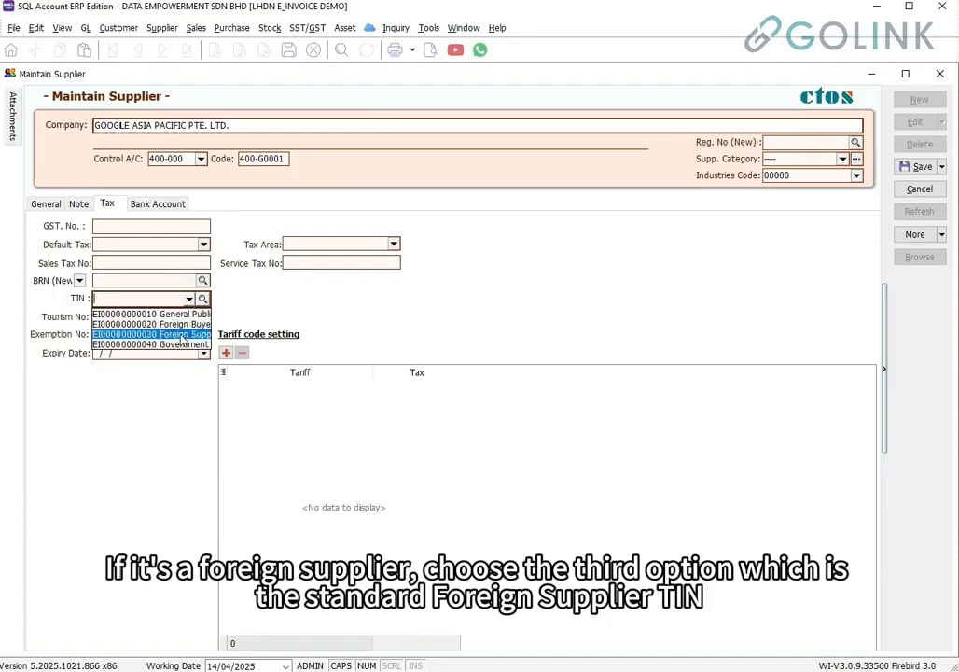
left_click(180, 335)
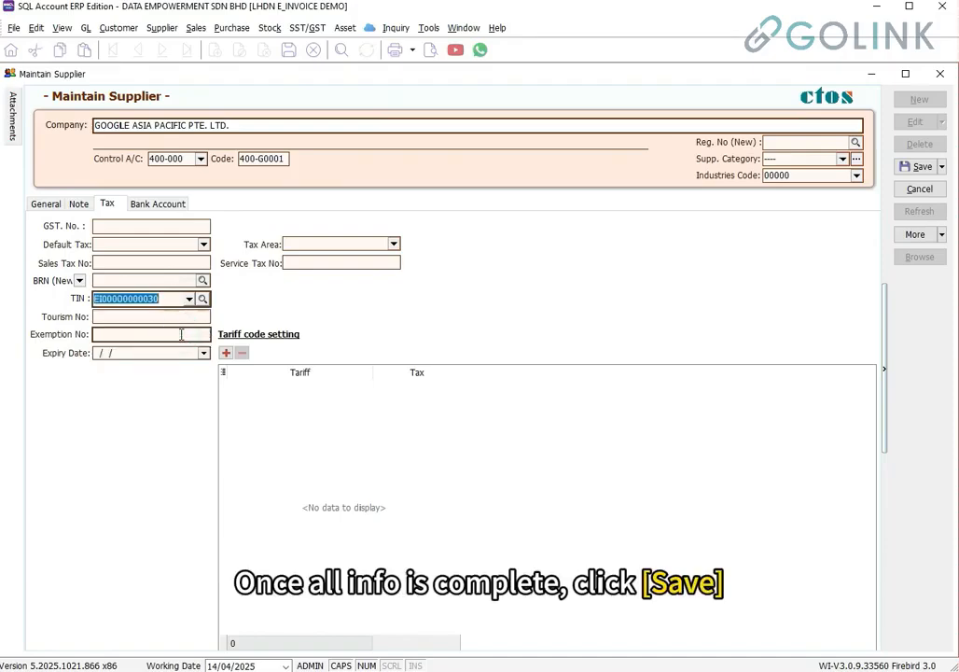
left_click(921, 167)
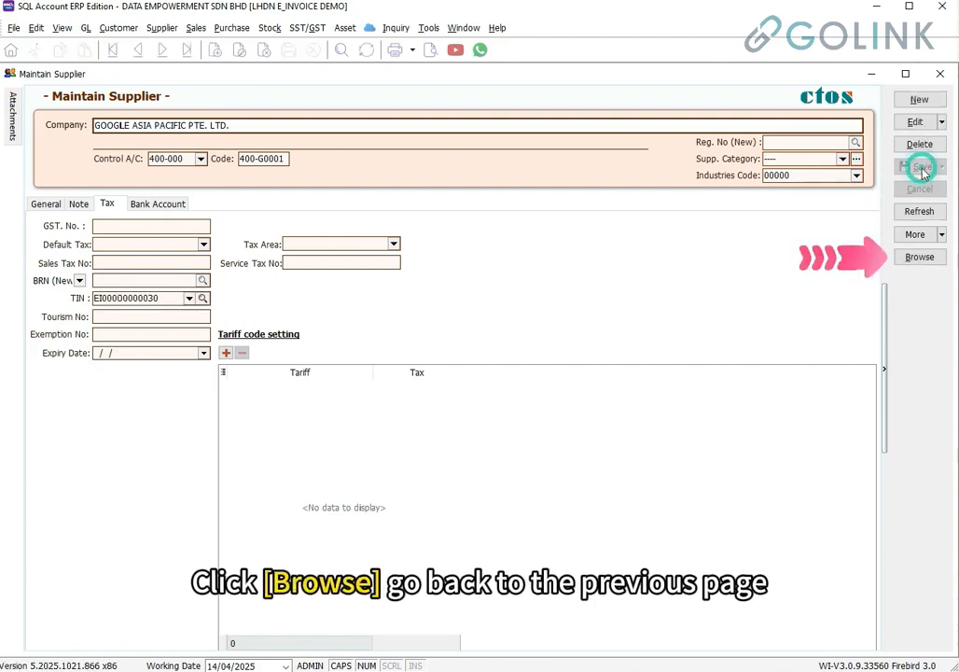
Add TIN, E-Inv Submission and Reg. No (New) columns to the supplier list
left_click(920, 256)
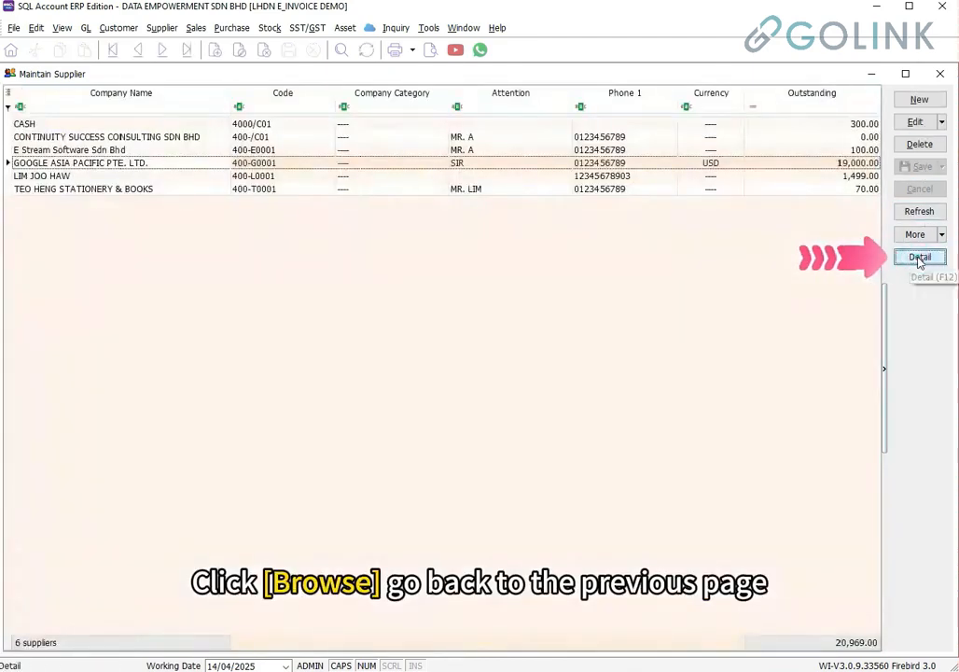
left_click(8, 96)
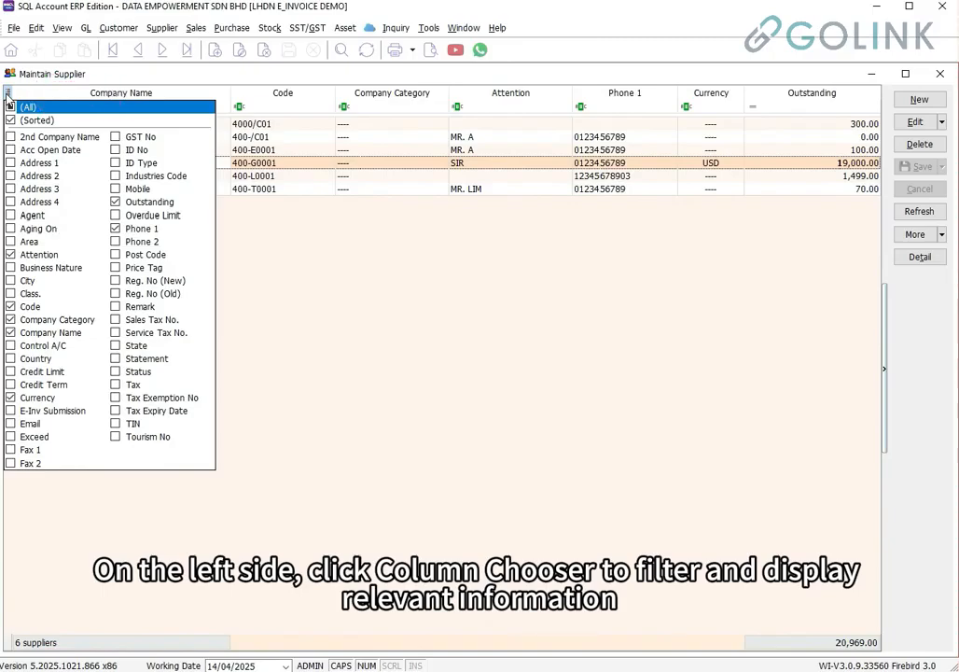
left_click(116, 425)
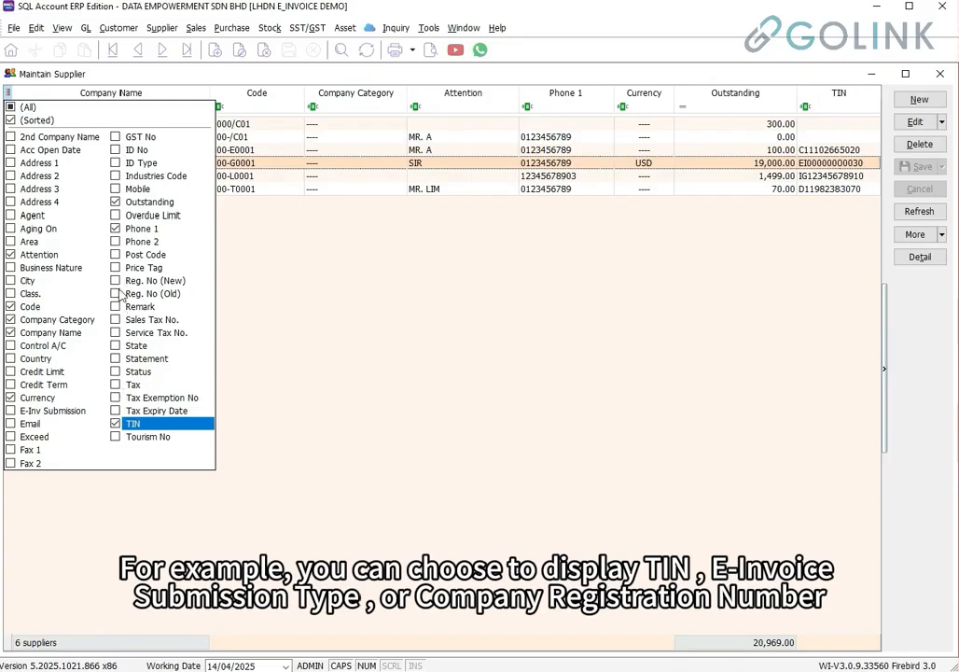
left_click(11, 412)
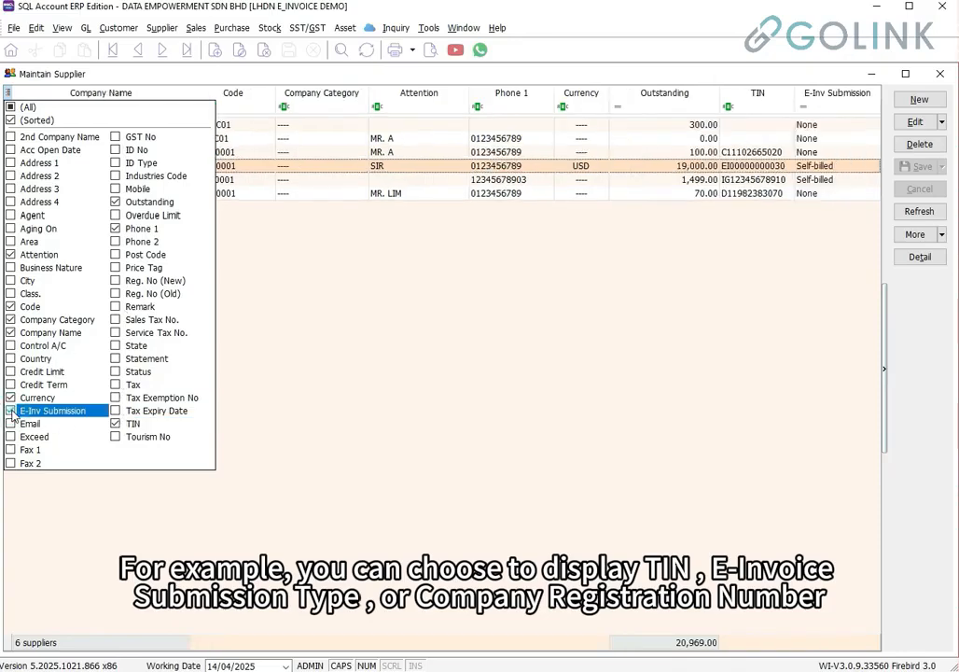
left_click(116, 281)
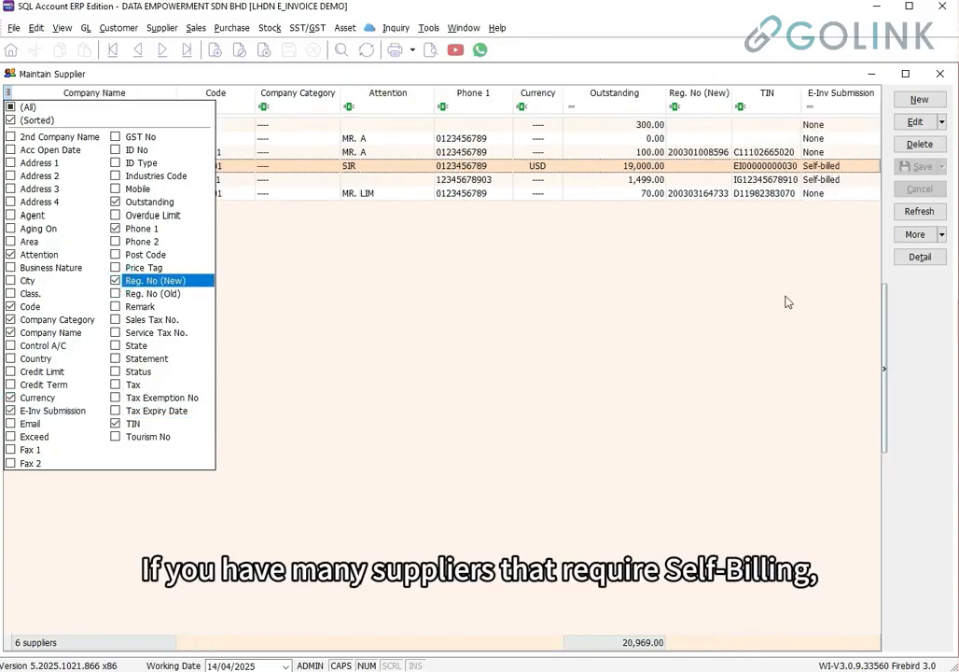
left_click(786, 300)
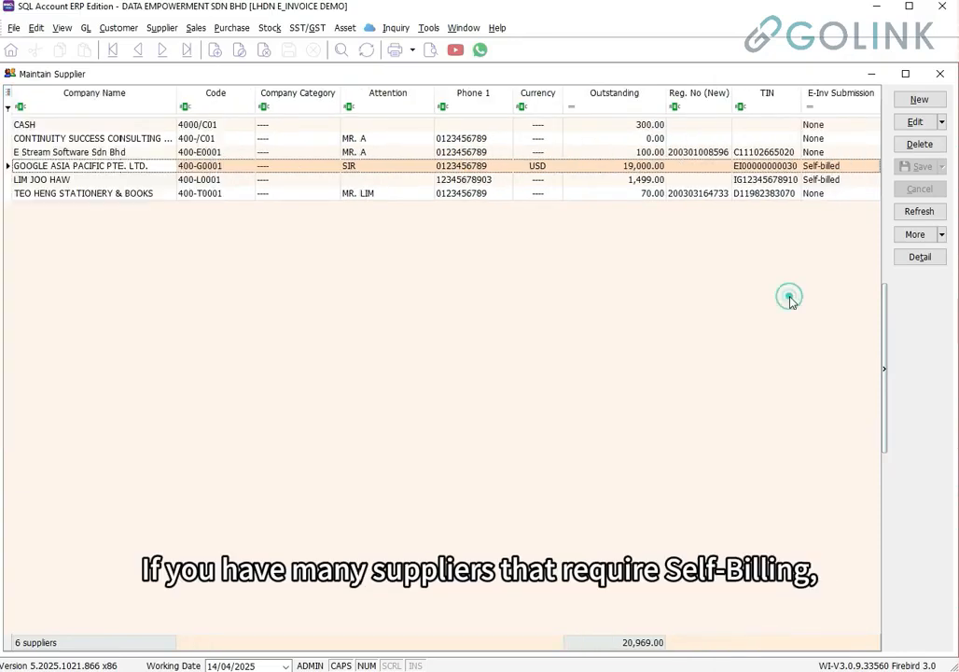
Open TIN Lookup for all suppliers and save their TIN and BRN details
right_click(899, 289)
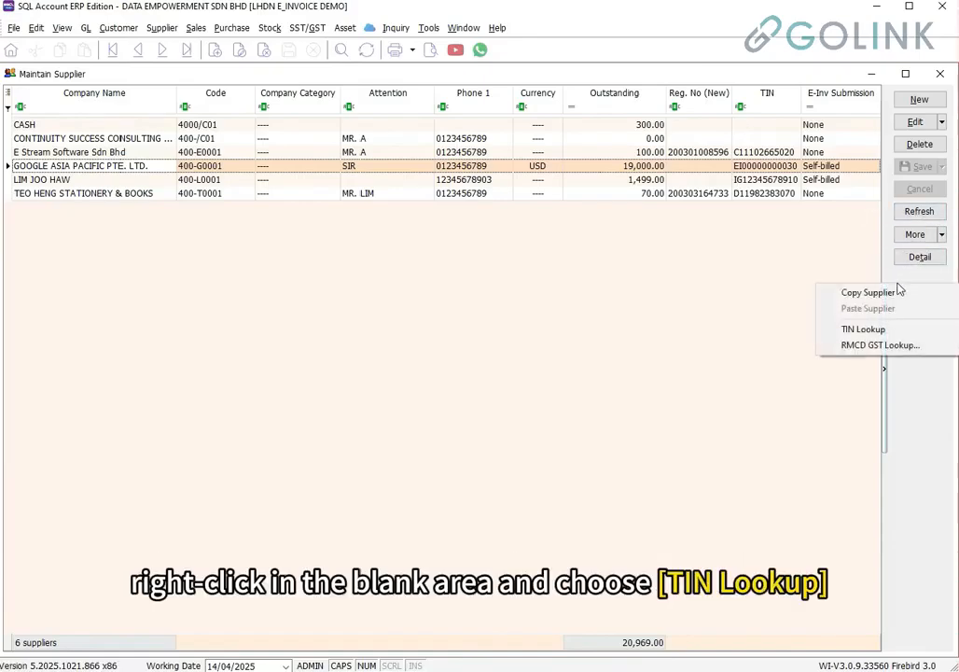
left_click(881, 331)
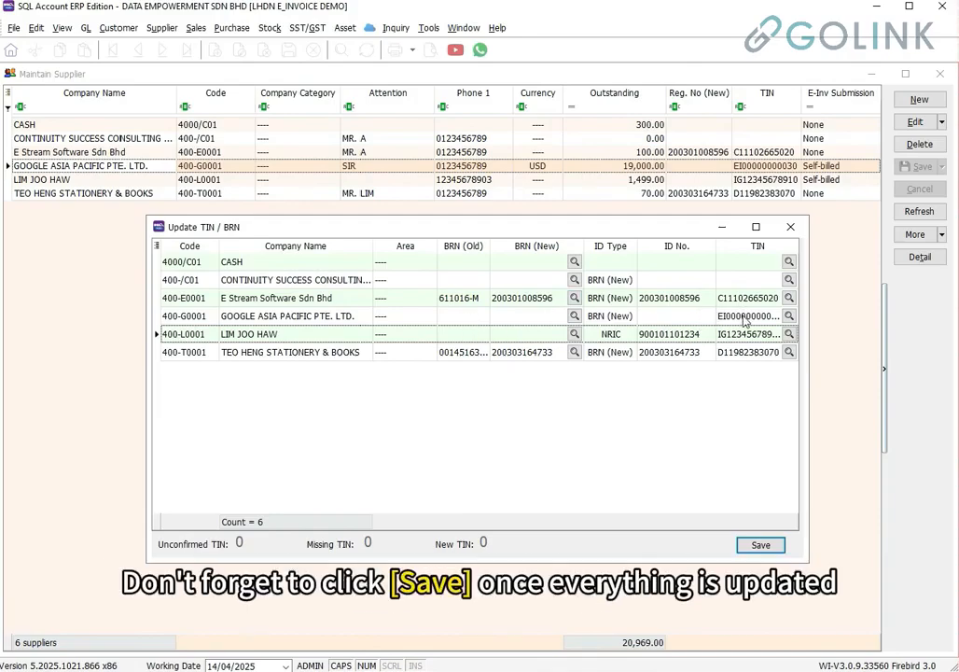
left_click(760, 546)
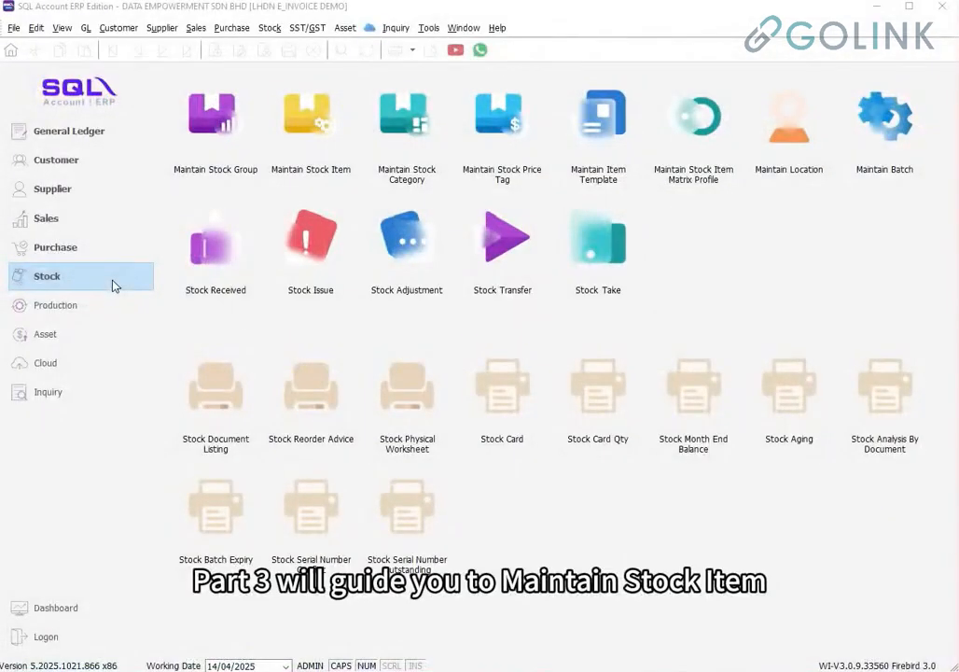
Open Maintain Stock Item and place a Classification column right after Description, showing 022
left_click(112, 283)
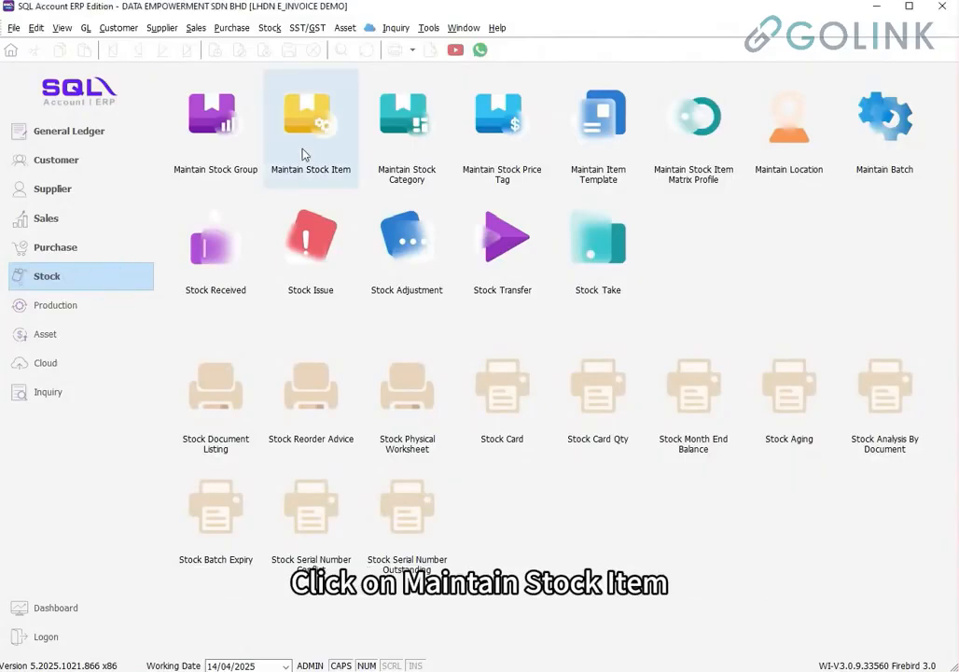
left_click(303, 152)
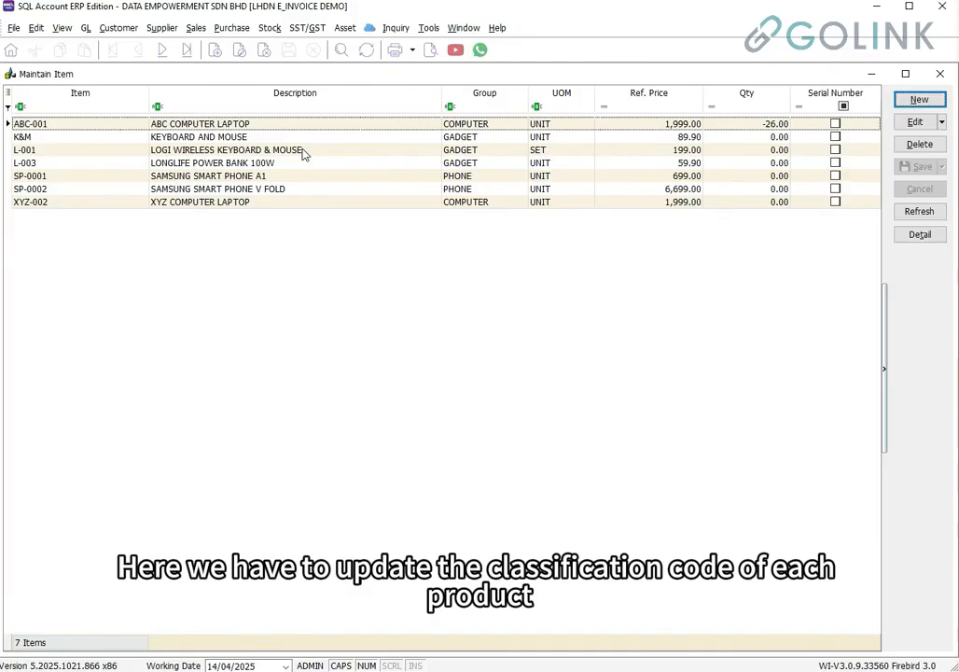
left_click(9, 95)
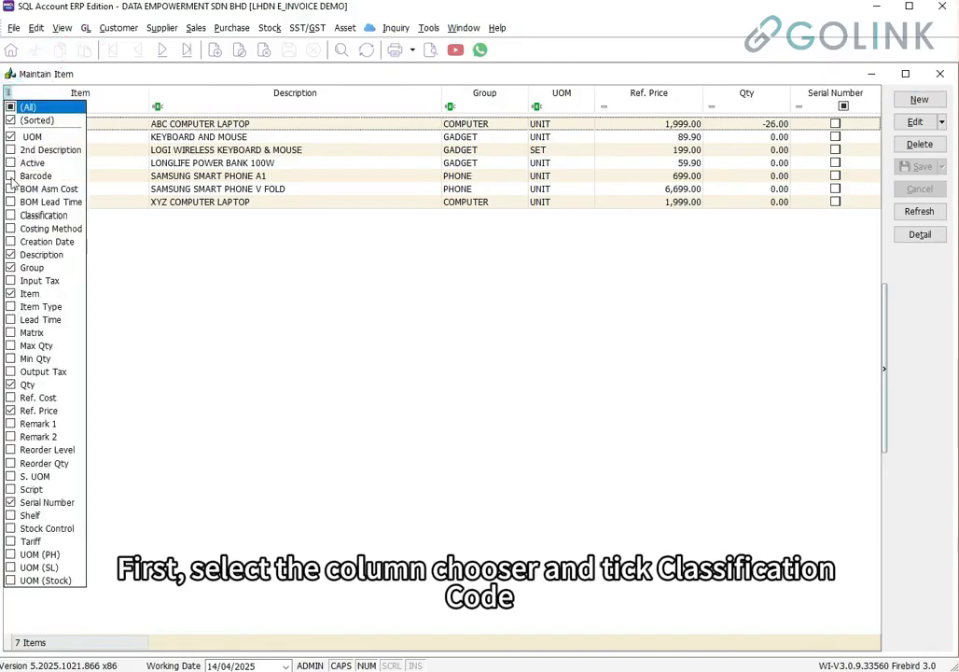
left_click(10, 214)
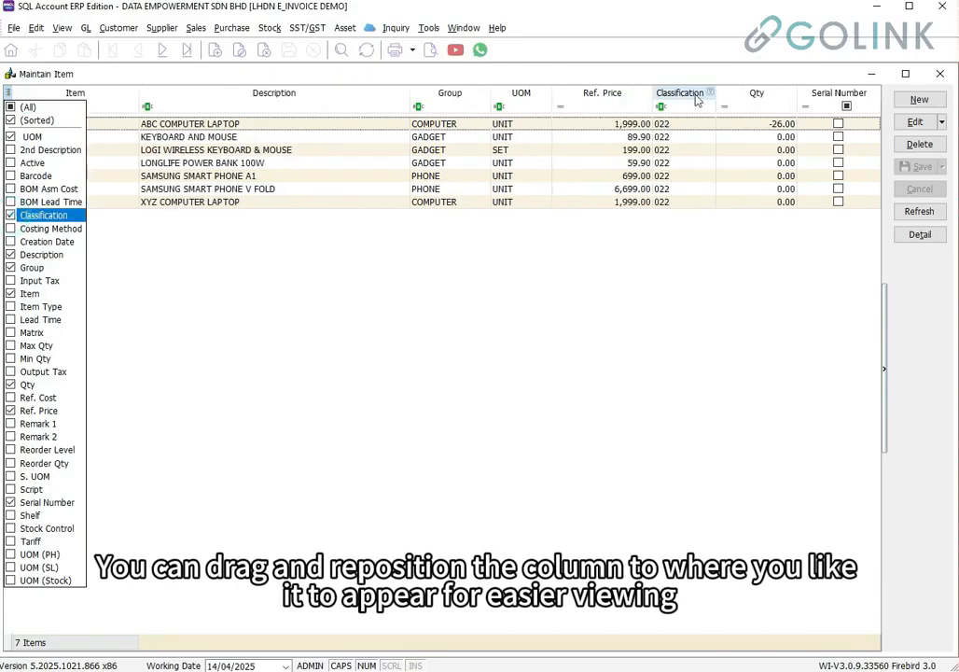
left_click_drag(697, 96, 425, 102)
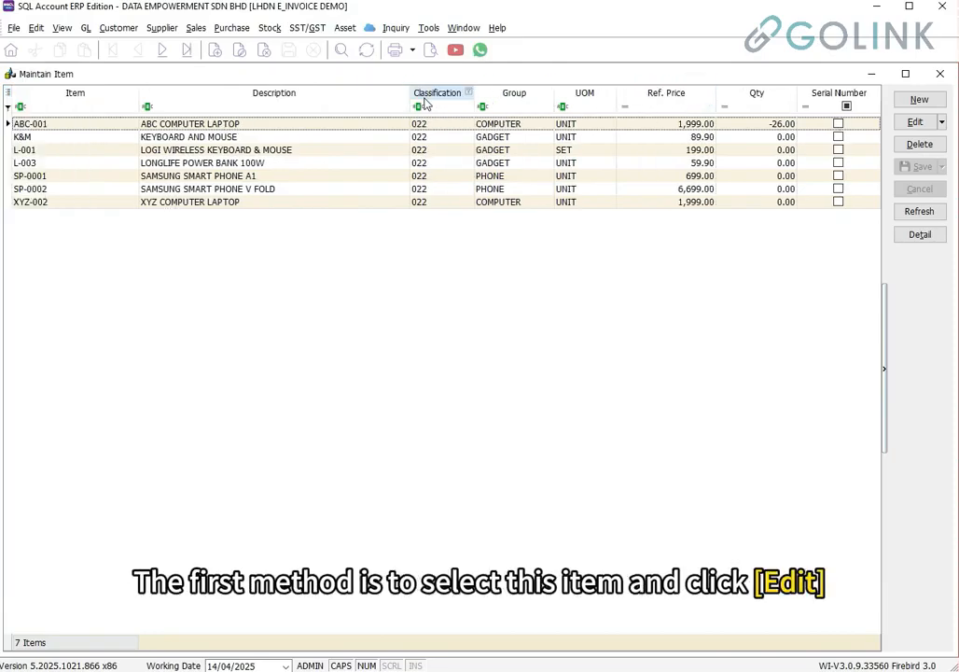
left_click(305, 124)
left_click(912, 123)
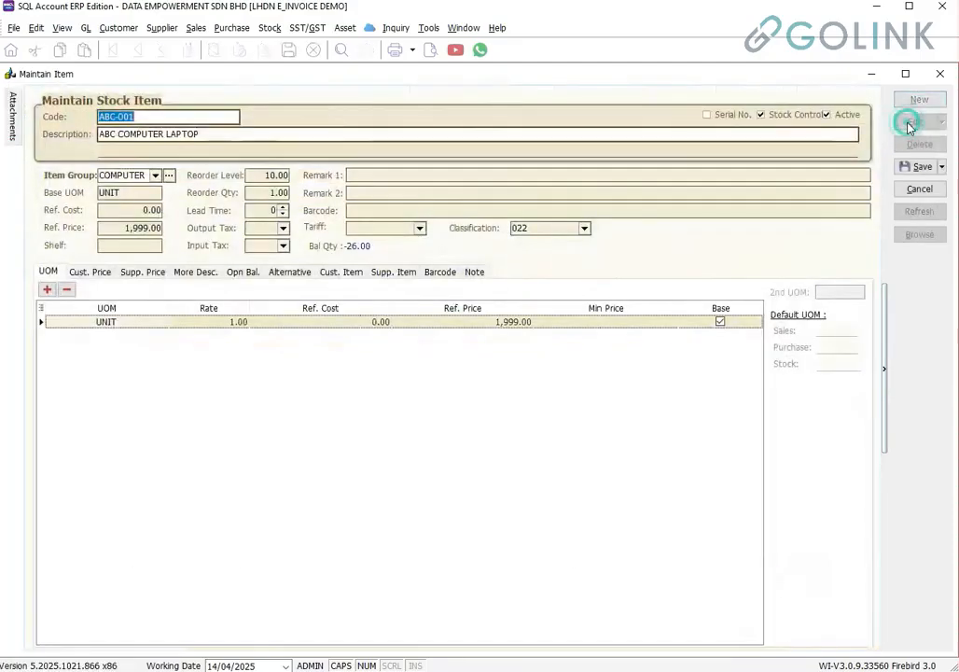
left_click(585, 228)
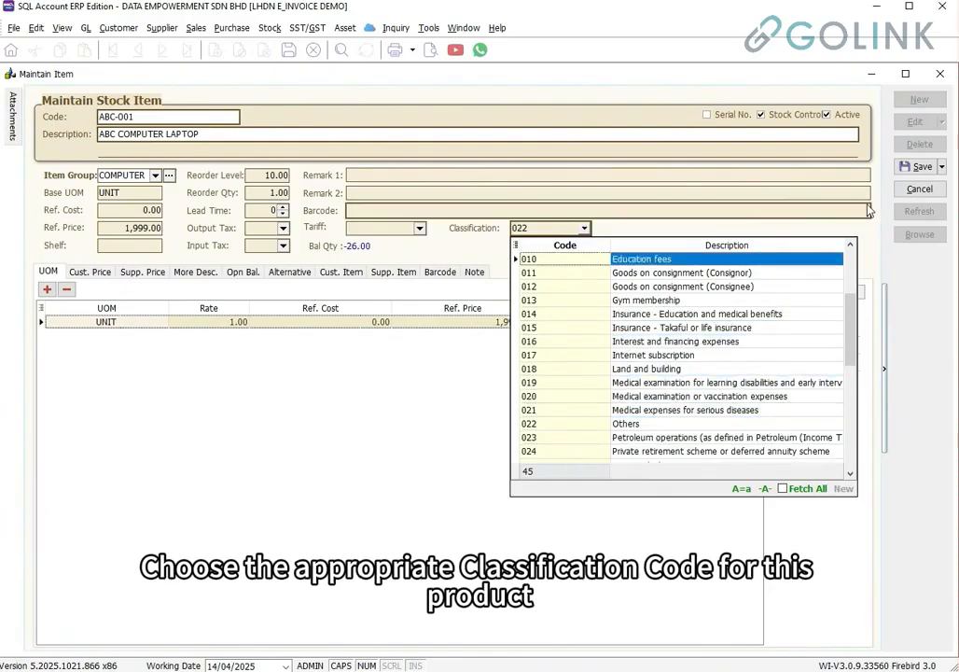
left_click(919, 172)
left_click(920, 172)
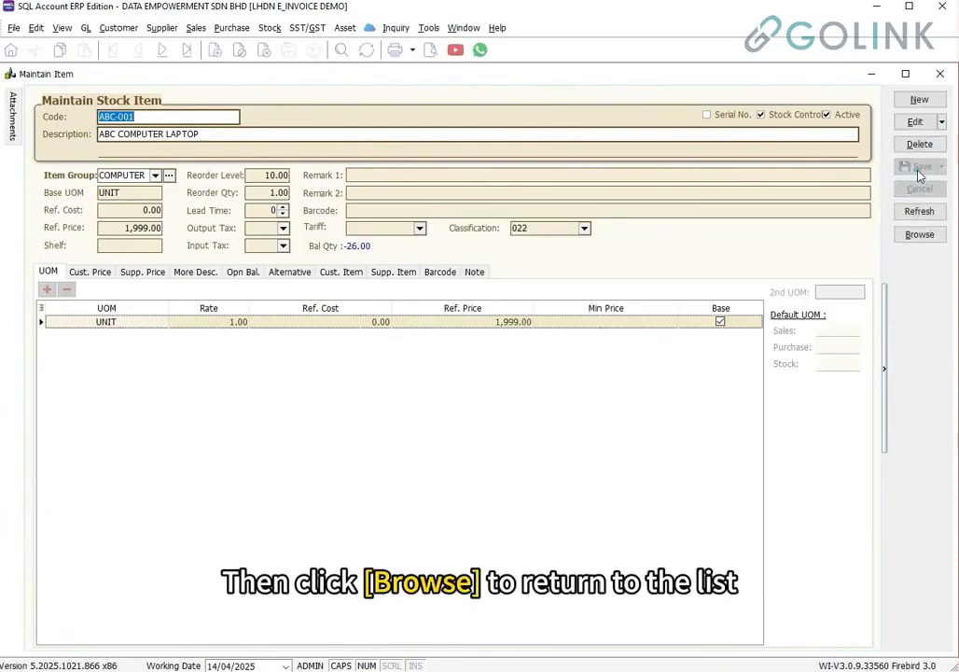
left_click(920, 234)
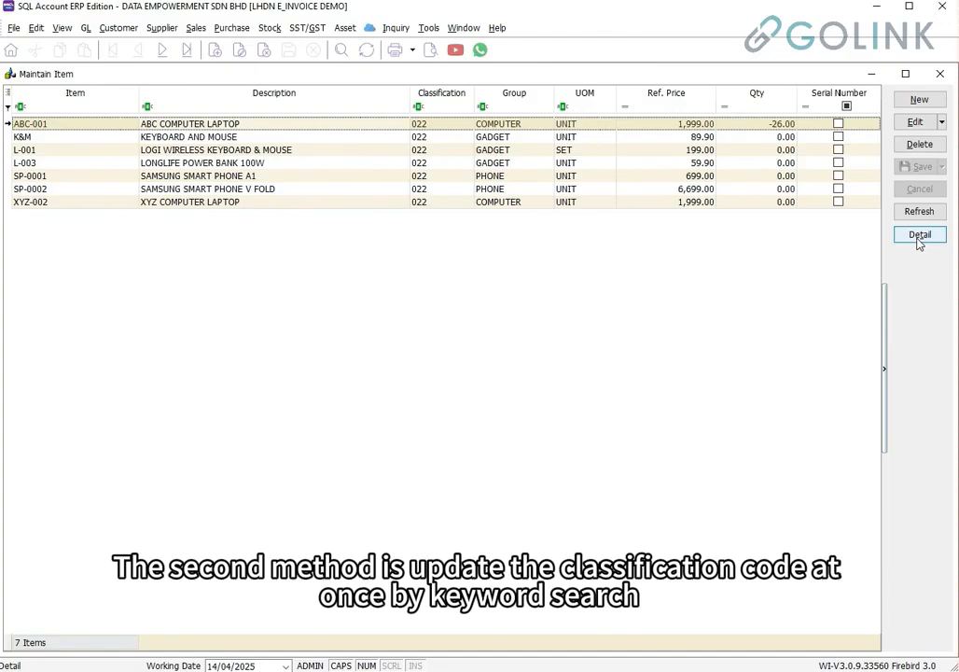
Filter the item list by description PHONE and select both SAMSUNG SMART PHONE rows
left_click(227, 106)
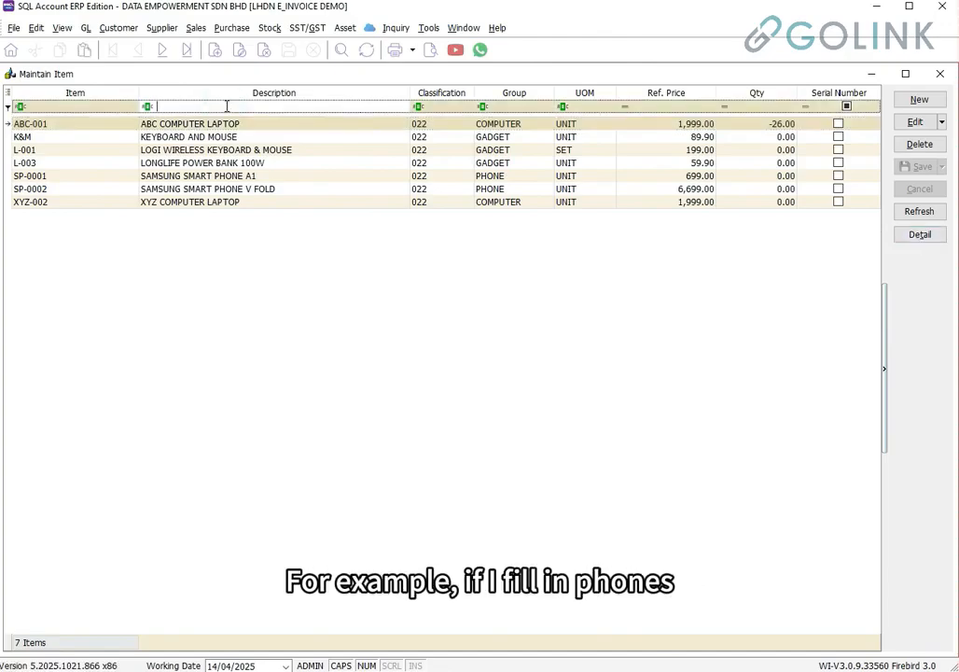
type("PHONE")
key("Tab")
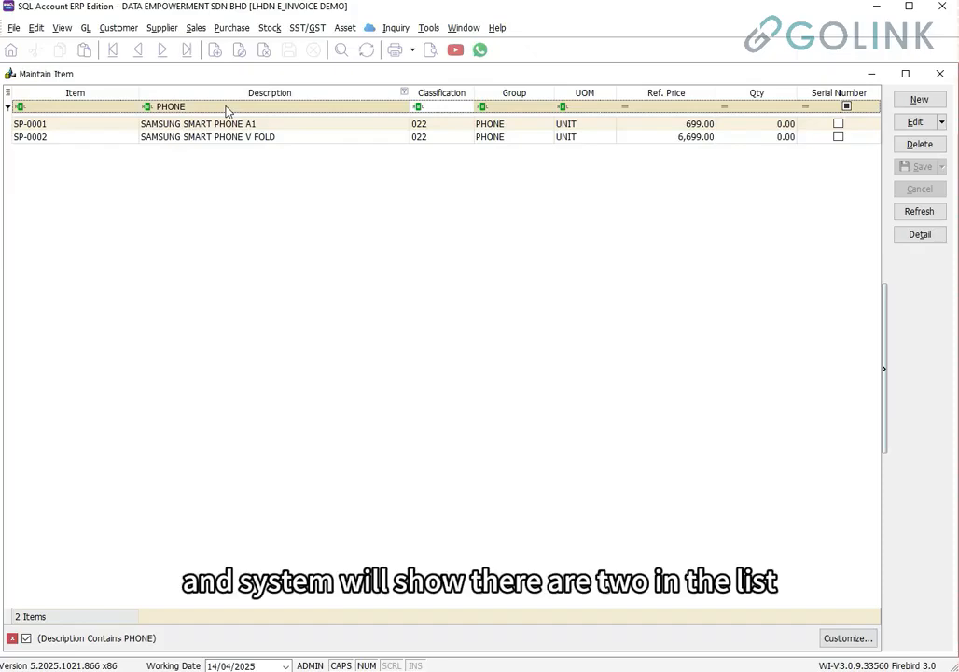
right_click(295, 134)
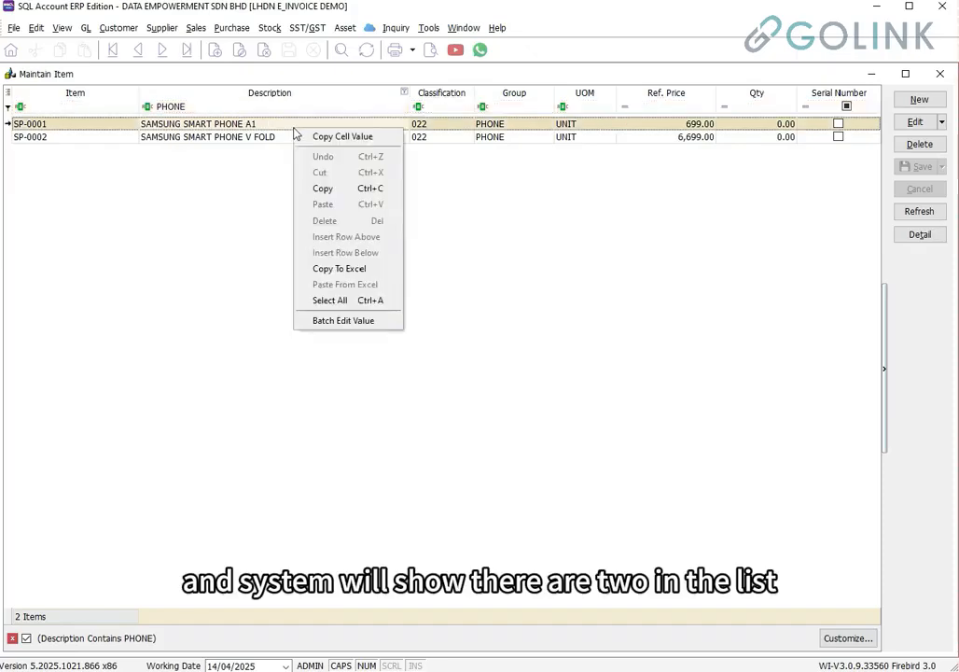
left_click(353, 303)
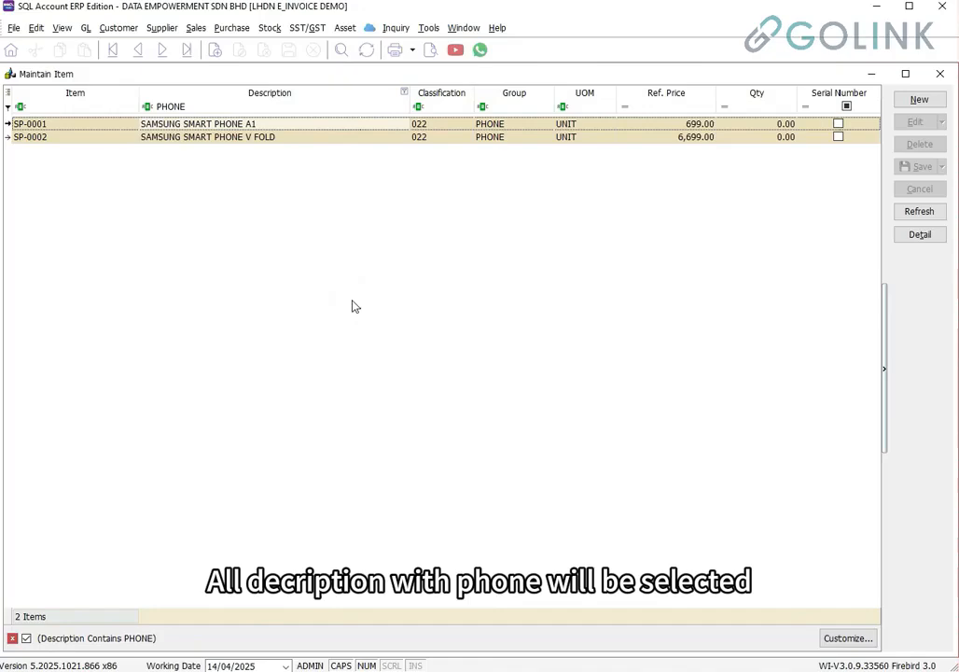
Batch-edit the selected phones' classification to 003 and confirm the 2-record update
right_click(425, 143)
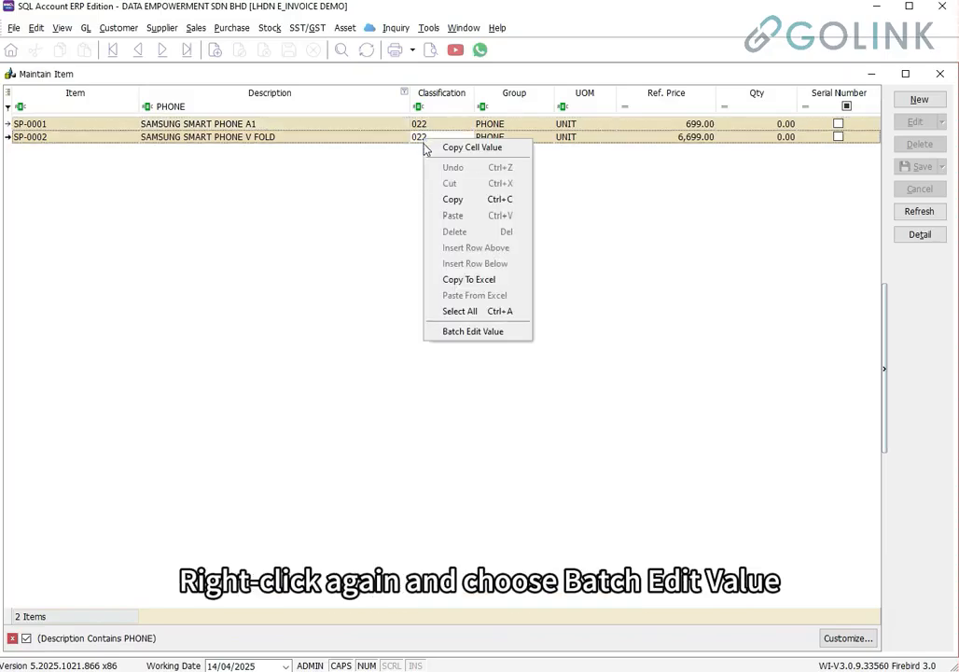
left_click(454, 333)
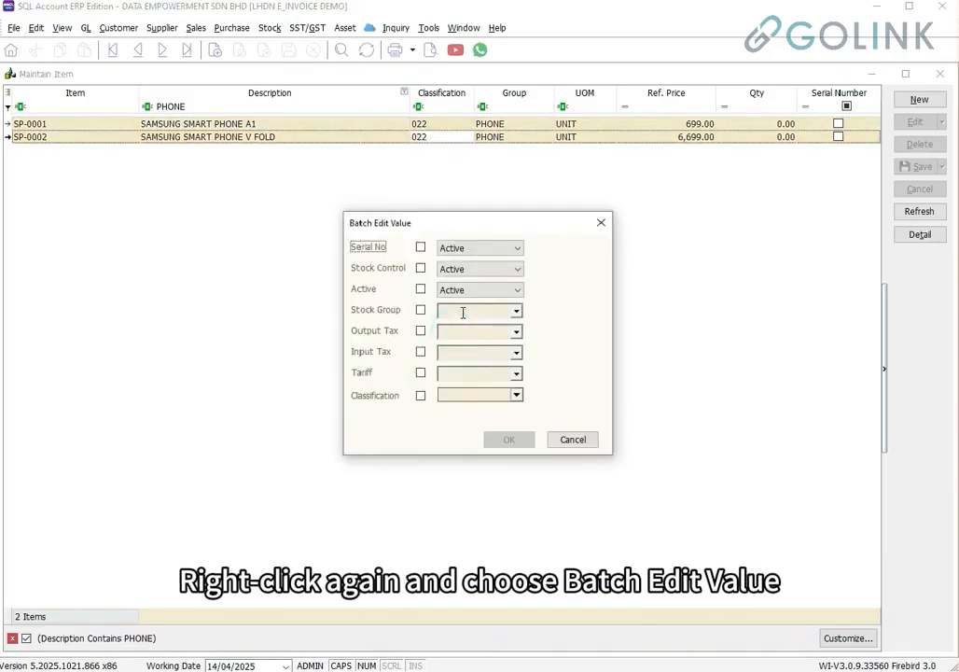
left_click(420, 397)
left_click(516, 394)
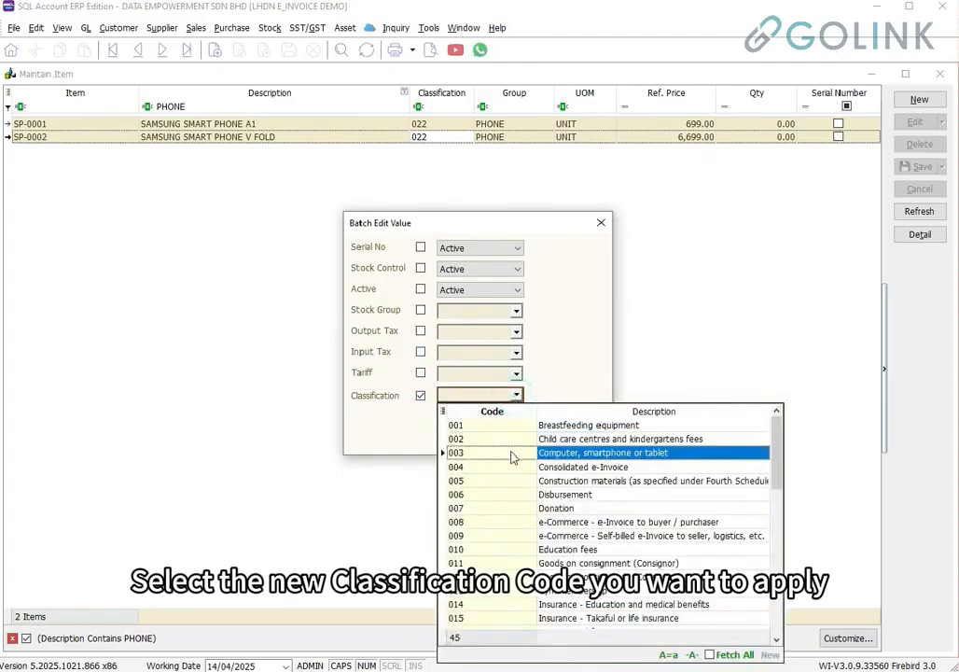
left_click(514, 452)
left_click(513, 442)
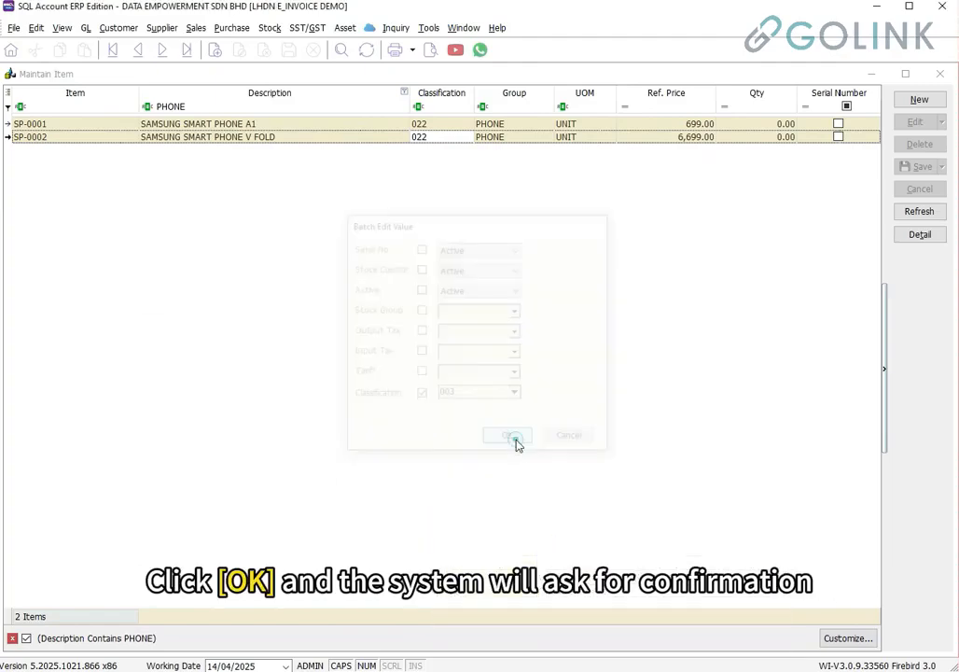
left_click(304, 402)
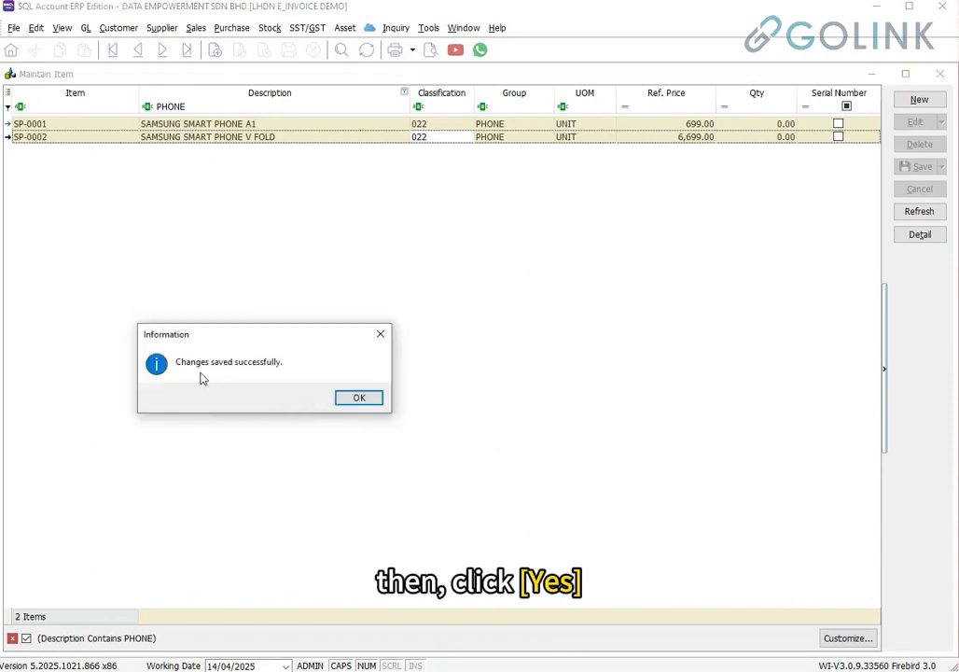
left_click(348, 400)
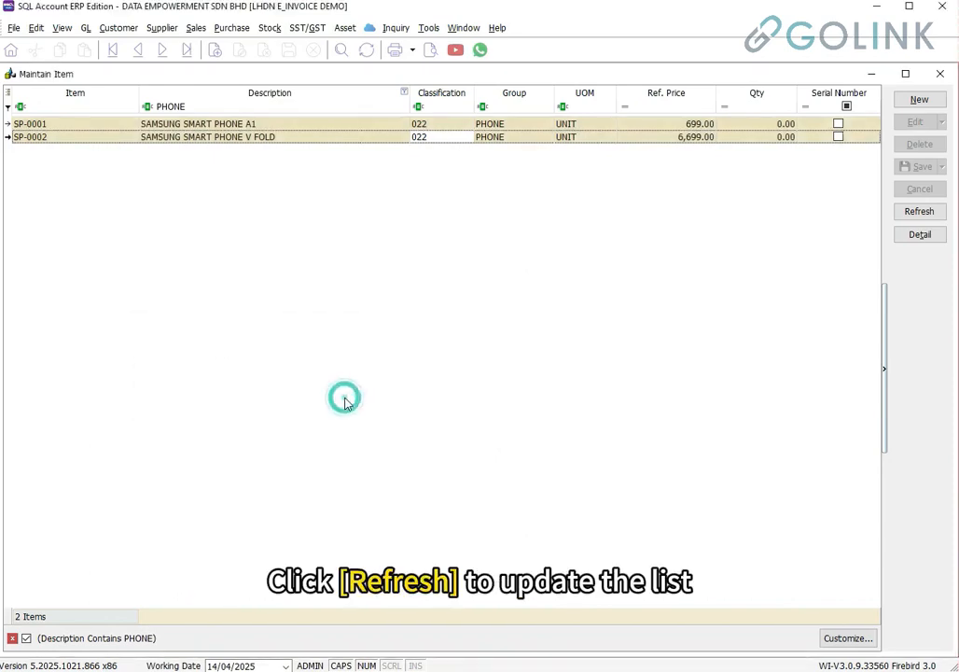
Refresh the list and verify SP-0001 and SP-0002 now show classification 003
left_click(906, 221)
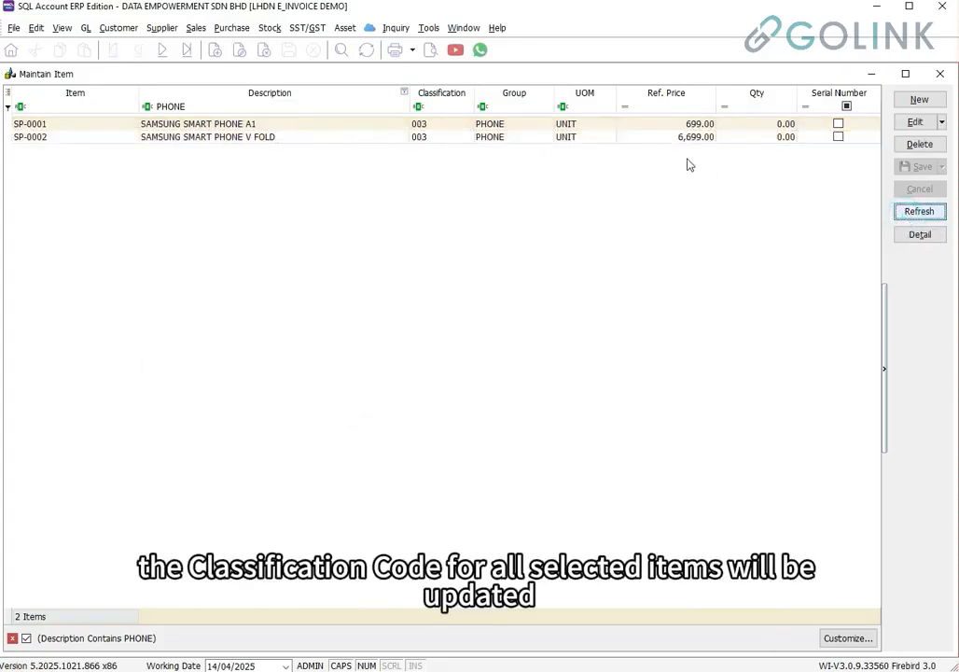
left_click(437, 122)
left_click(438, 136)
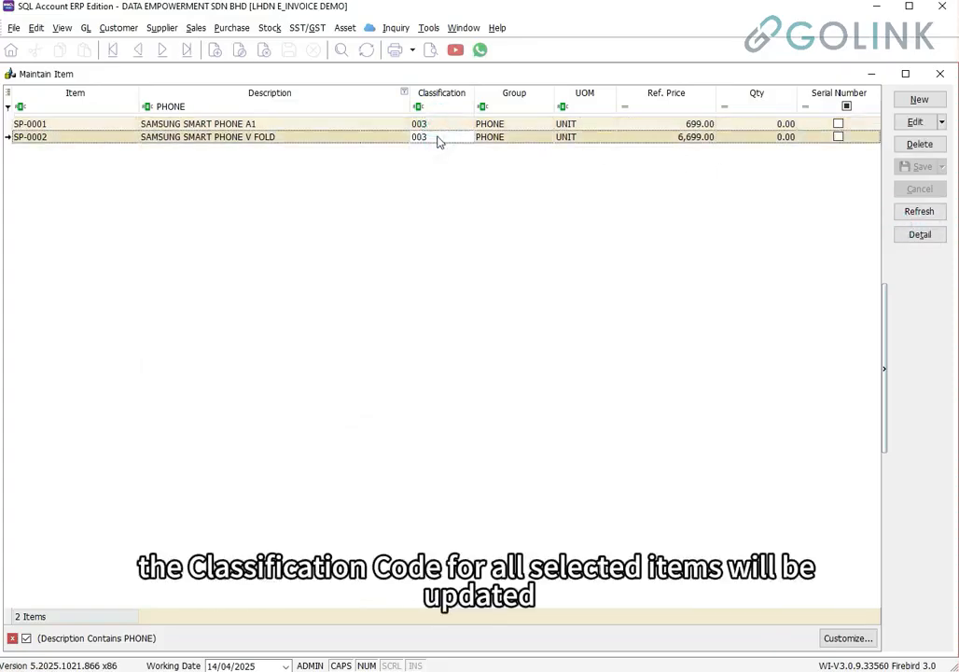
left_click(439, 124)
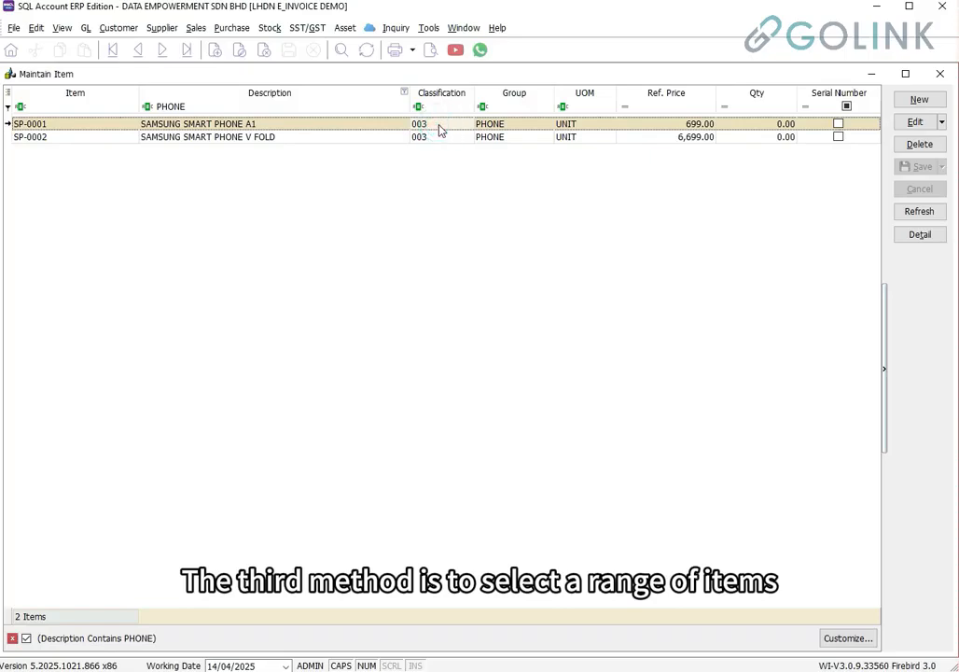
Clear the PHONE filter and multi-select ABC-001 and XYZ-002 in the full seven-item list
left_click(232, 105)
key("BackSpace")
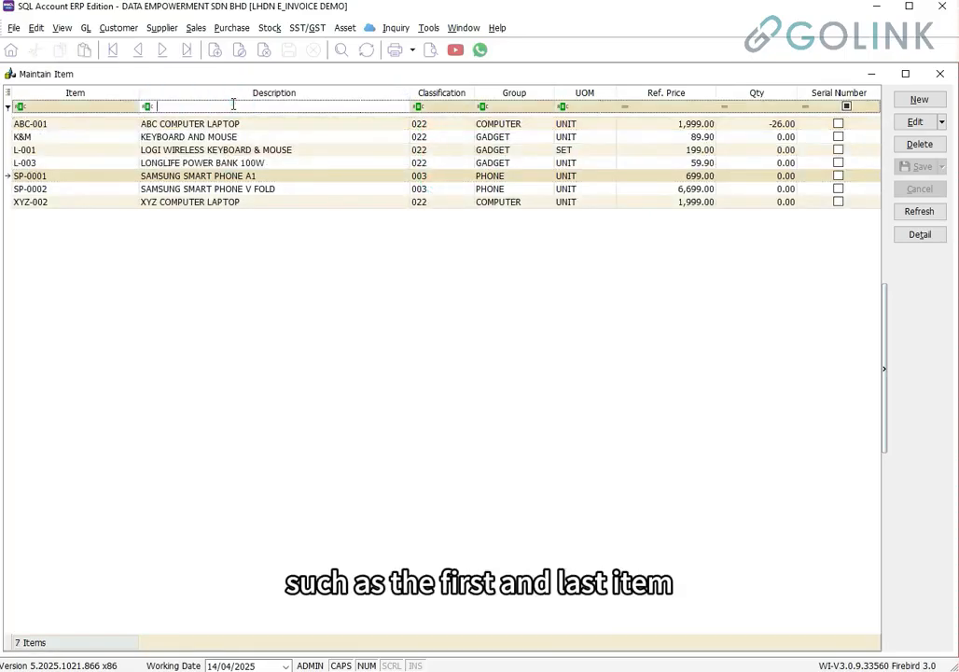
left_click(240, 127)
left_click(234, 204)
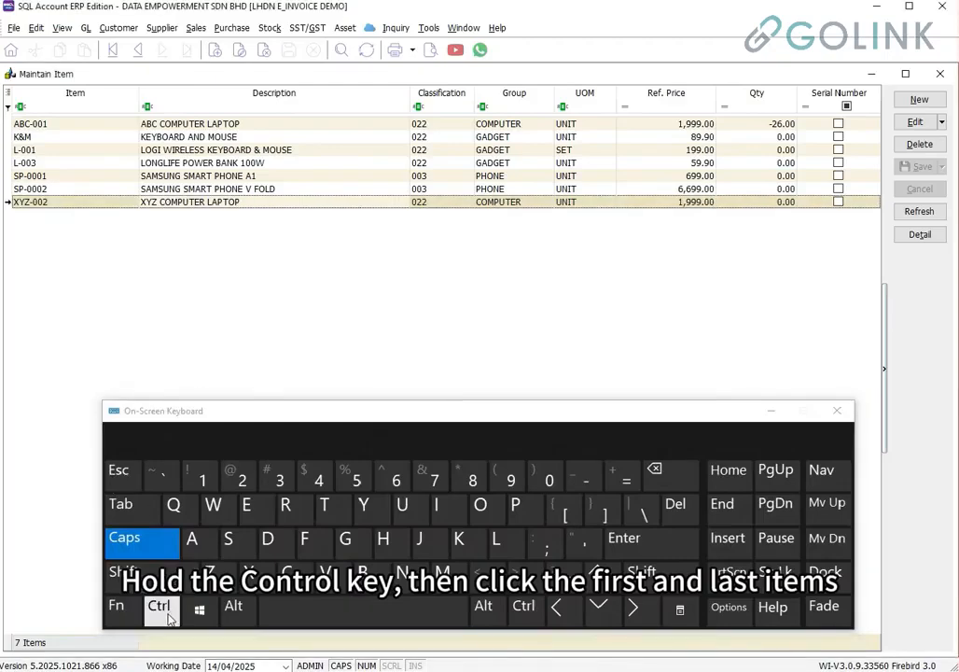
left_click(170, 618)
left_click(198, 127, "ctrl")
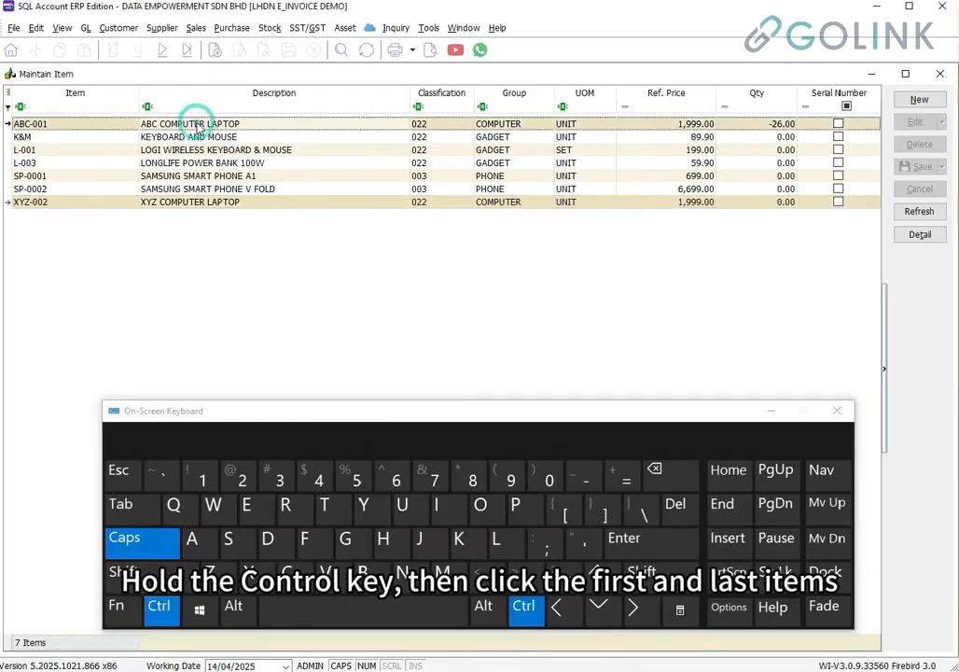
left_click(196, 204, "ctrl")
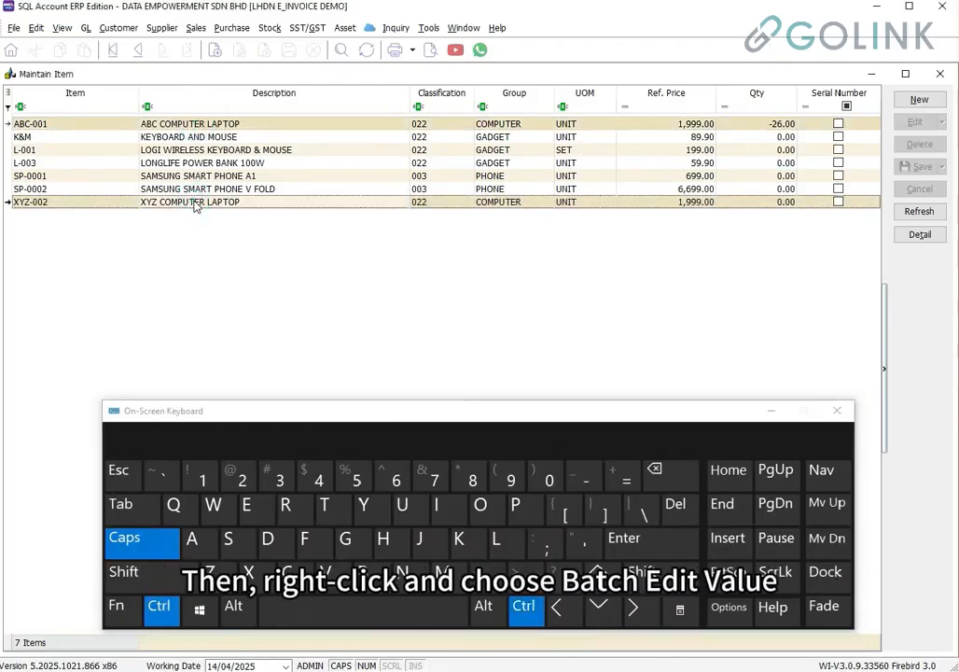
right_click(248, 203)
Batch-edit ABC-001 and XYZ-002 to classification 003 and confirm the 2-record update
left_click(244, 393)
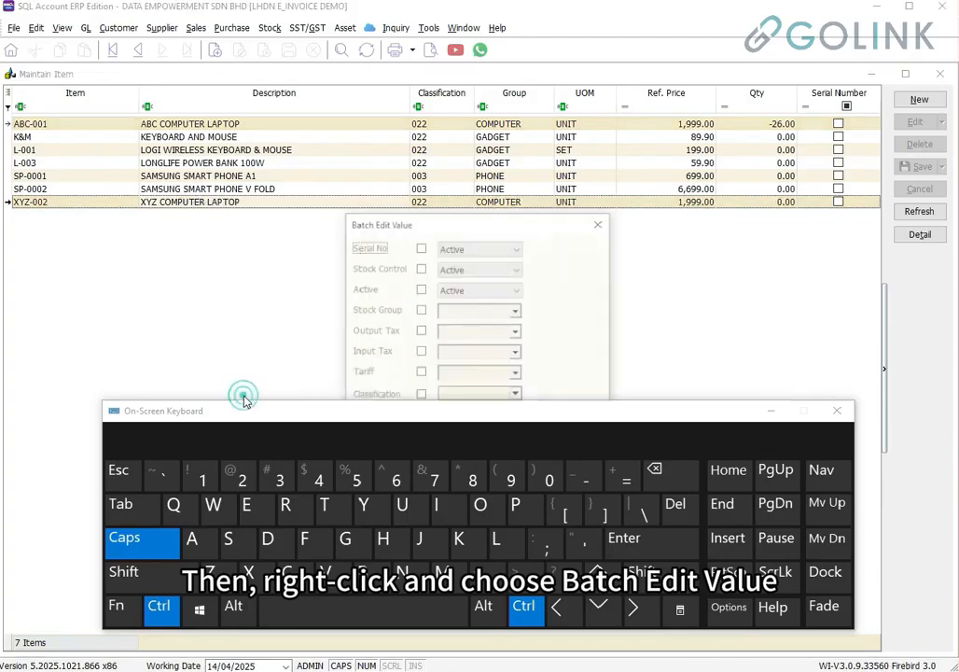
left_click(838, 411)
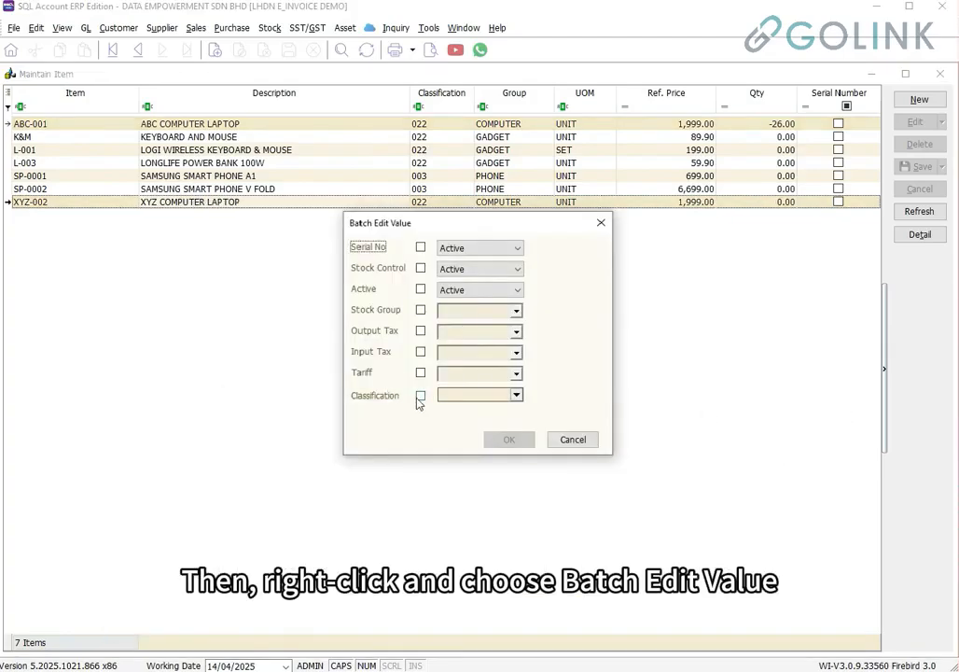
left_click(420, 396)
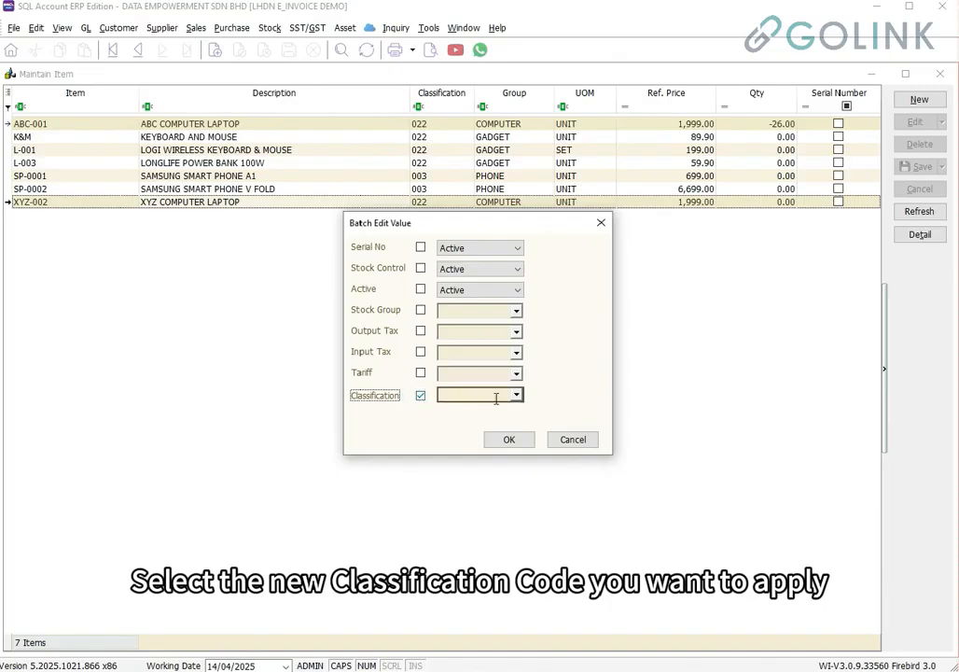
left_click(516, 395)
left_click(511, 453)
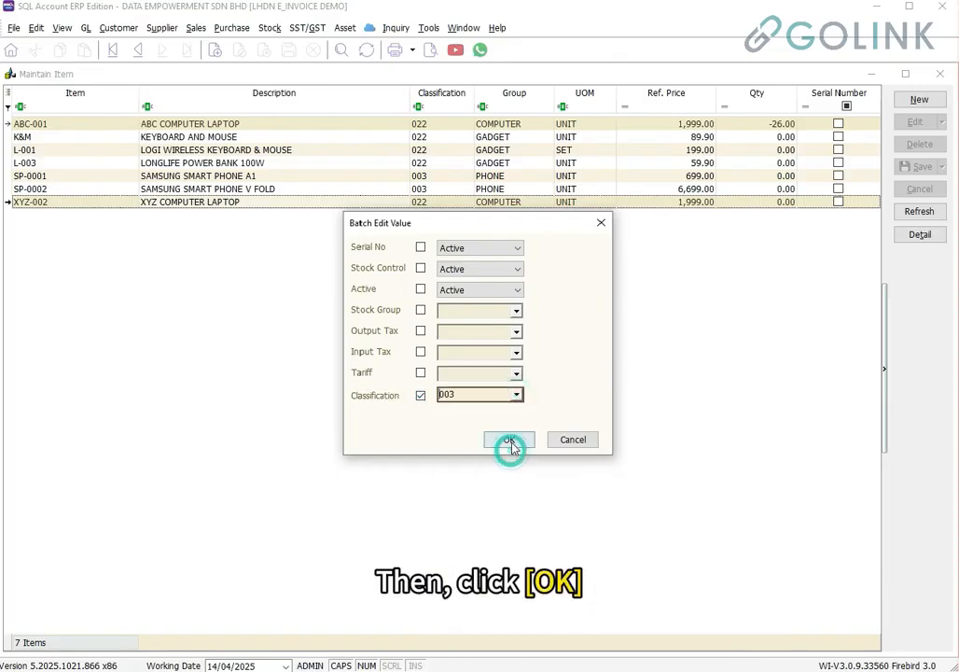
left_click(511, 444)
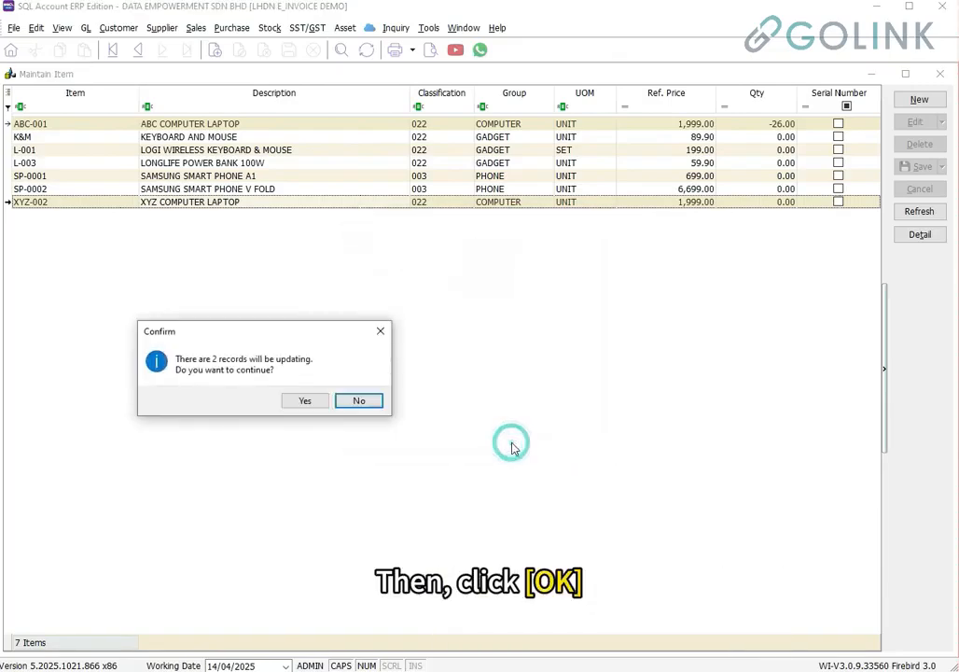
left_click(310, 400)
left_click(359, 398)
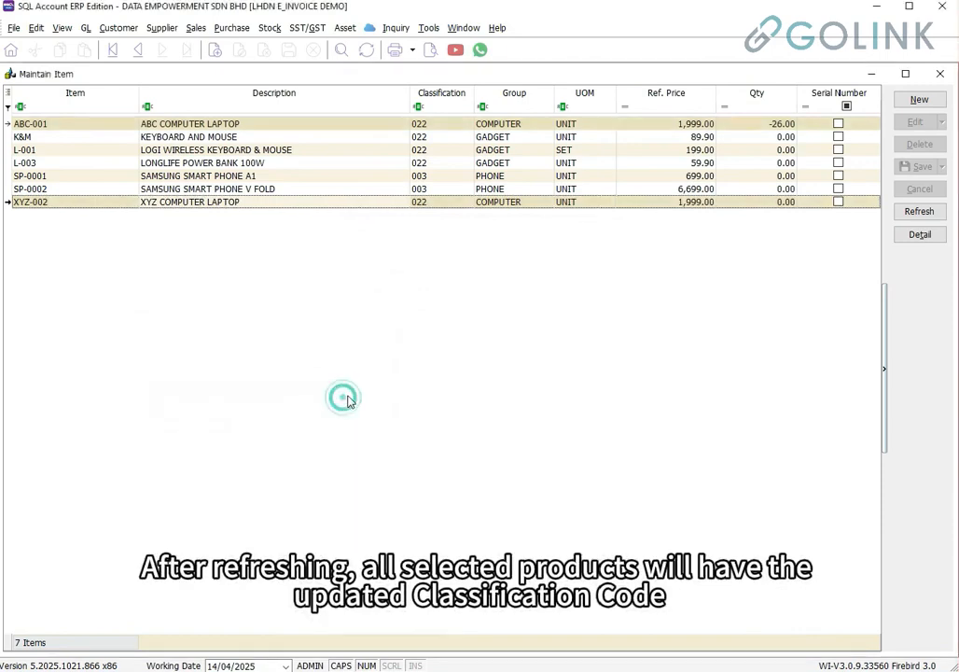
Refresh the item list and verify ABC-001 and XYZ-002 now show code 003
left_click(919, 212)
left_click(422, 125)
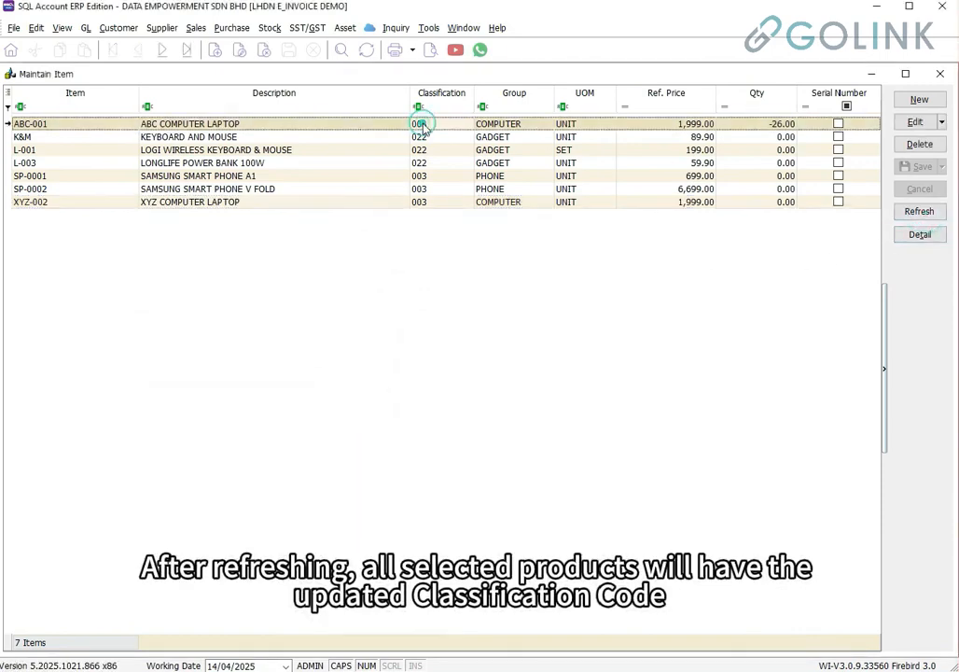
left_click(422, 201)
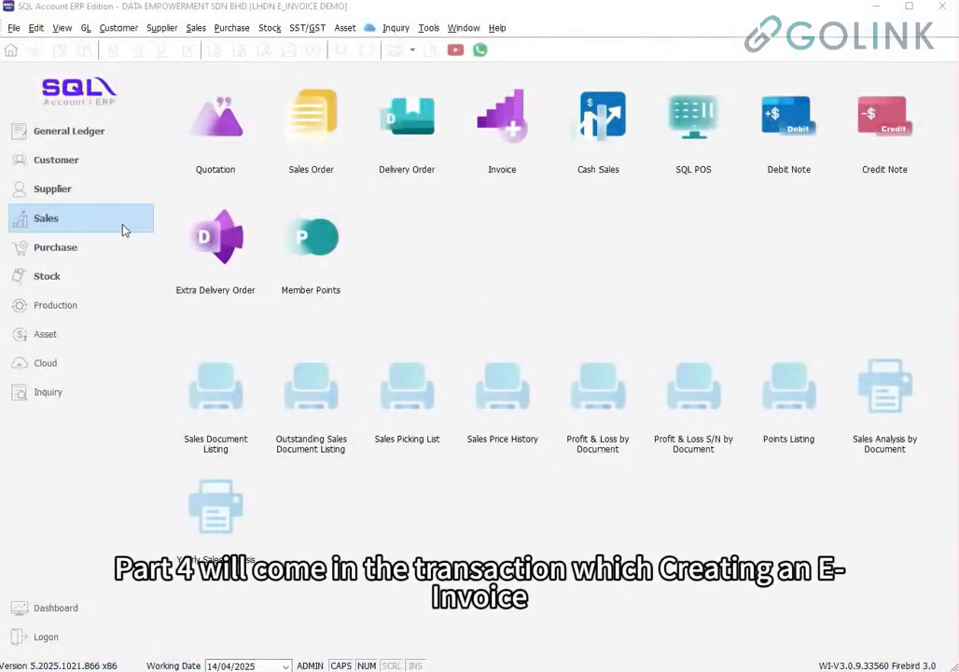
Start a new sales invoice for customer E STREAM SOFTWARE SDN BHD (300-E0001)
left_click(114, 221)
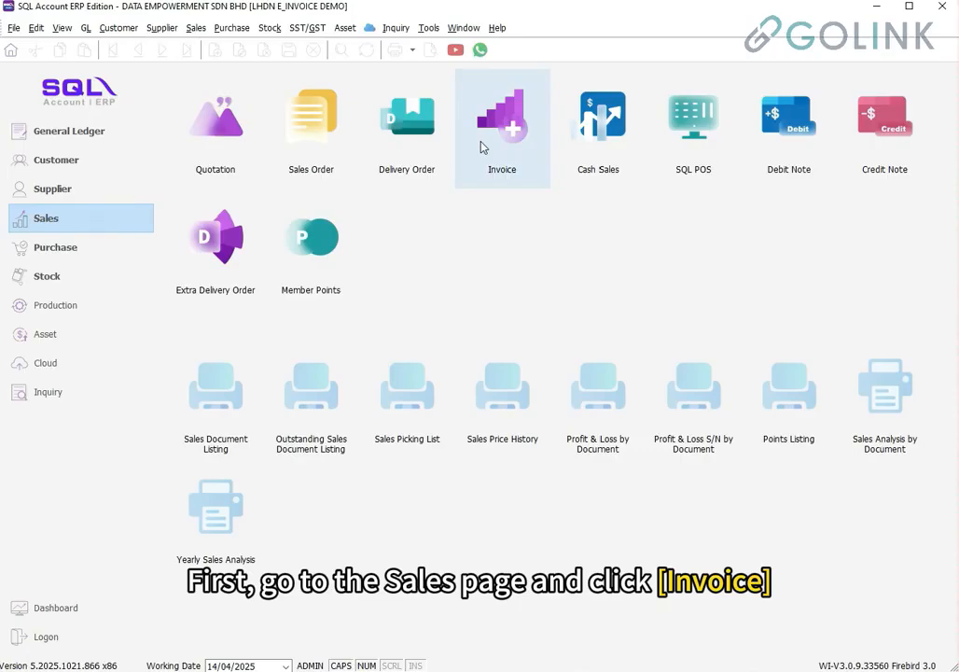
left_click(482, 148)
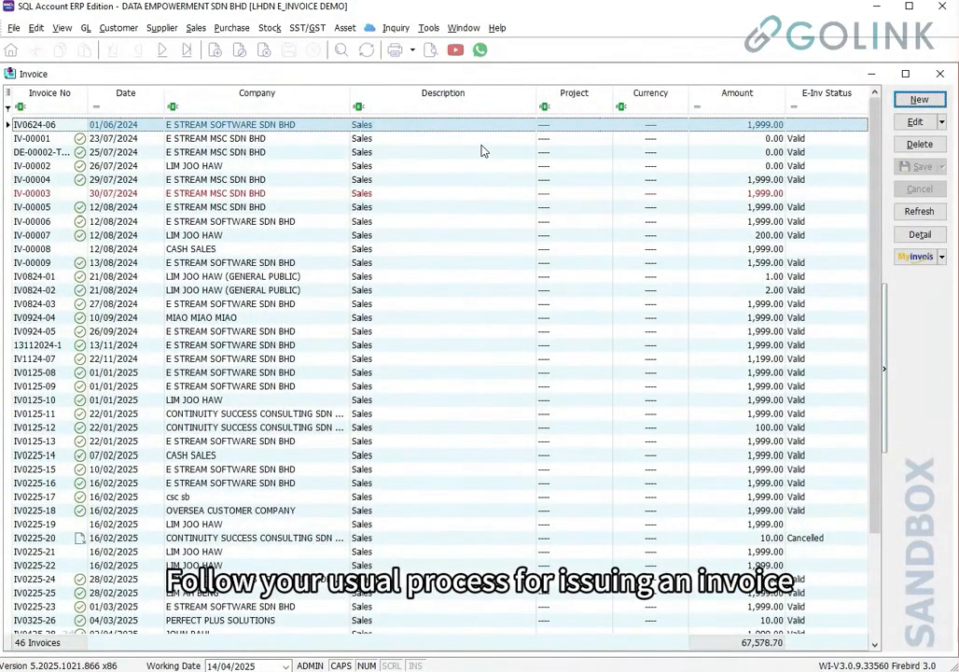
left_click(919, 99)
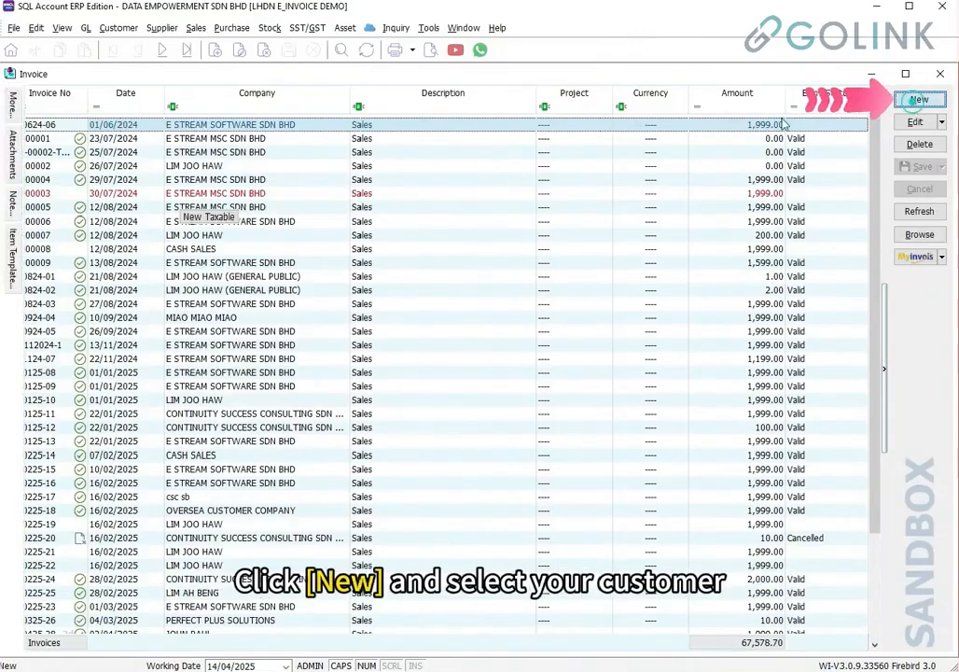
left_click(144, 117)
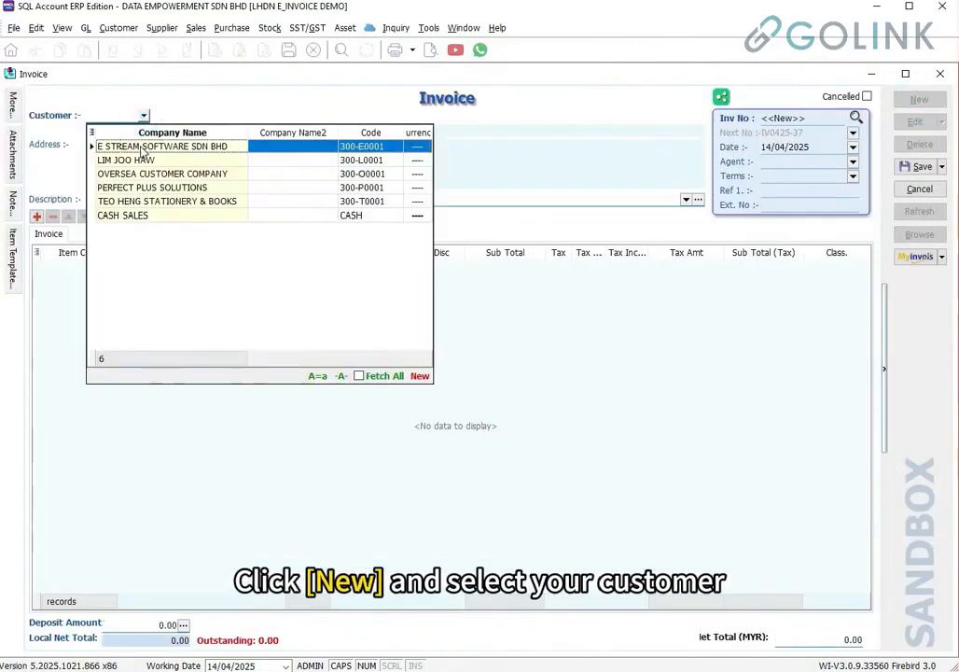
left_click(146, 146)
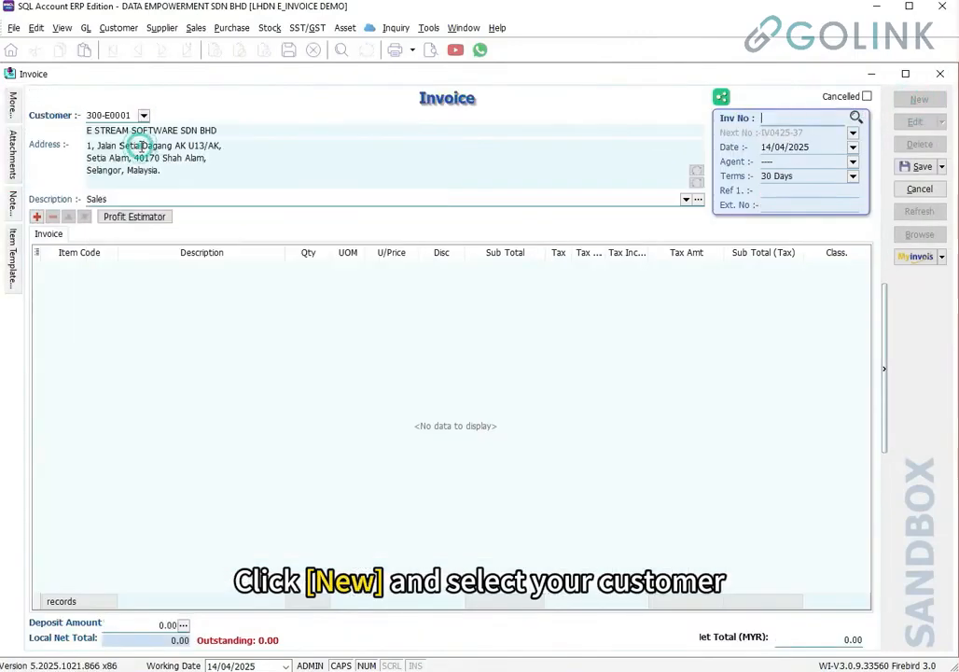
Add an ABC-001 ABC COMPUTER LAPTOP line to the invoice
left_click(97, 268)
left_click(110, 266)
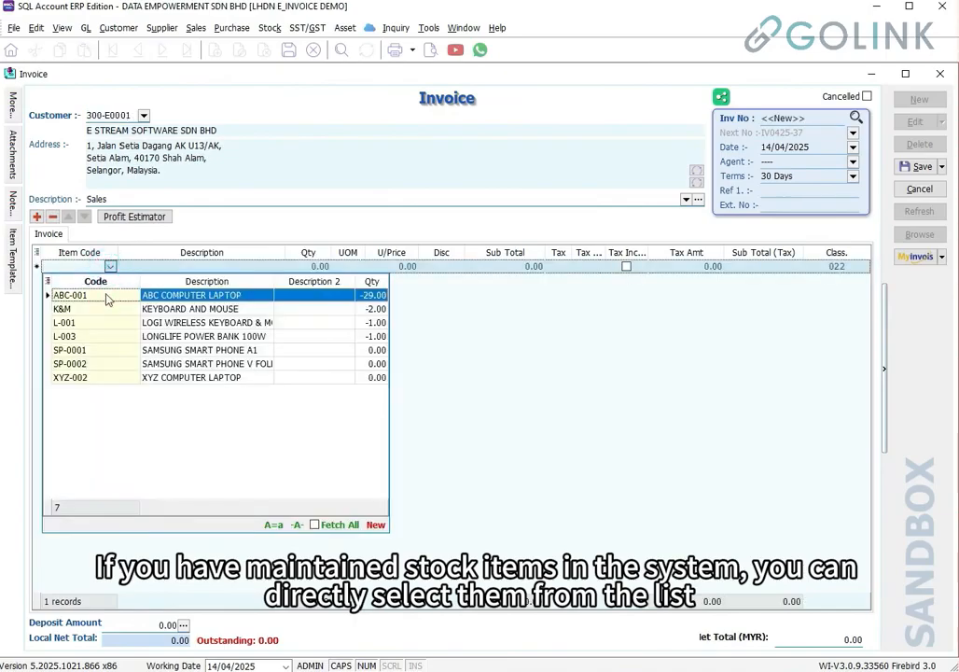
left_click(107, 298)
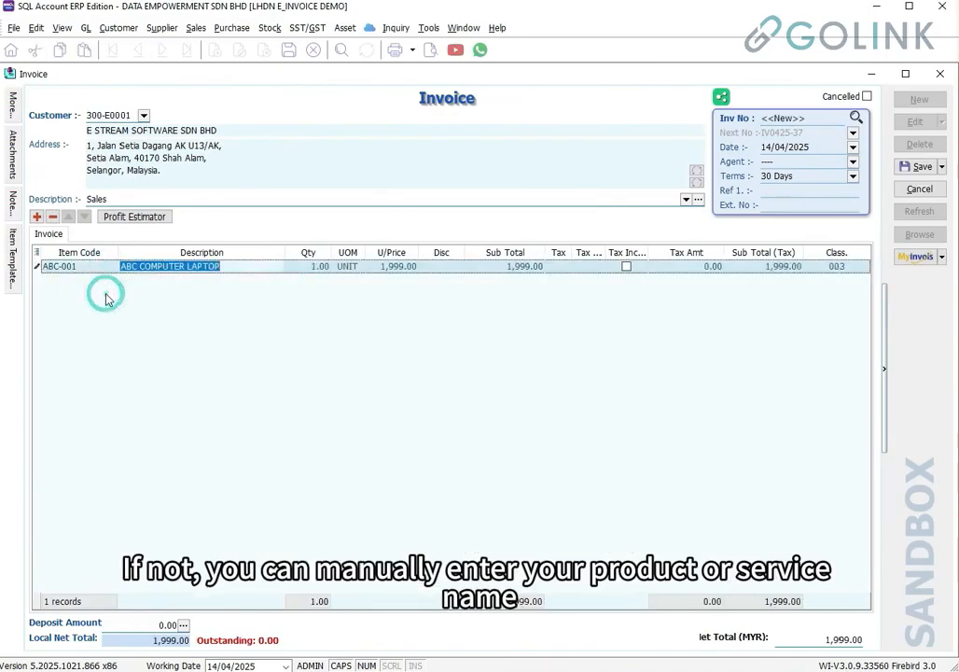
Add a second line with description BAG, quantity 1 and unit price 50
left_click(37, 217)
left_click(135, 280)
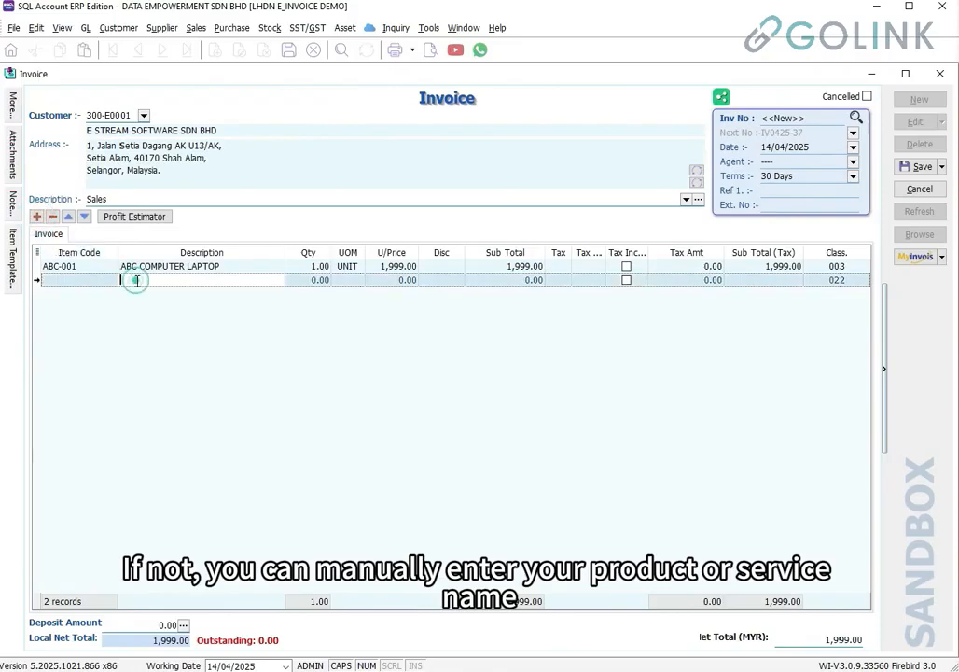
type("BAG")
key("Tab")
type("1")
key("Tab")
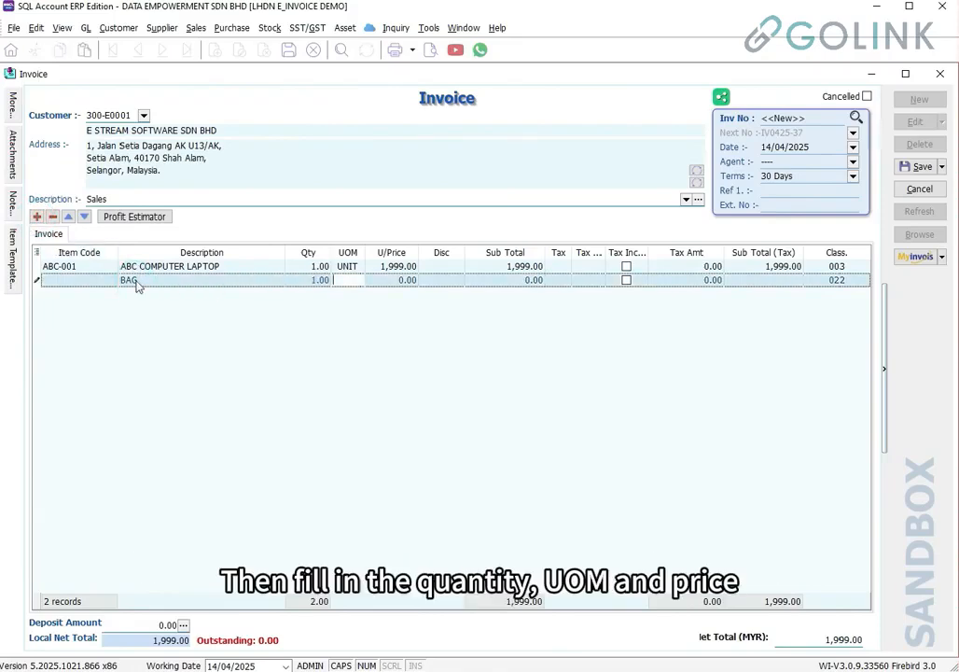
key("Tab")
type("50")
key("Tab")
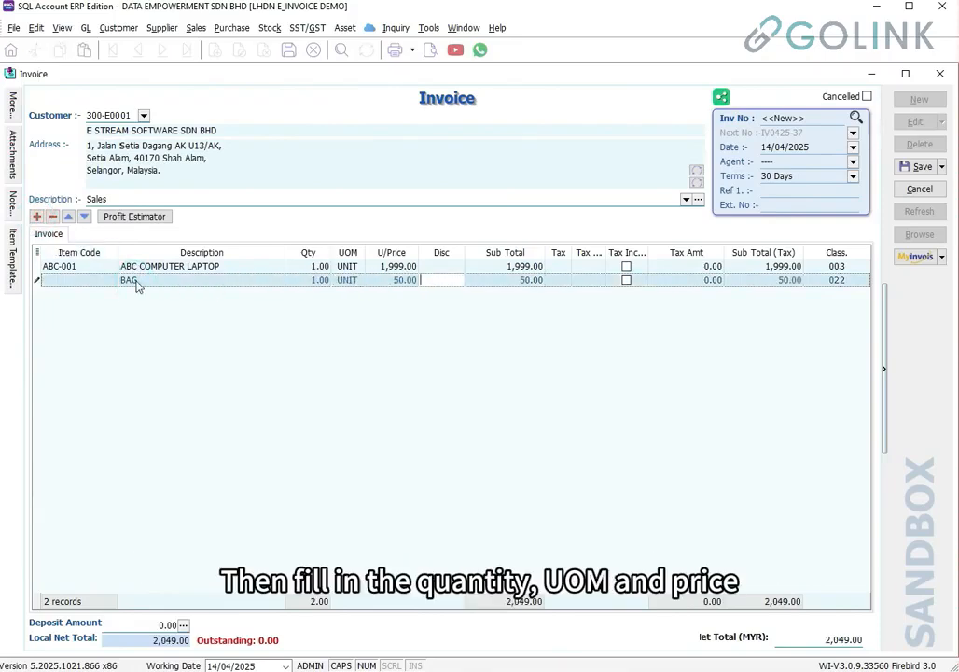
Review the Class. codes (003 for the laptop, 022 for BAG) and keep the Class. grid column shown
left_click(856, 267)
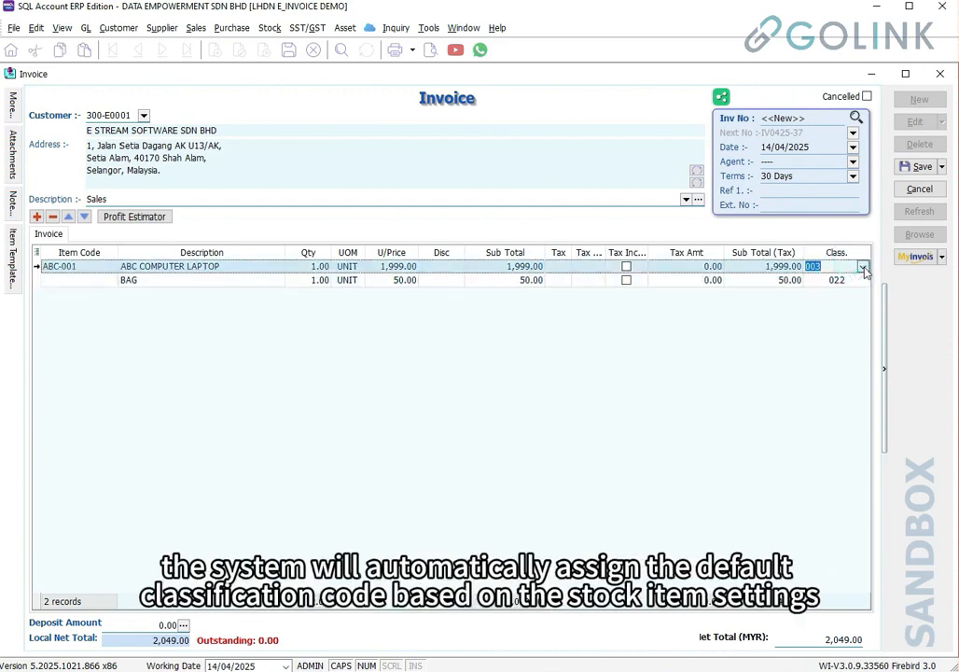
left_click(863, 267)
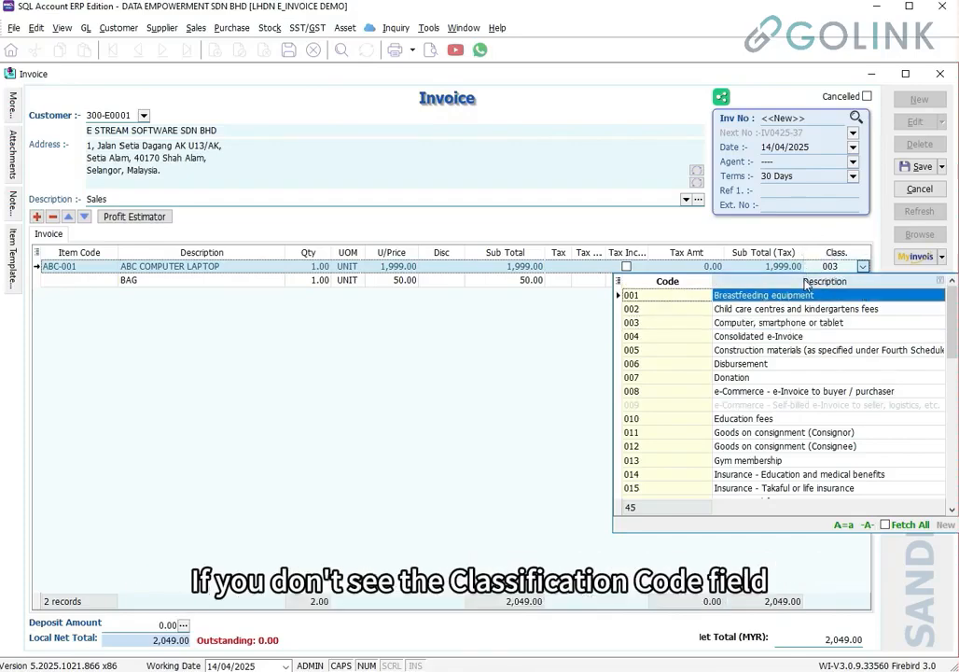
left_click(37, 254)
left_click(61, 390)
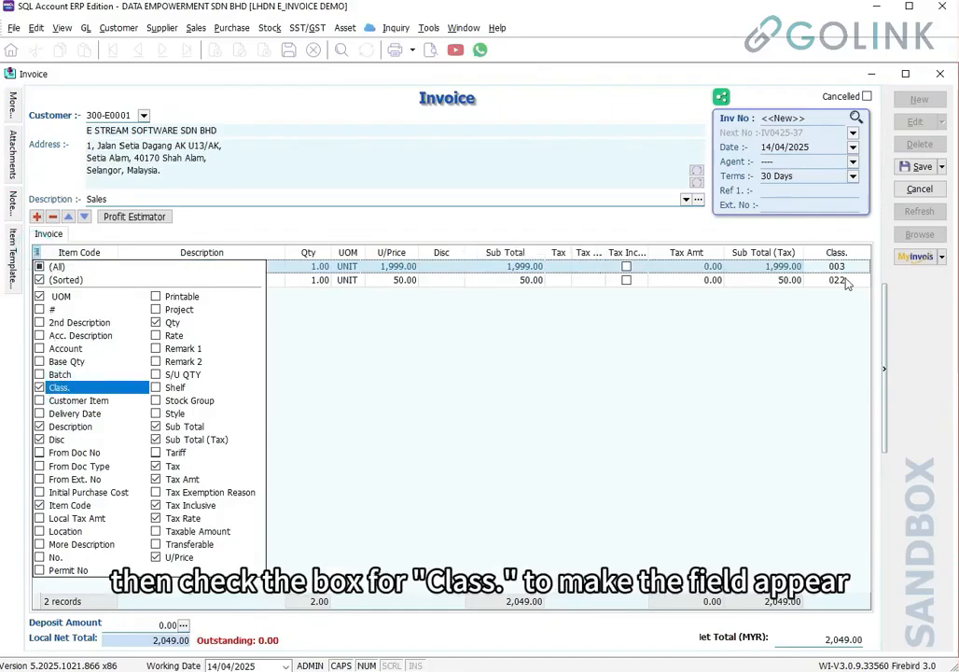
Review the invoice's More... panel through the MyInvois details and save it as IV0425-40
left_click(843, 308)
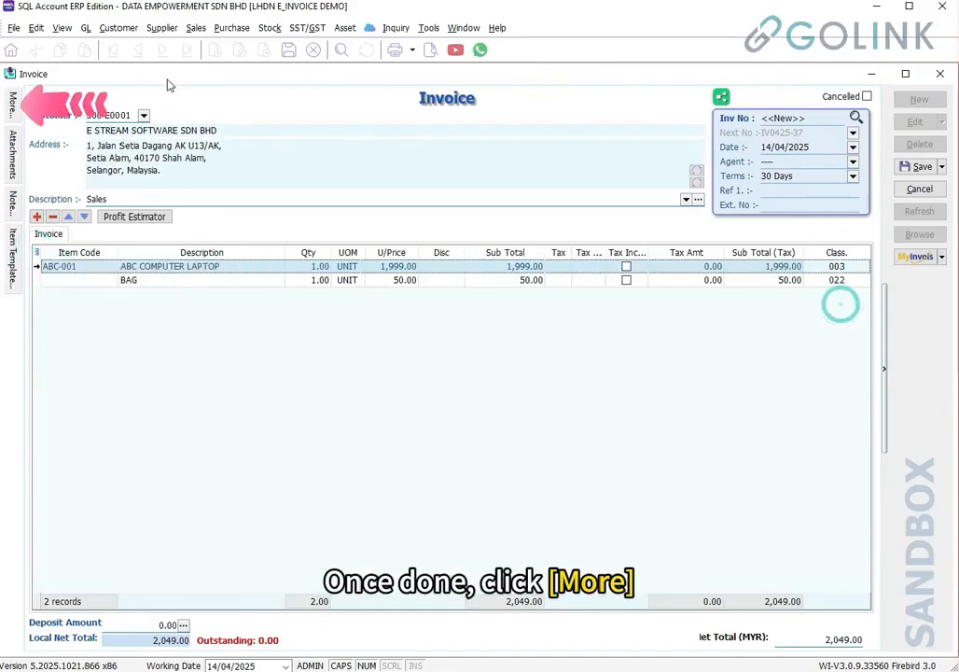
left_click(15, 104)
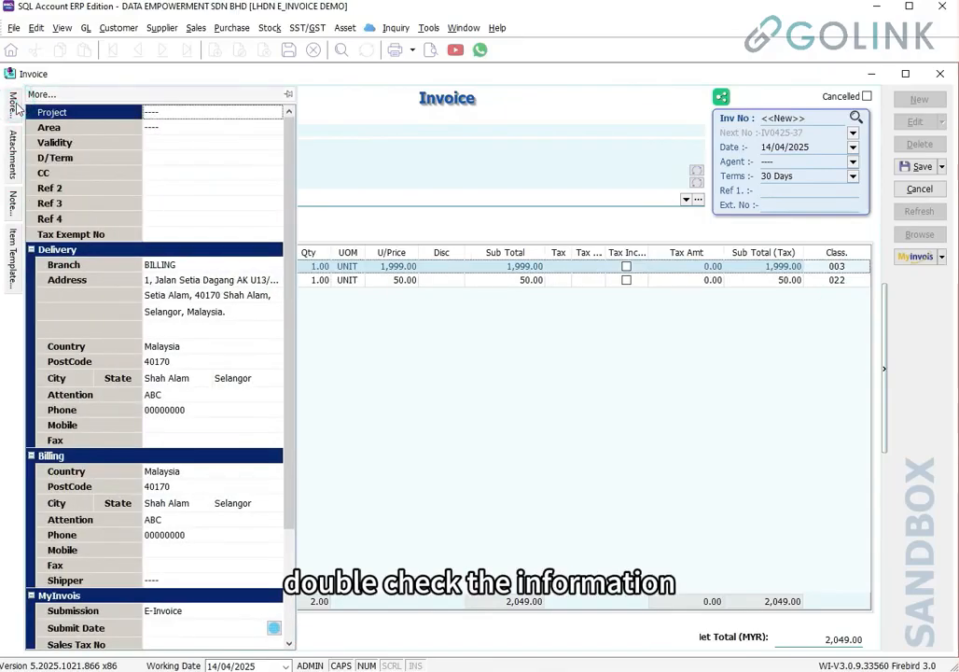
scroll(224, 524, "down", 3)
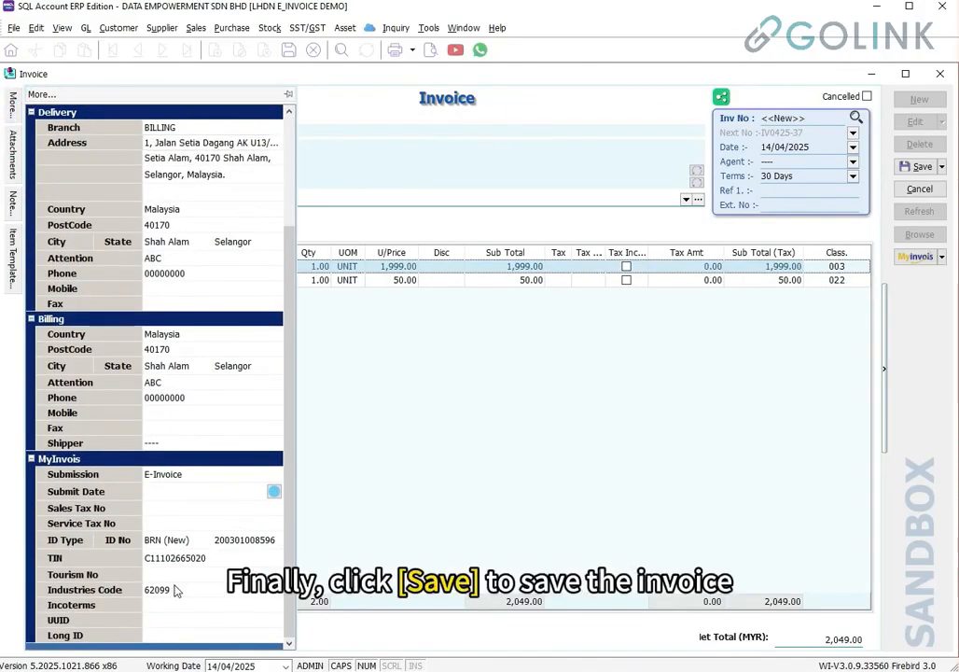
left_click(918, 168)
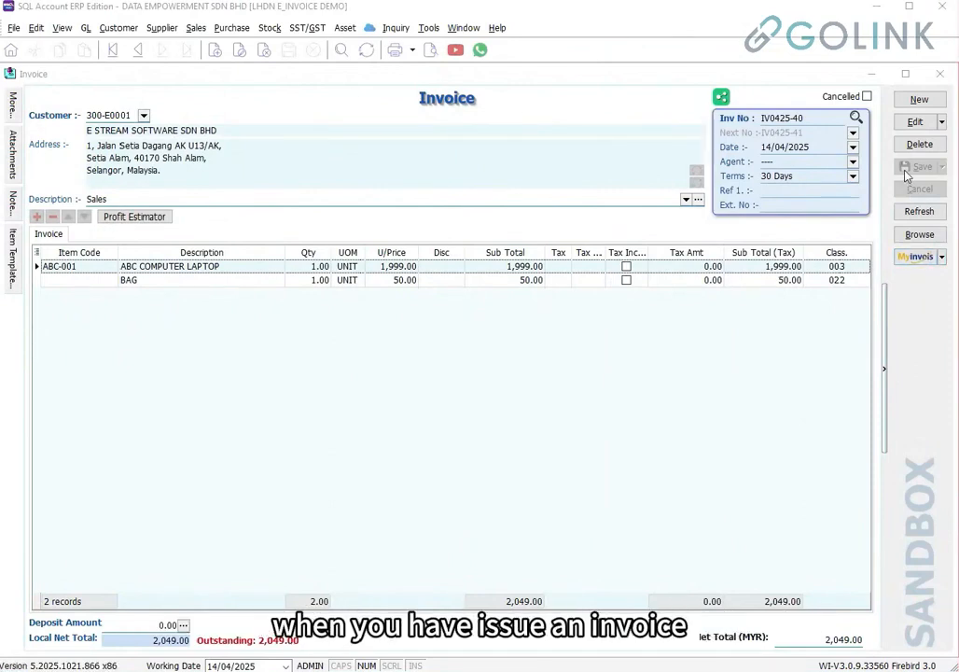
Submit IV0425-40 to the MyInvois sandbox, close the status window and refresh to show it validated
left_click(920, 259)
left_click(864, 277)
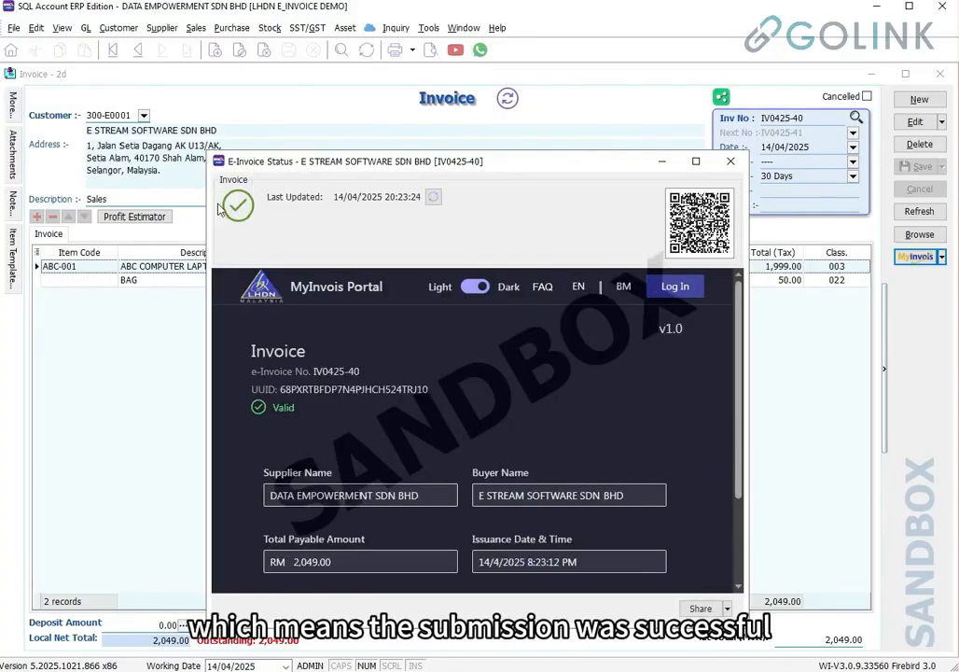
left_click(731, 160)
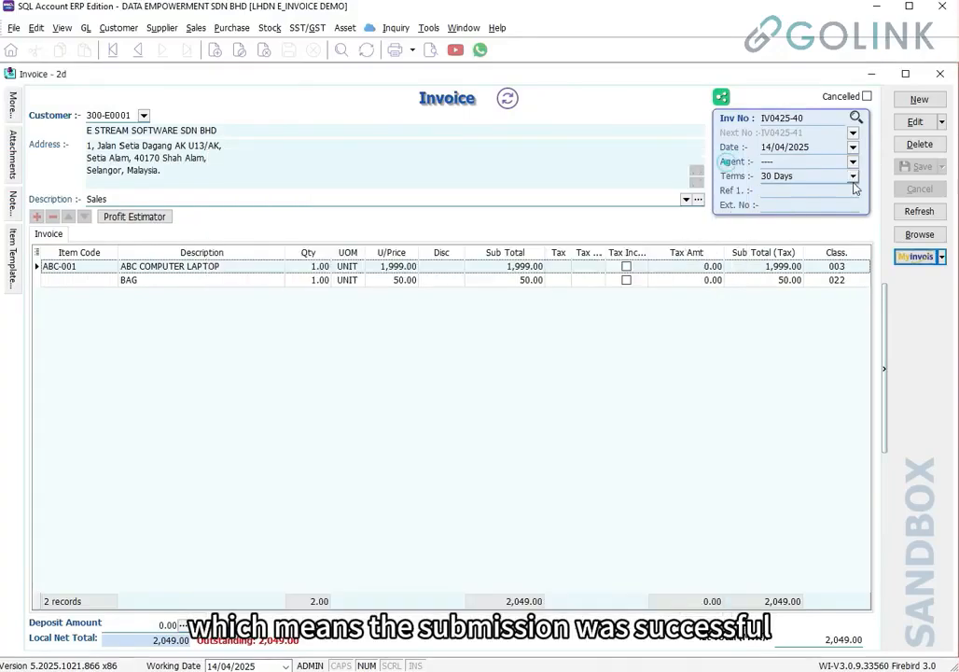
left_click(921, 212)
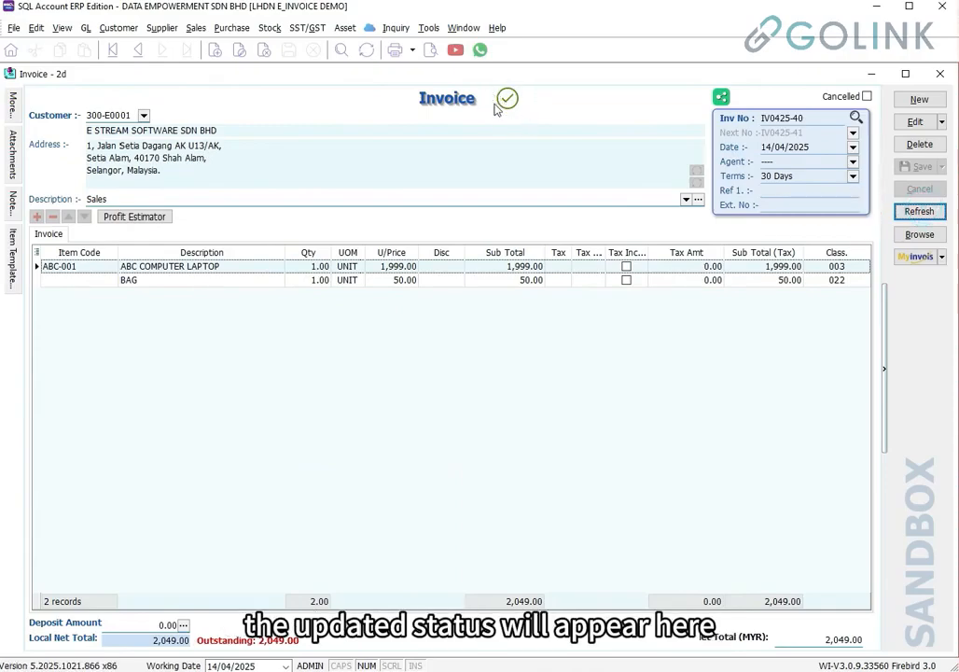
mouse_move(507, 113)
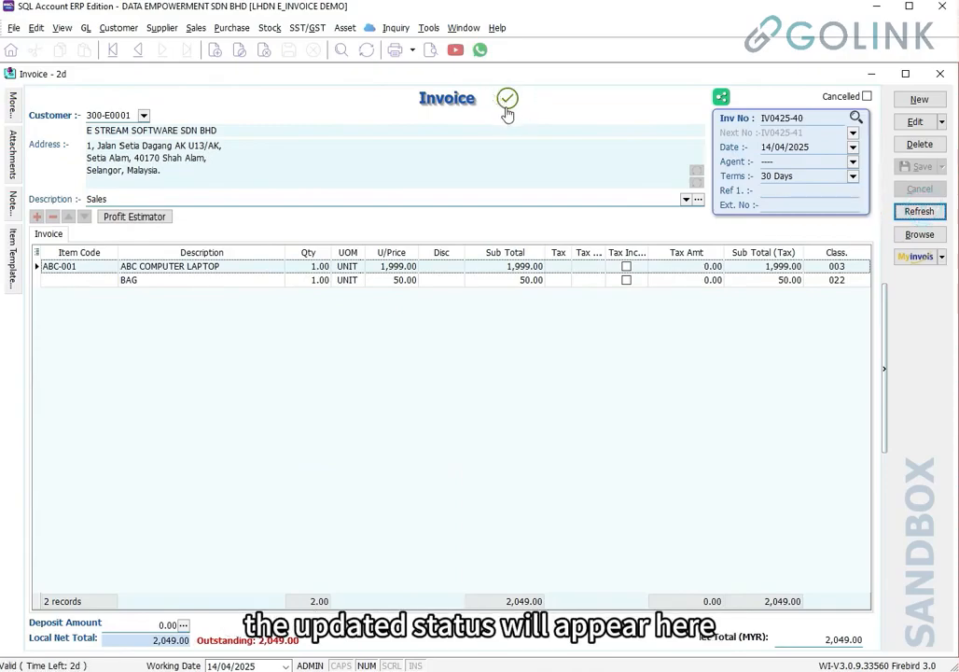
left_click(430, 50)
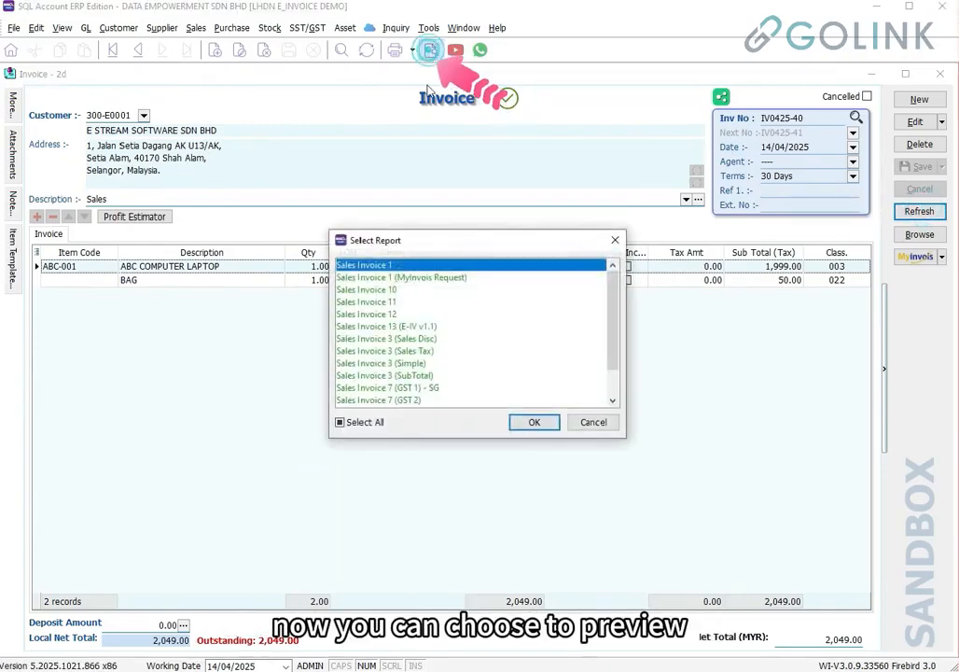
left_click(415, 290)
left_click(534, 424)
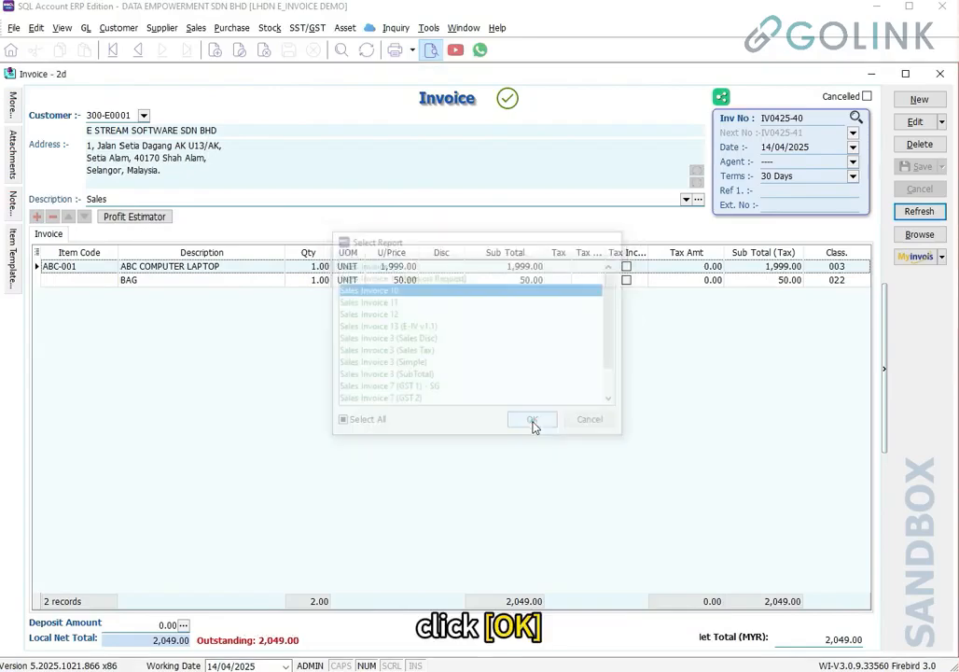
scroll(401, 389, "down", 3)
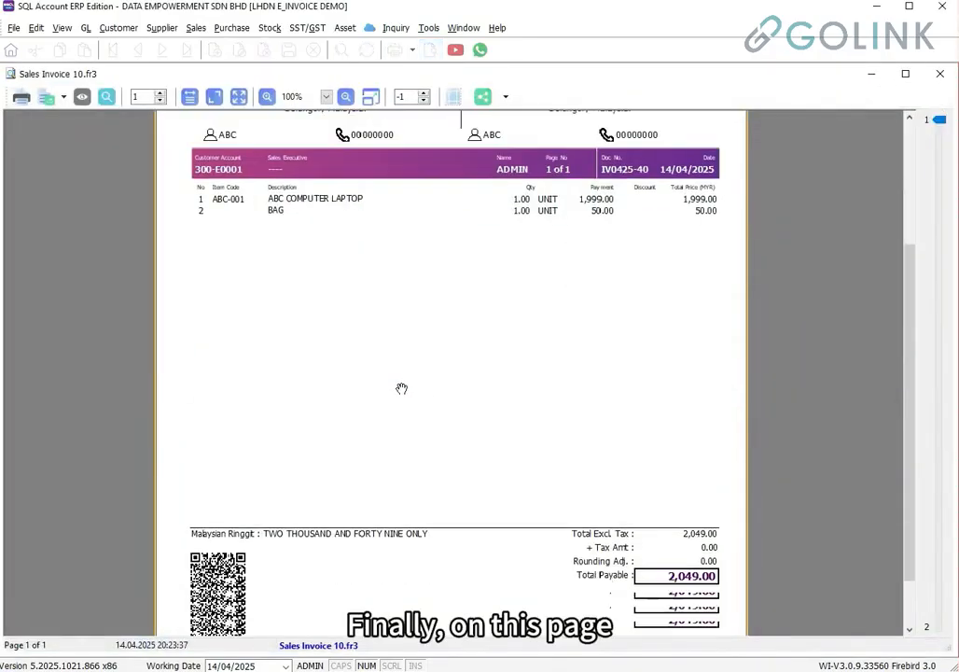
scroll(401, 389, "down", 2)
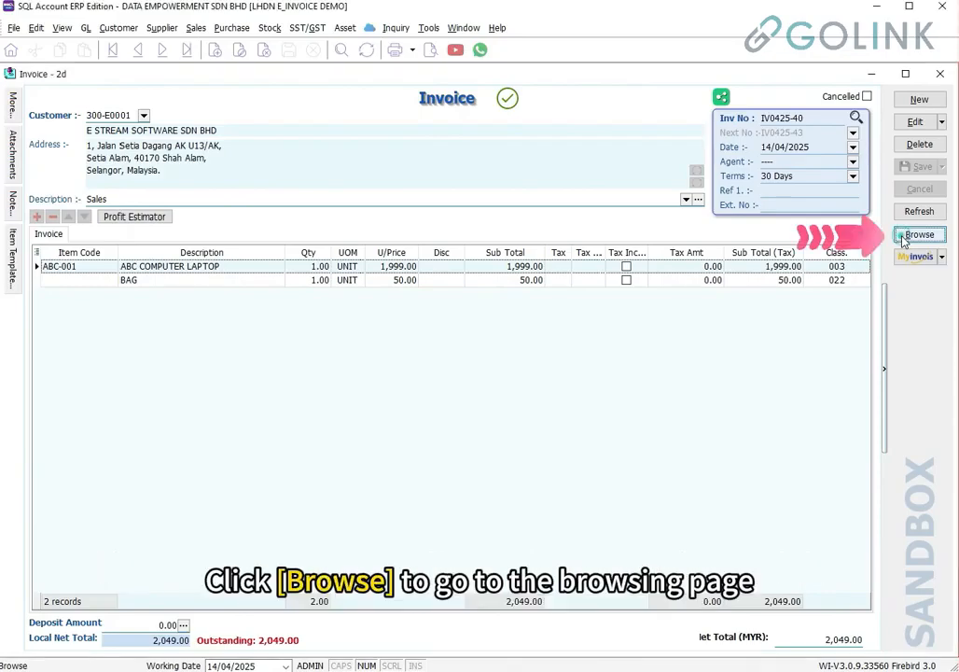
From the invoice list, open Batch Submit Sandbox E-Invoice showing the four unsubmitted April invoices
left_click(904, 241)
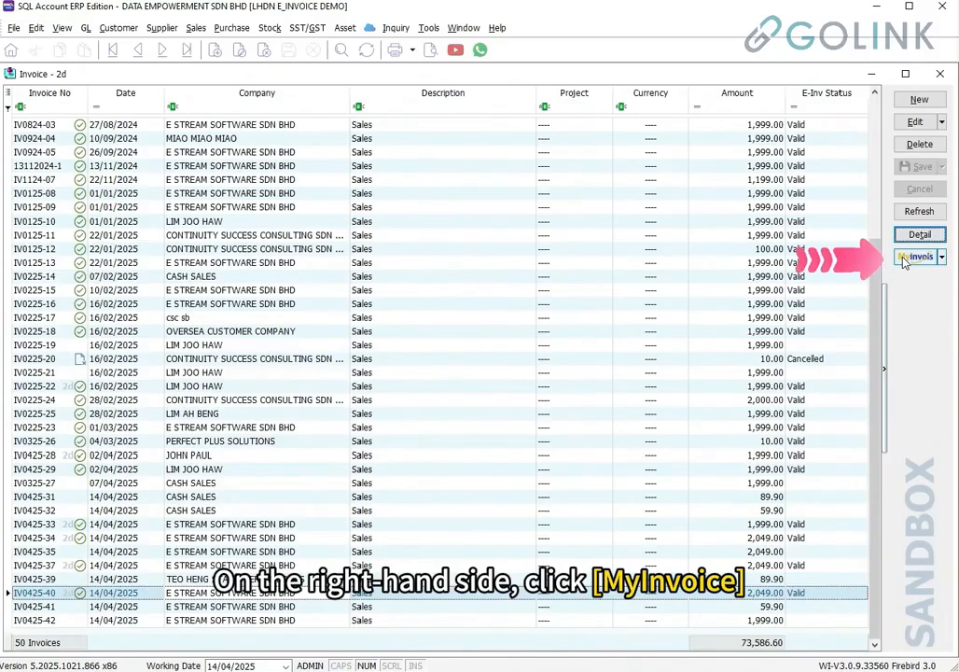
left_click(904, 260)
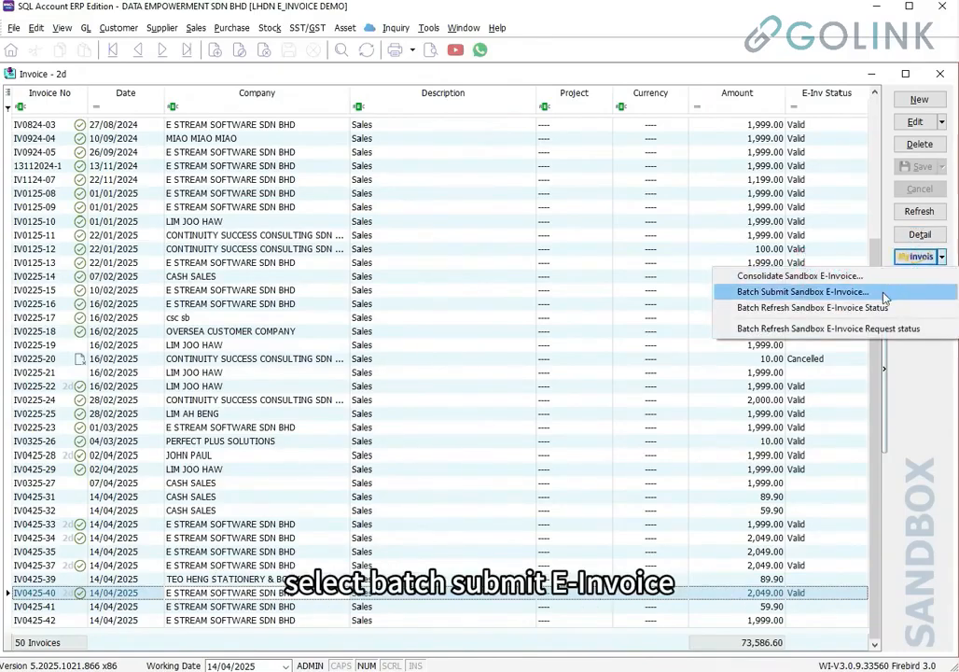
left_click(885, 298)
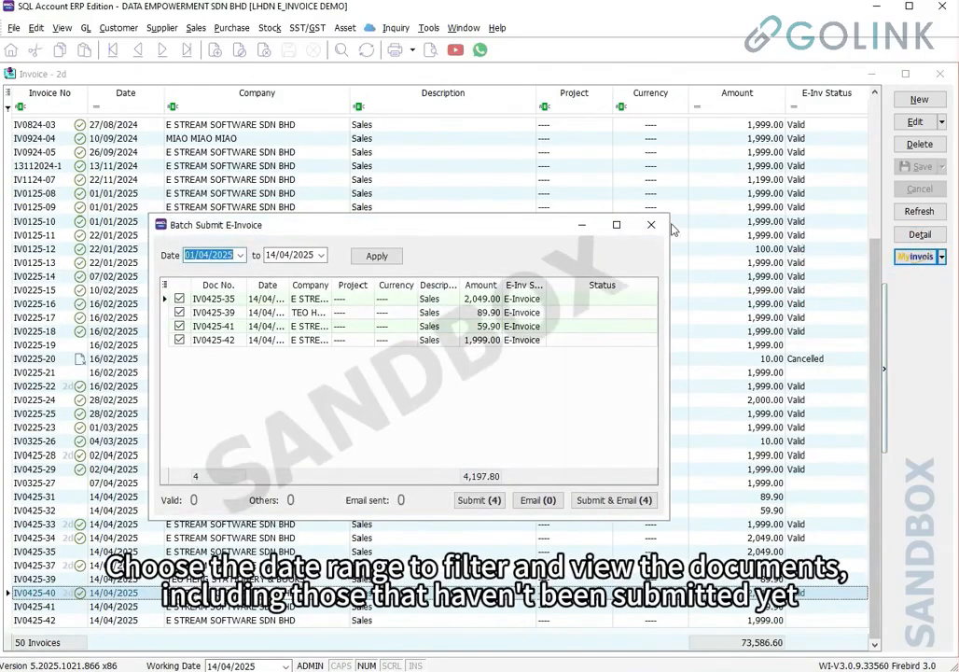
Enlarge the Batch Submit E-Invoice window and reapply its invoice date range filter
left_click(625, 226)
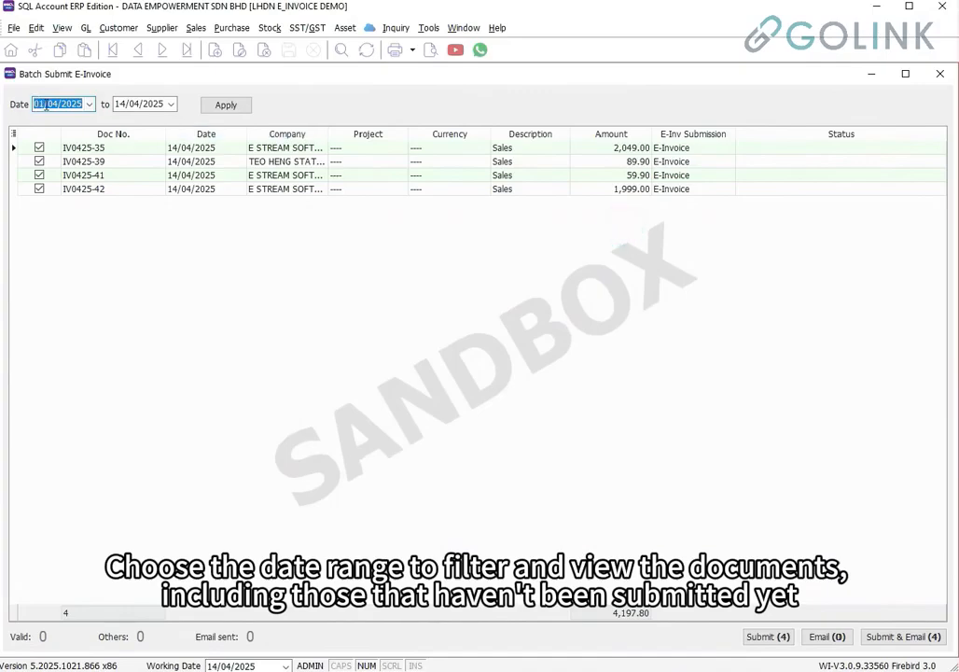
left_click(131, 104)
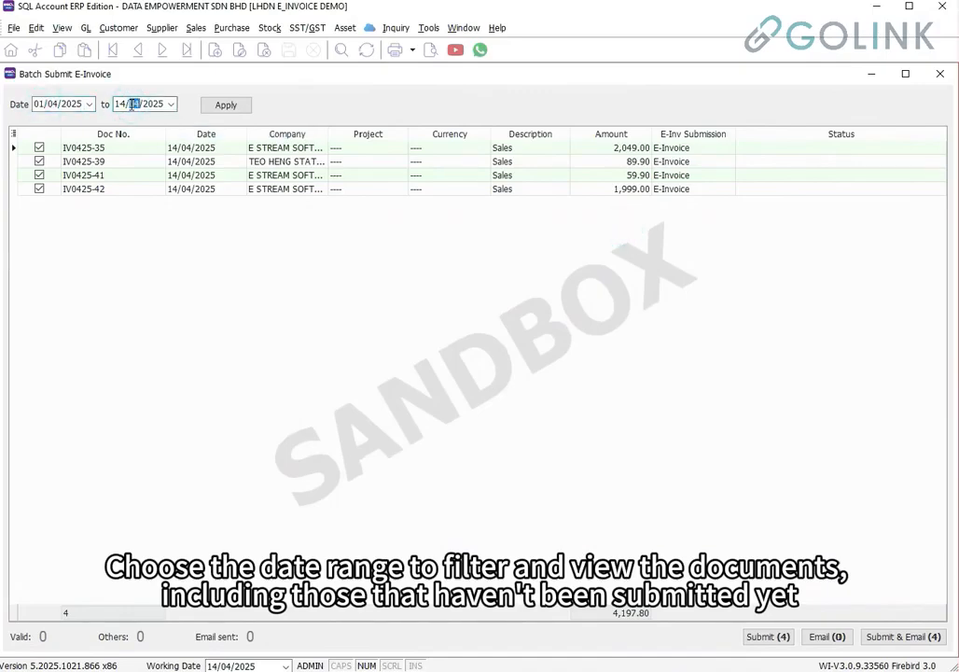
left_click(691, 188)
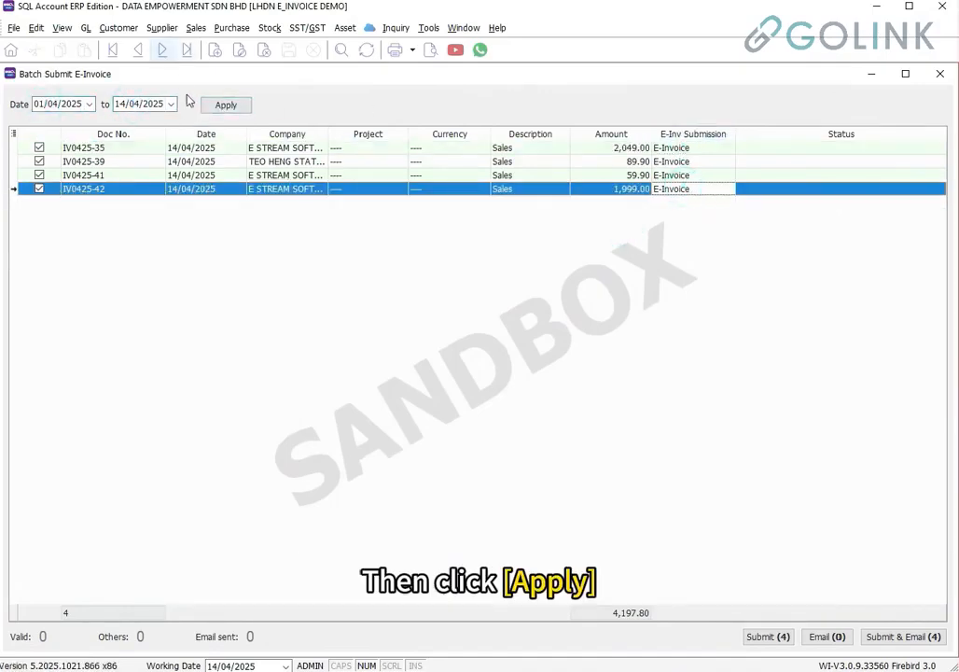
left_click(225, 109)
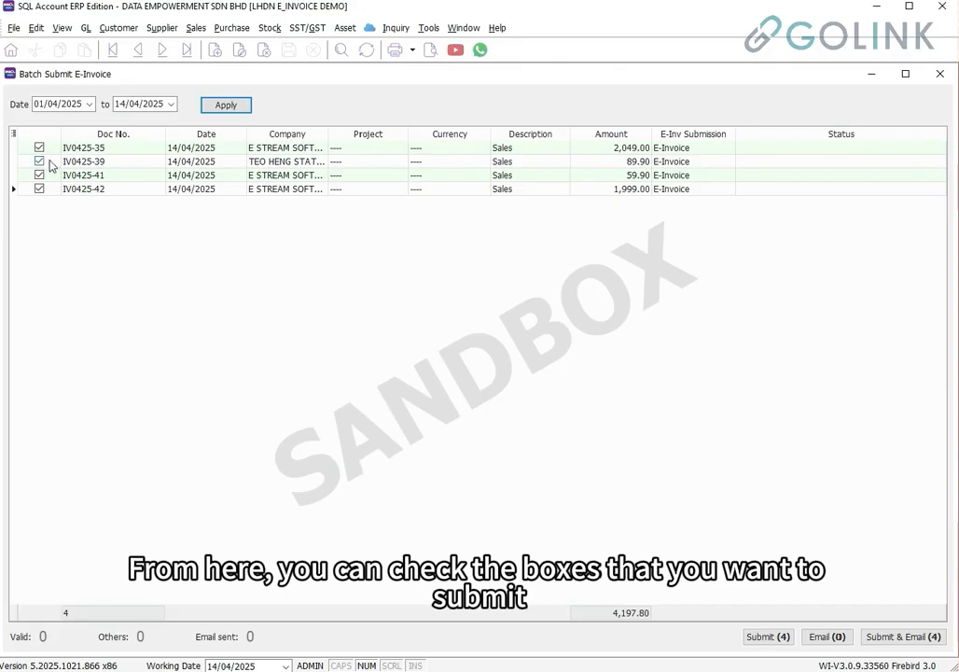
Untick all invoices, tick only IV0425-41 and IV0425-42, and submit those two
right_click(82, 164)
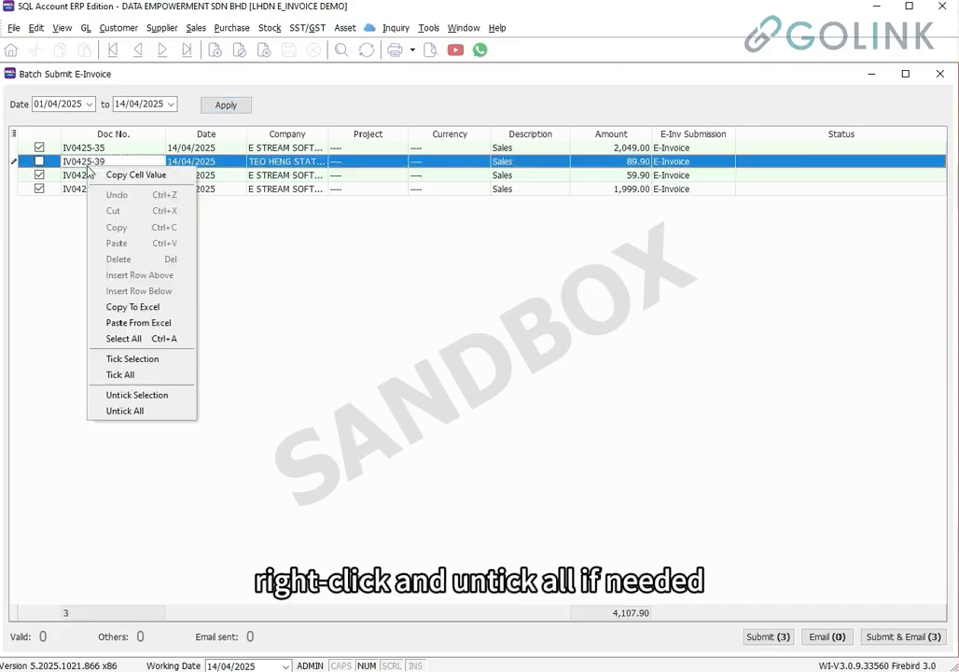
left_click(138, 412)
left_click(40, 175)
left_click(39, 189)
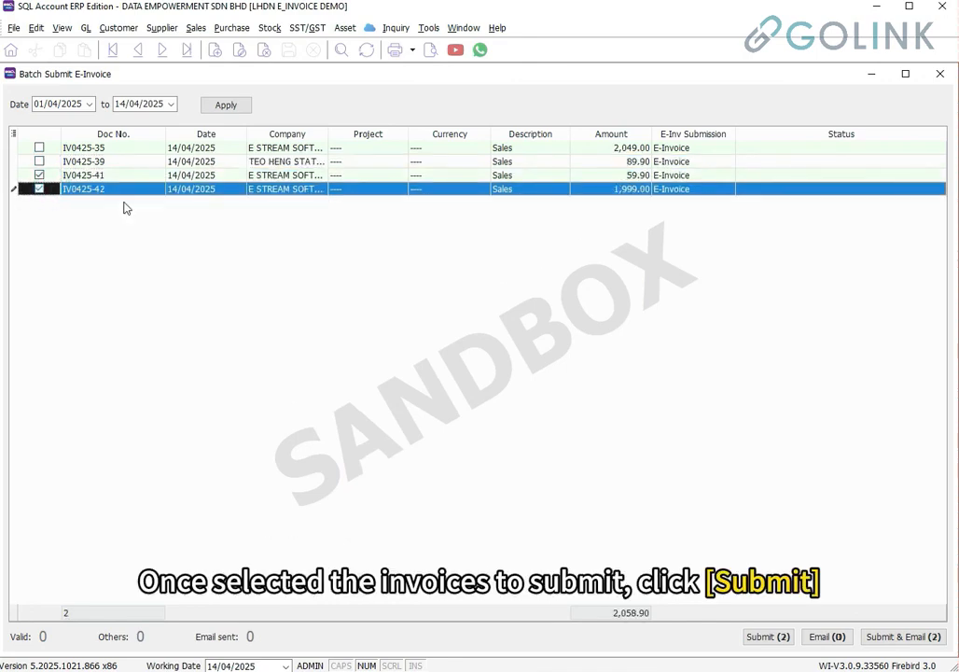
left_click(762, 637)
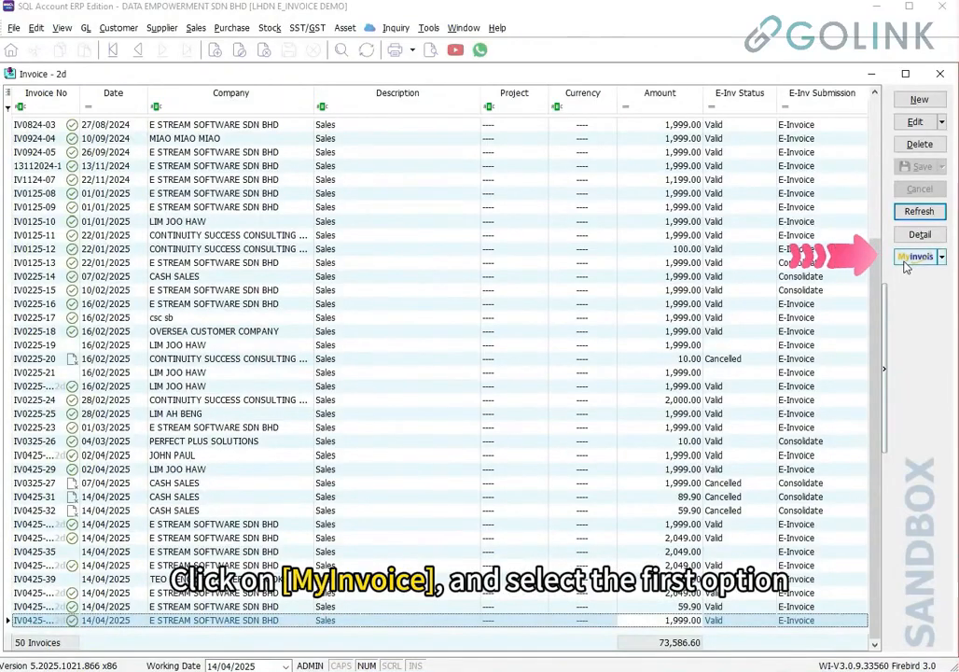
Consolidate cash sales IV0325-27, IV0425-31 and IV0425-32 up to 30/04/2025 into e-invoice CI-00017 and submit it
left_click(910, 259)
left_click(887, 277)
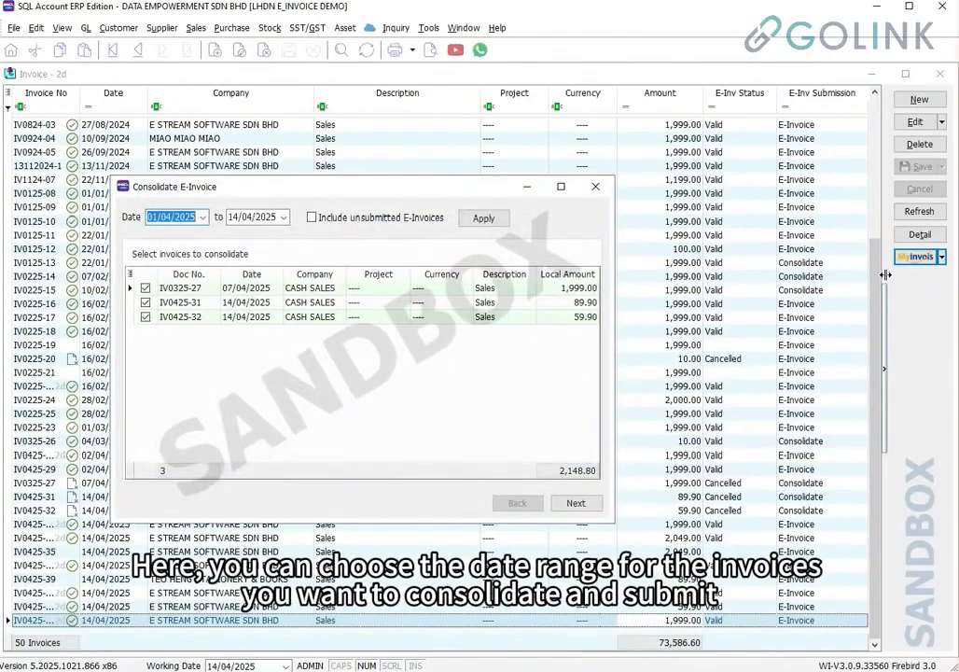
left_click(232, 217)
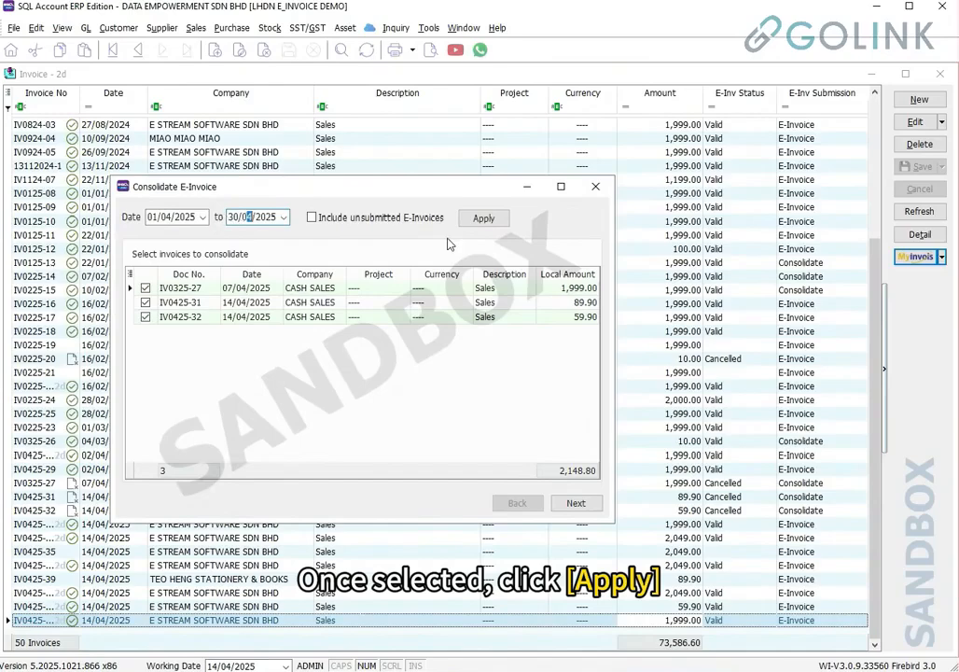
left_click(484, 217)
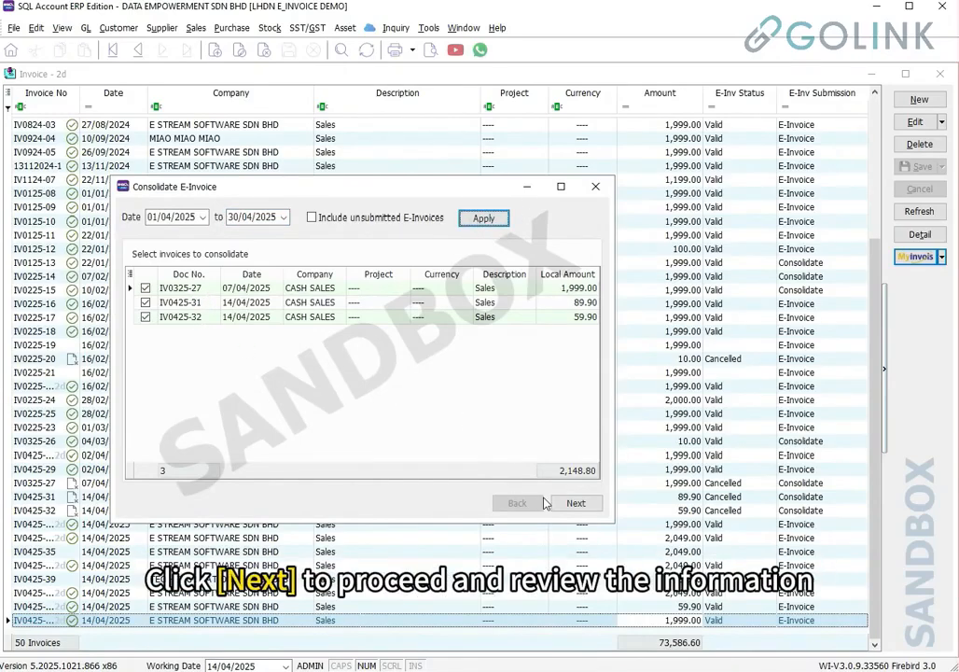
left_click(576, 503)
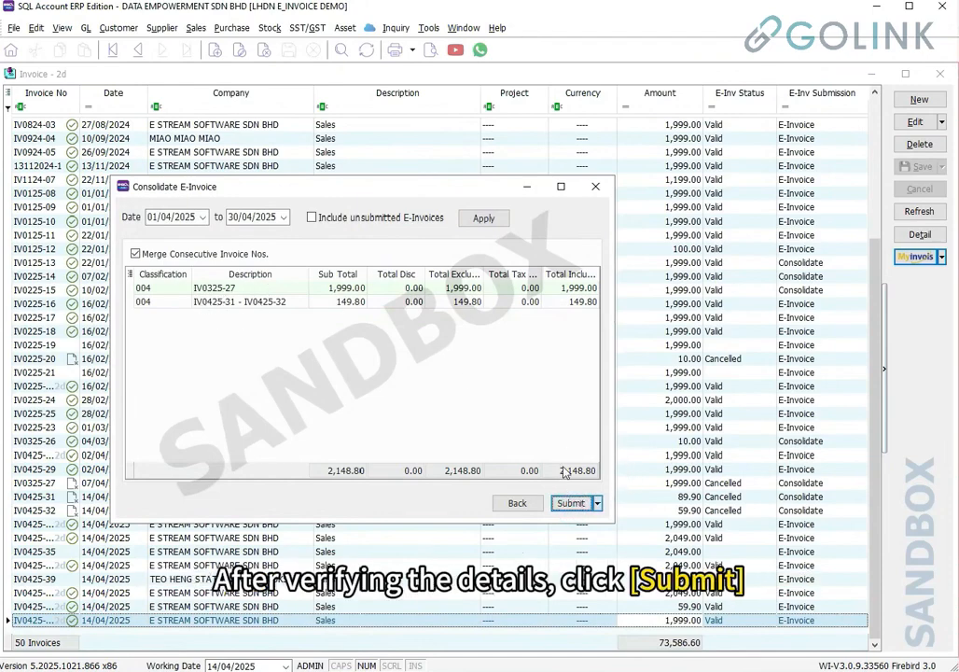
left_click(570, 504)
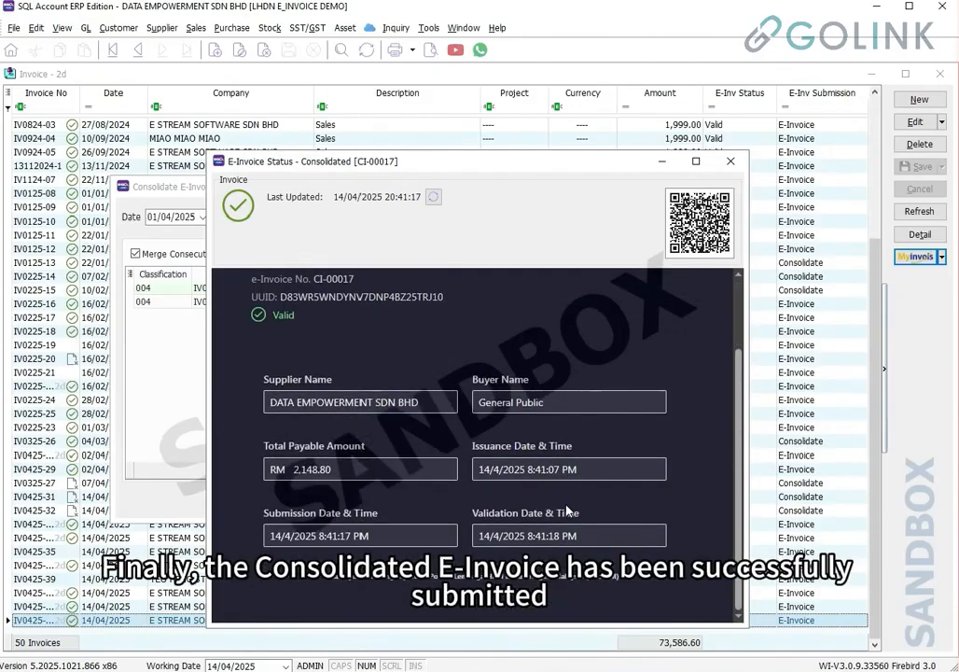
Highlight e-invoice No. CI-00017, buyer General Public and total payable RM 2,148.80 in the status window
scroll(569, 510, "down", 1)
left_click_drag(356, 351, 315, 350)
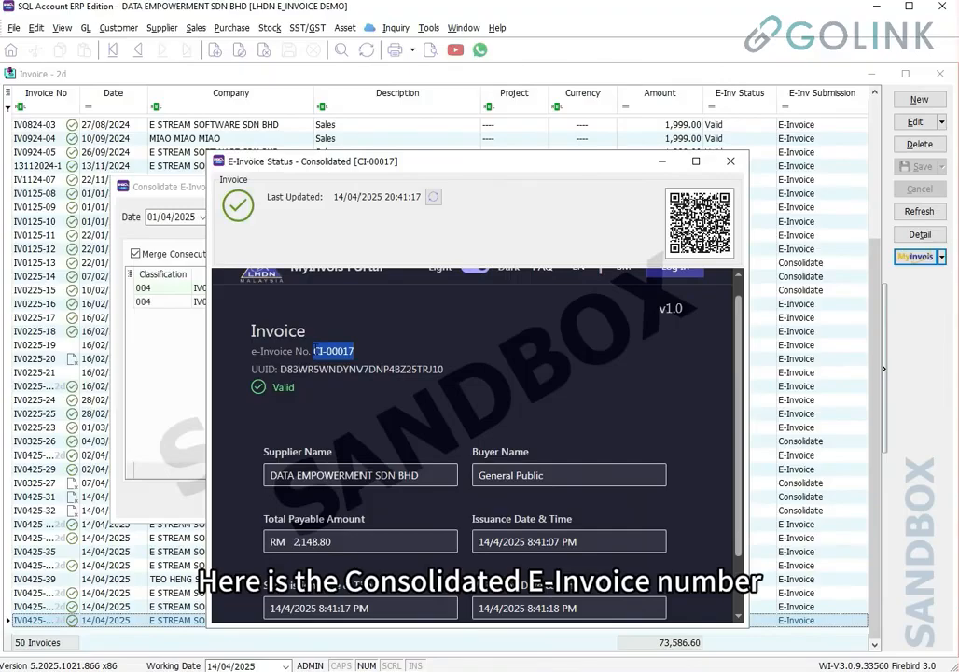
scroll(315, 350, "down", 1)
left_click(544, 407)
triple_click(559, 405)
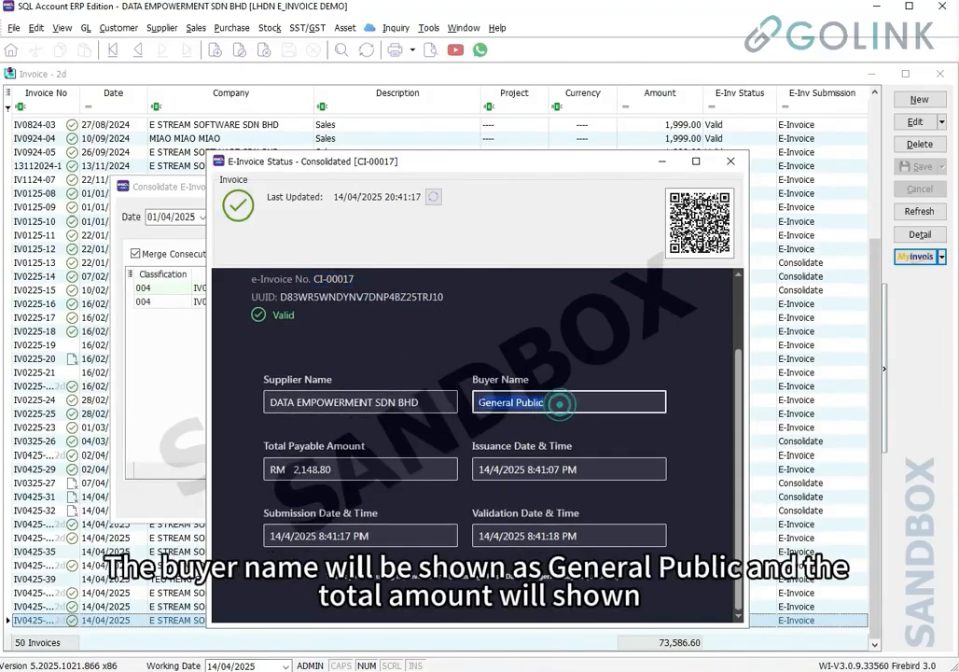
triple_click(299, 470)
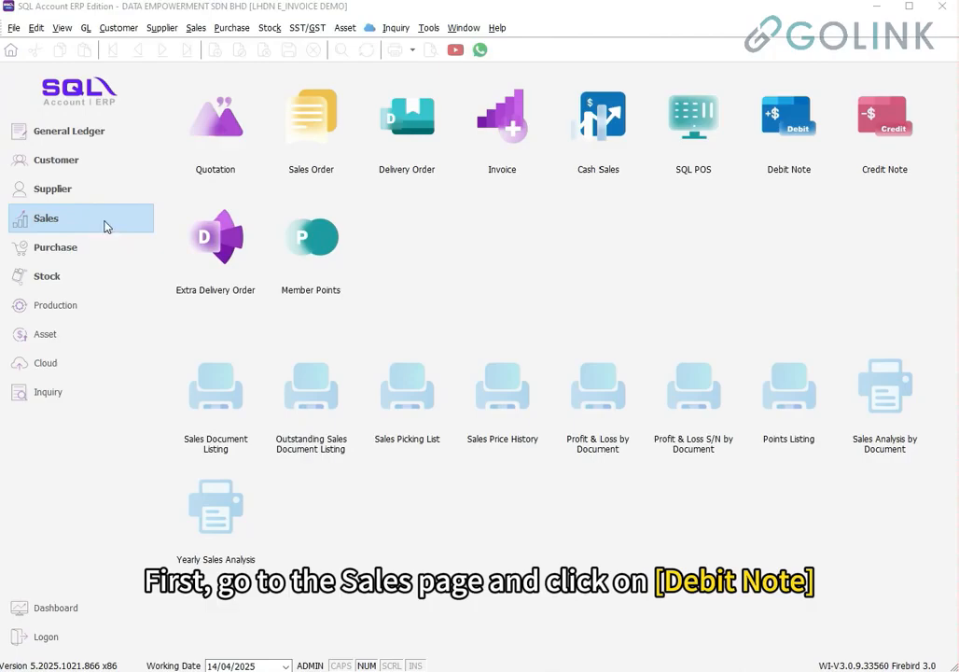
Start a new debit note for E STREAM SOFTWARE SDN BHD with item ABC-001 (ABC COMPUTER LAPTOP)
left_click(797, 143)
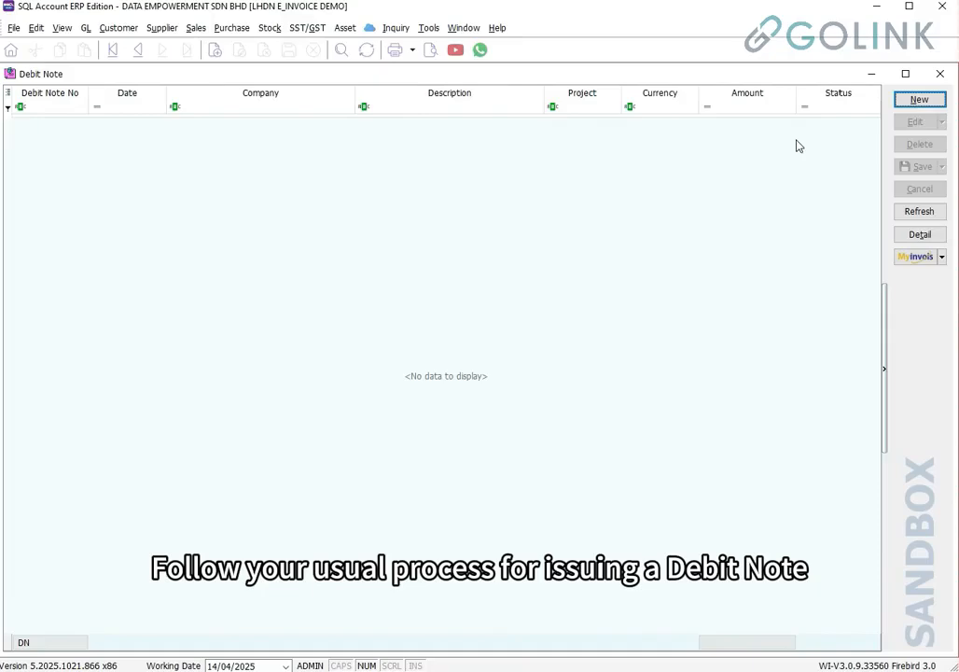
left_click(920, 99)
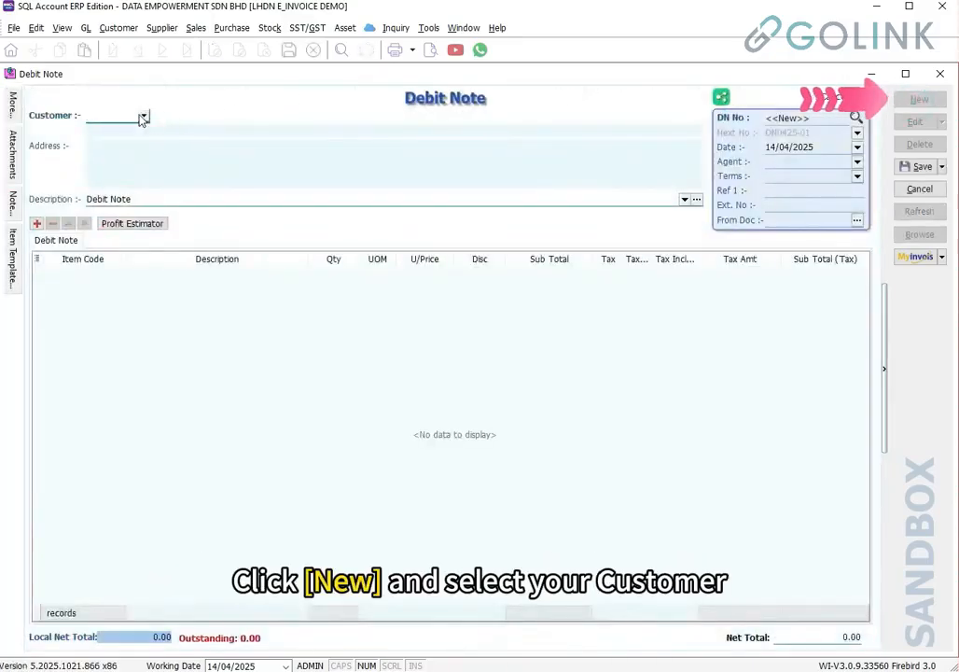
left_click(143, 116)
left_click(135, 146)
left_click(117, 274)
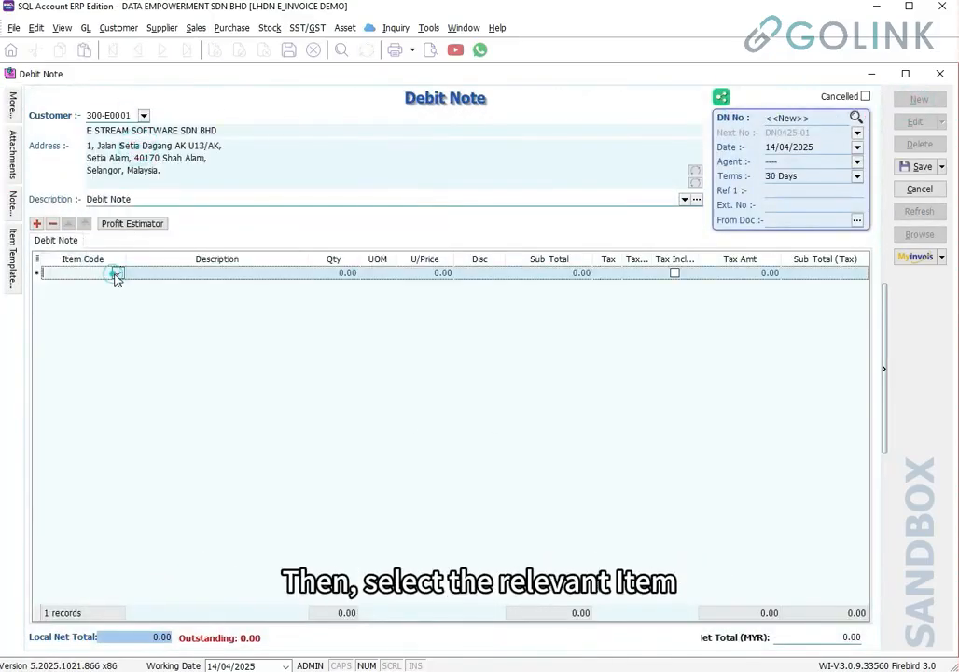
left_click(108, 303)
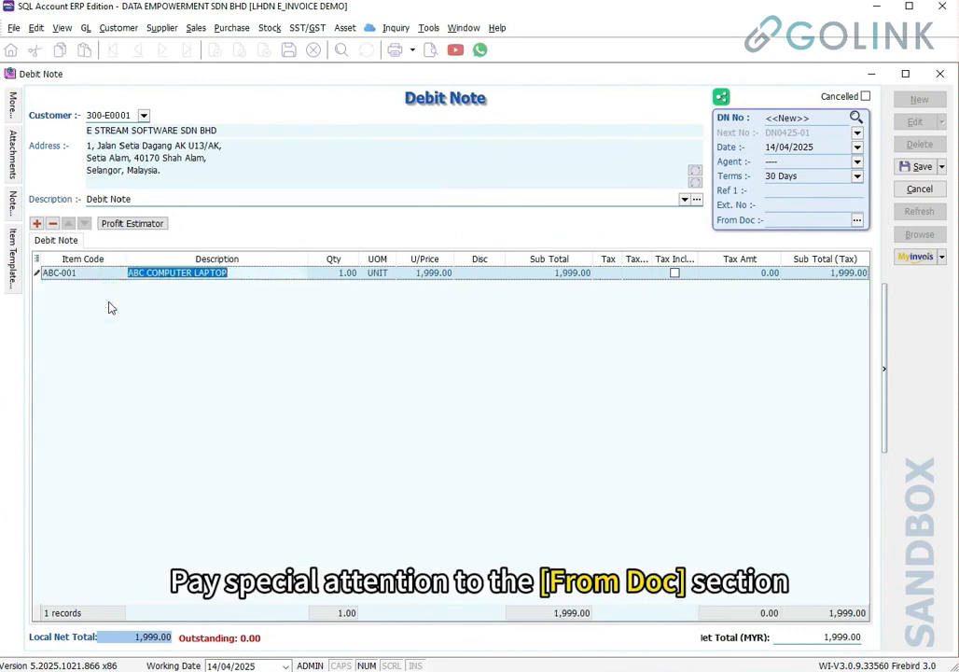
Reference the 27/08, 10/09, 26/09 and 22/11 invoices in From Doc and save debit note DN0425-01
left_click(826, 220)
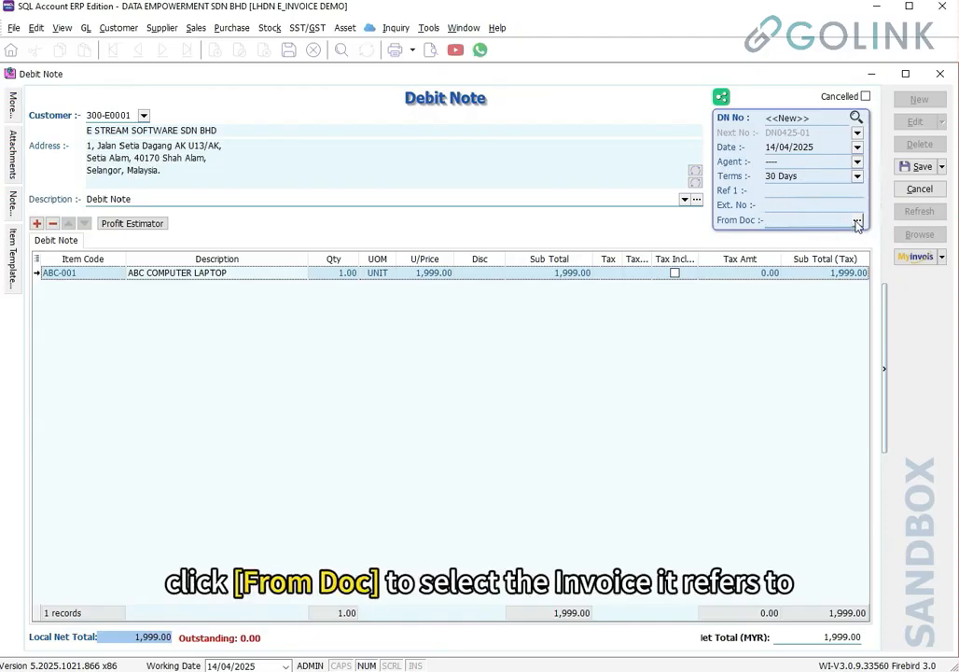
left_click(857, 221)
scroll(180, 371, "down", 5)
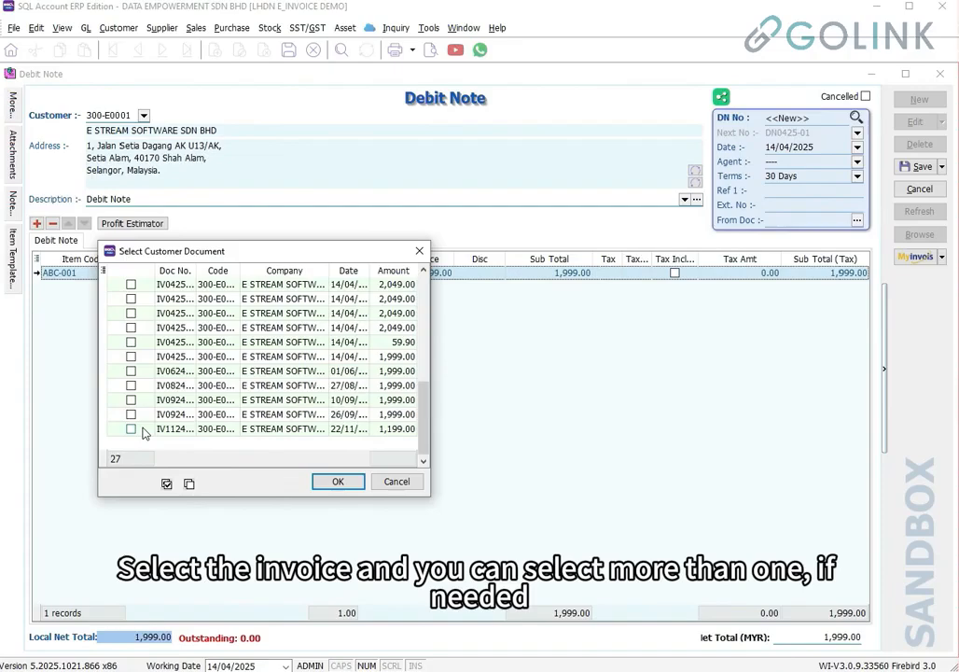
left_click(140, 431)
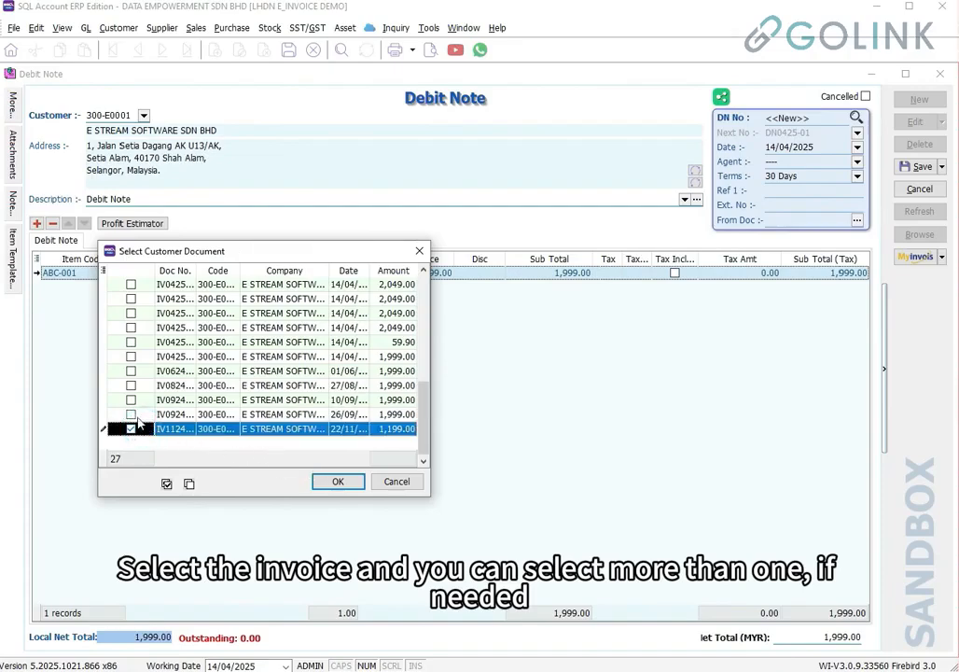
left_click(131, 415)
left_click(130, 399)
left_click(131, 385)
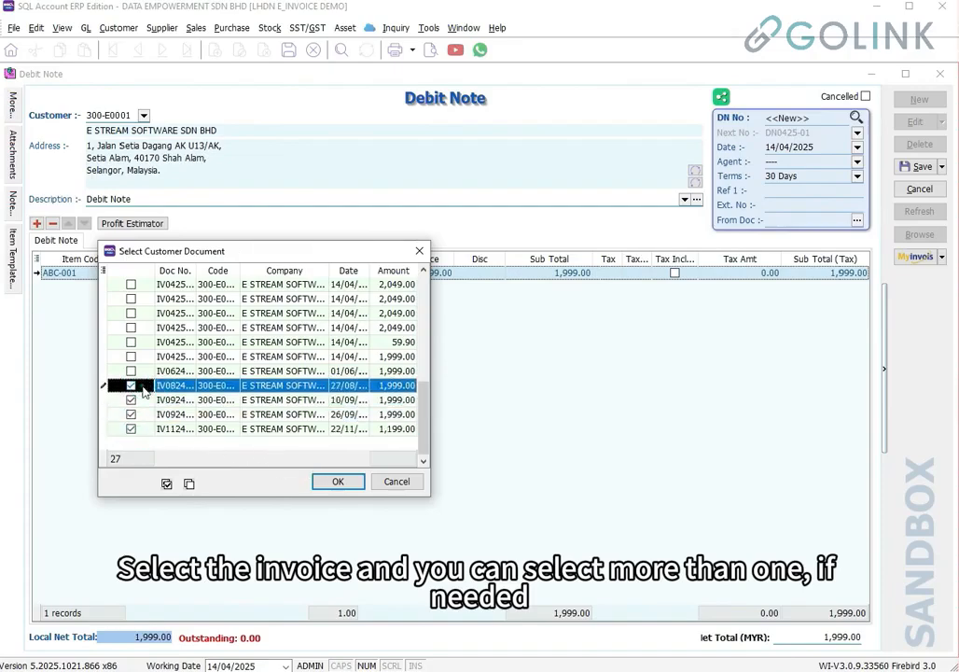
left_click(338, 483)
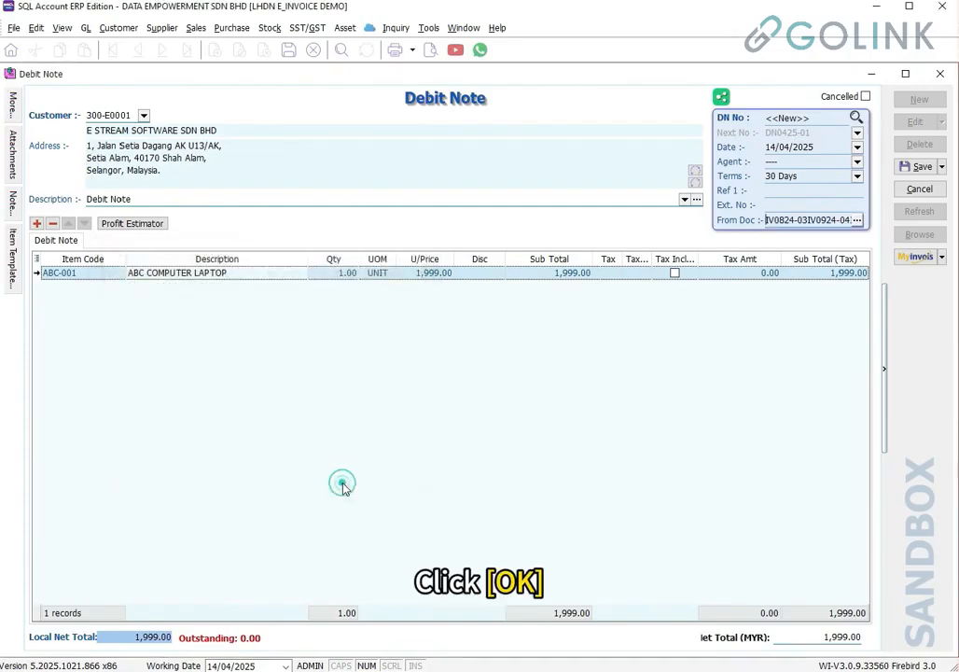
left_click(919, 168)
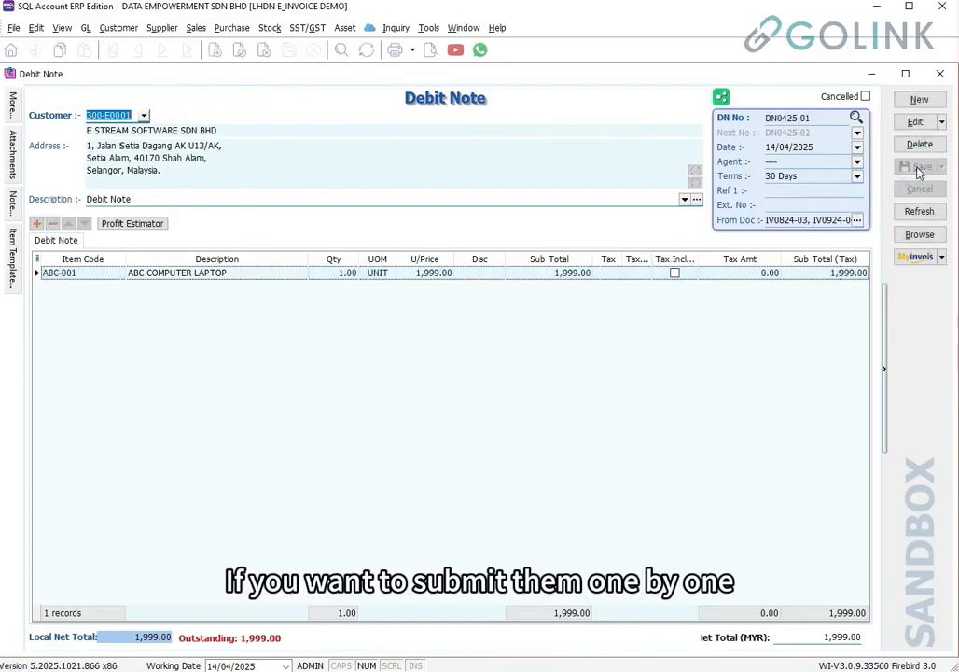
Leave debit note DN0425-01 for the Debit Note list without submitting it to MyInvois
left_click(915, 259)
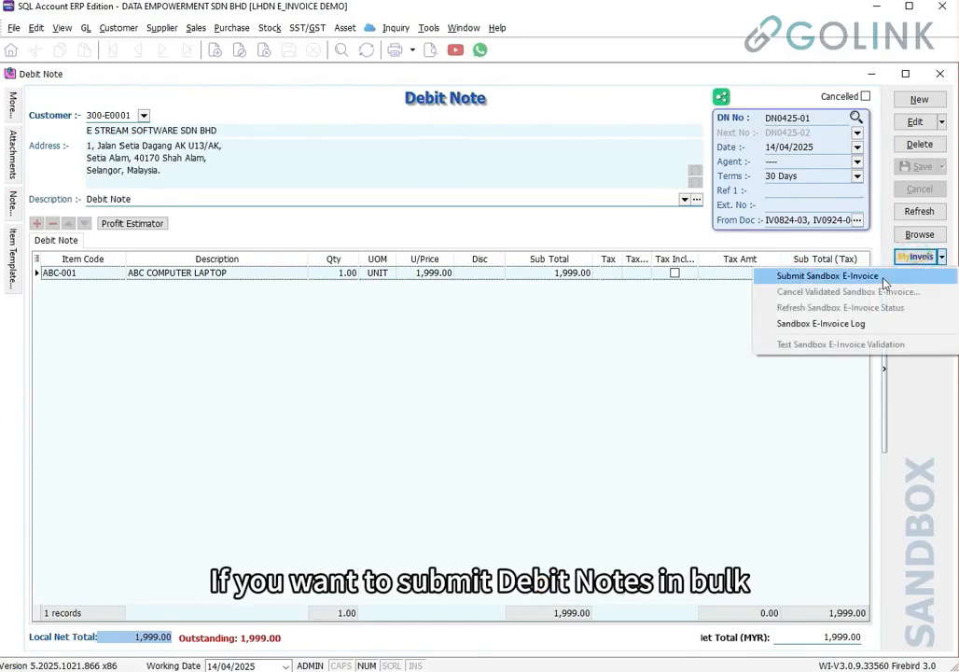
left_click(920, 236)
left_click(920, 236)
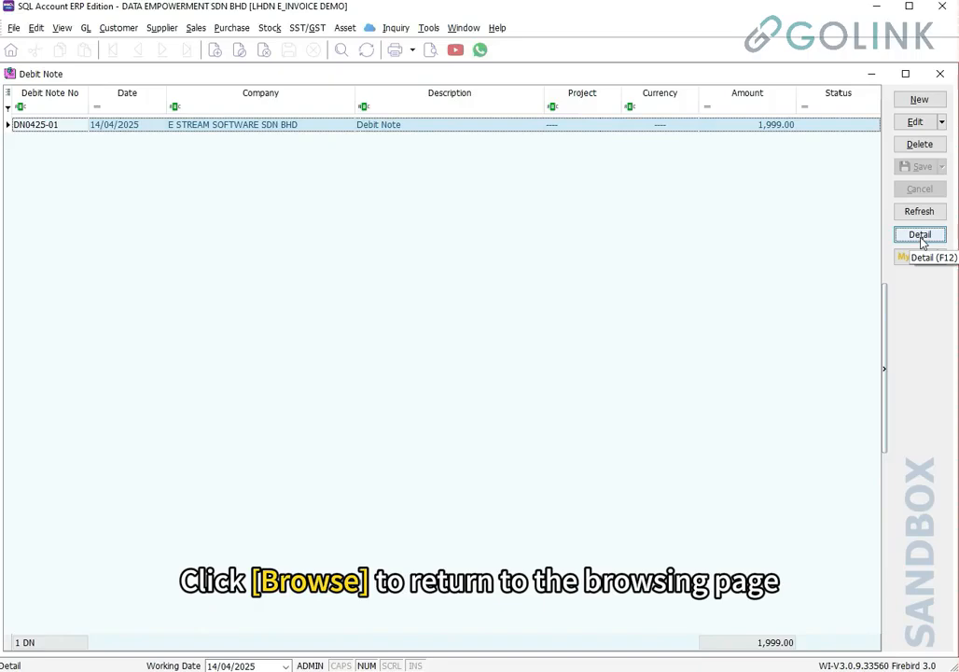
left_click(914, 259)
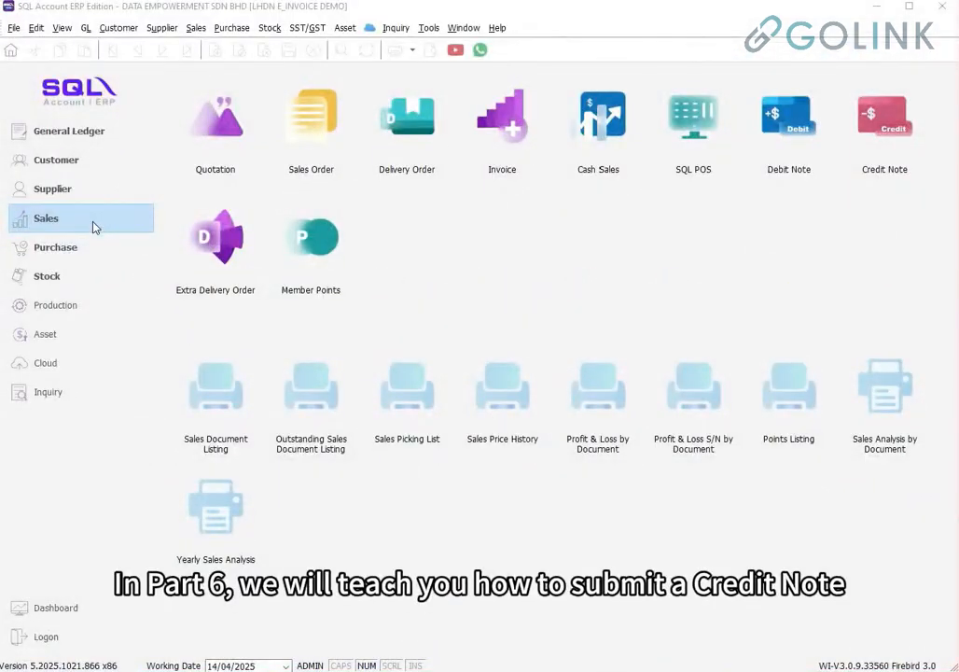
Start a new credit note for customer E STREAM SOFTWARE SDN BHD
left_click(93, 224)
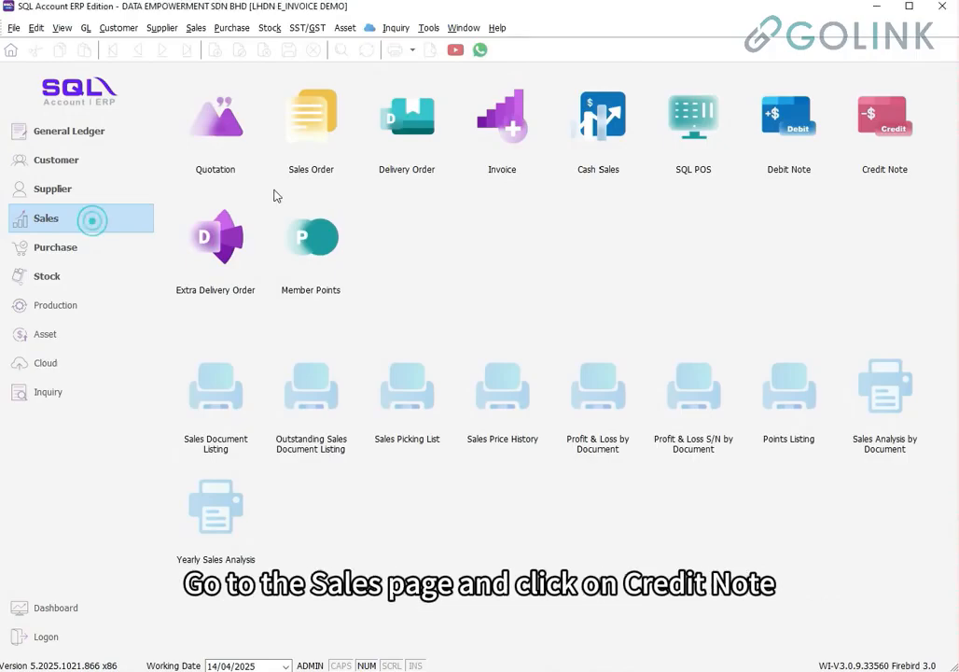
left_click(871, 151)
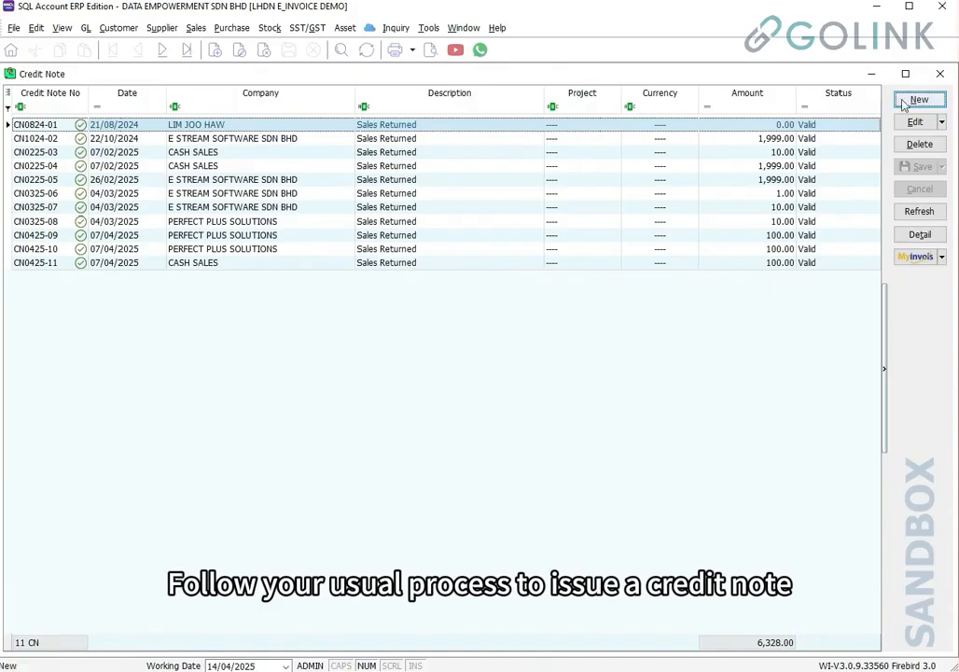
left_click(918, 99)
left_click(145, 116)
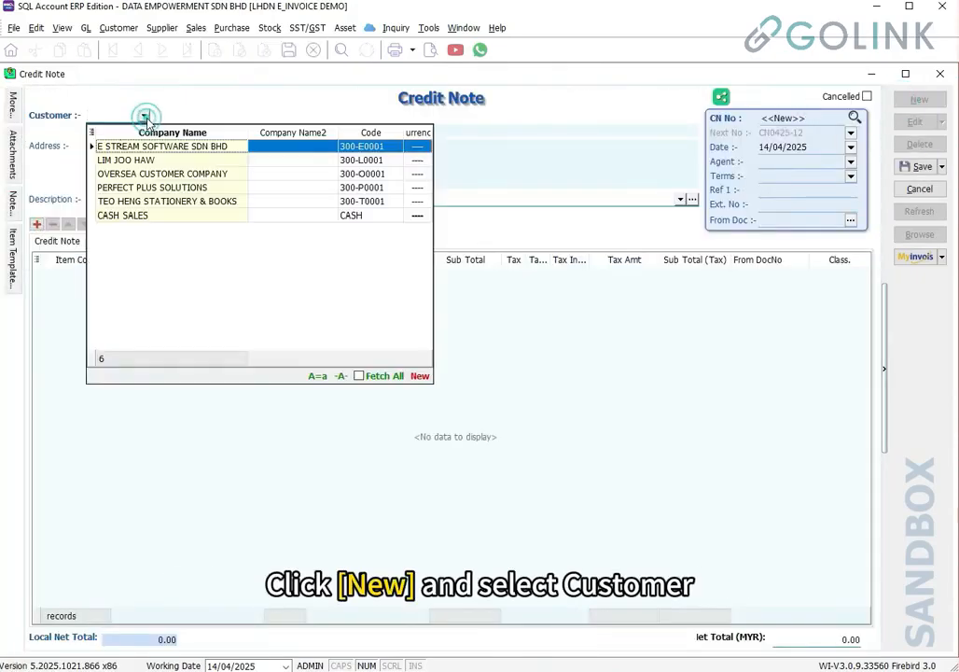
left_click(153, 141)
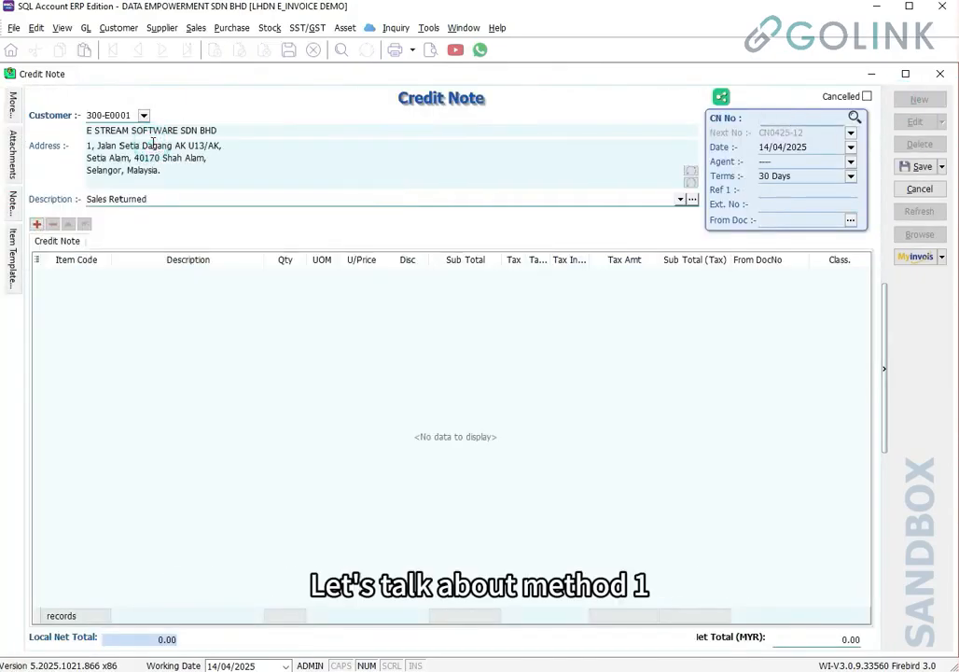
Transfer the laptop lines from IV1124-07 and IV0924-05, totalling 3,198.00, into the credit note and save
right_click(425, 103)
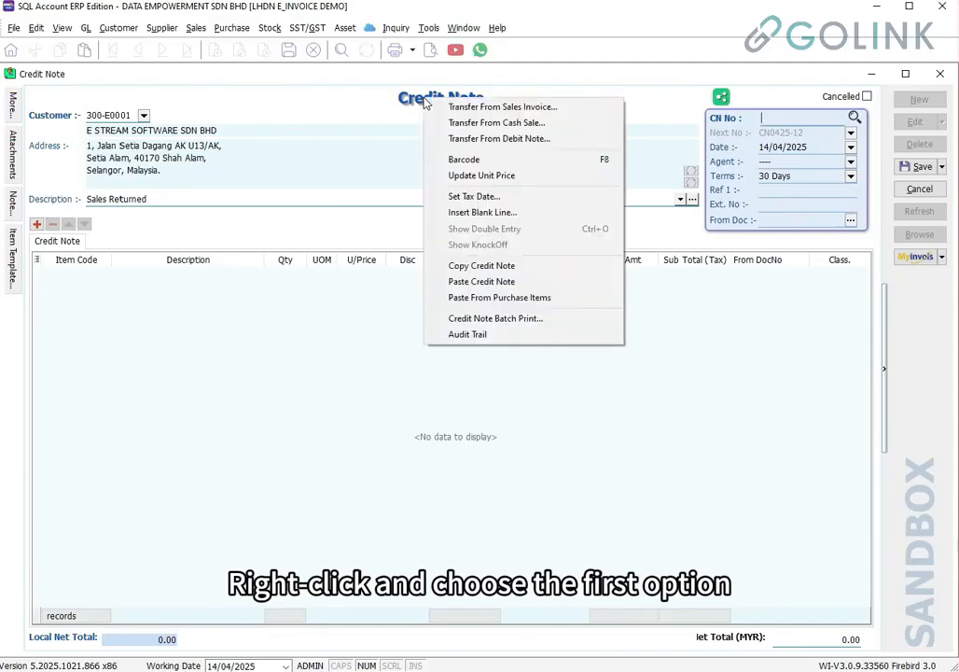
left_click(515, 109)
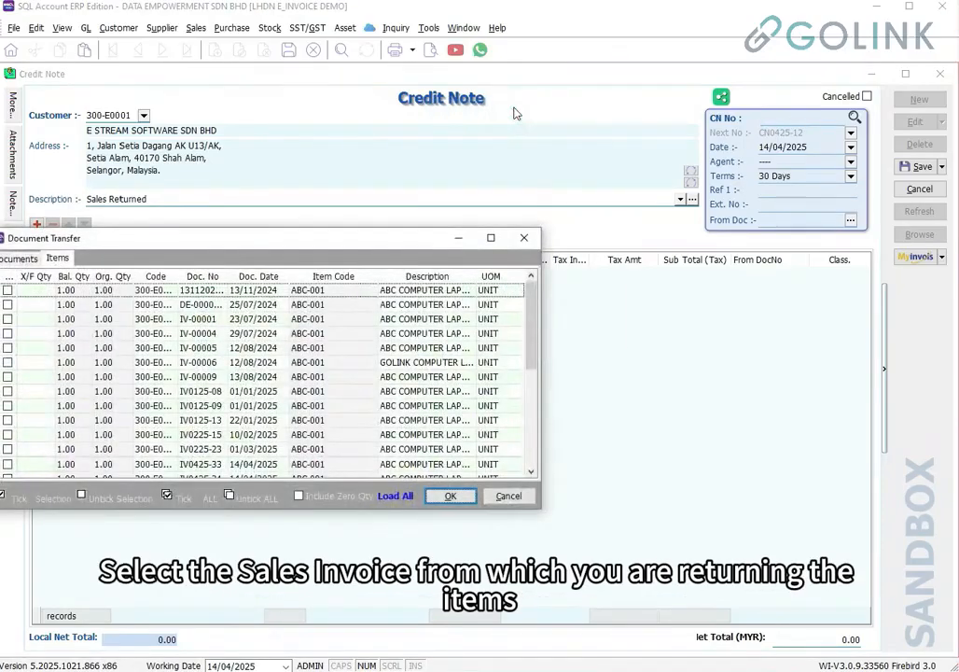
left_click_drag(420, 240, 479, 225)
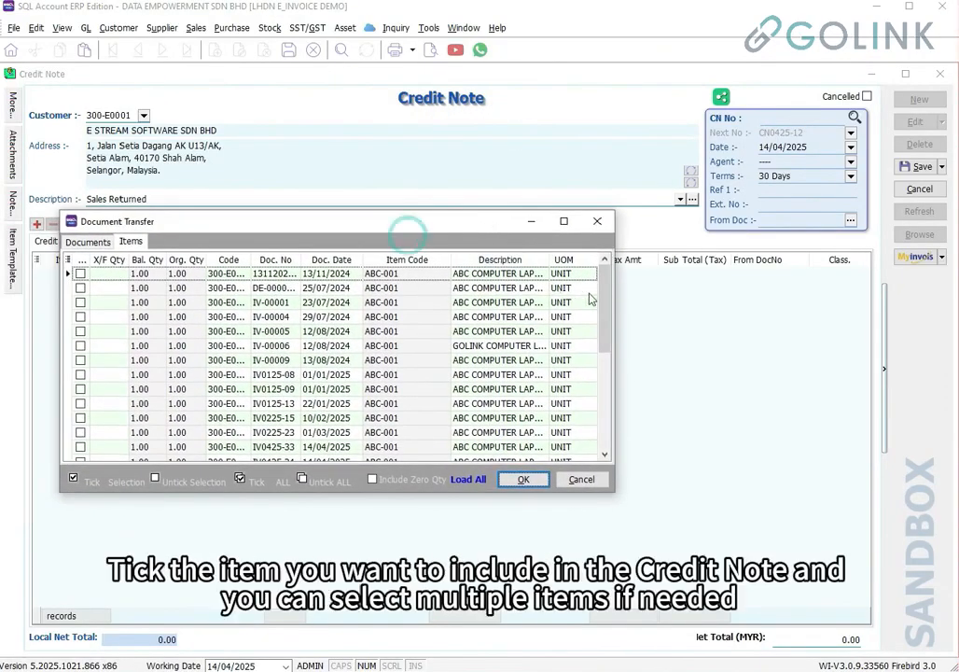
left_click_drag(603, 301, 600, 405)
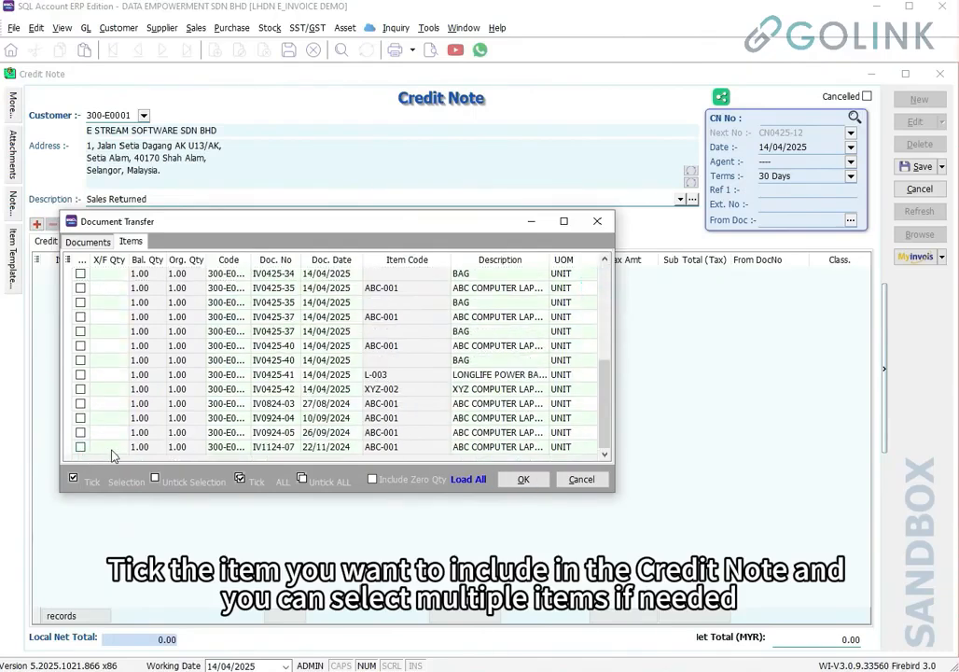
left_click(80, 447)
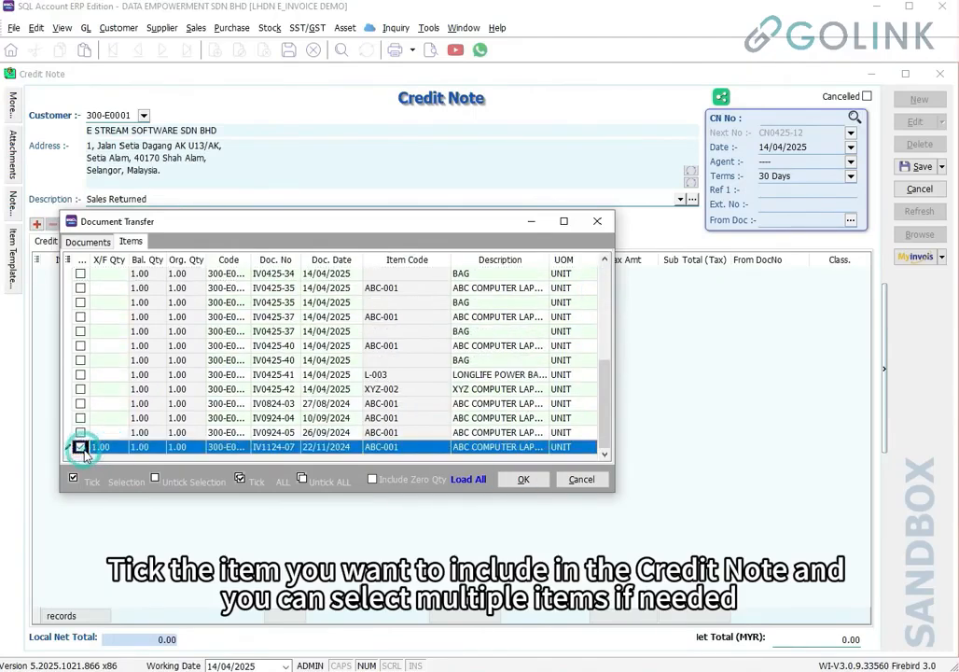
left_click(80, 432)
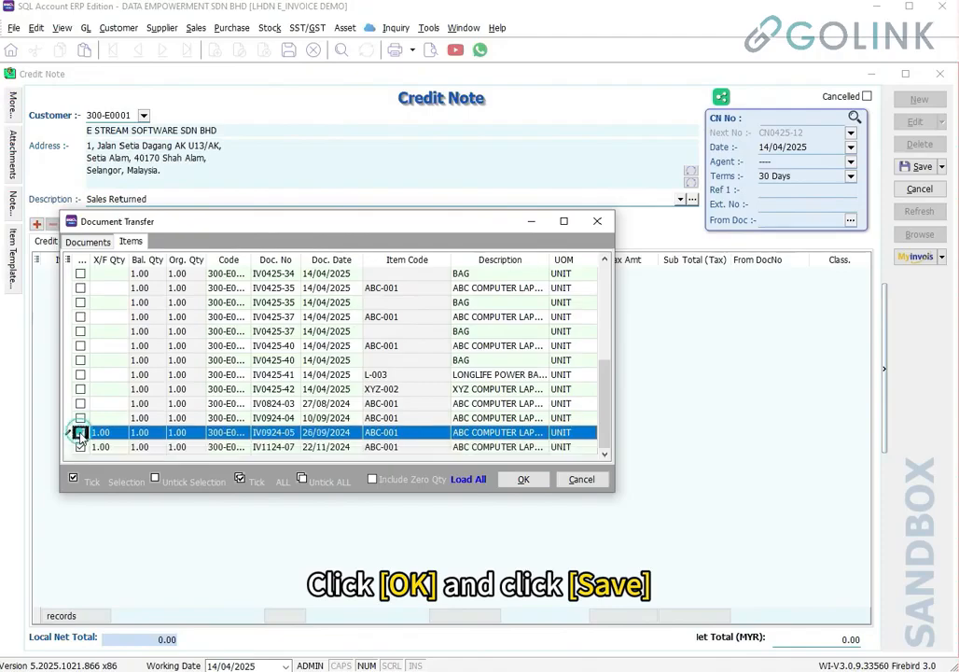
left_click(519, 479)
left_click(910, 167)
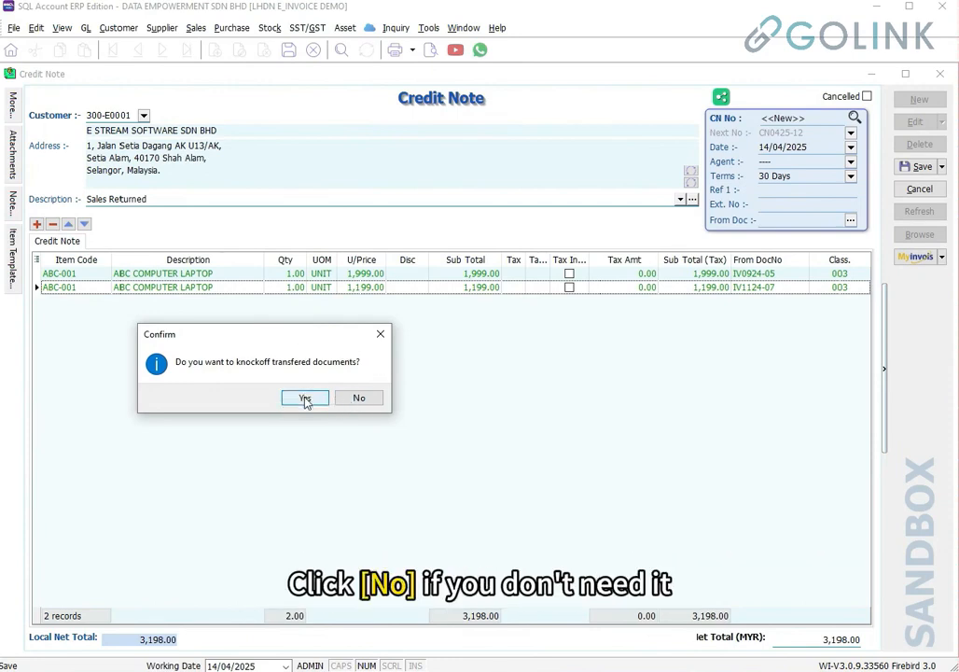
Save CN0425-12 without knocking off invoices and submit it to the MyInvois sandbox for validation
left_click(368, 399)
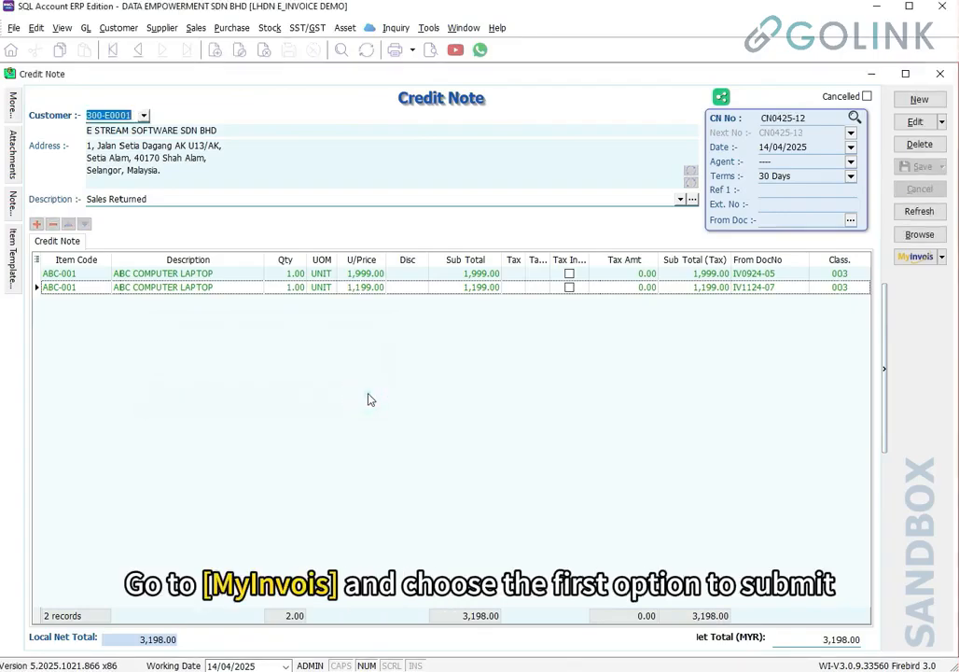
left_click(914, 262)
left_click(895, 278)
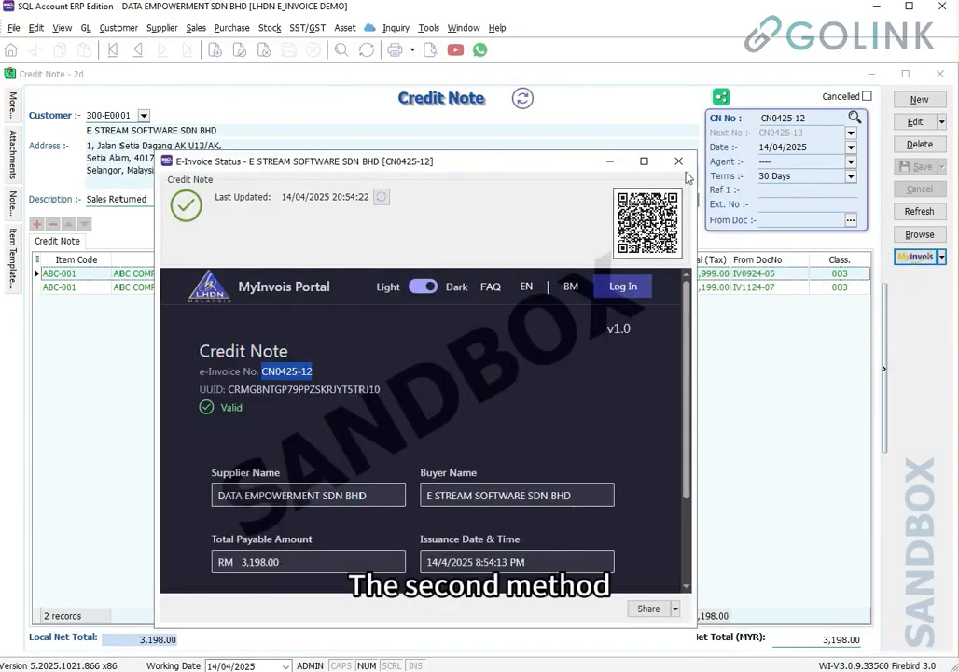
left_click(686, 170)
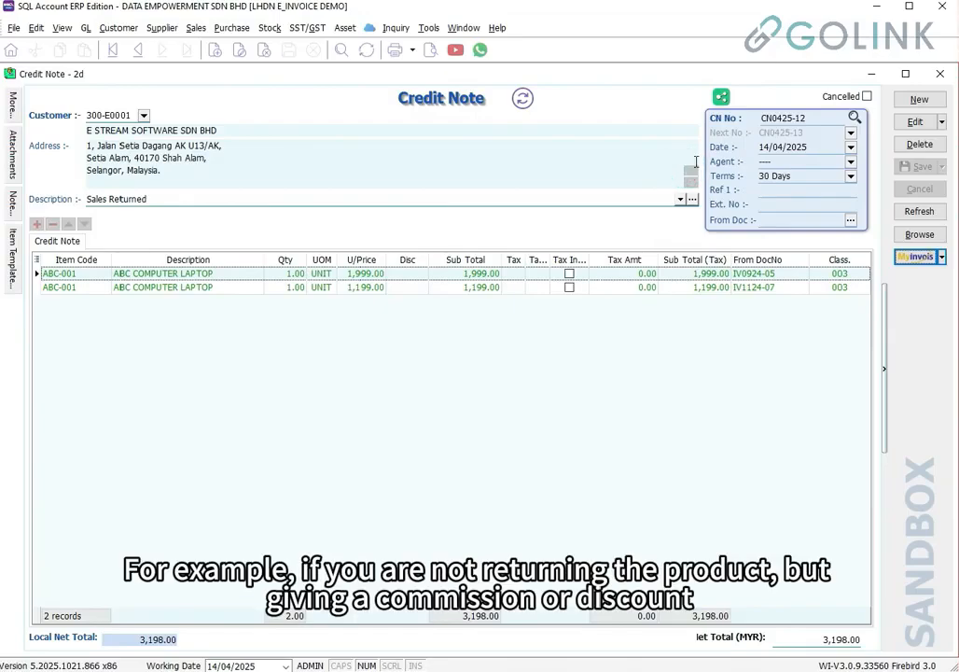
Start a credit note for E STREAM SOFTWARE SDN BHD with a DISCOUNT line at 5.00, class 022
left_click(919, 100)
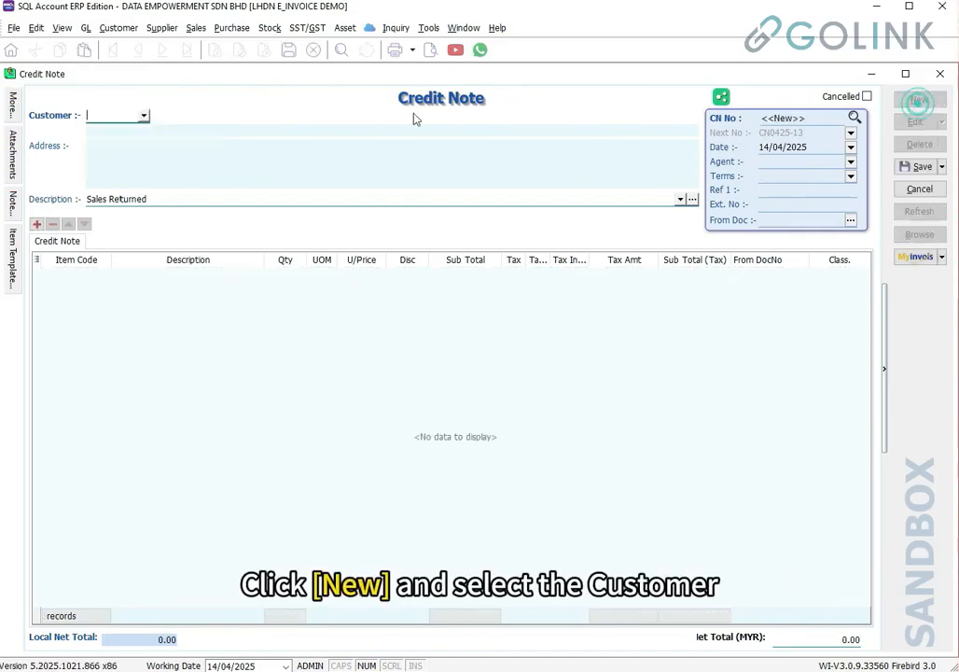
left_click(144, 116)
left_click(131, 145)
left_click(118, 273)
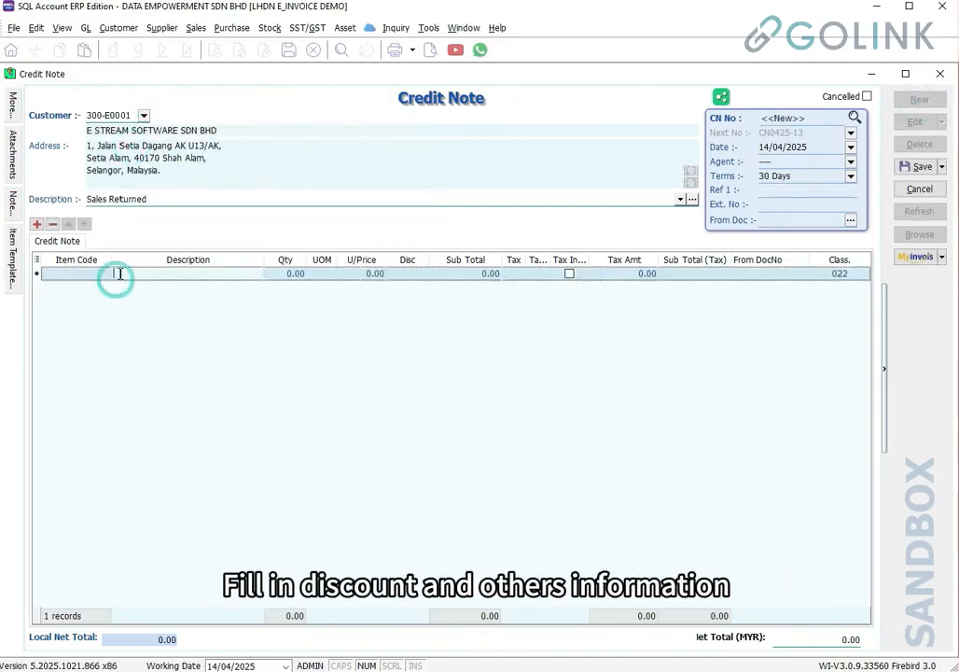
type("DISCOUNT")
key("Tab")
key("Tab")
key("Tab")
type("5")
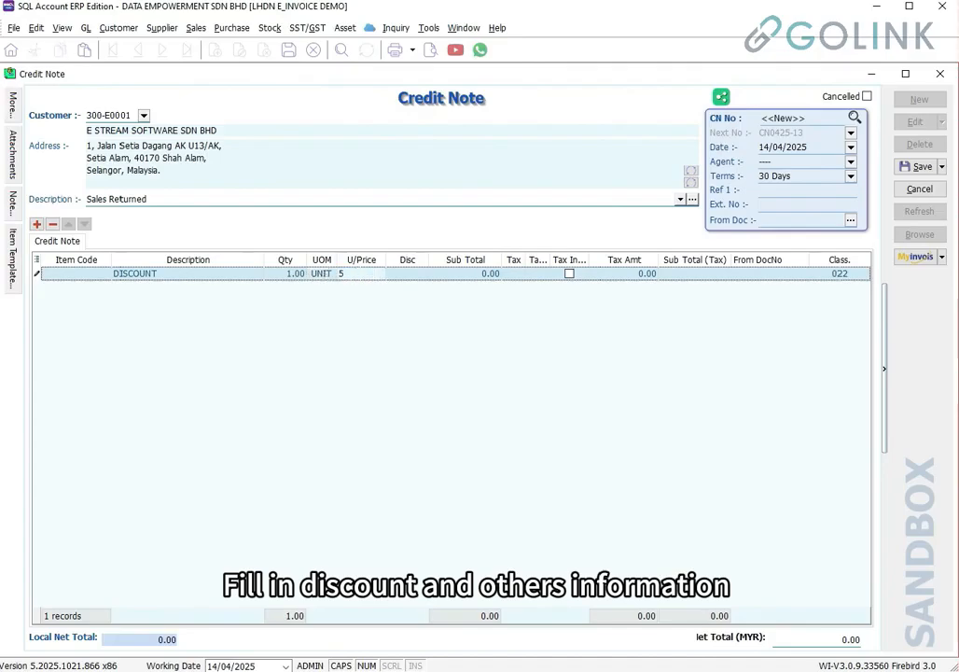
key("Tab")
left_click(859, 274)
left_click(865, 275)
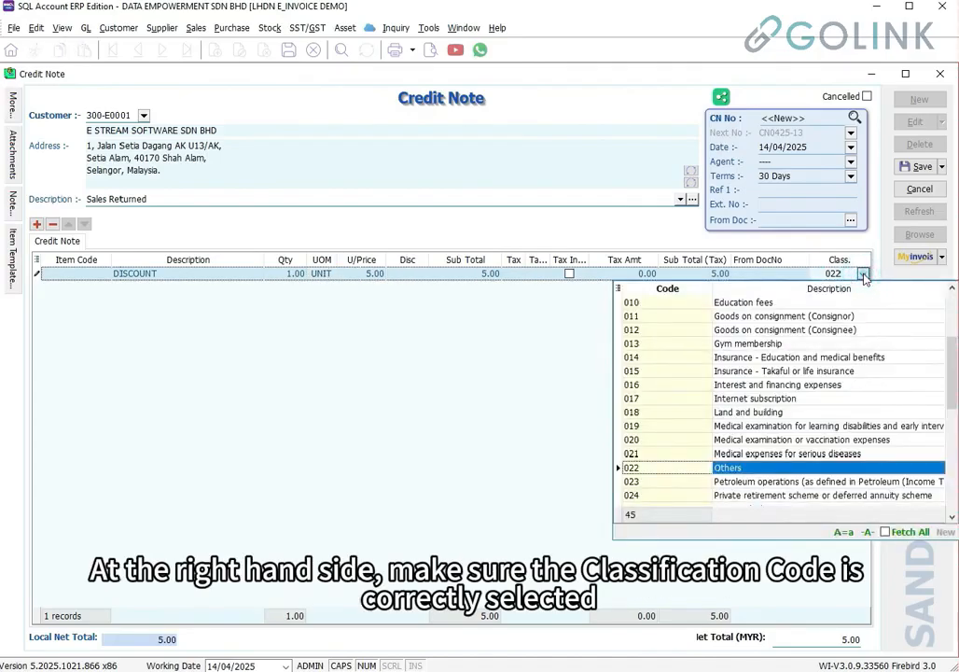
left_click(865, 276)
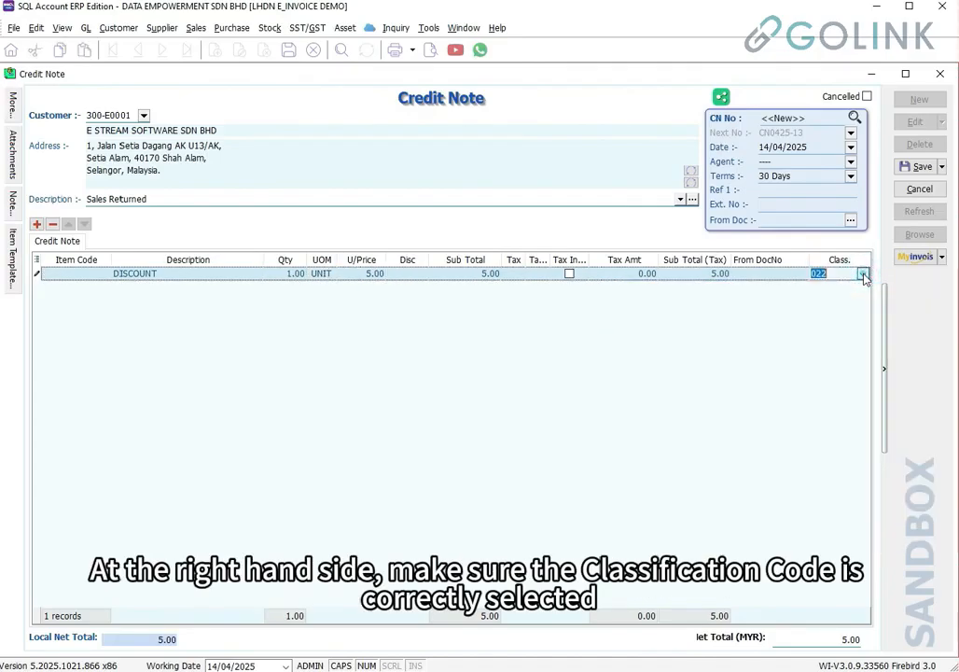
Reference invoices IV0824-03, IV0924-04 and IV0924-05 and save credit note CN0425-13
left_click(850, 220)
left_click_drag(426, 460, 754, 457)
scroll(380, 380, "down", 5)
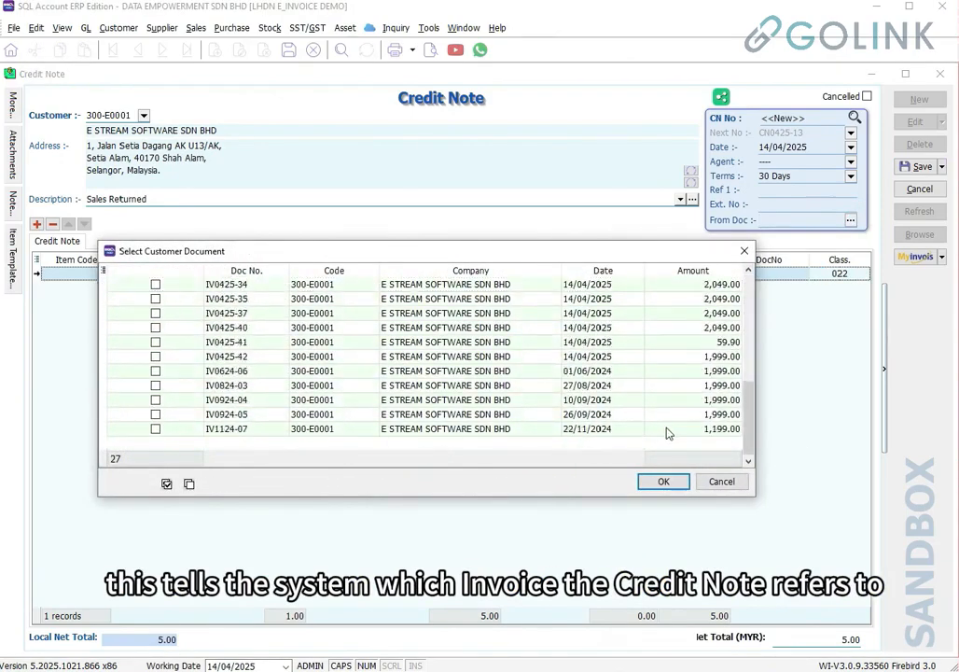
left_click(155, 400)
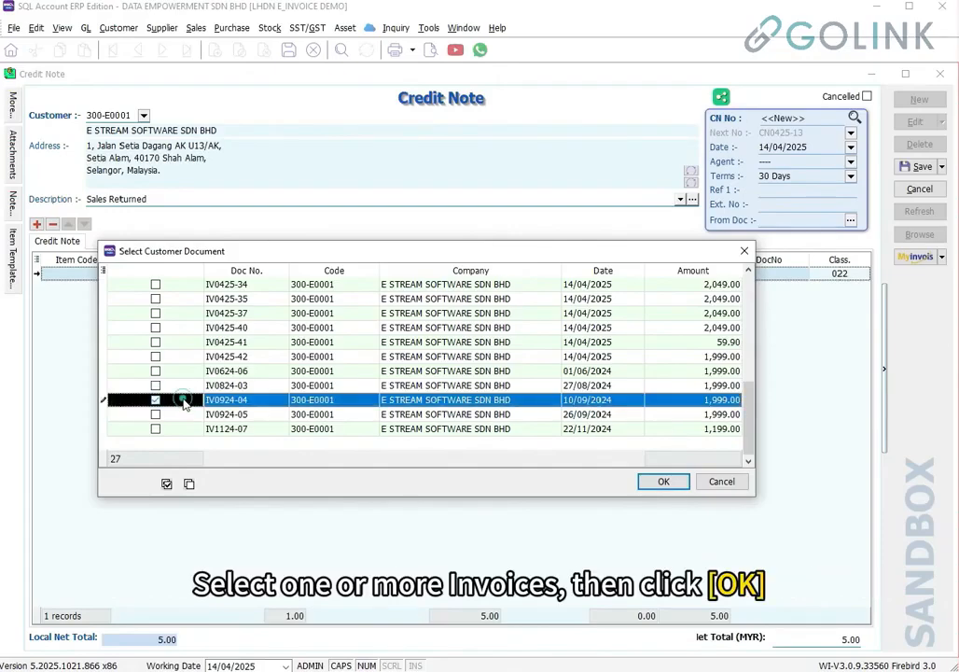
left_click(155, 414)
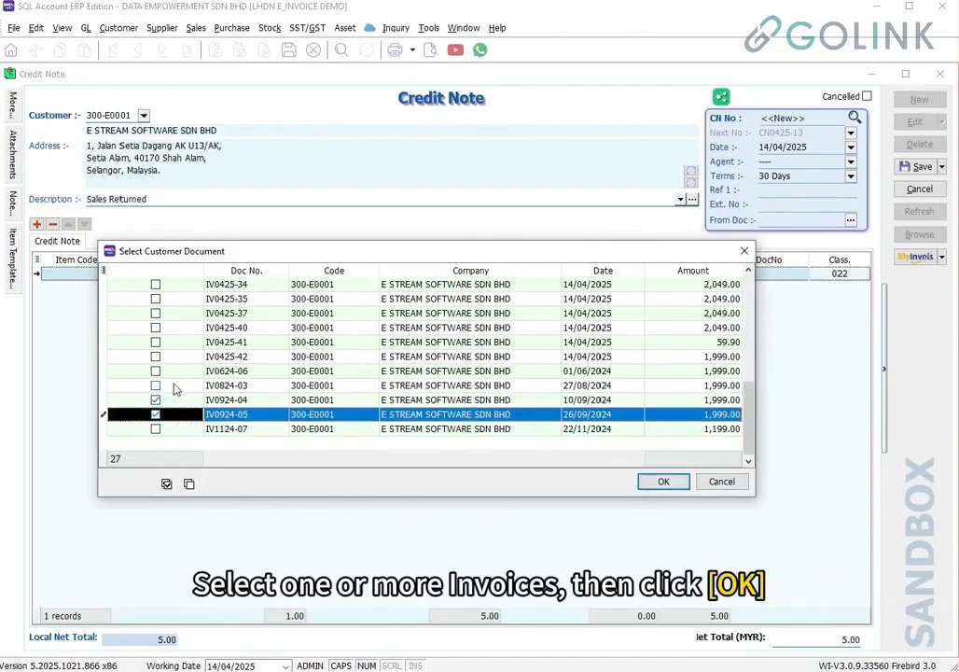
left_click(155, 386)
left_click(658, 482)
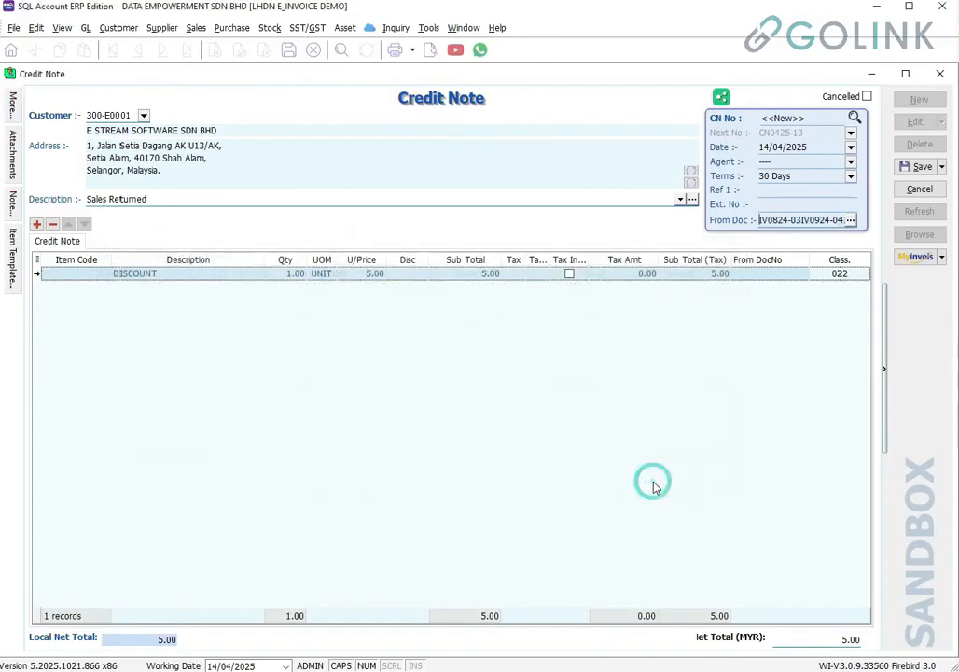
left_click(911, 172)
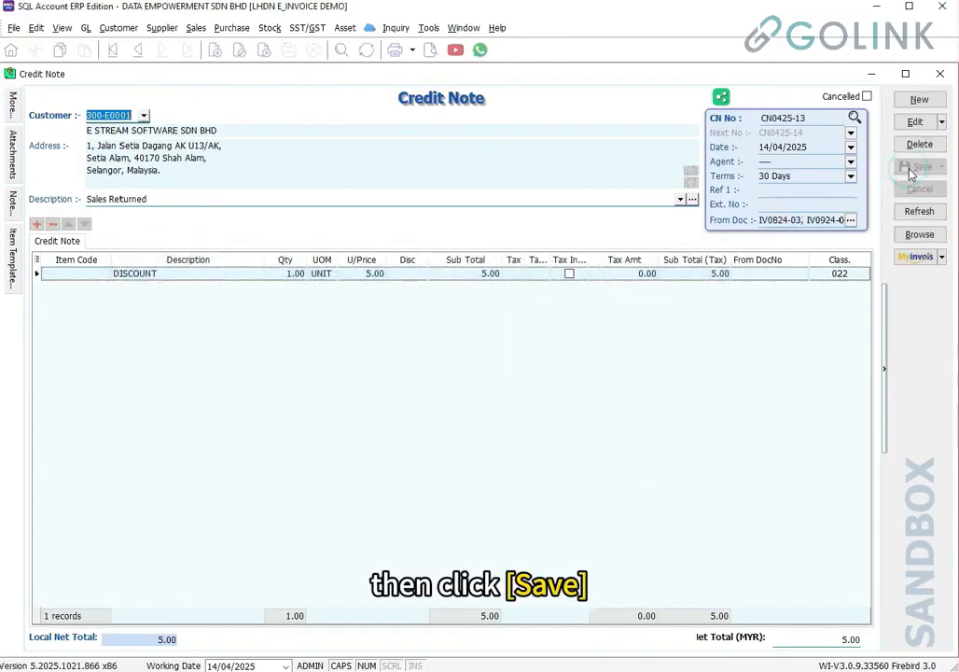
left_click(917, 263)
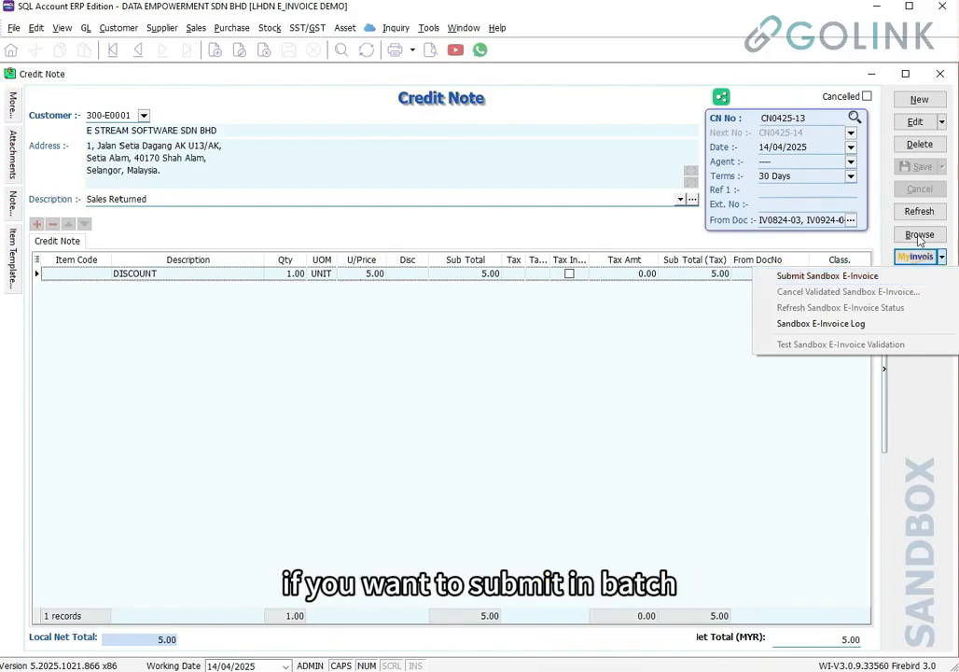
From the credit note list, start a Batch Submit Sandbox E-Invoice run
left_click(919, 234)
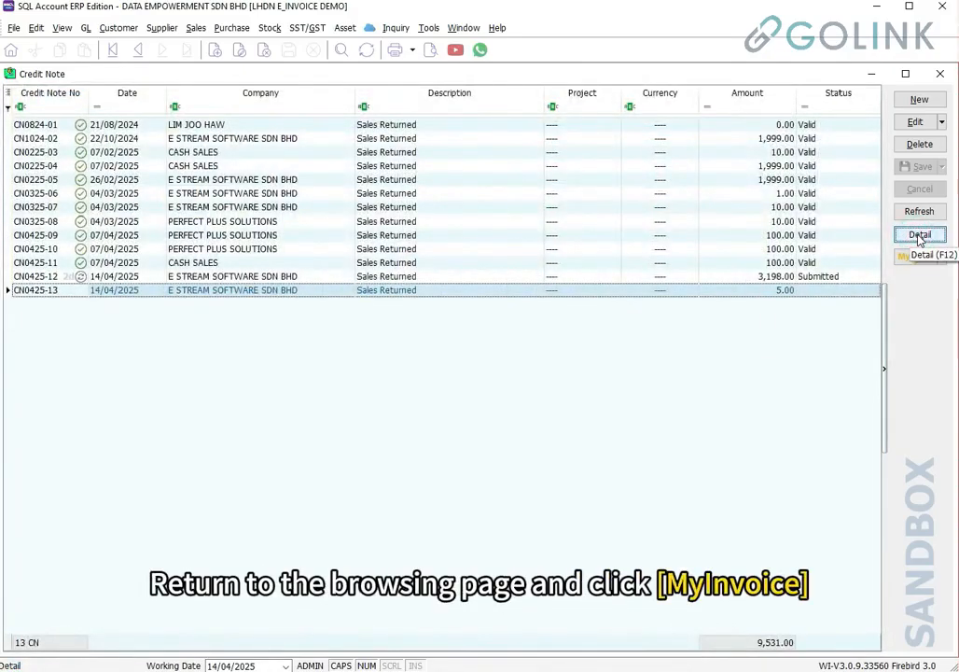
left_click(918, 256)
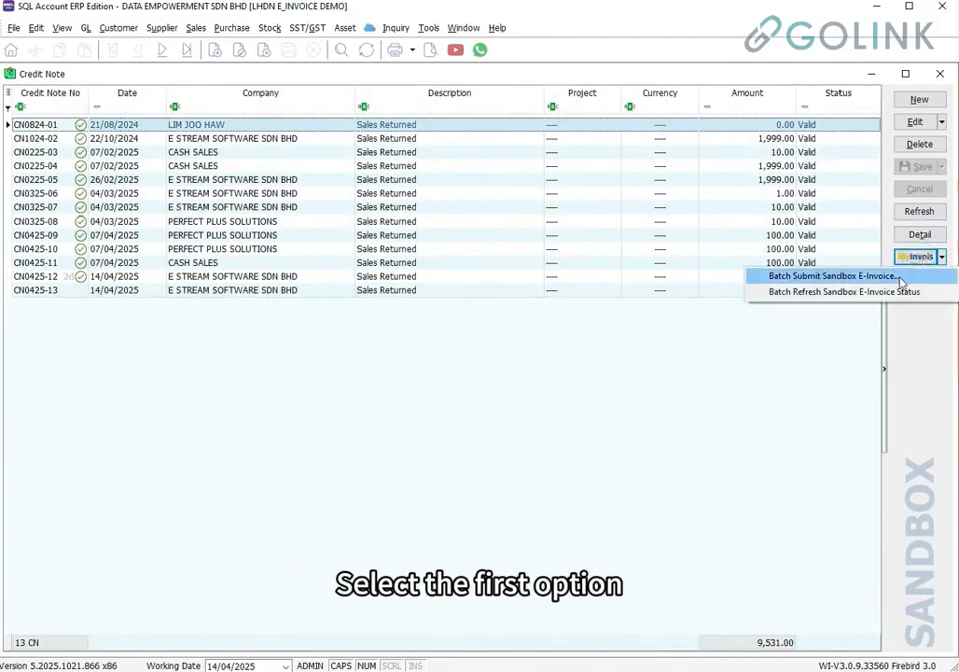
left_click(902, 278)
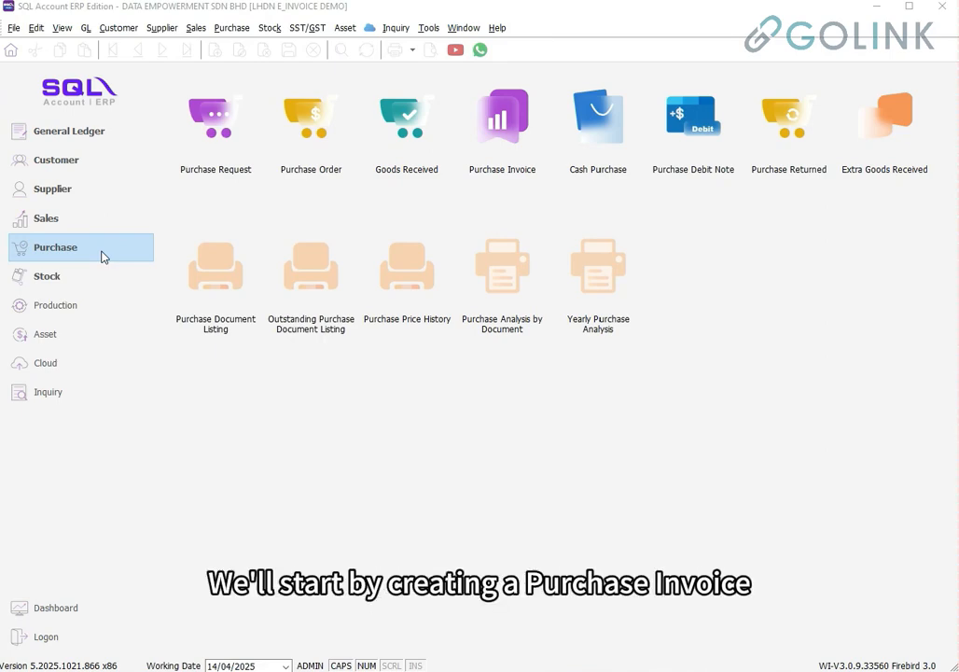
Start a new purchase invoice INV-098765 from supplier GOOGLE ASIA PACIFIC PTE. LTD
left_click(102, 253)
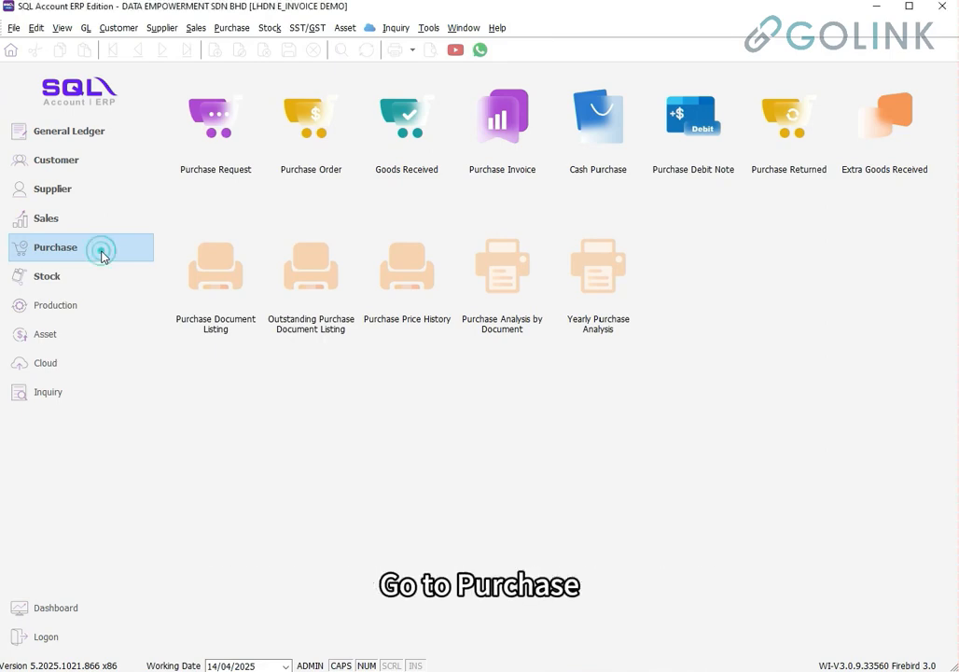
left_click(512, 149)
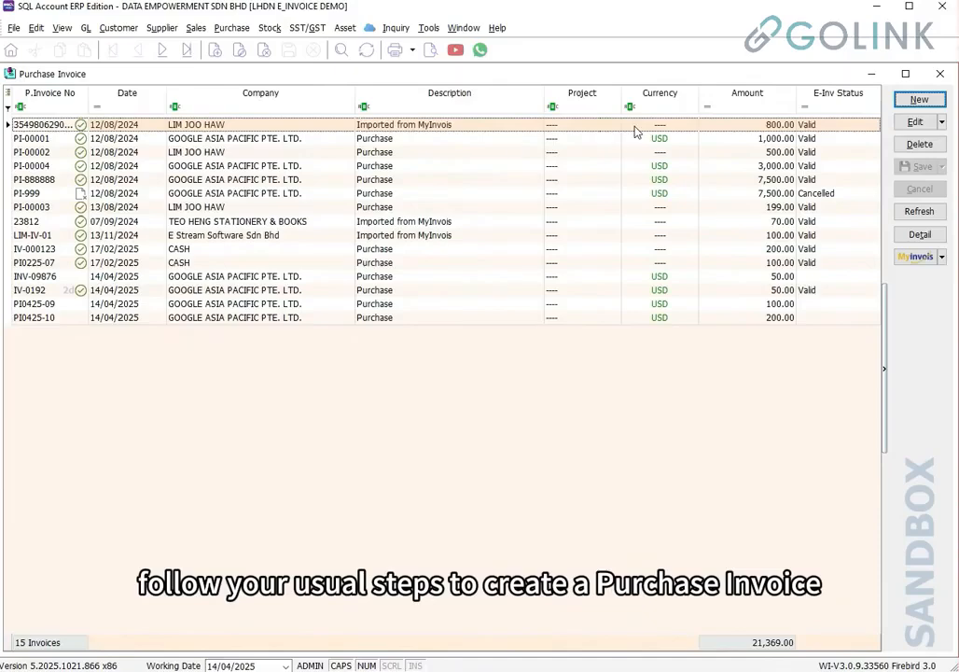
left_click(919, 99)
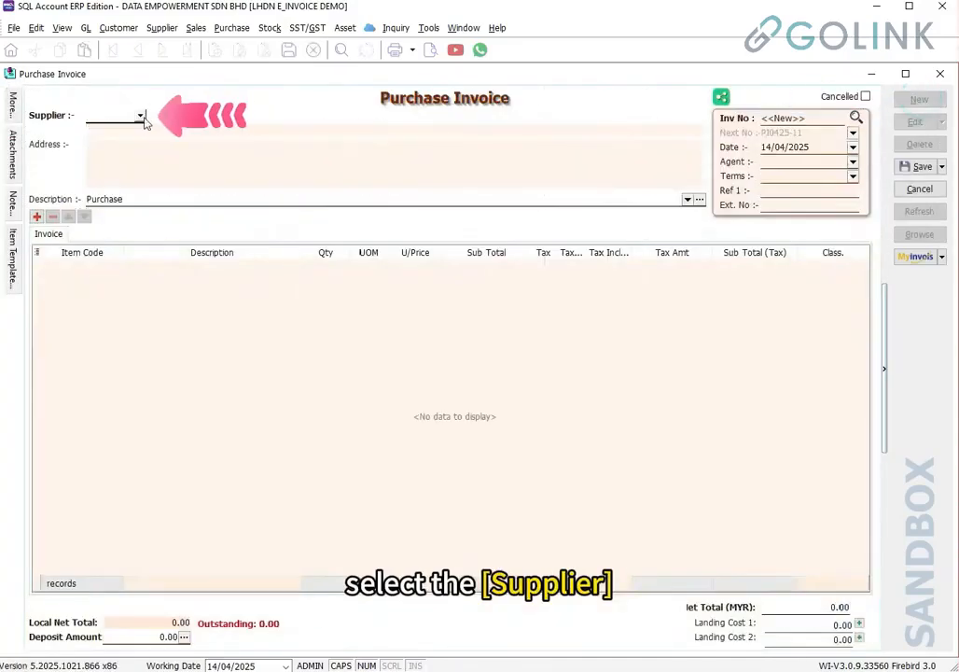
left_click(141, 116)
left_click(147, 171)
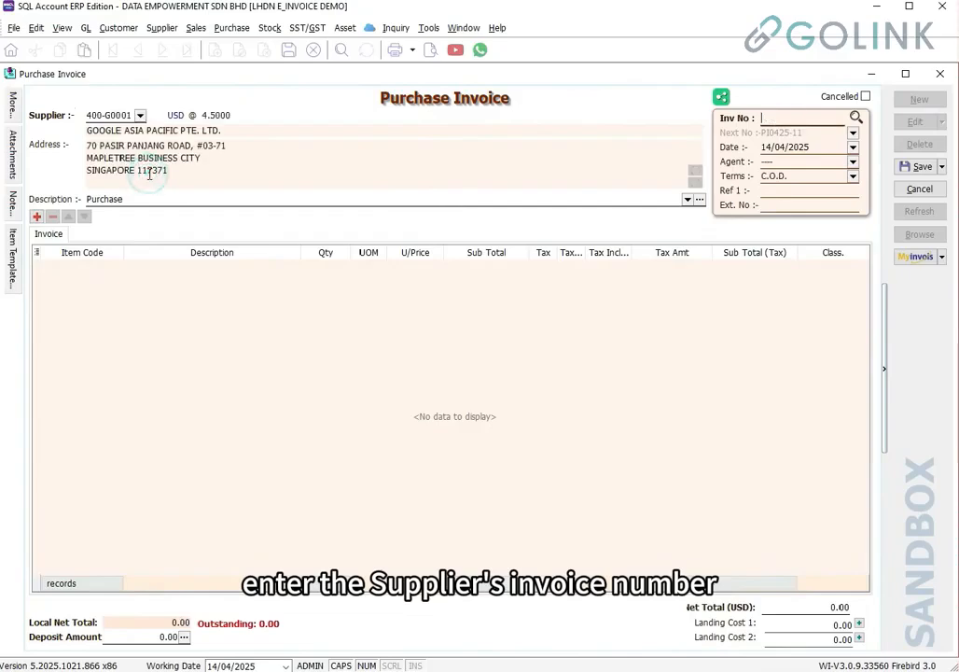
type("INV-0987")
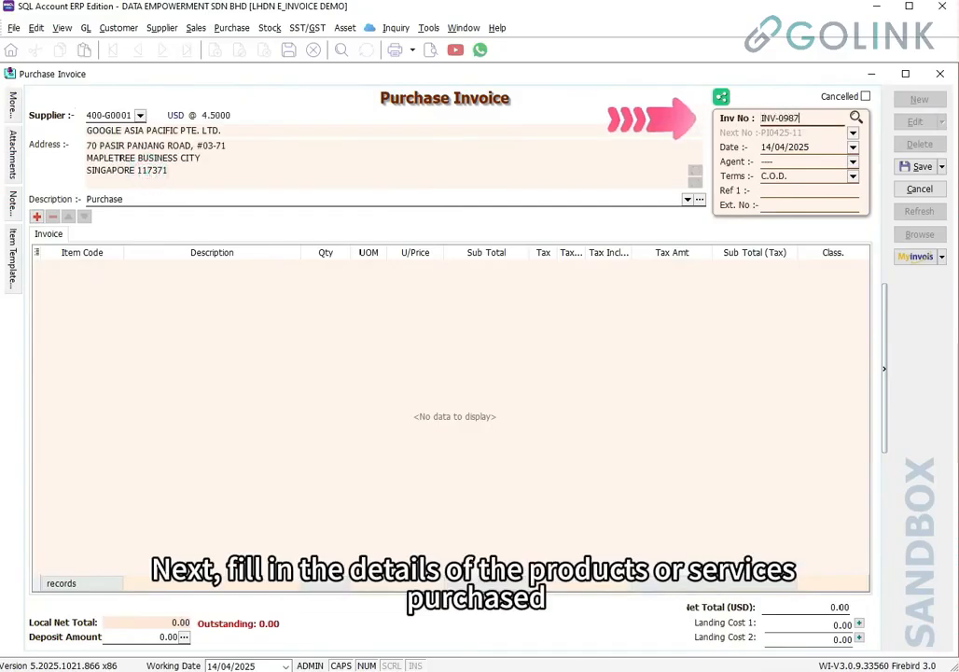
type("65")
Add a GOOGLE ADS line, quantity 1, unit MTH at 50.00, check the More panel, and save
left_click(146, 284)
type("G")
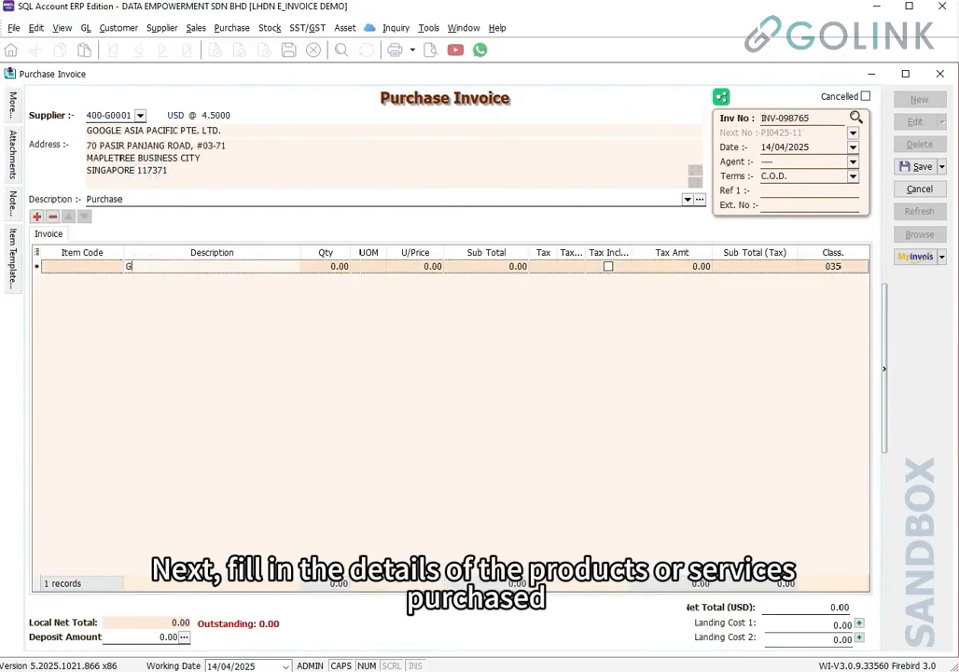
type("OOGLE ADS")
key("Tab")
key("Tab")
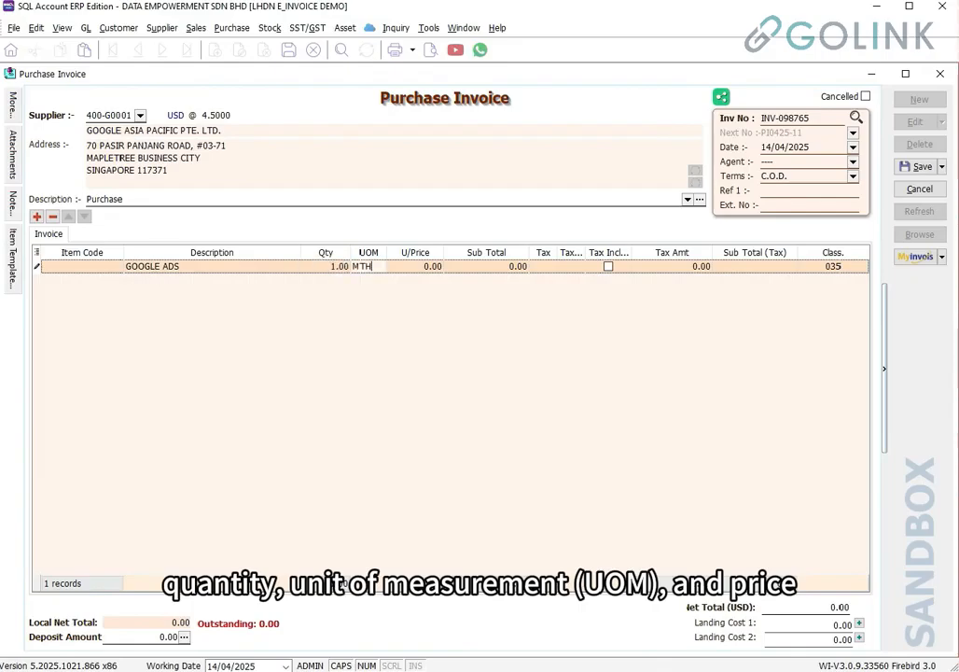
type("MTH")
key("Tab")
type("50")
key("Tab")
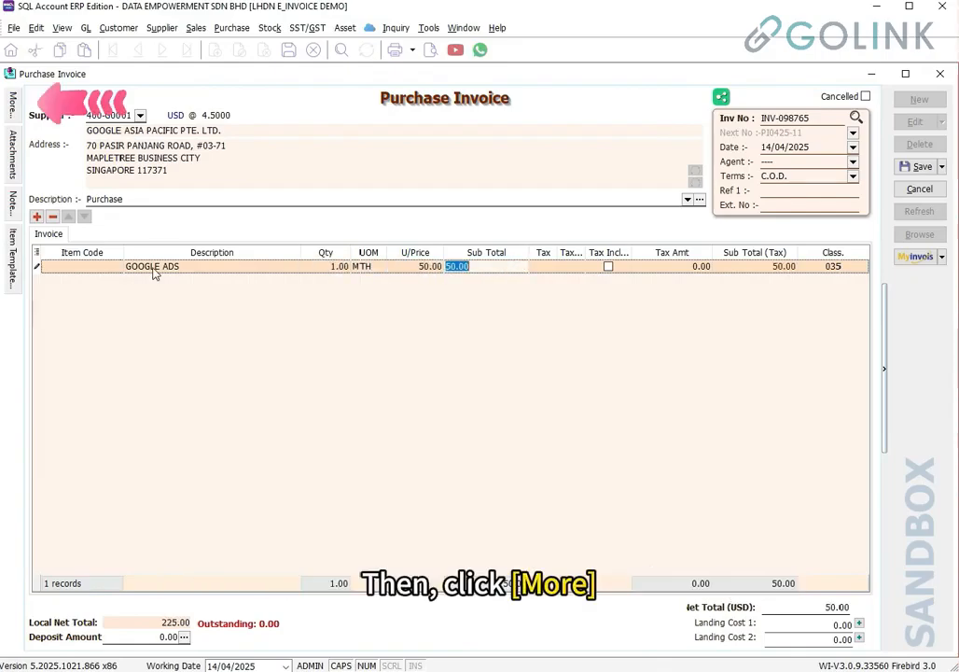
left_click(16, 116)
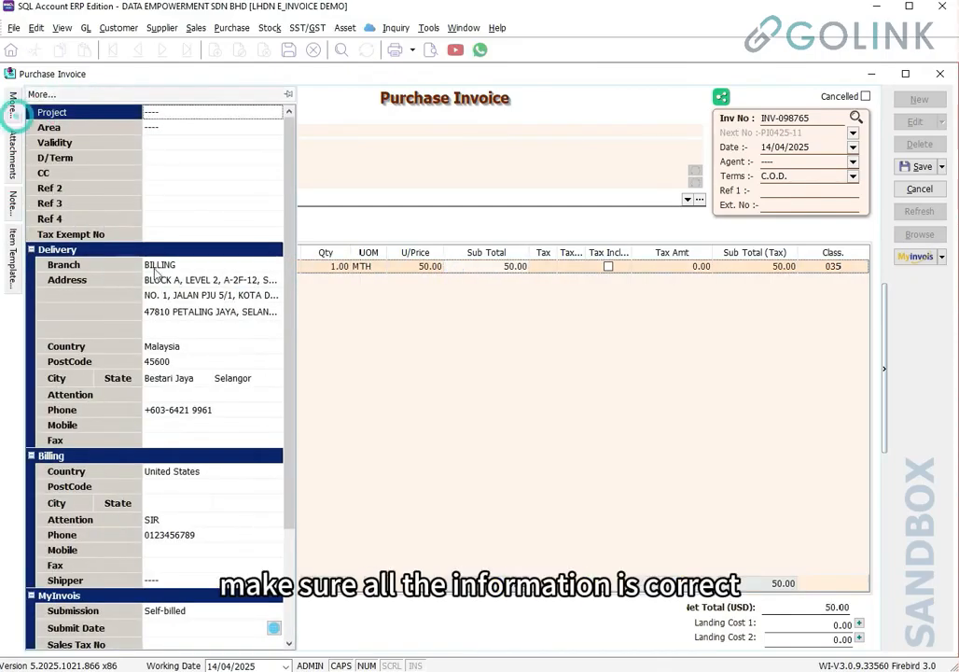
scroll(206, 362, "down", 3)
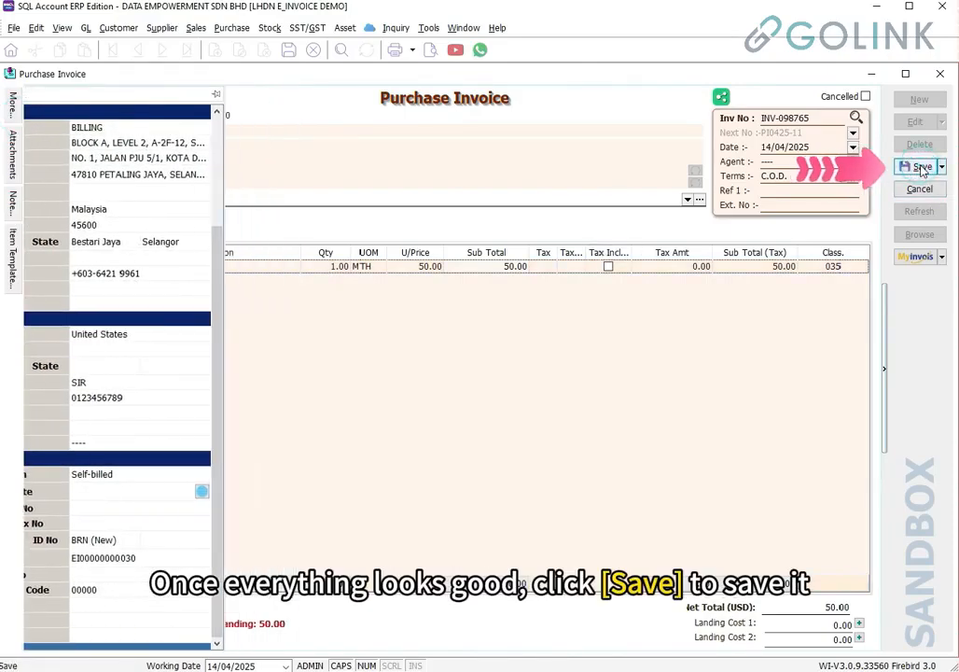
left_click(920, 167)
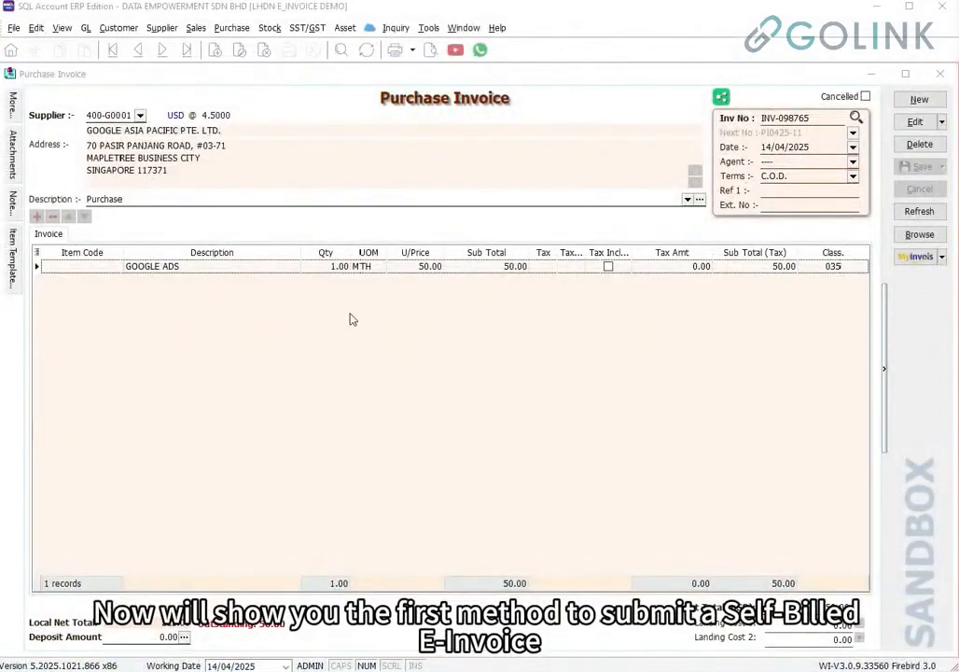
Submit purchase invoice INV-098765 as a sandbox e-invoice and review its Valid status
left_click(919, 259)
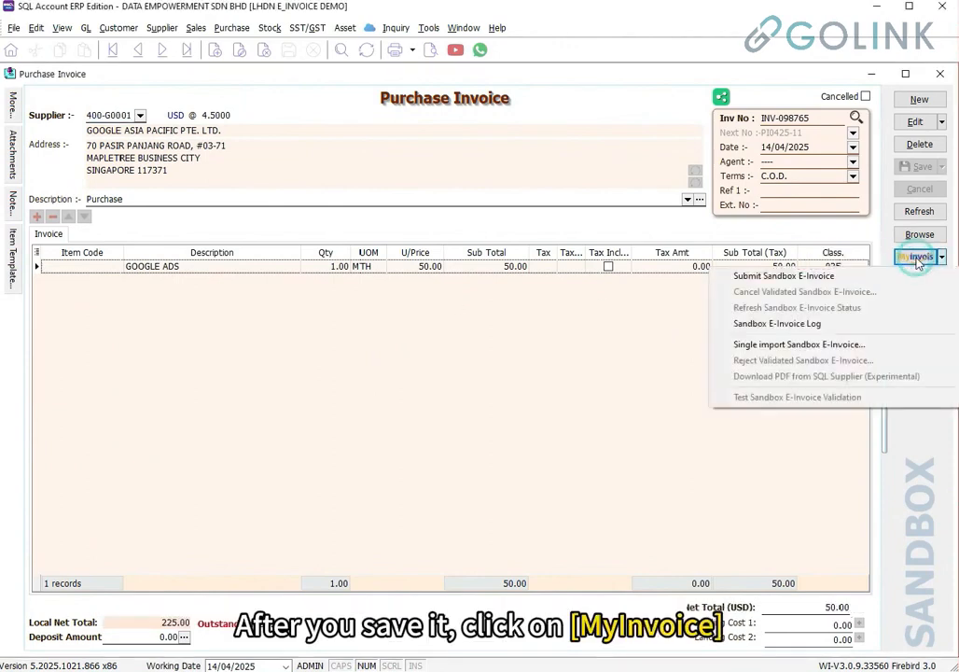
left_click(846, 277)
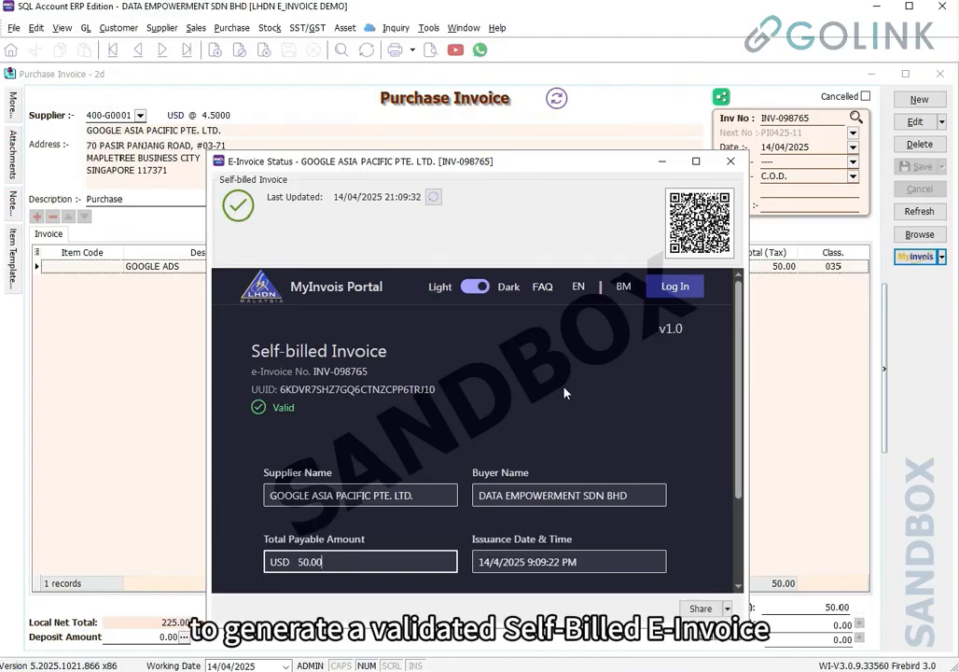
scroll(564, 393, "down", 3)
scroll(563, 394, "up", 3)
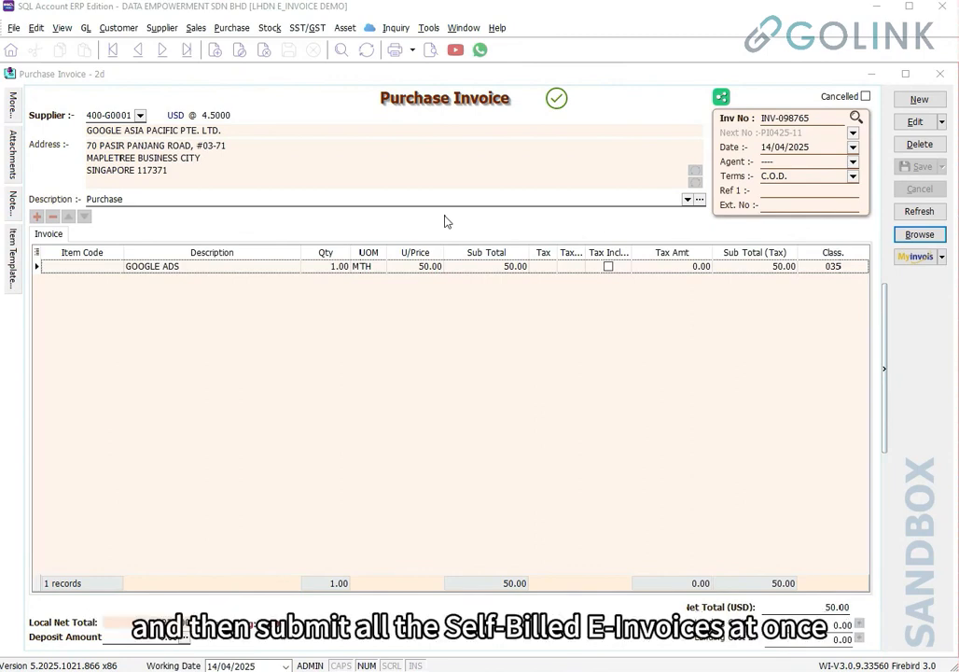
Batch-submit INV-09876, PI0425-09 and PI0425-10 dated 01/04/2025–14/04/2025 to the sandbox
left_click(904, 242)
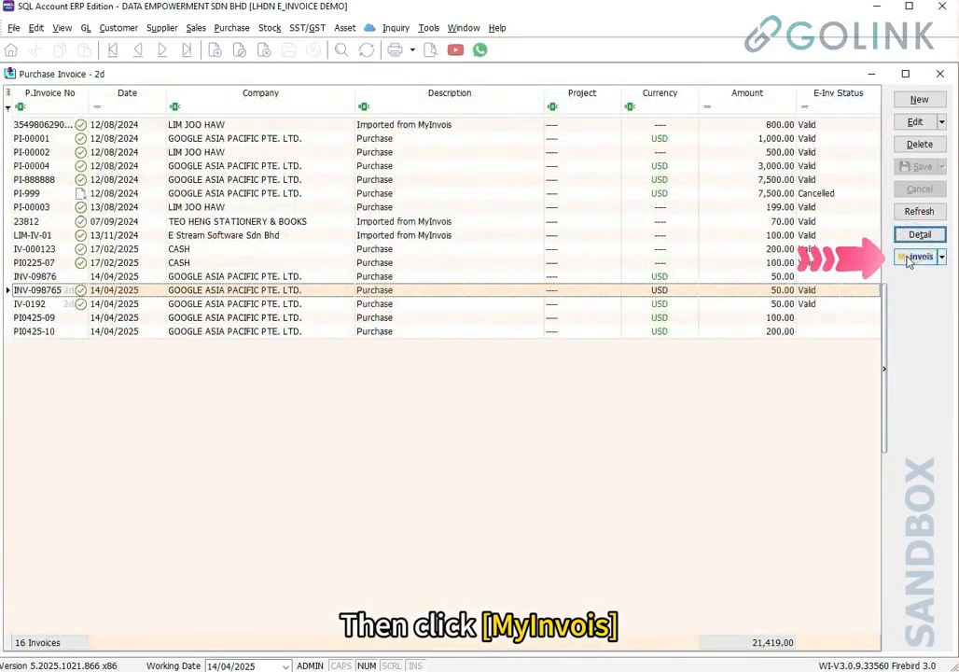
left_click(908, 259)
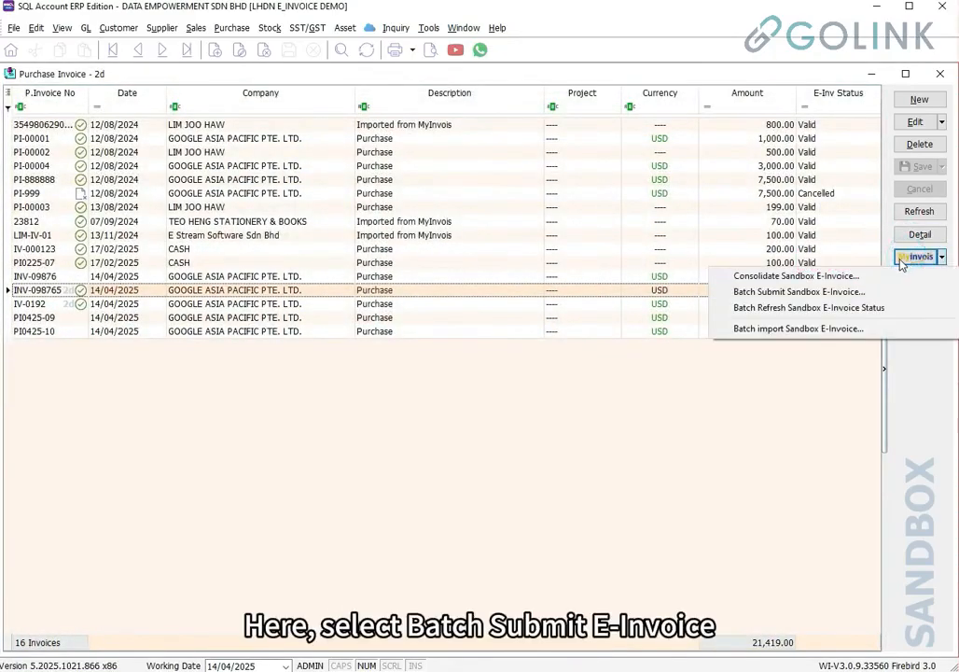
left_click(855, 292)
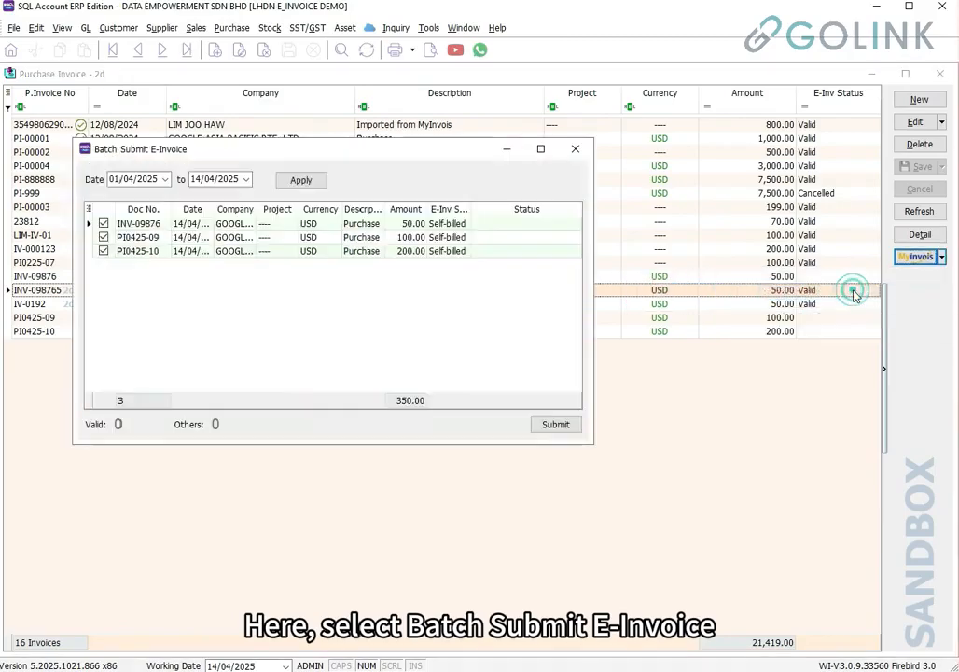
left_click(540, 149)
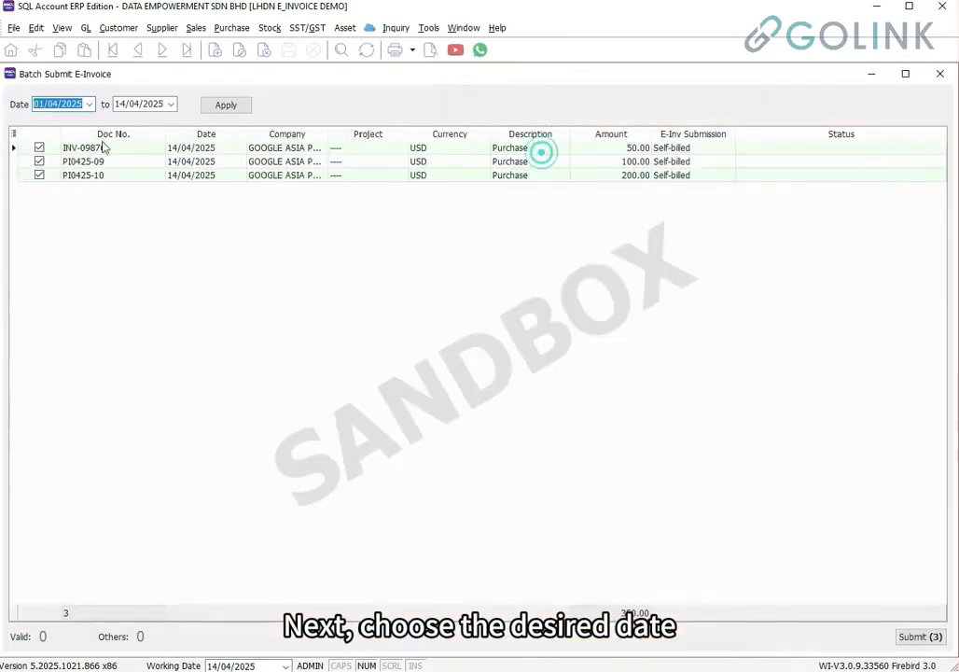
left_click(226, 106)
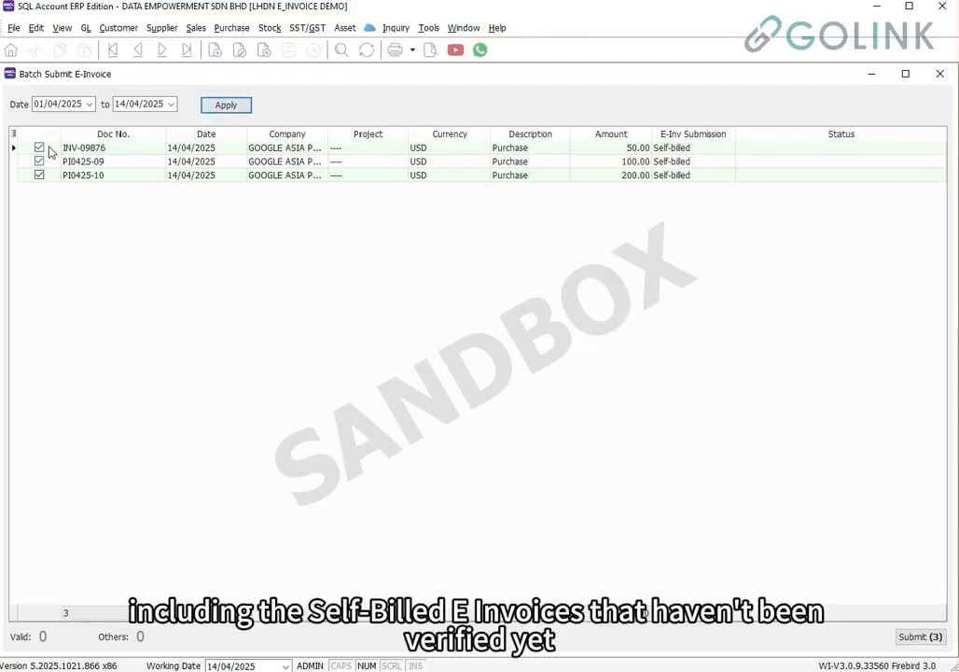
left_click(907, 636)
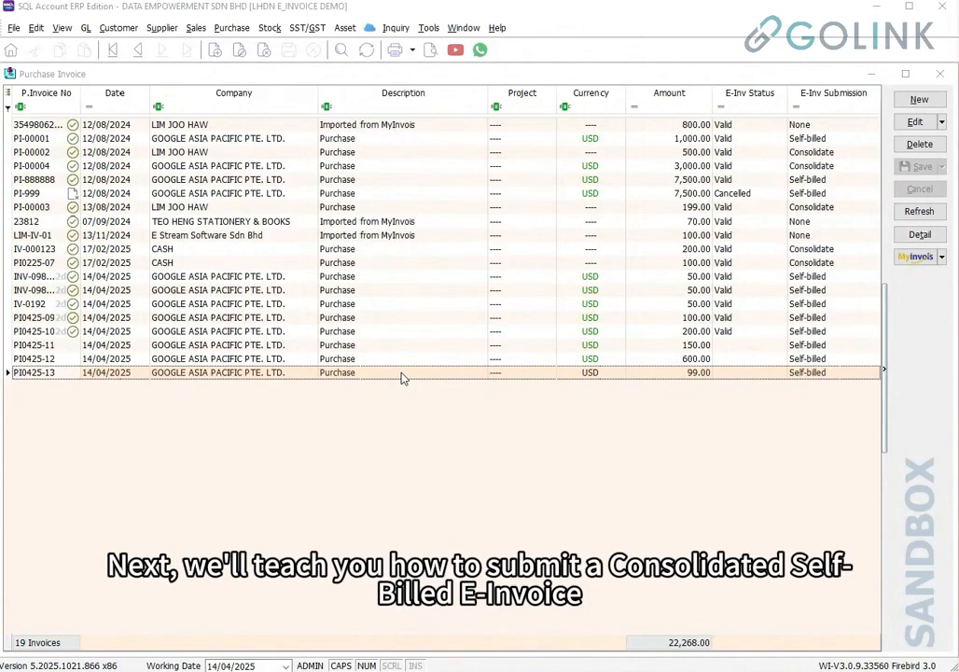
List the unsubmitted invoices PI0425-11 to PI0425-13 in Consolidate Sandbox E-Invoice
left_click(826, 346)
left_click(825, 360)
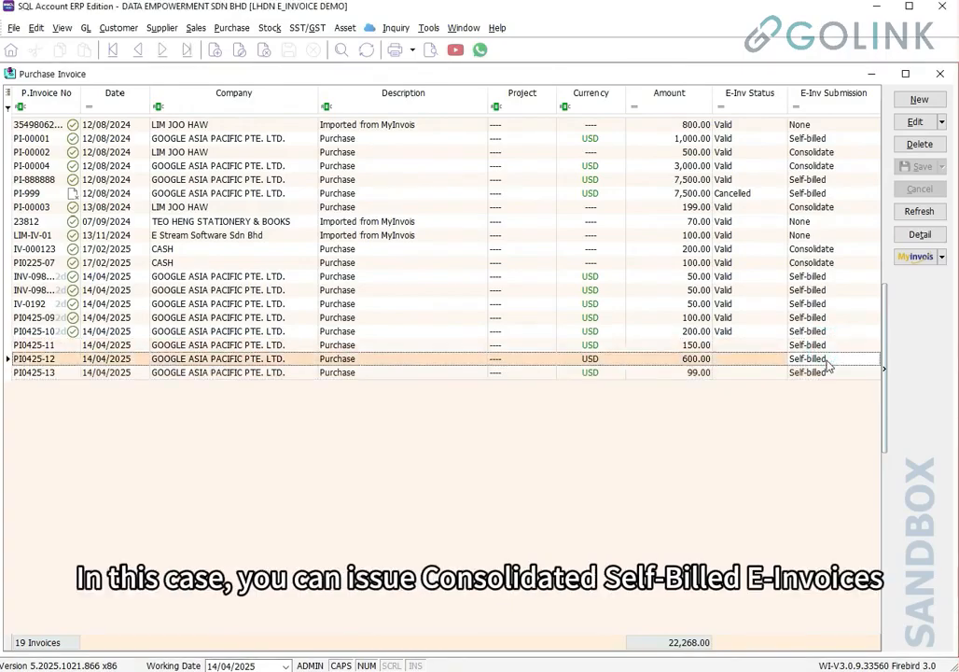
left_click(826, 373)
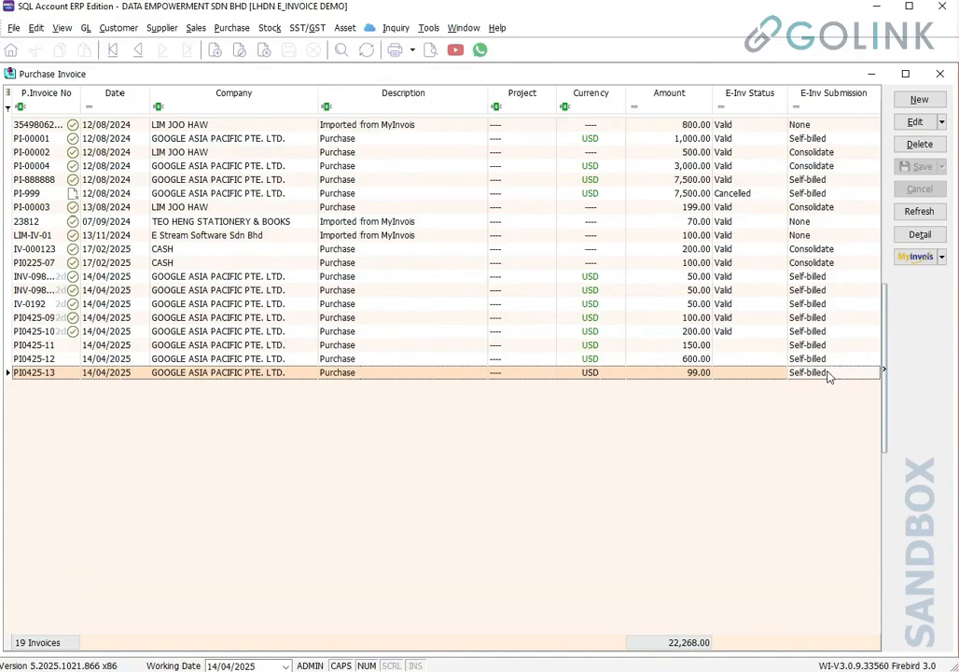
left_click(912, 263)
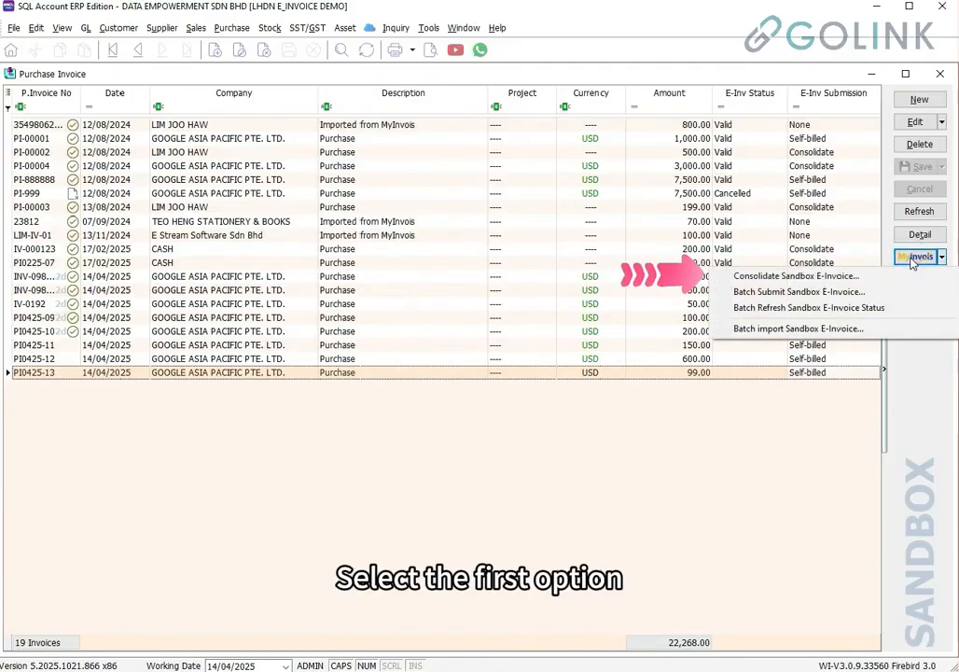
left_click(889, 275)
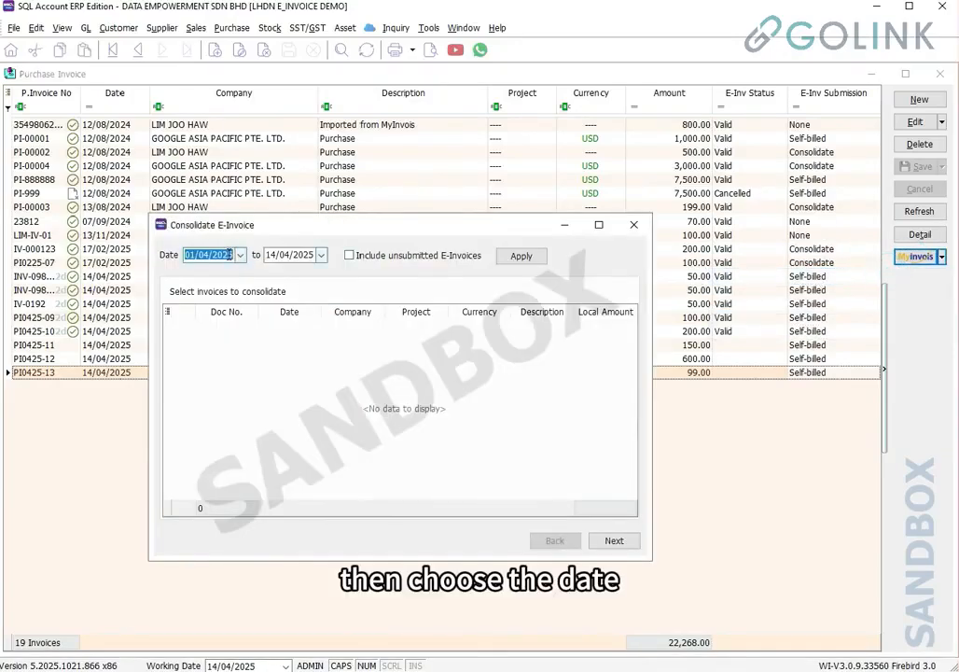
left_click(285, 255)
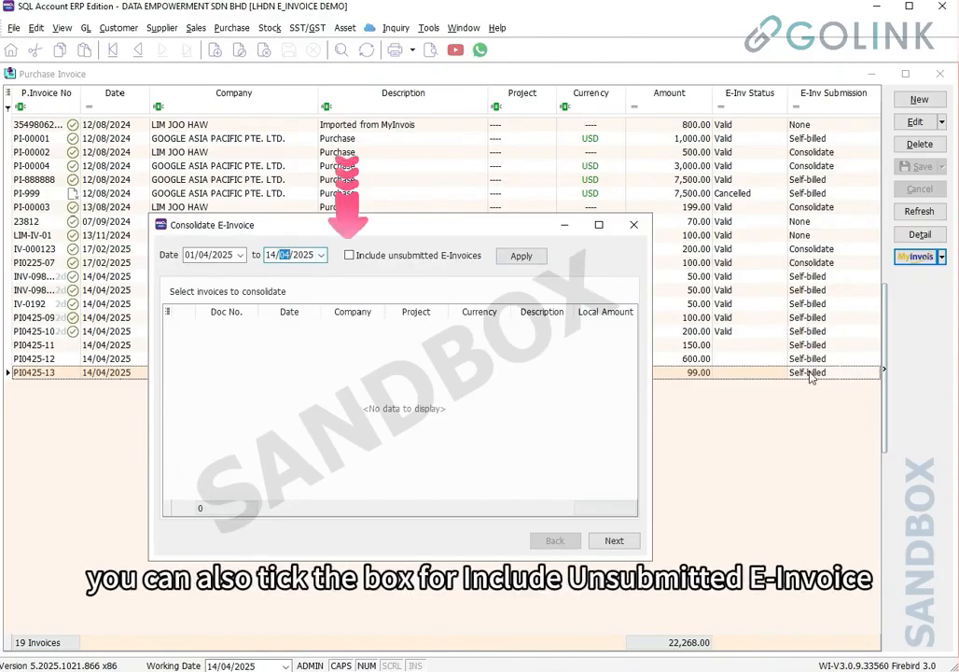
left_click(350, 256)
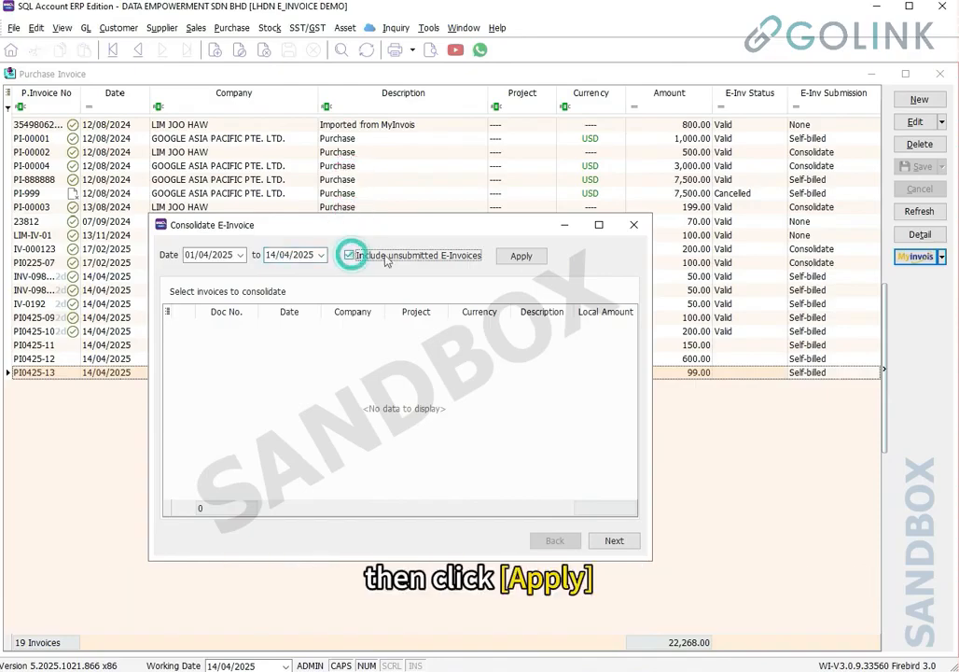
left_click(540, 259)
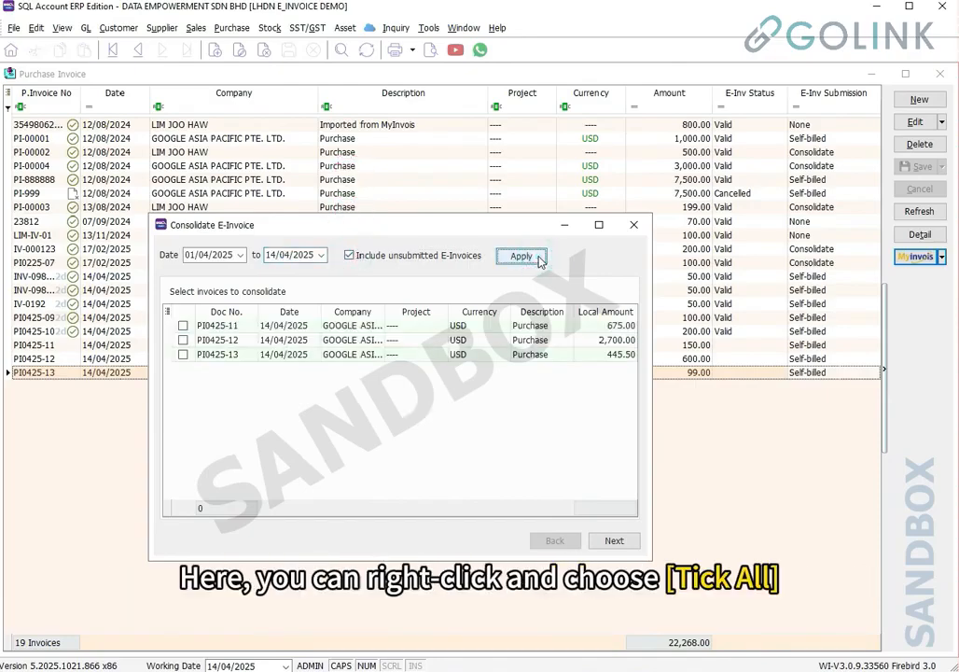
Tick all three invoices and continue to the consolidation summary
right_click(235, 339)
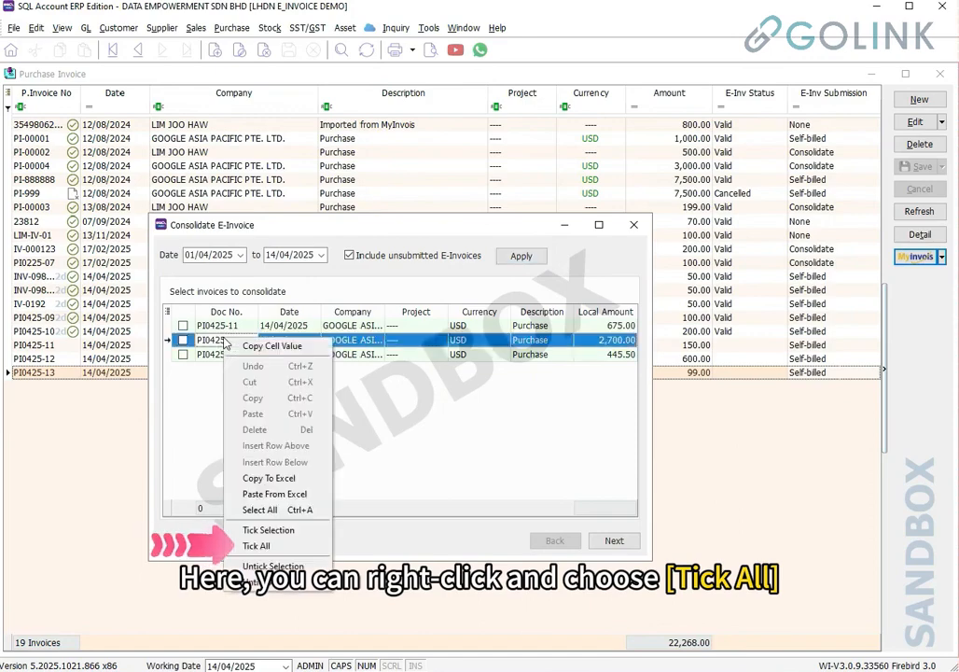
left_click(252, 546)
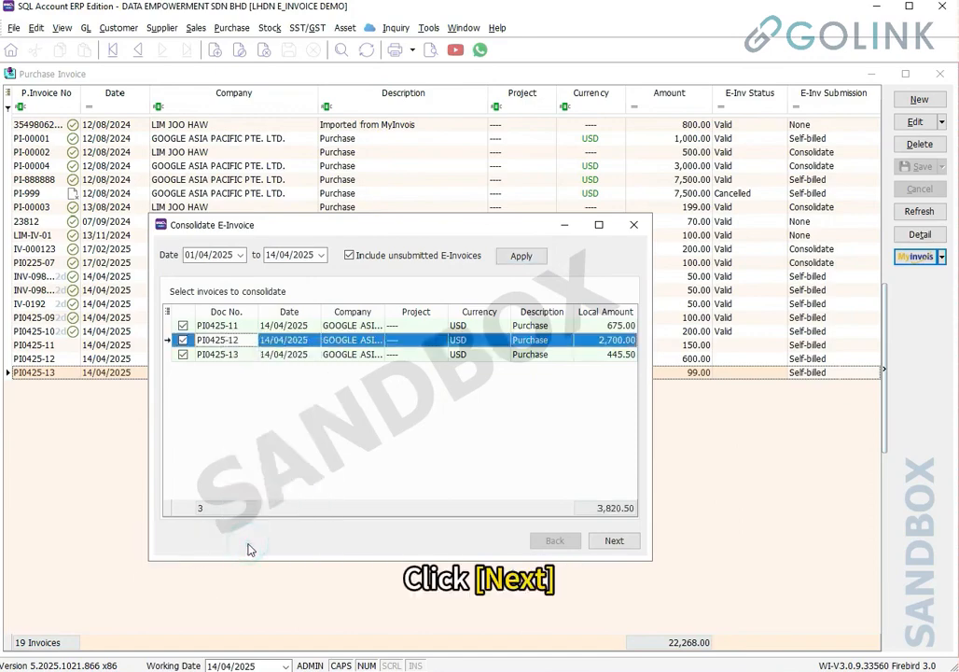
left_click(613, 539)
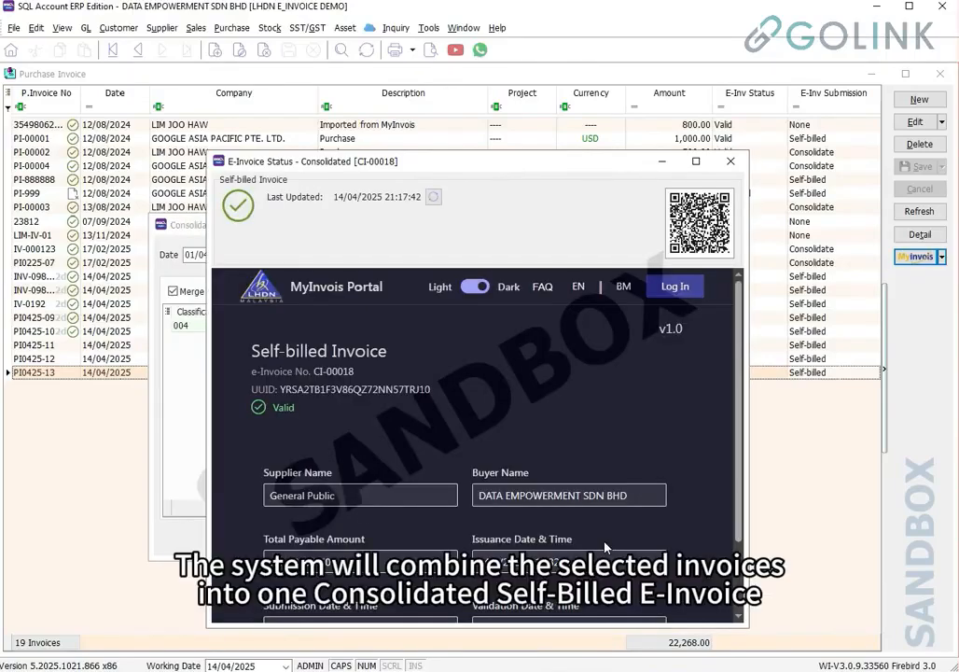
Review CI-00018's status: General Public supplier, buyer name and total payable RM 3,820.50
scroll(538, 421, "down", 2)
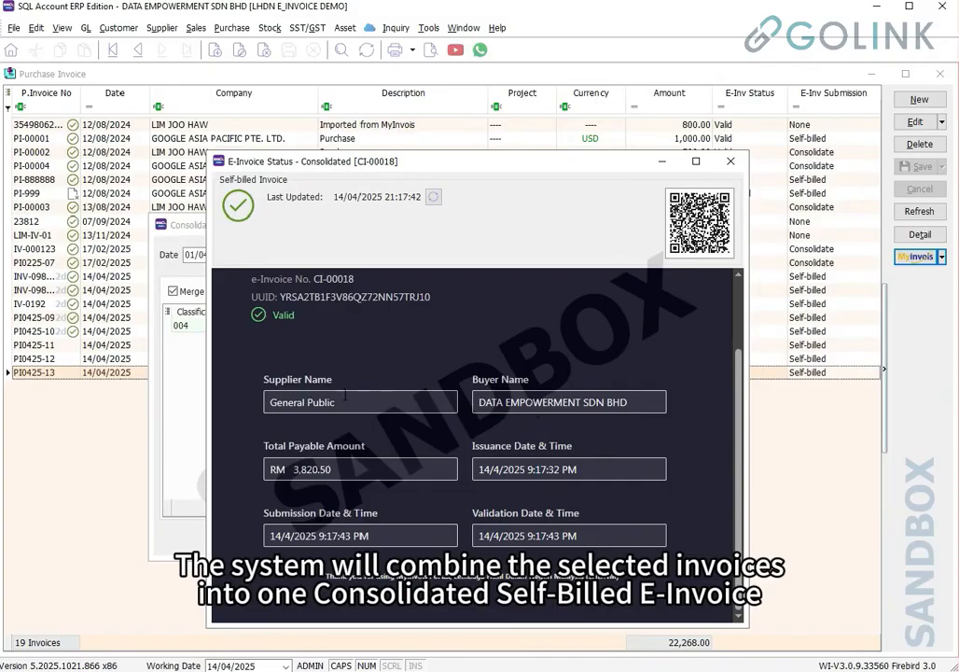
scroll(432, 333, "up", 2)
left_click_drag(401, 331, 250, 337)
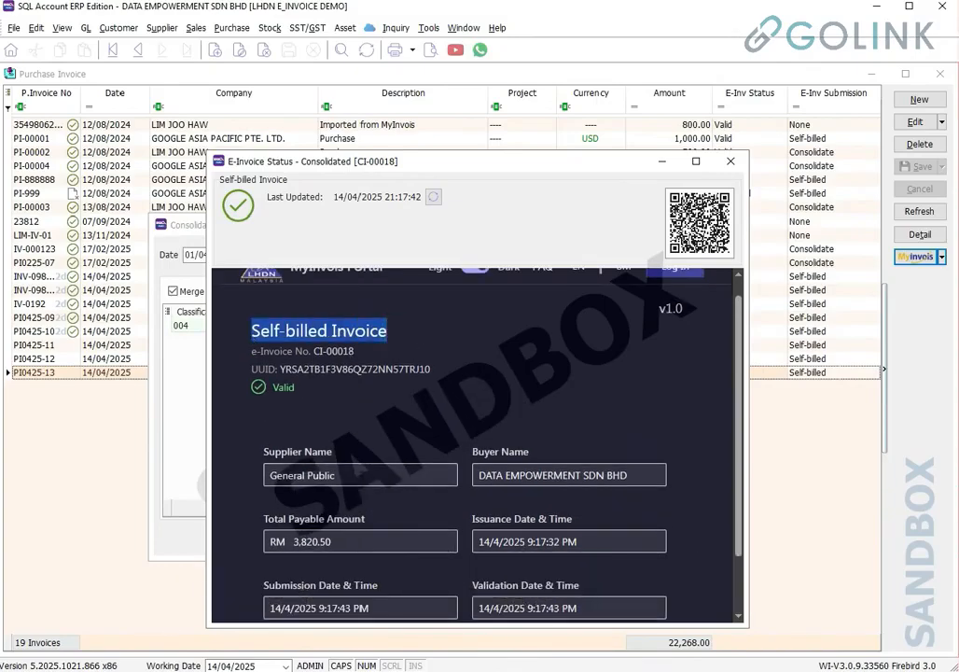
left_click_drag(270, 475, 336, 475)
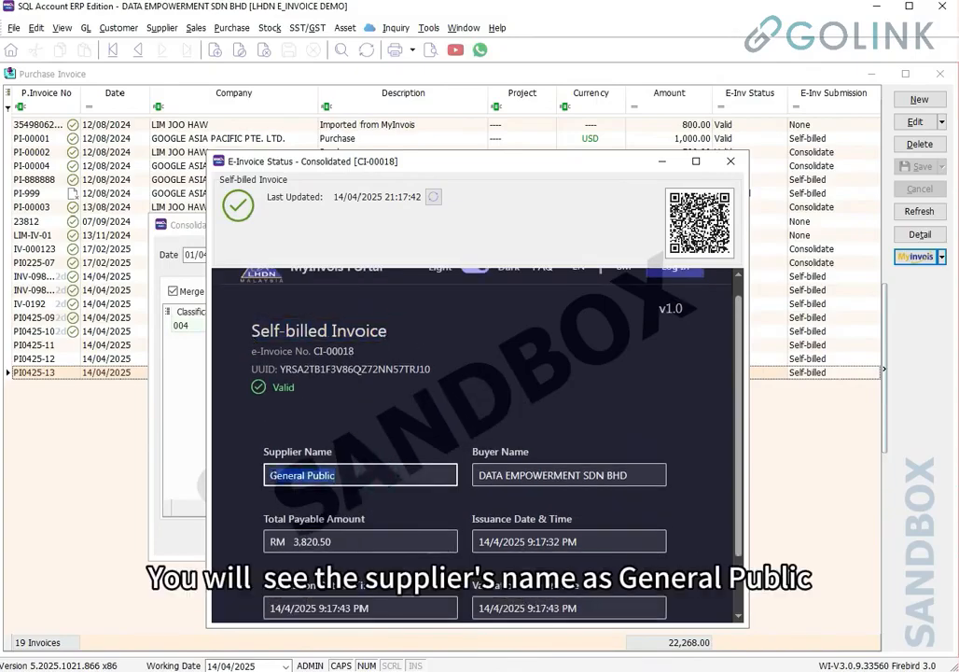
left_click_drag(479, 475, 657, 475)
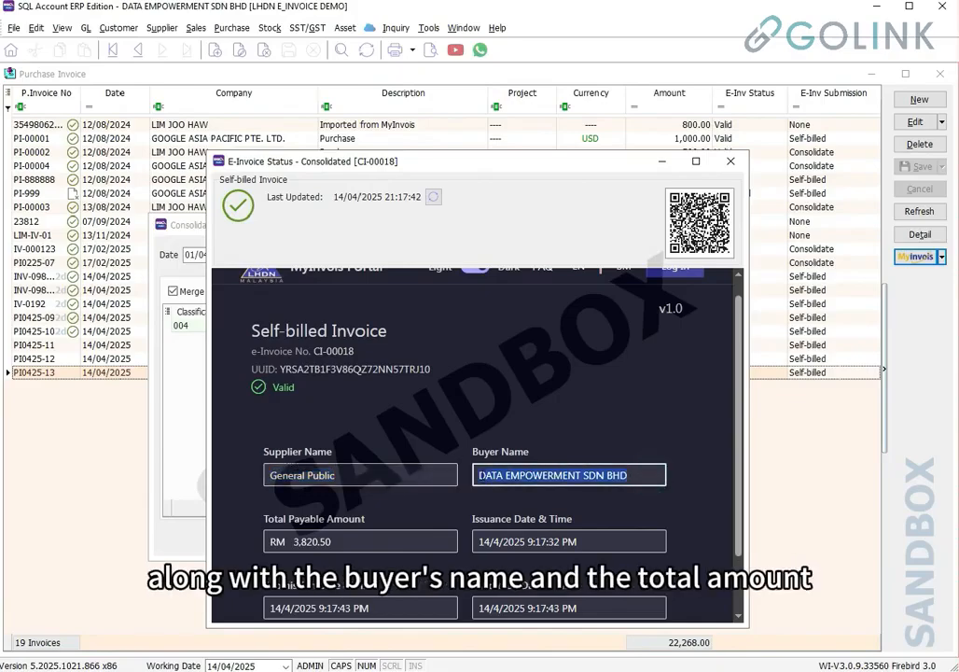
left_click_drag(406, 539, 275, 539)
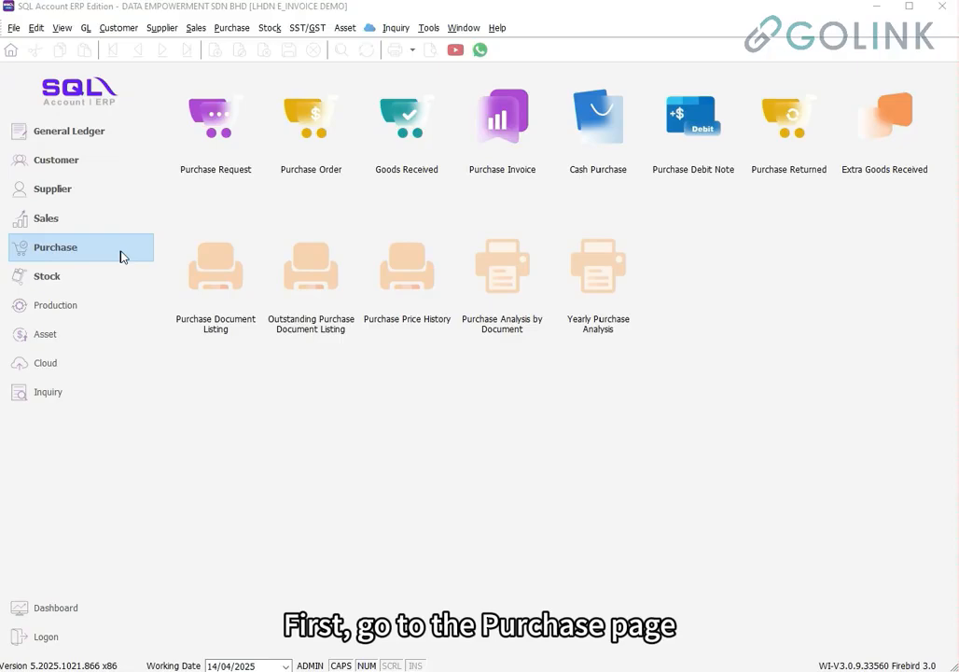
Create a new purchase debit note for GOOGLE ASIA PACIFIC PTE. LTD. numbered DN123456777
left_click(121, 250)
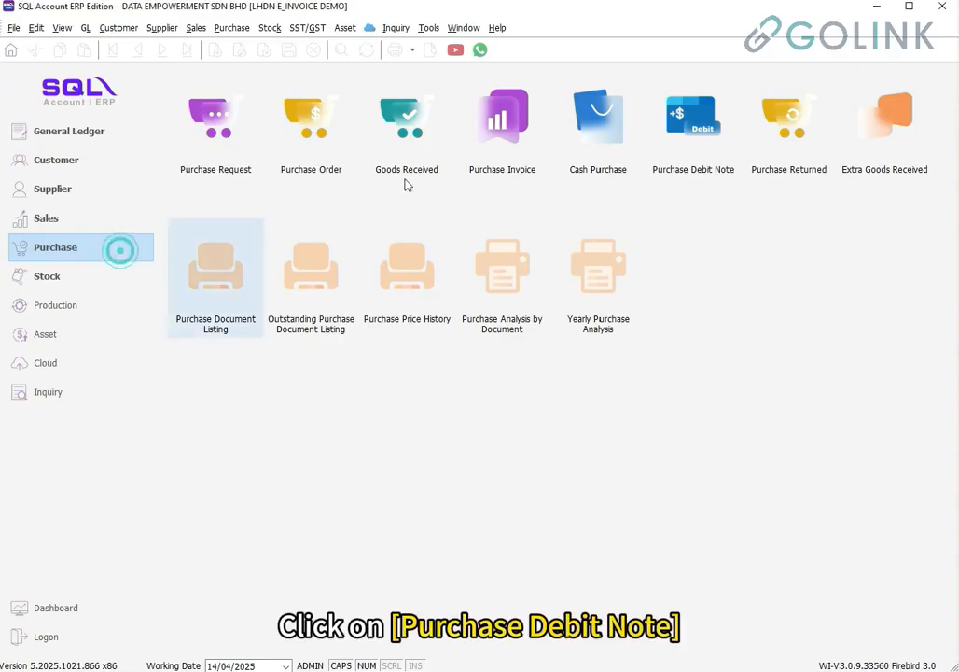
left_click(686, 156)
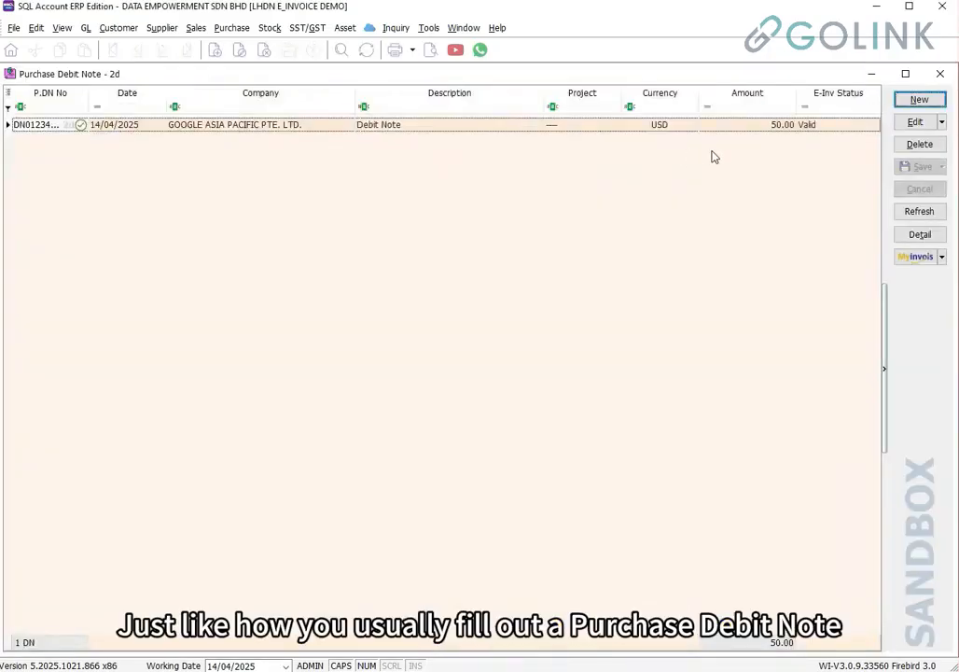
left_click(917, 99)
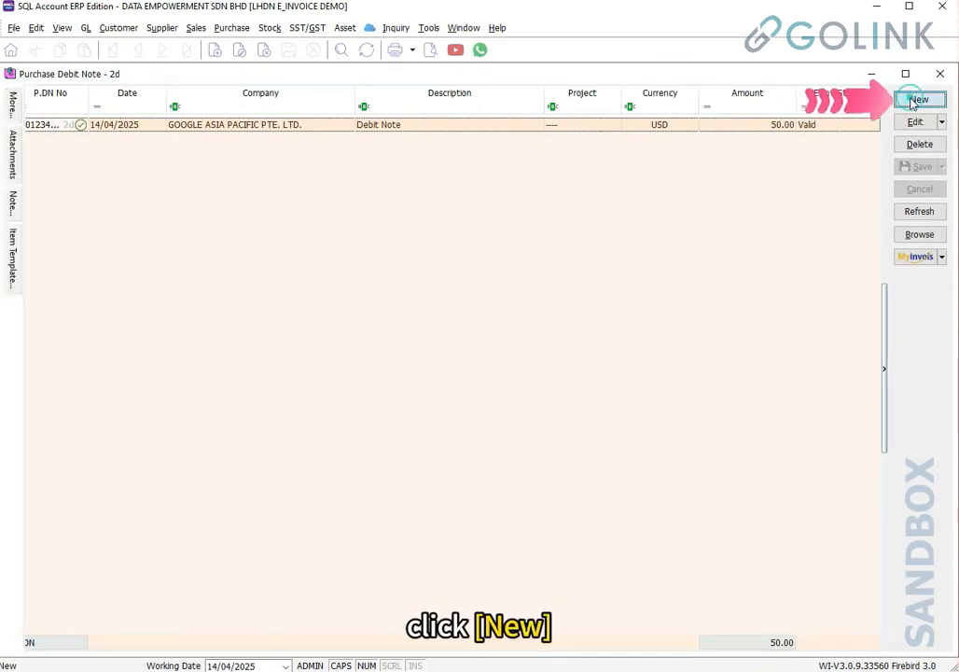
left_click(140, 115)
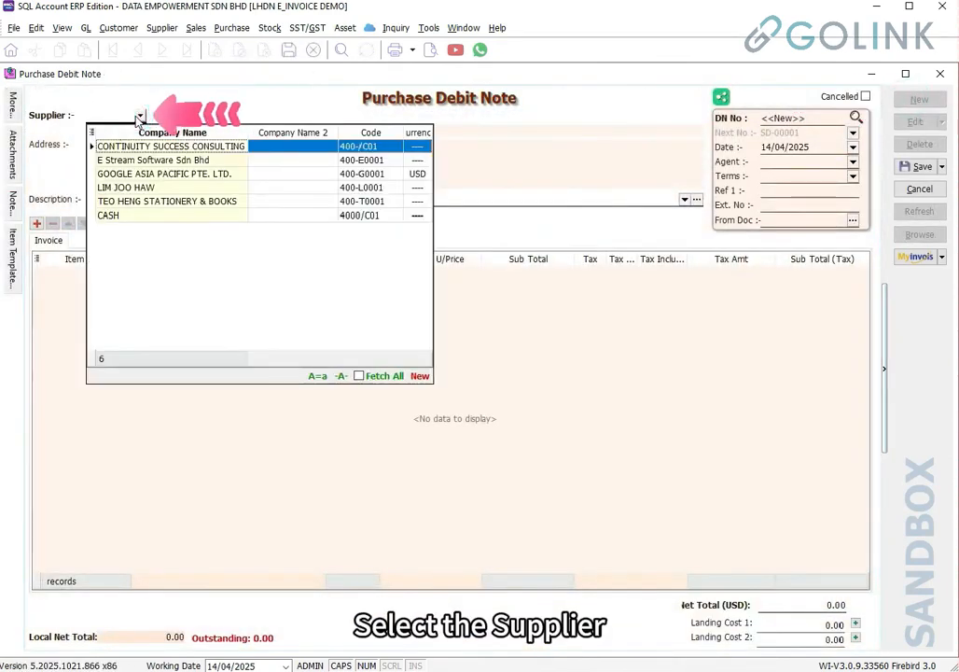
left_click(145, 176)
left_click(784, 118)
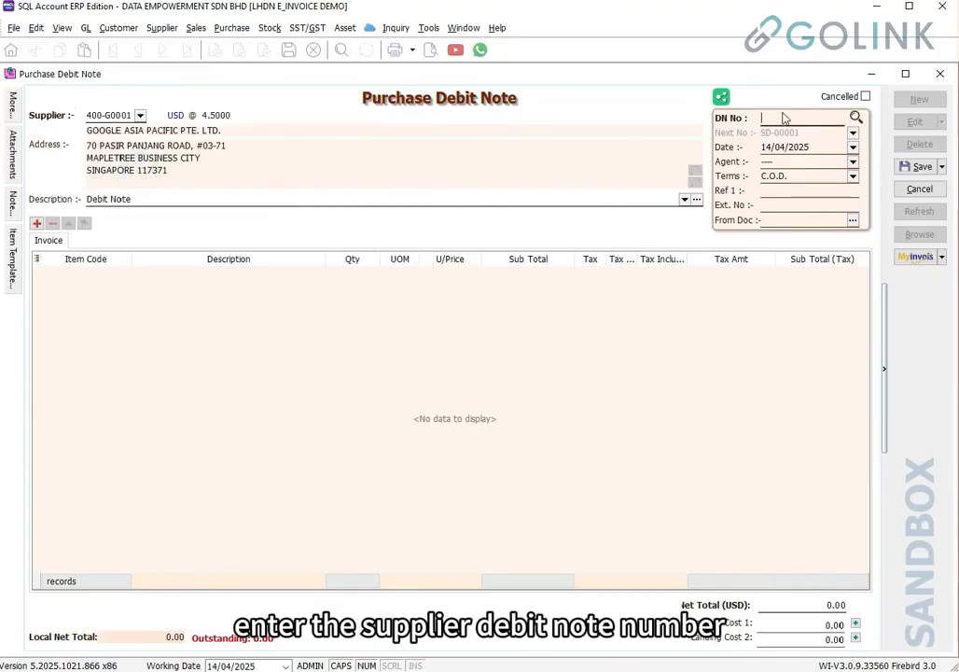
type("DN123456777")
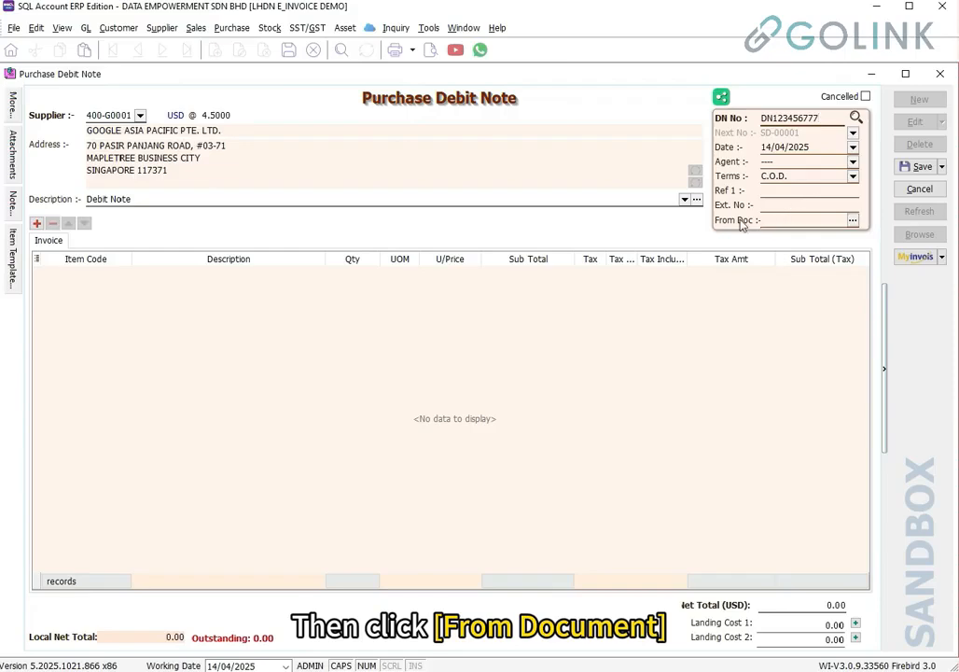
Reference invoice PI0425-10 as the debit note's source document
left_click(851, 222)
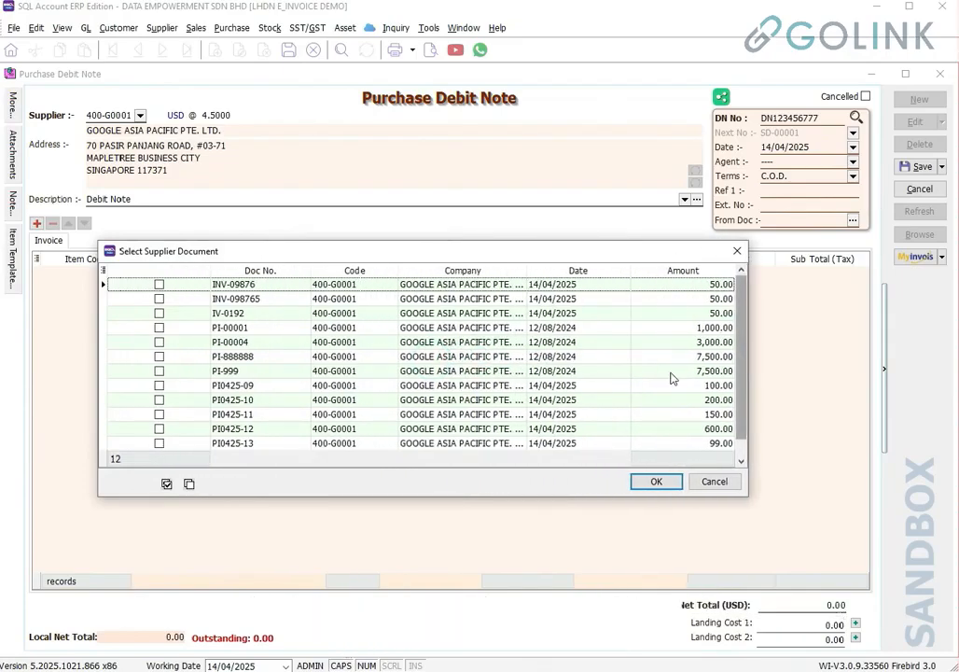
left_click(466, 399)
left_click(162, 401)
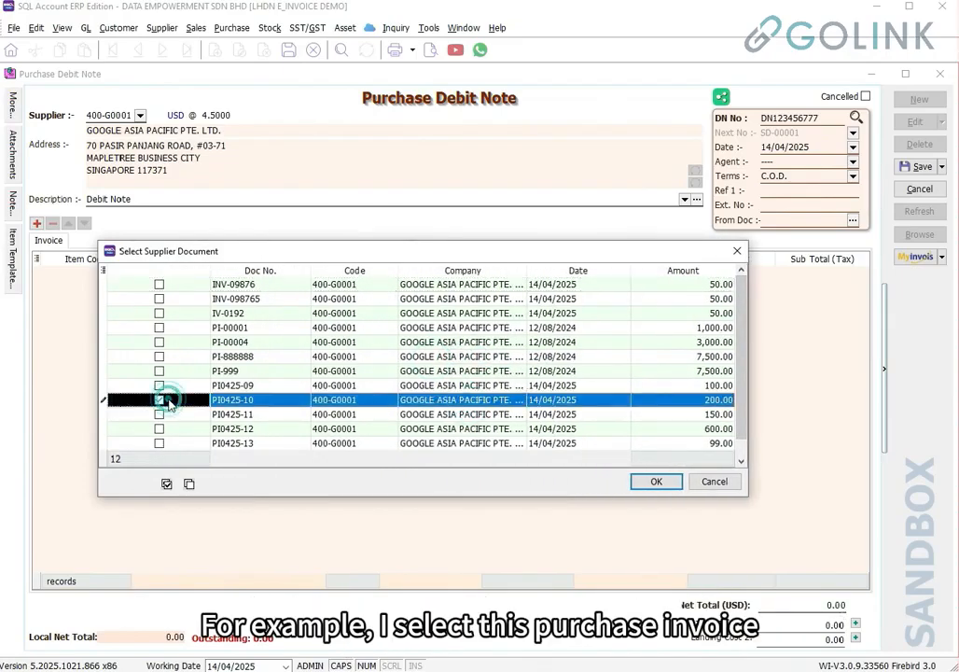
left_click(651, 481)
Add an EXTRA CHARGES line with quantity 1, UOM UNIT and unit price 12
left_click(99, 275)
left_click(153, 275)
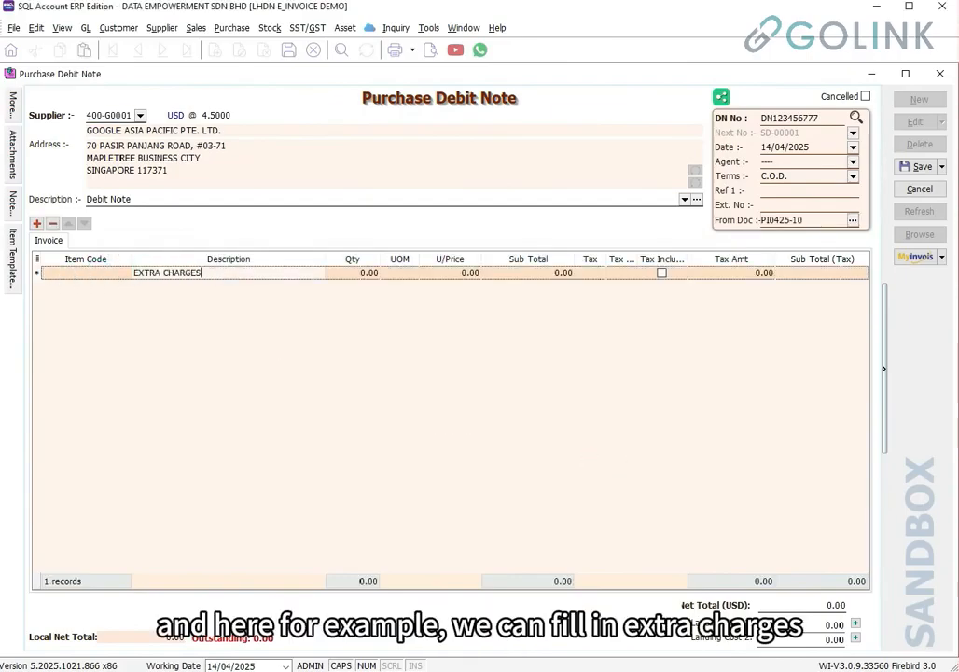
key("Tab")
type("1")
key("Tab")
type("UNIT")
left_click(430, 273)
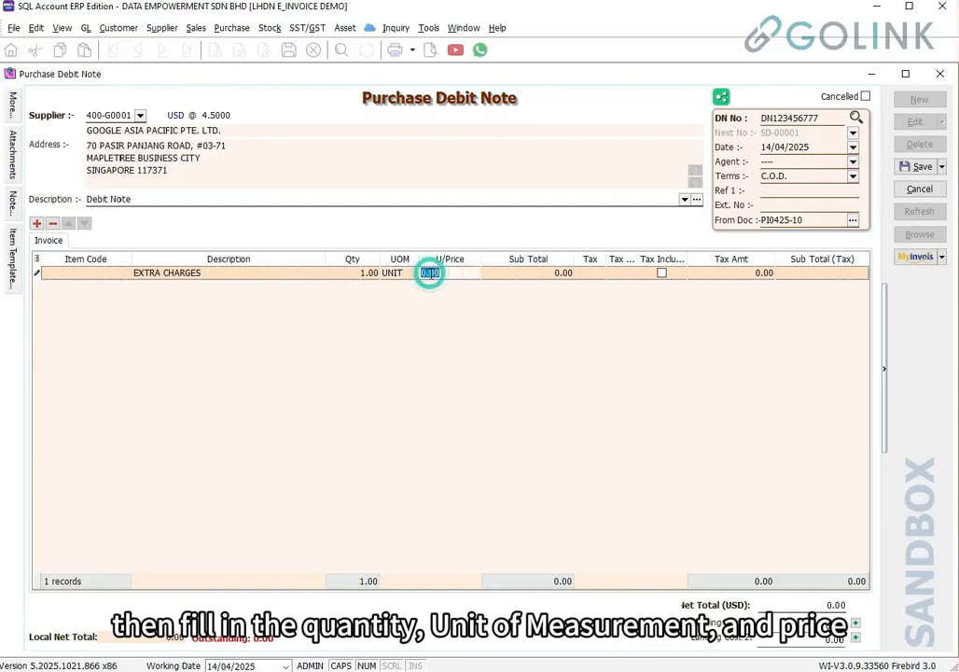
type("12")
key("Return")
Check the MyInvois fields in the More panel and save the debit note
left_click(13, 105)
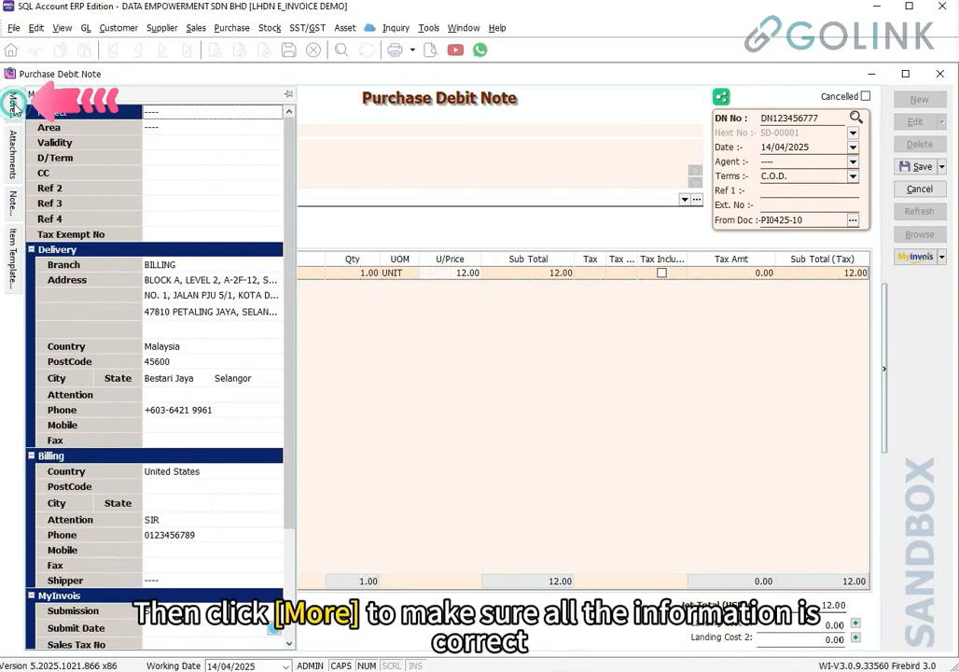
scroll(180, 340, "down", 3)
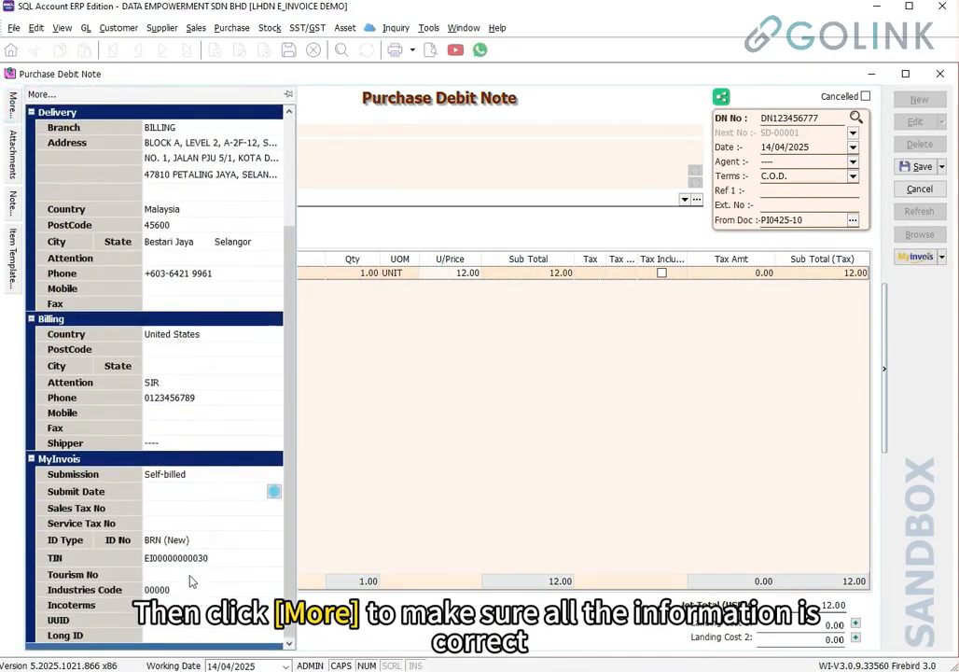
left_click(910, 166)
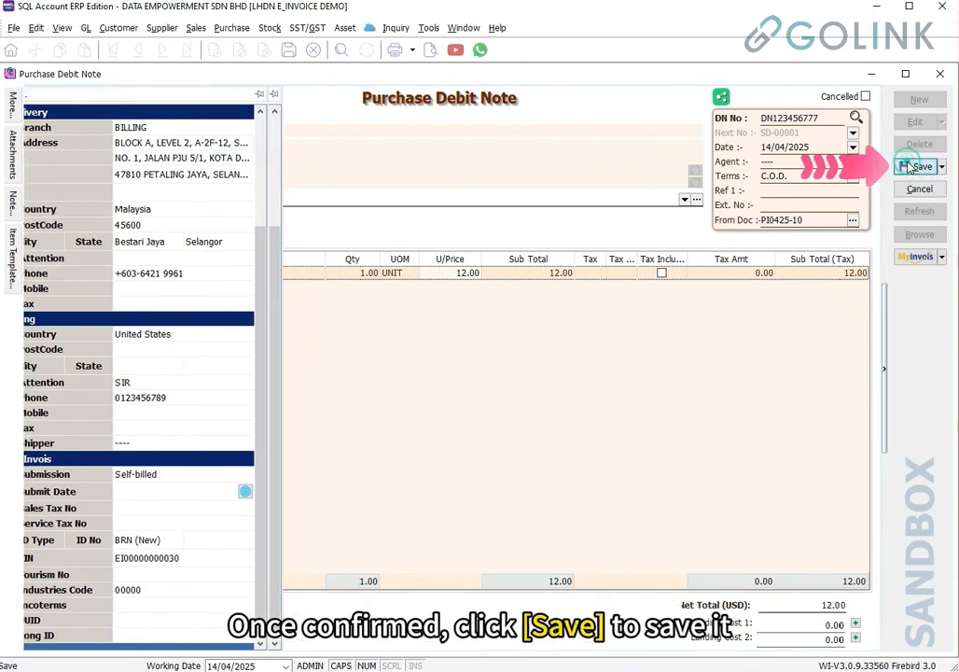
Submit DN123456777 to the sandbox and review its self-billed debit note, buyer and USD 12.00 total
left_click(916, 261)
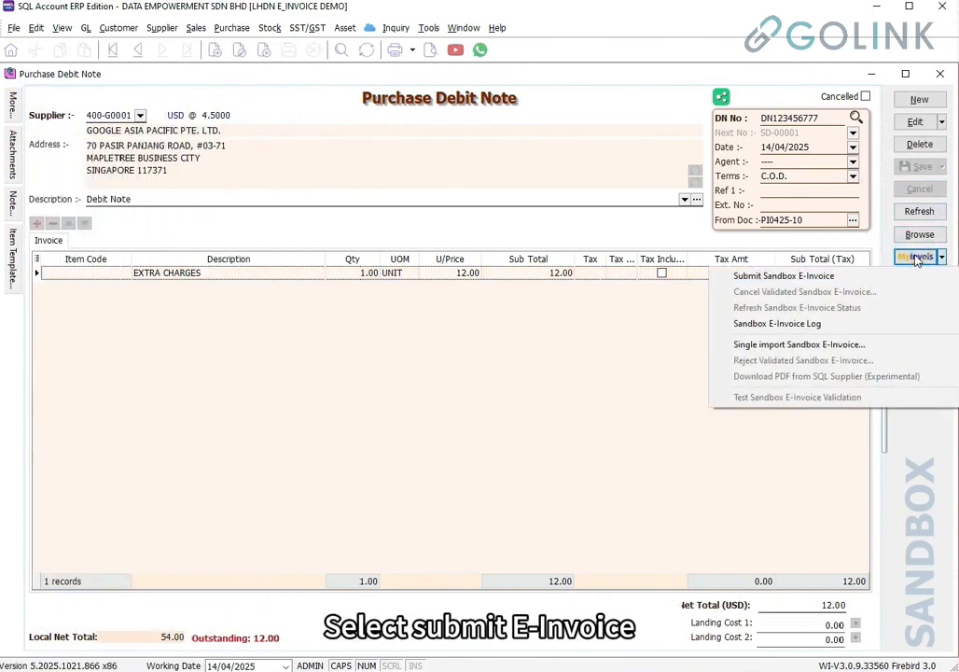
left_click(857, 276)
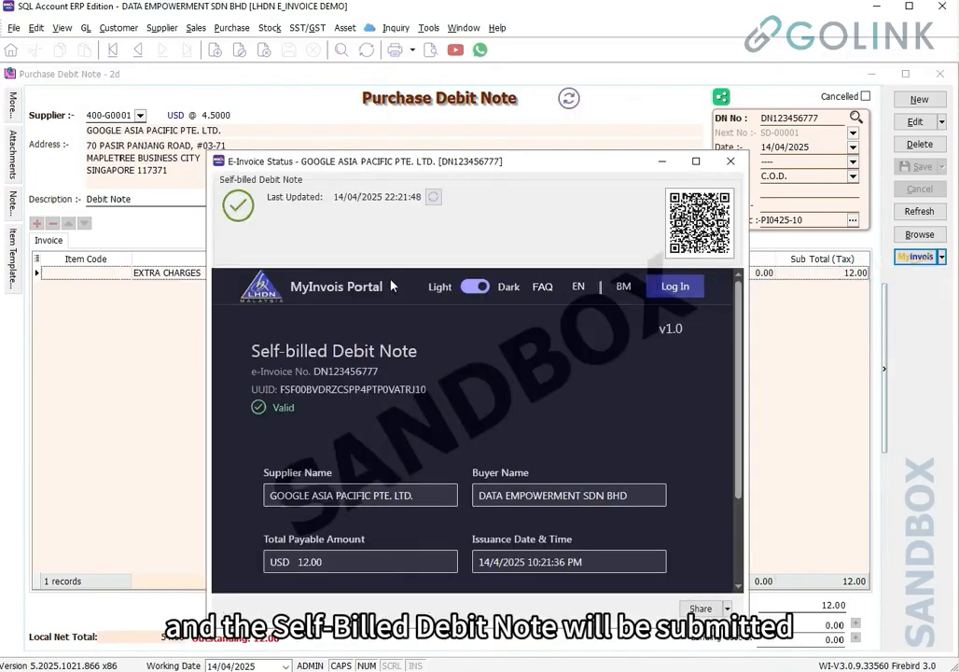
left_click_drag(245, 355, 432, 350)
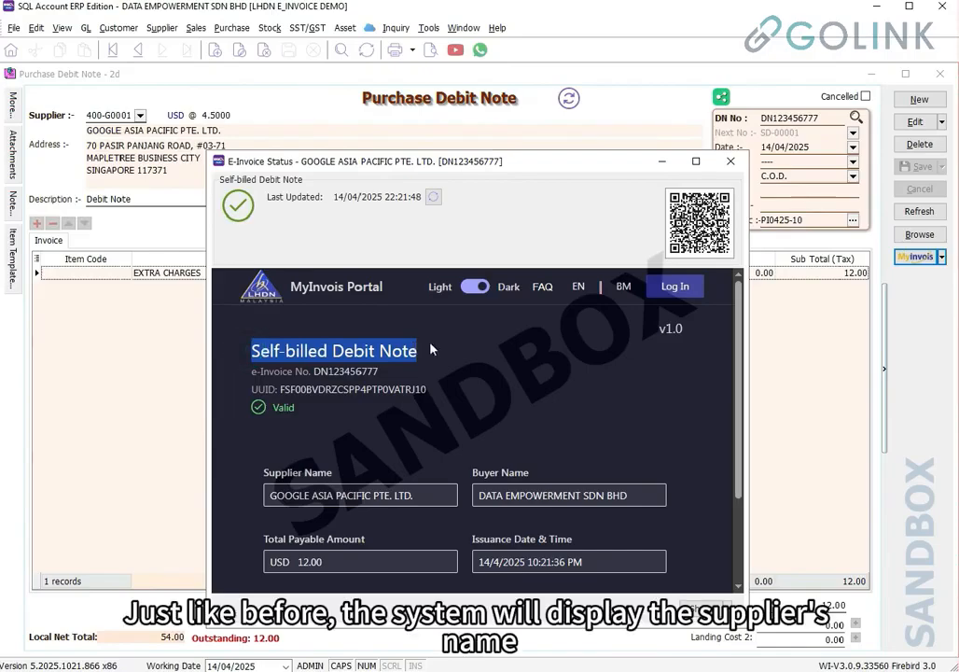
scroll(497, 390, "down", 1)
left_click_drag(424, 422, 239, 432)
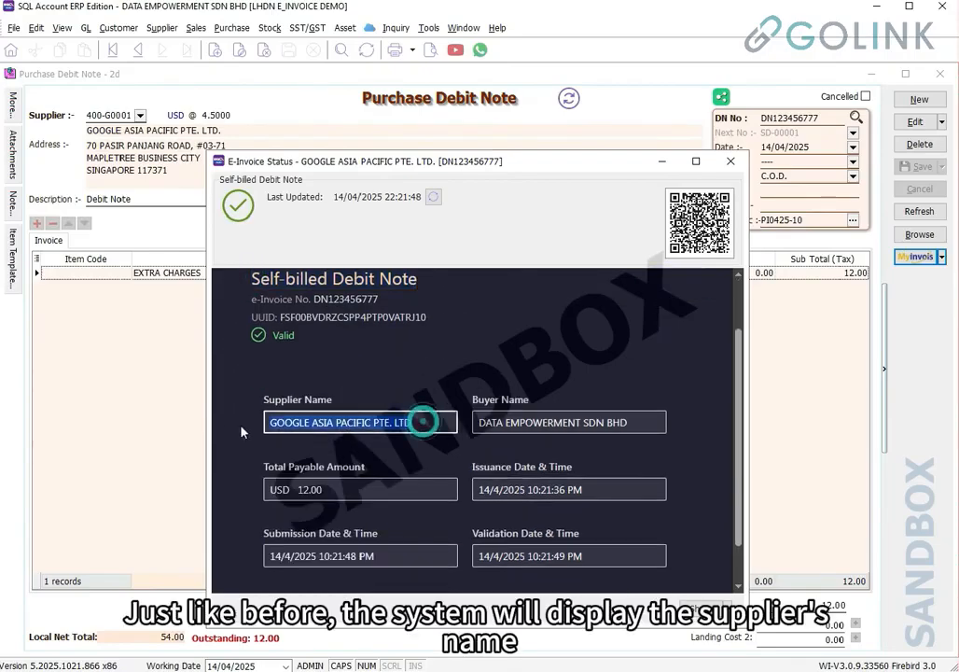
triple_click(647, 423)
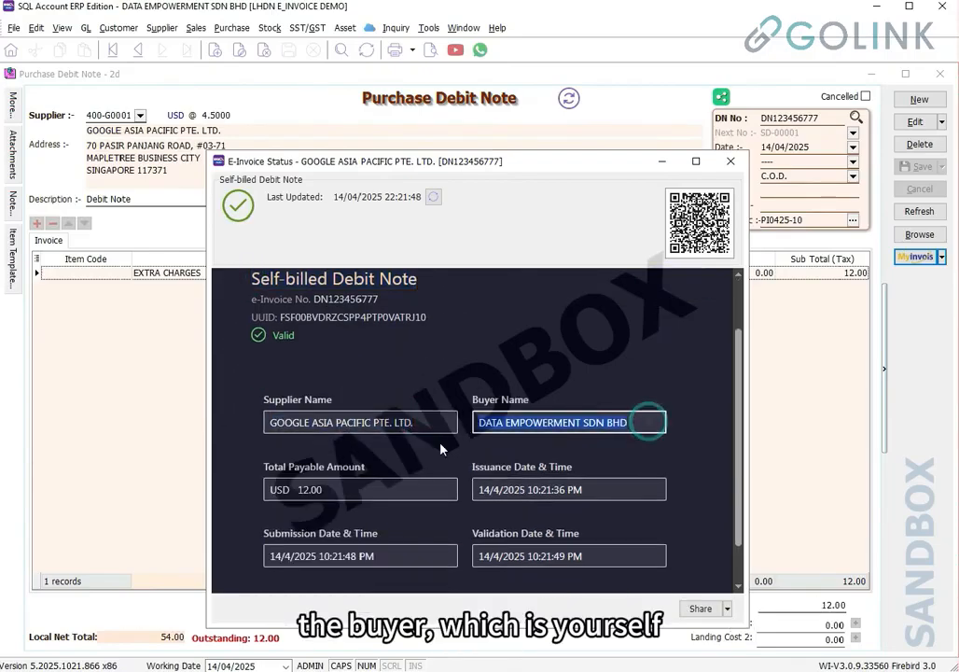
double_click(347, 488)
left_click_drag(348, 488, 273, 490)
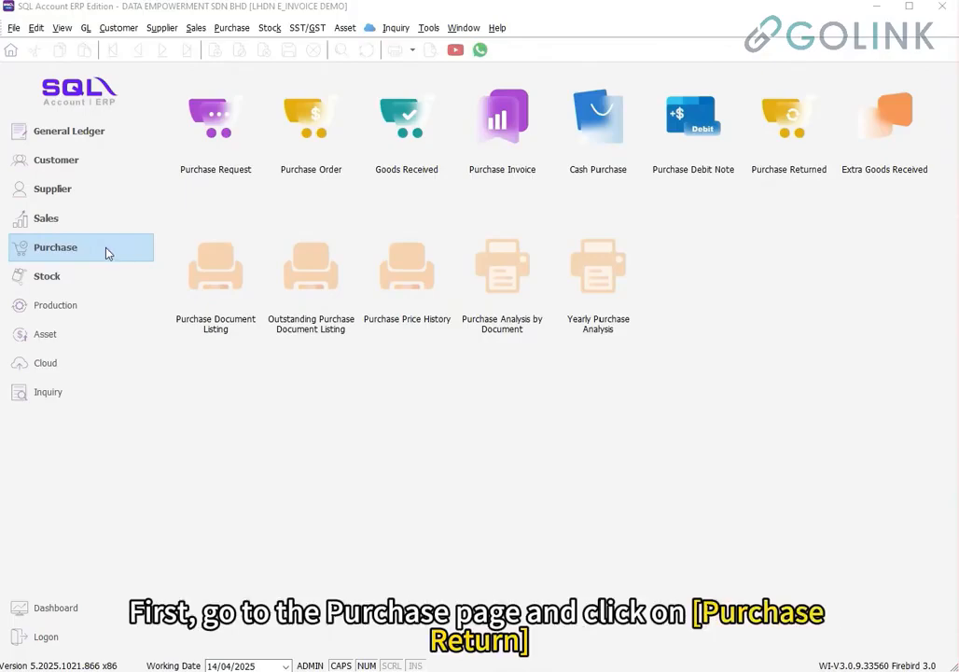
Create a new purchase return for NZ FRUITS CO. LTD with PR No N-099999
left_click(106, 253)
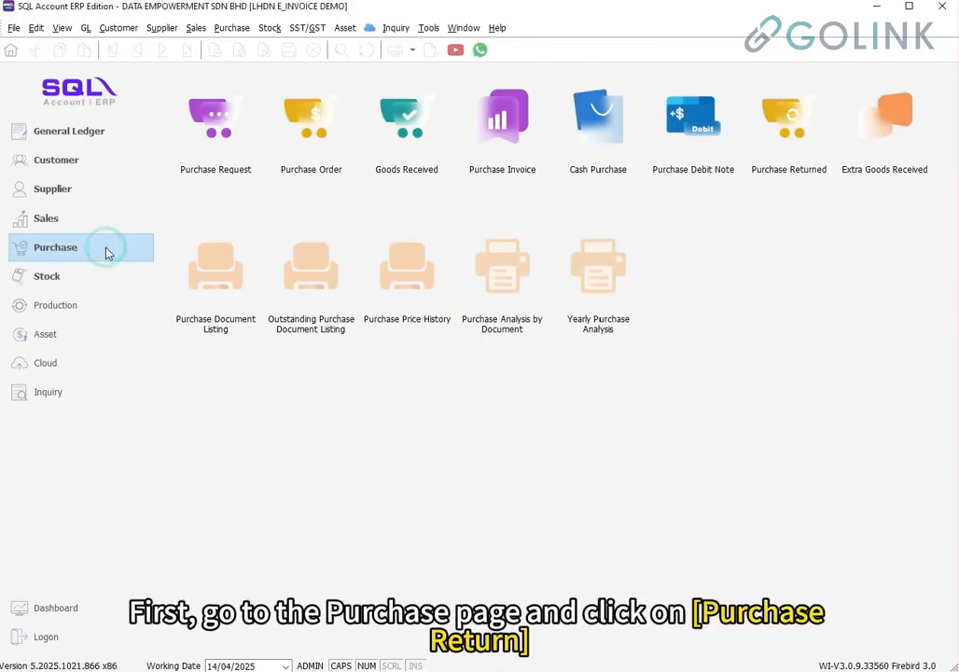
left_click(802, 131)
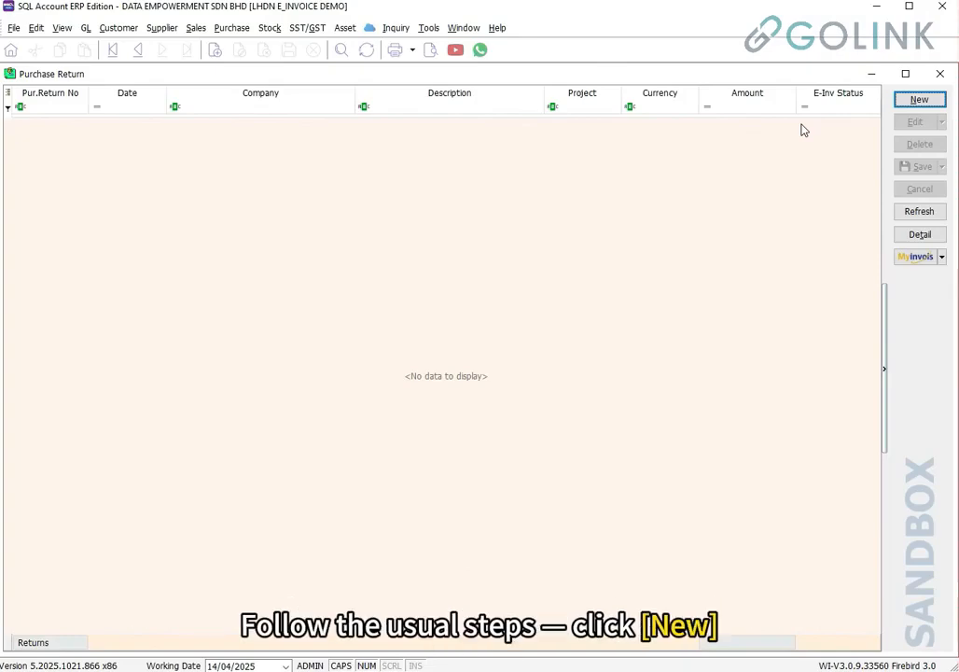
left_click(920, 99)
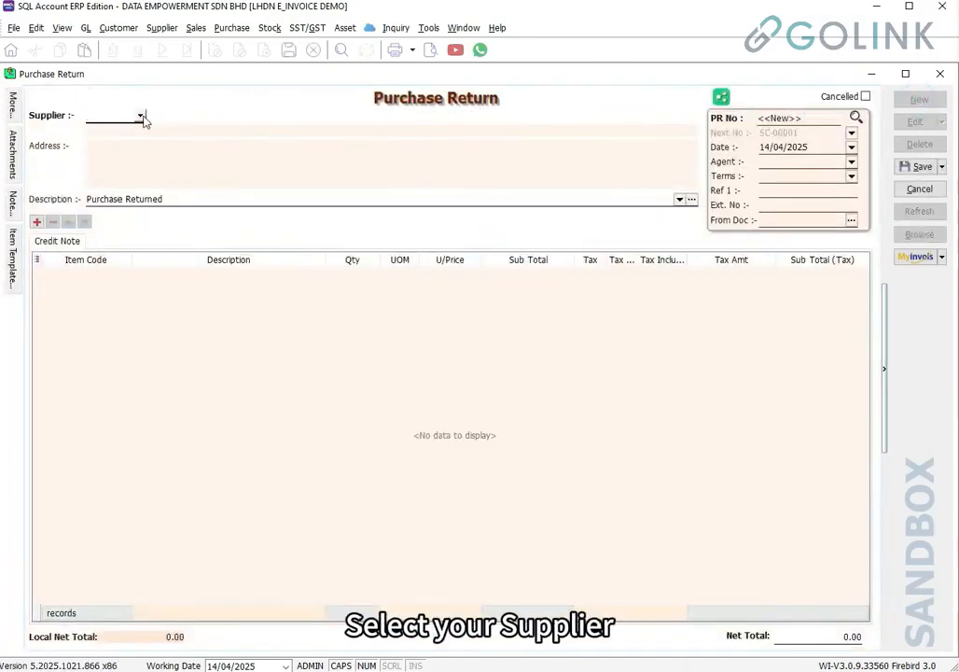
left_click(142, 116)
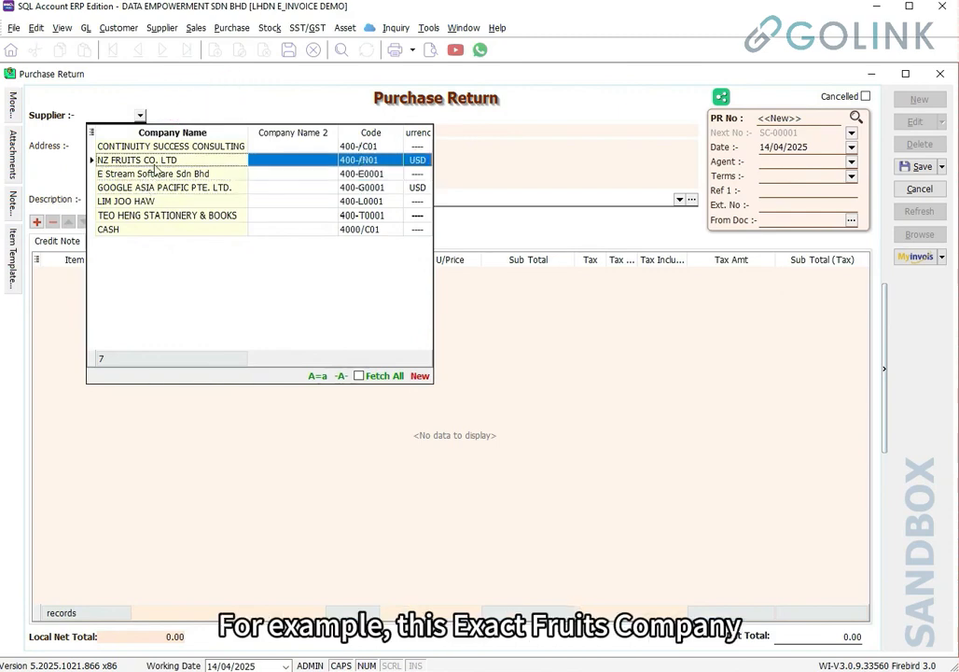
left_click(154, 160)
left_click(787, 119)
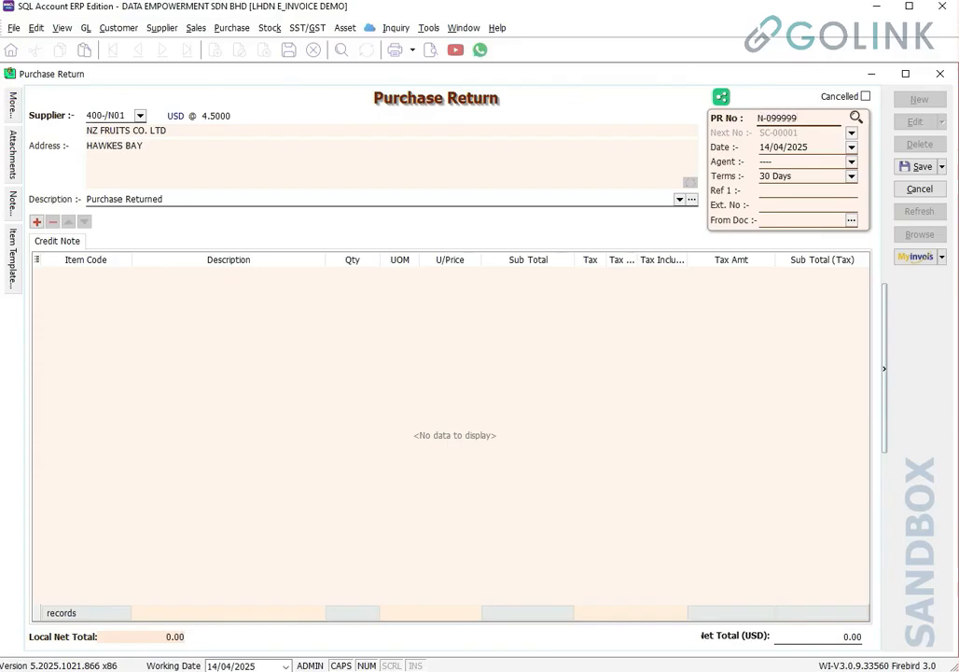
Transfer 20 NZ APPLE from purchase invoice NZF00001 into the return
right_click(406, 106)
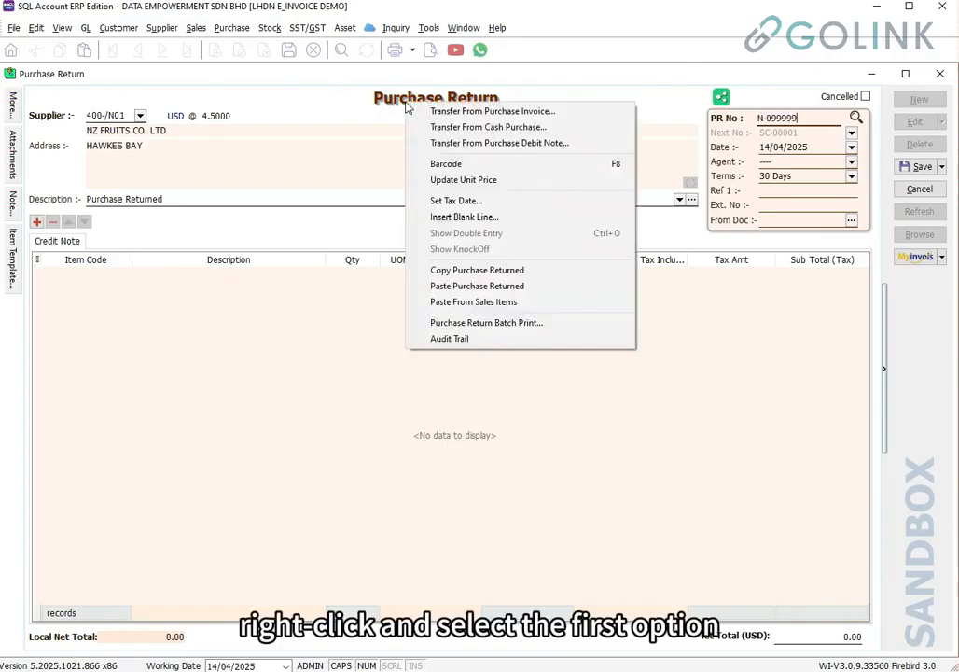
left_click(471, 111)
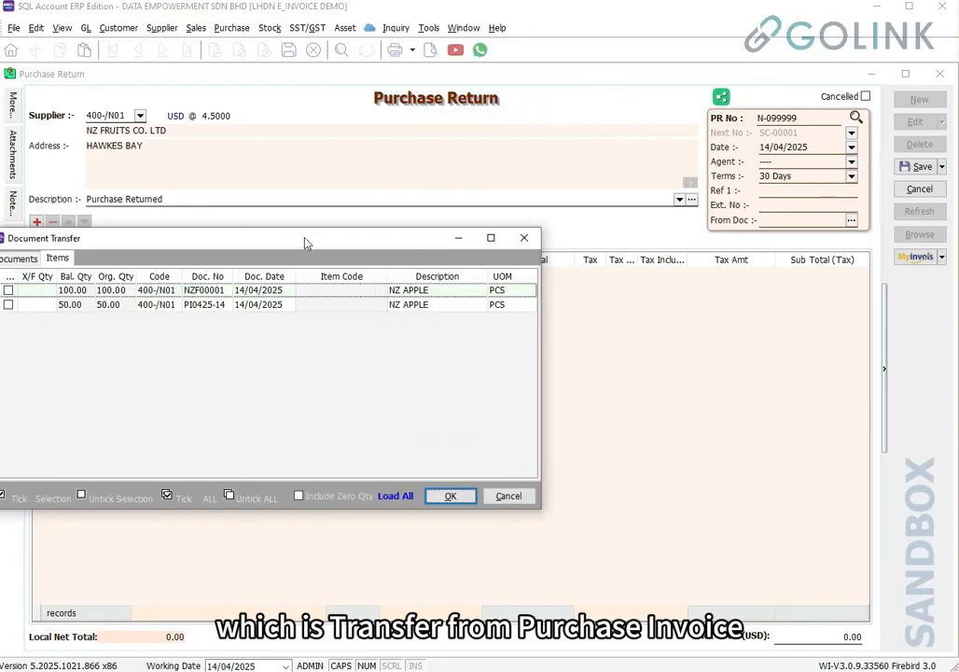
left_click_drag(305, 243, 515, 212)
left_click(242, 266)
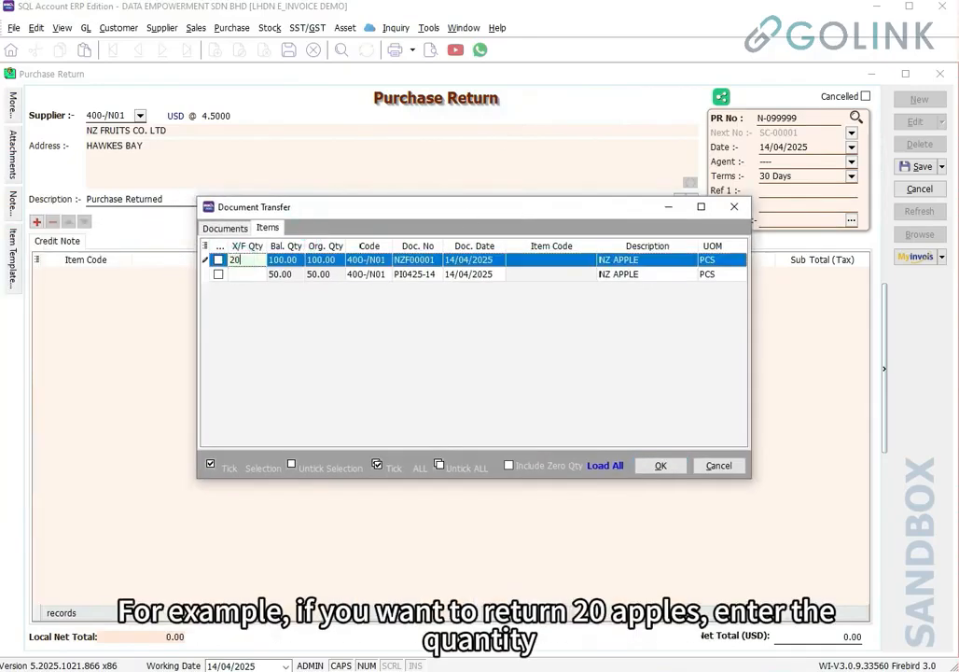
left_click(661, 466)
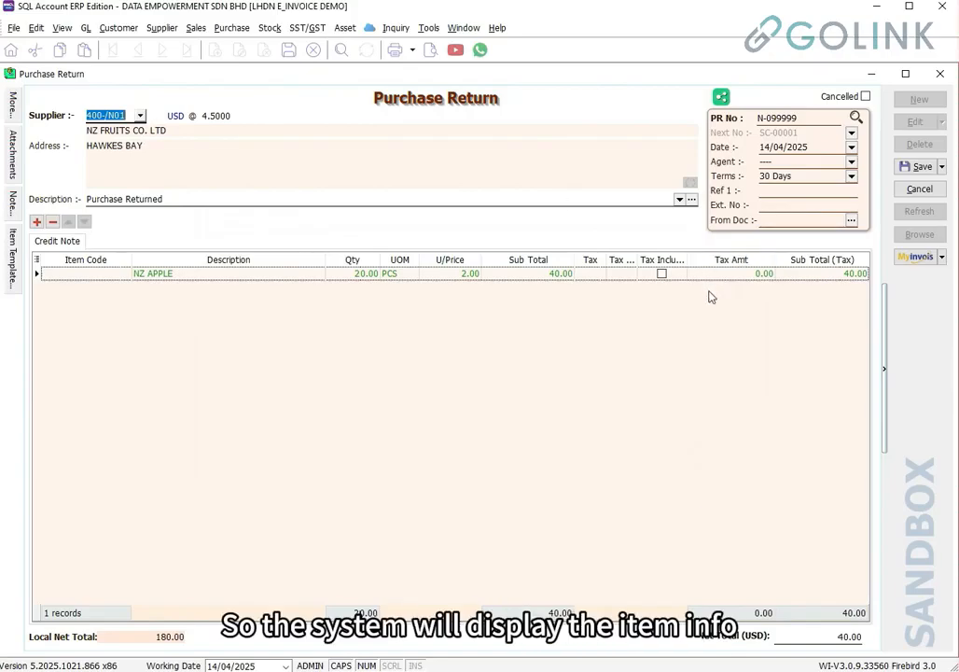
Check the MyInvois fields and save the return without knocking off NZF00001
left_click(12, 103)
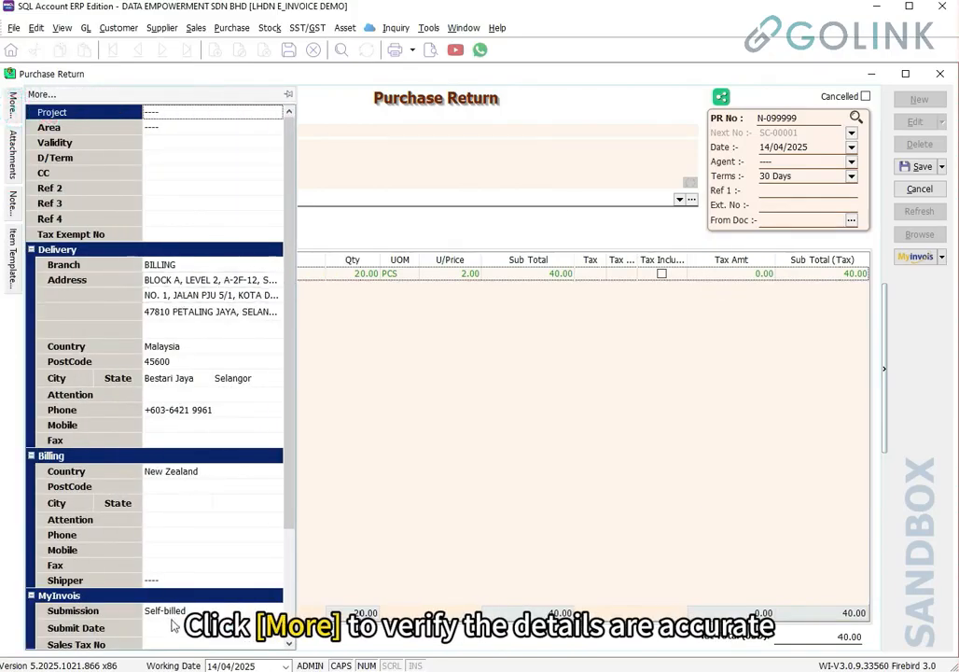
left_click(920, 166)
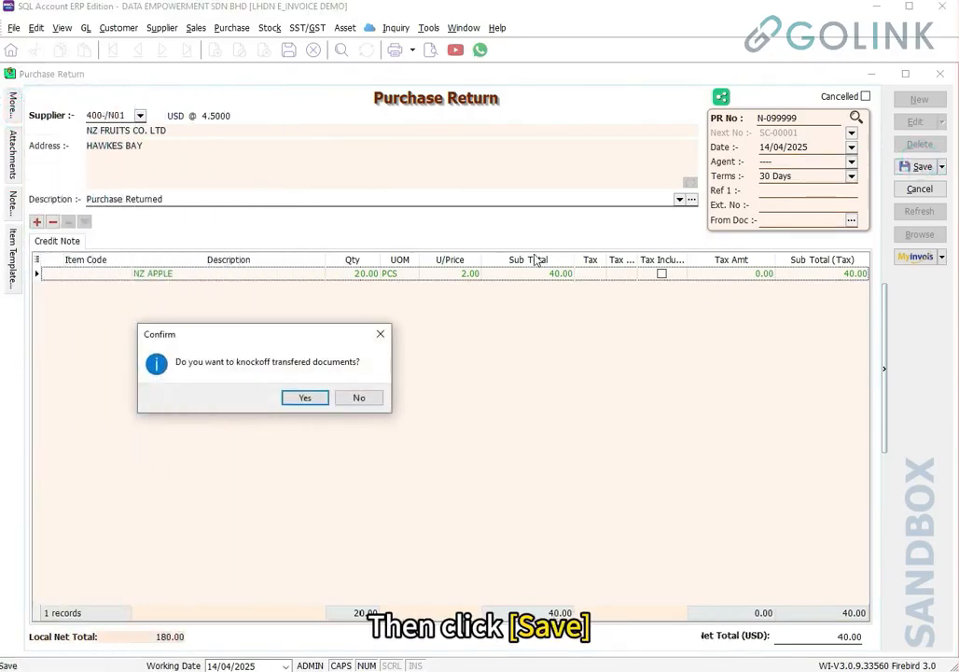
left_click_drag(284, 338, 496, 313)
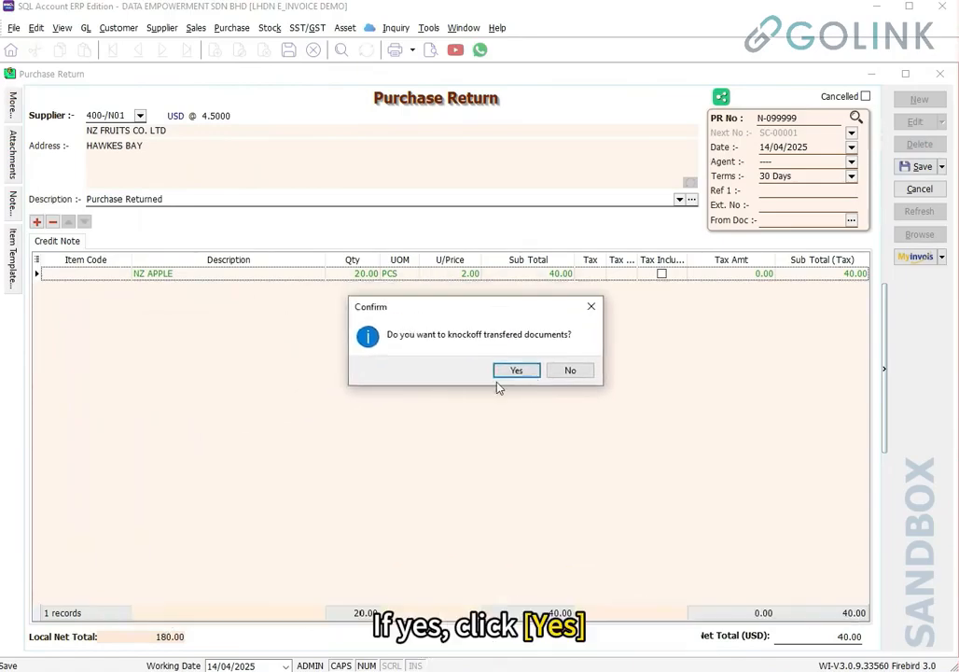
left_click(569, 371)
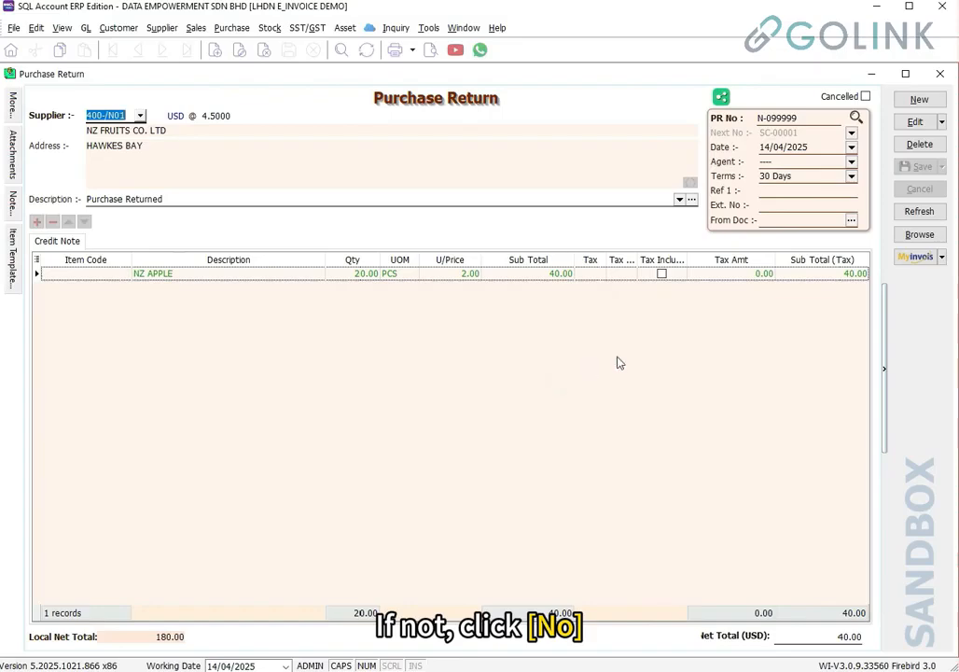
left_click(921, 259)
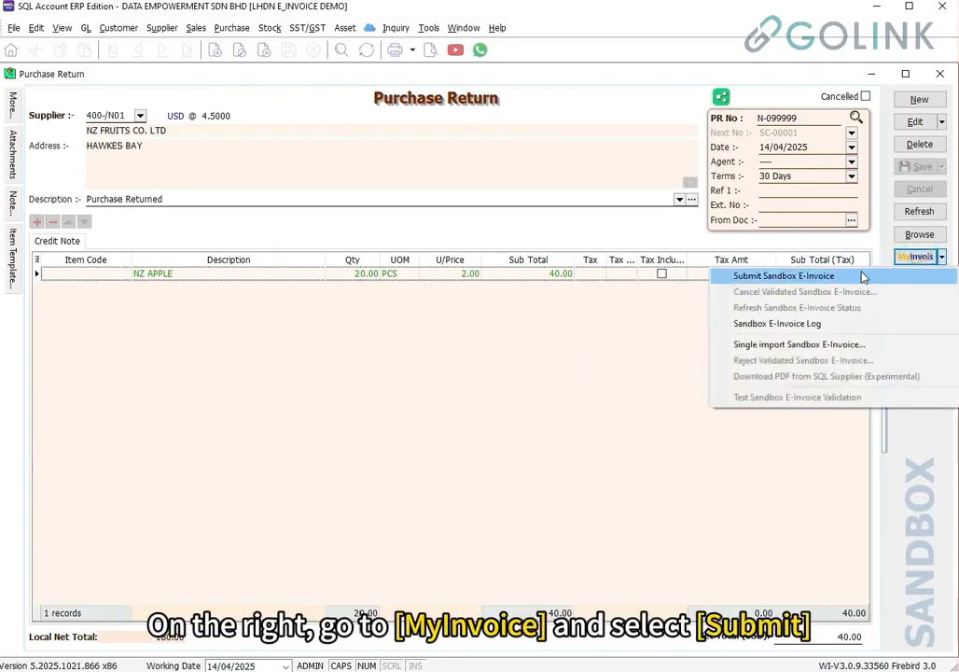
Submit N-099999 to the sandbox and review the credit note's buyer and USD 40.00 total
left_click(864, 275)
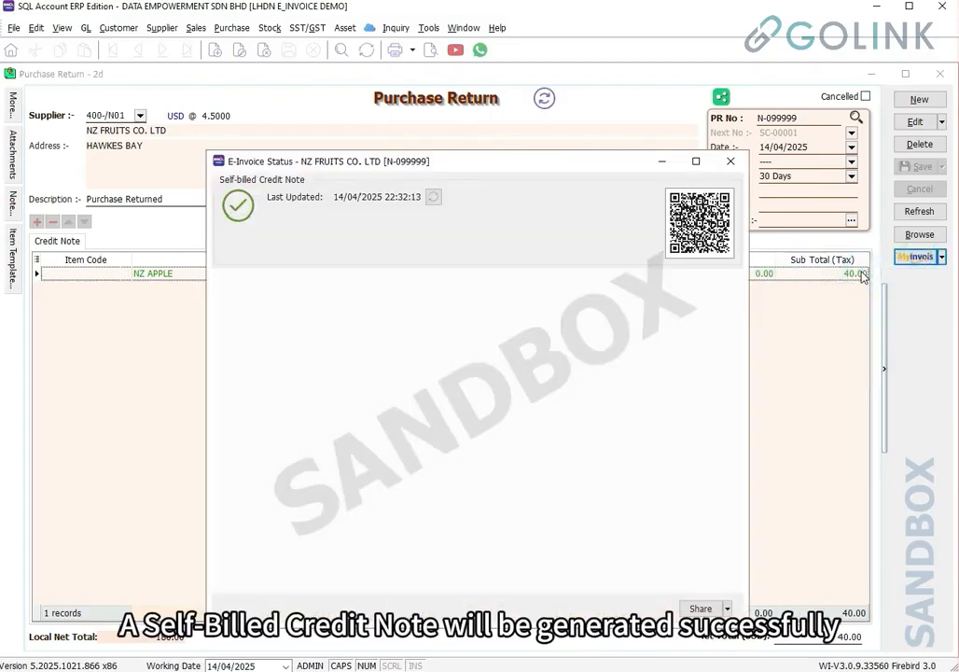
left_click_drag(378, 353, 428, 358)
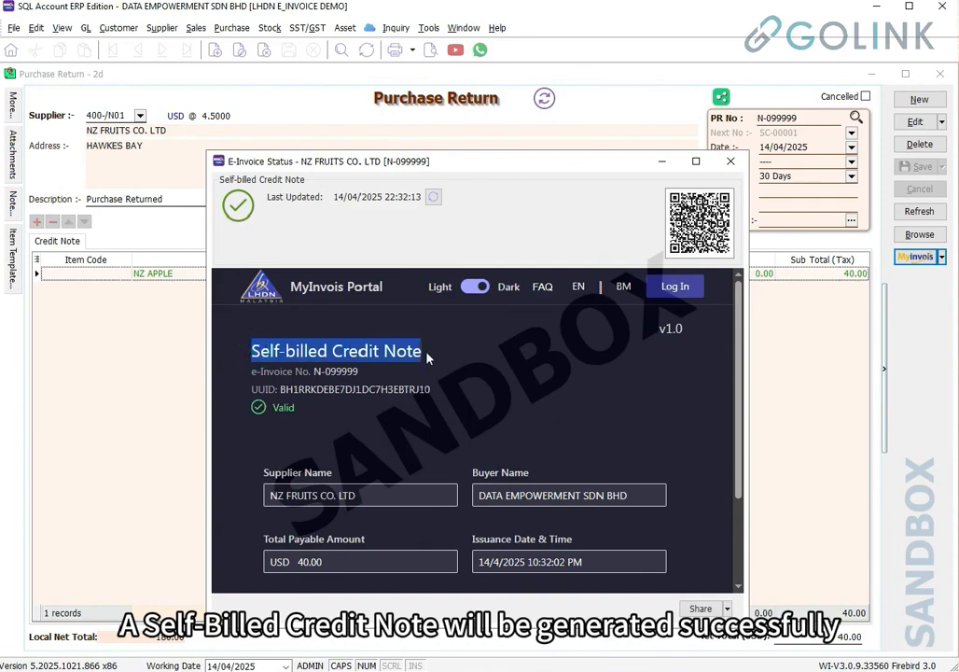
scroll(428, 358, "down", 3)
left_click_drag(370, 372, 265, 383)
left_click_drag(653, 373, 478, 372)
left_click(349, 439)
left_click_drag(349, 439, 266, 441)
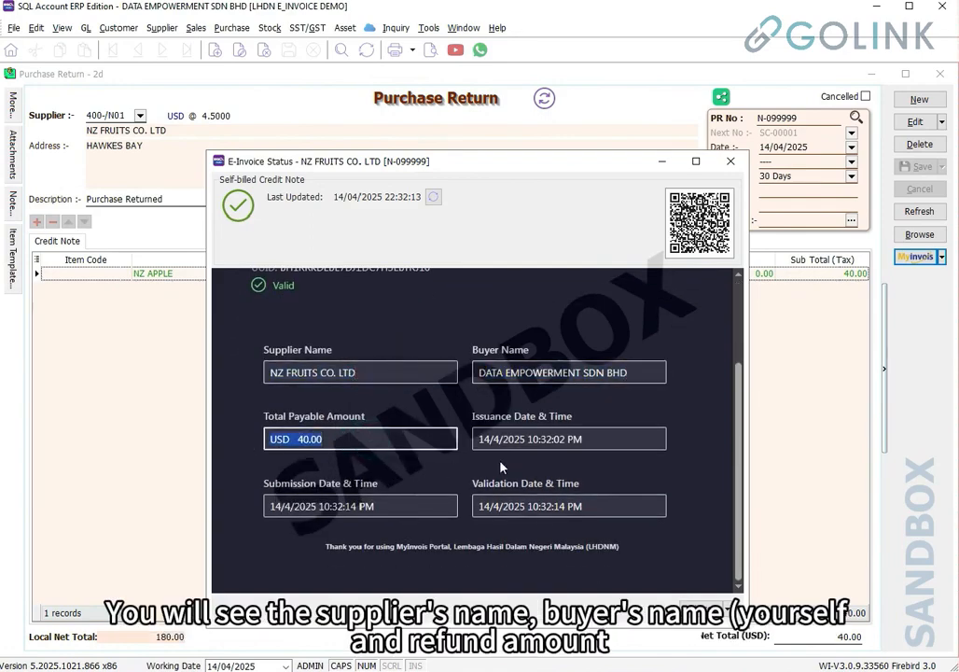
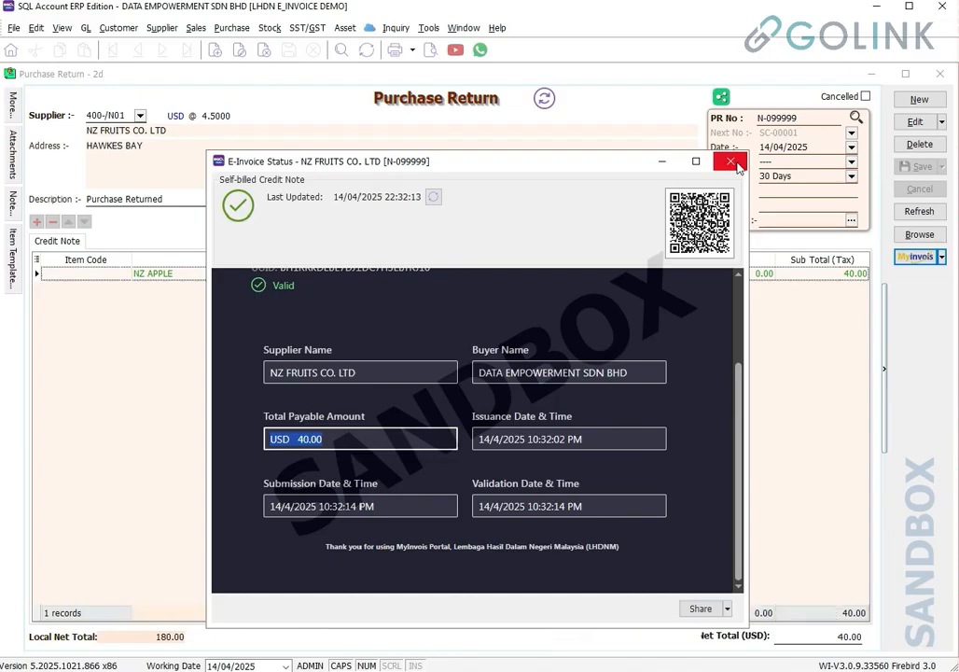
Dismiss the E-Invoice Status window confirming N-099999 as validated
left_click(734, 163)
Start a new purchase return N-012346 for supplier NZ FRUITS CO. LTD
left_click(920, 103)
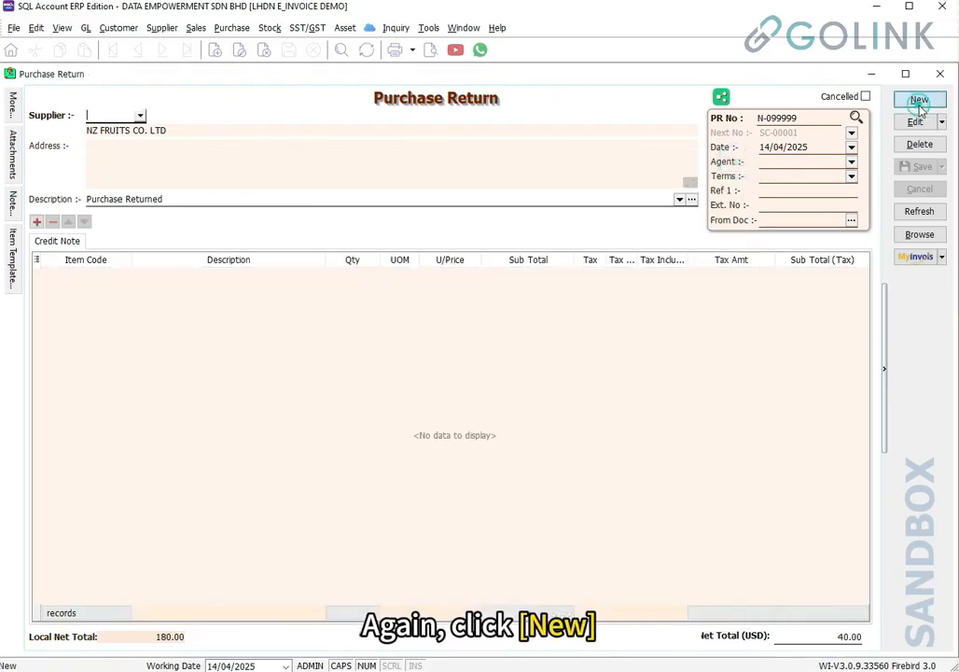
left_click(140, 115)
left_click(140, 157)
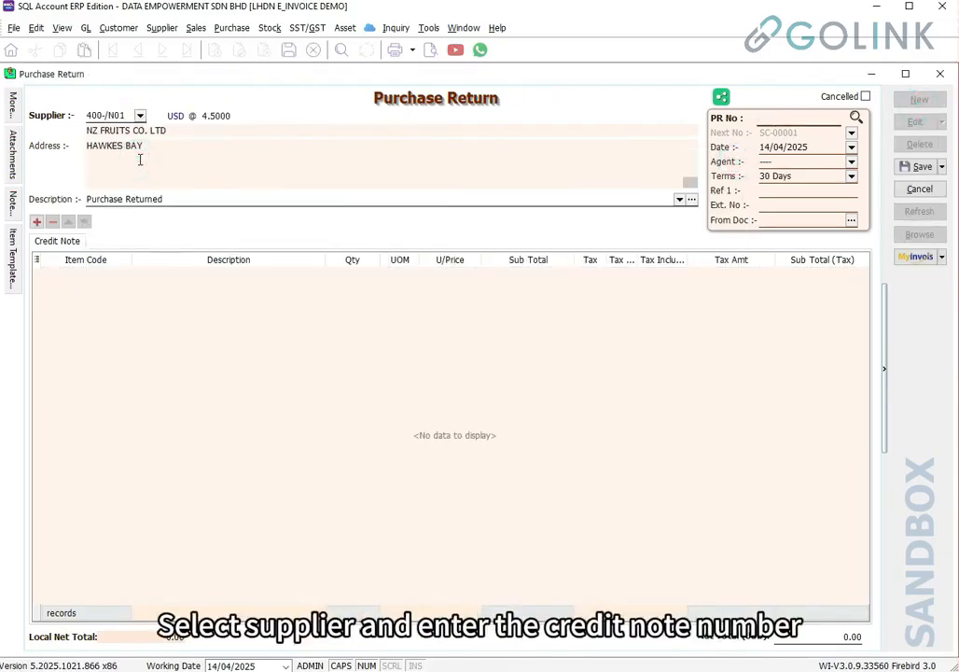
type("N-012346")
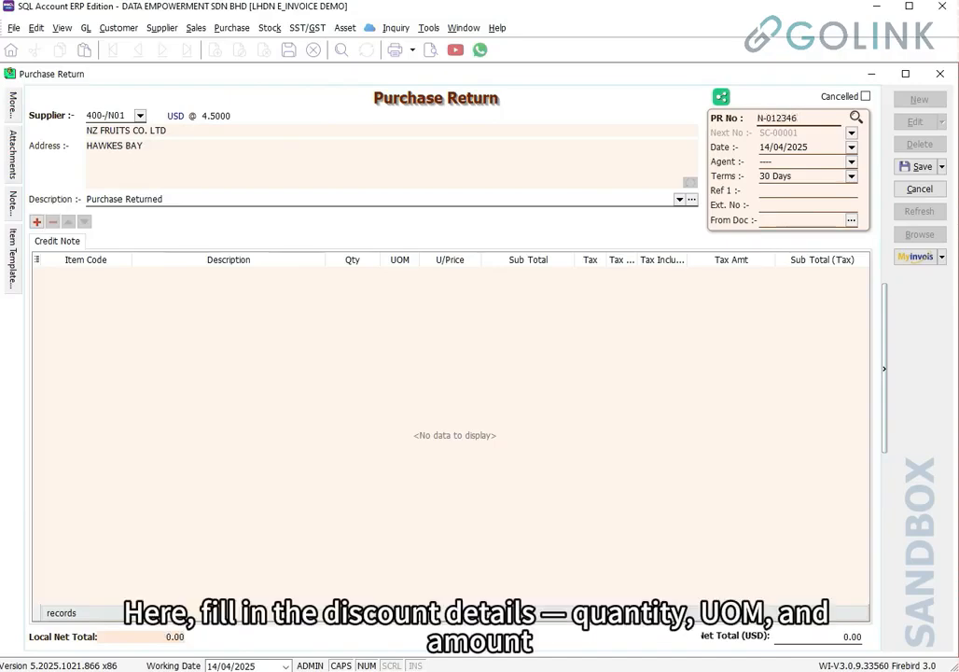
Add a DIISCOUNT line of 1 UNIT at a 10.00 unit price
left_click(168, 272)
type("DISCOUNT")
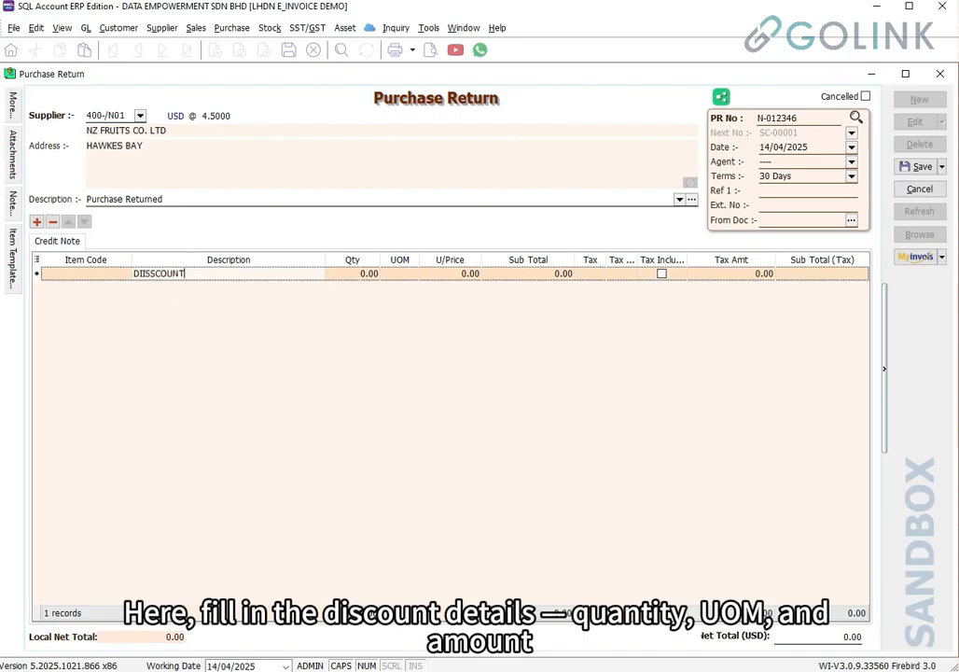
key("Tab")
type("1")
key("Tab")
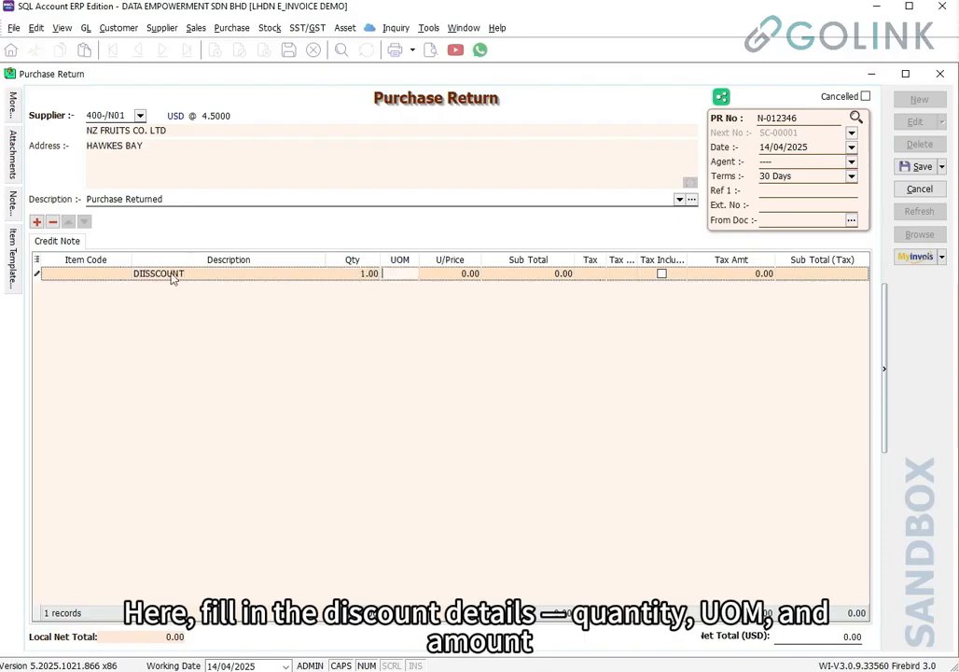
type("UNIT")
key("Tab")
type("10")
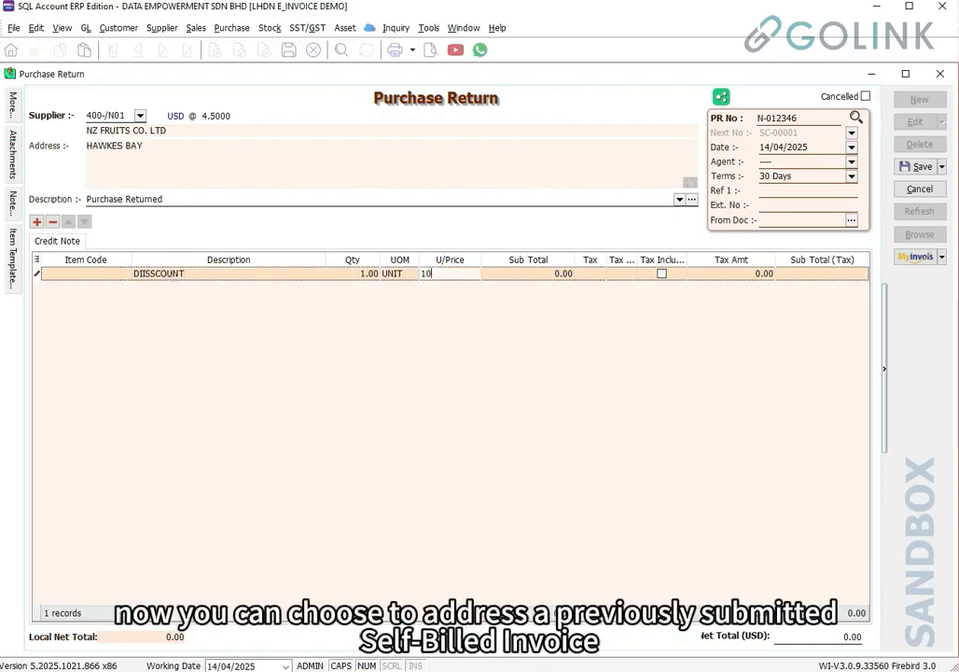
key("Tab")
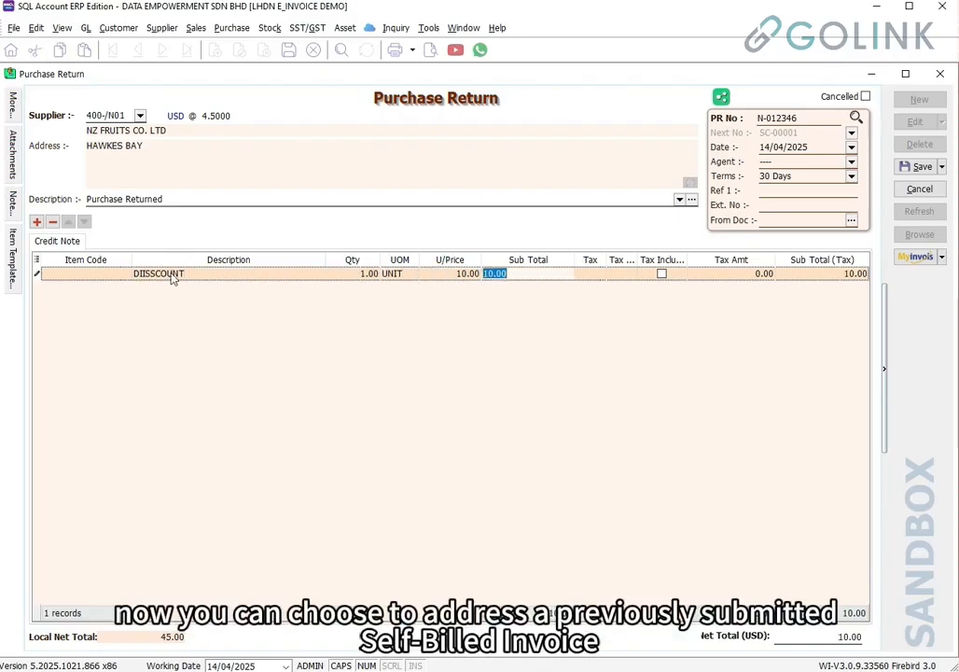
Link the return to invoice PI0425-14, check the MyInvois fields, and save it
left_click(851, 221)
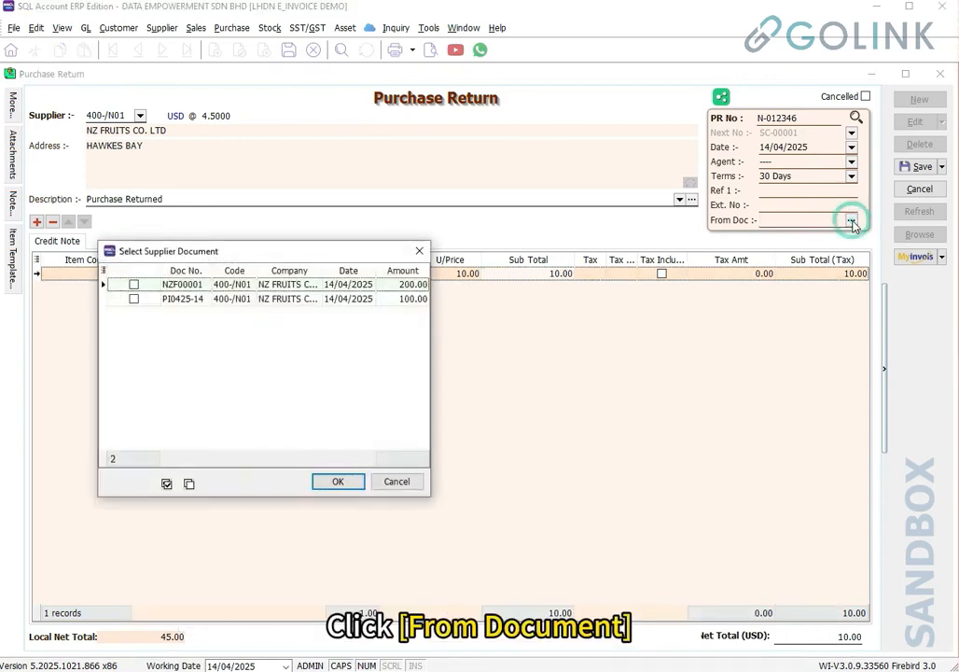
left_click(133, 299)
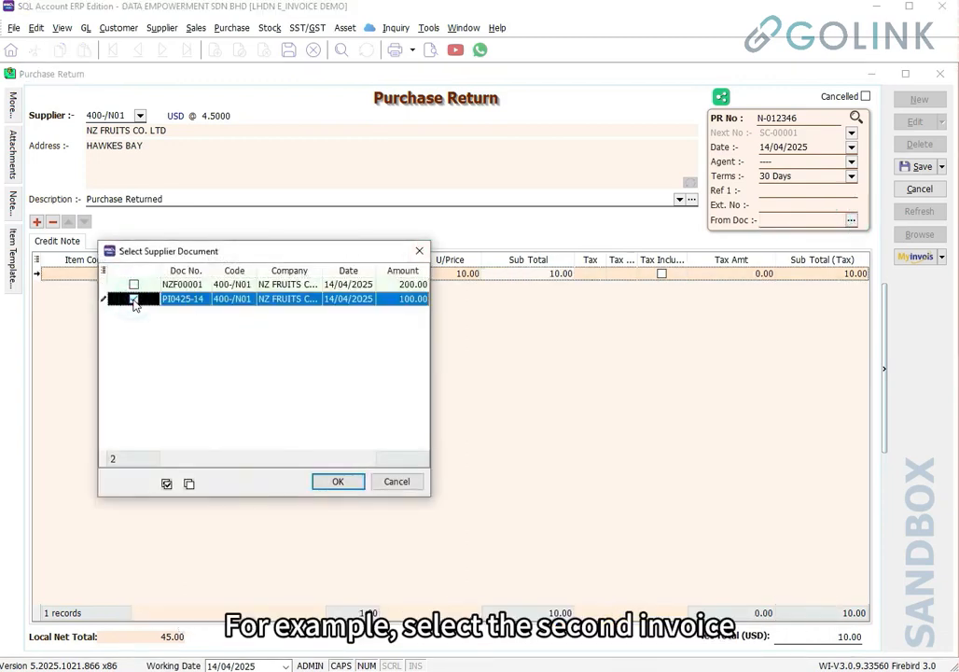
left_click(337, 482)
left_click(13, 102)
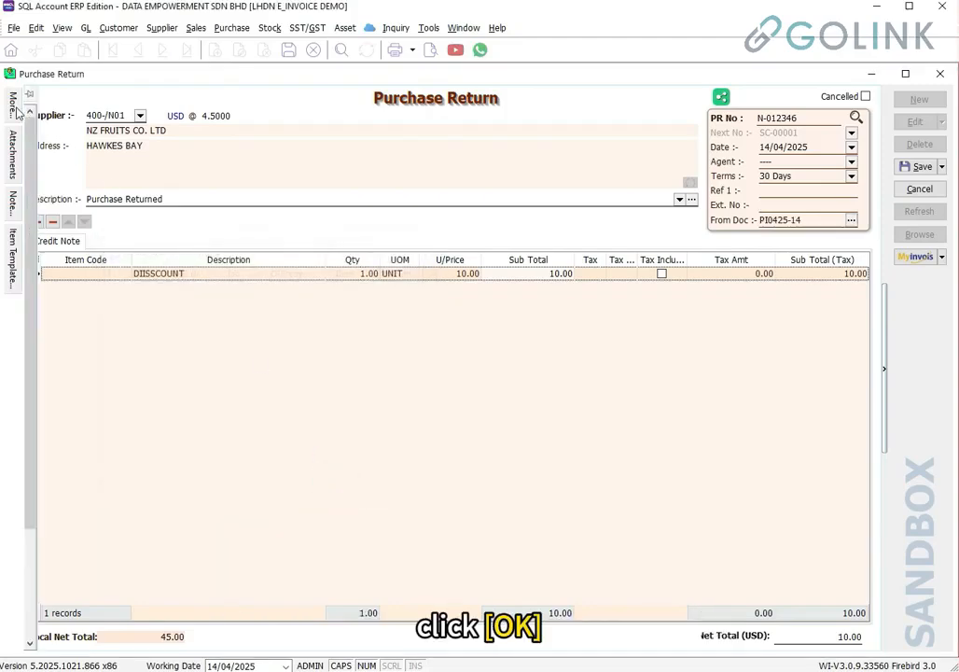
scroll(224, 533, "down", 3)
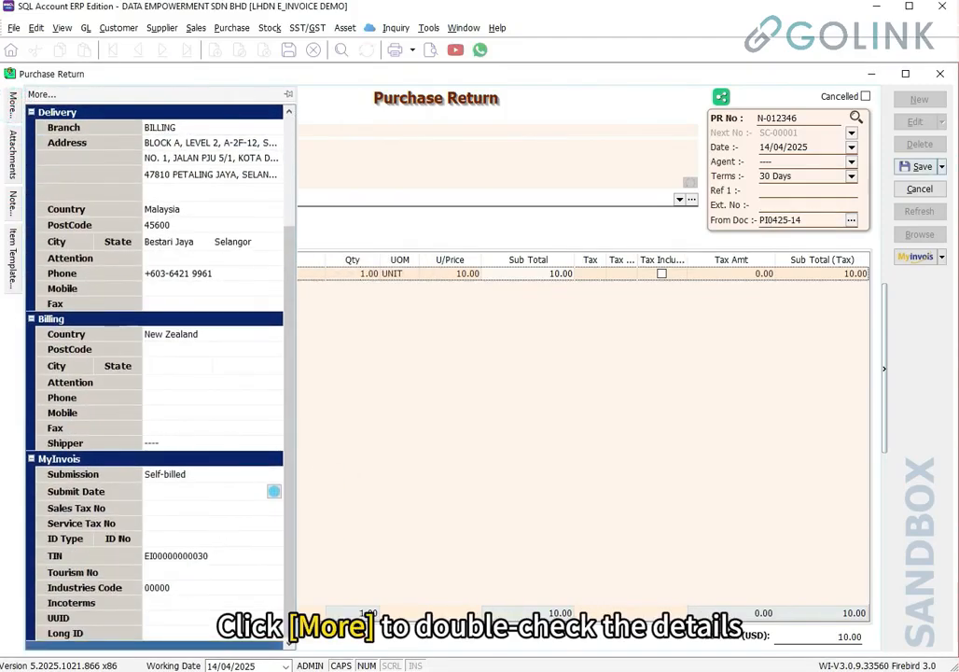
left_click(922, 167)
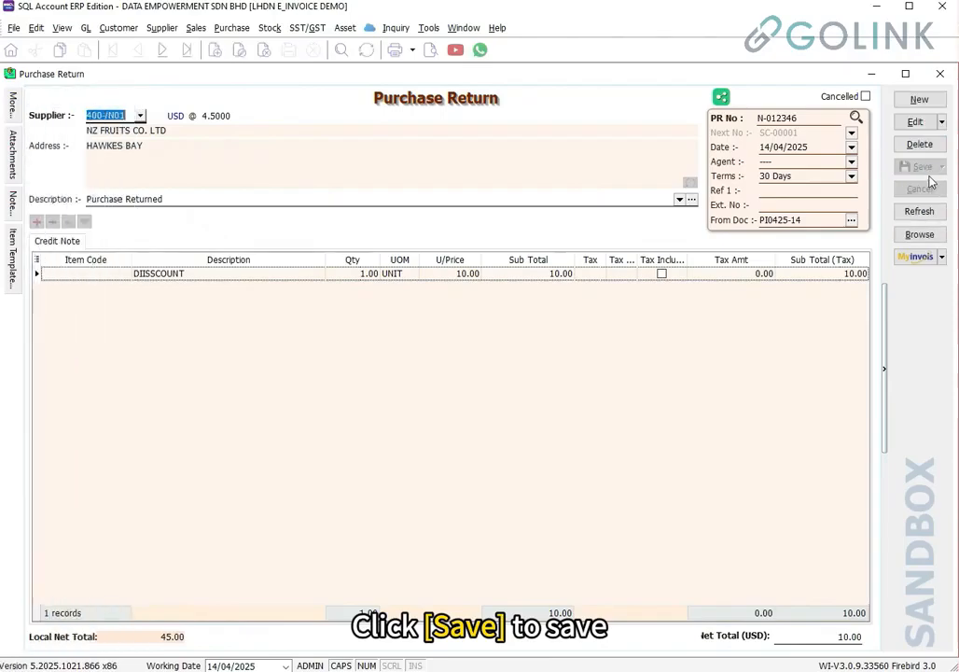
Submit N-012346 to the sandbox and review its supplier, buyer and USD 10.00 total payable
left_click(916, 256)
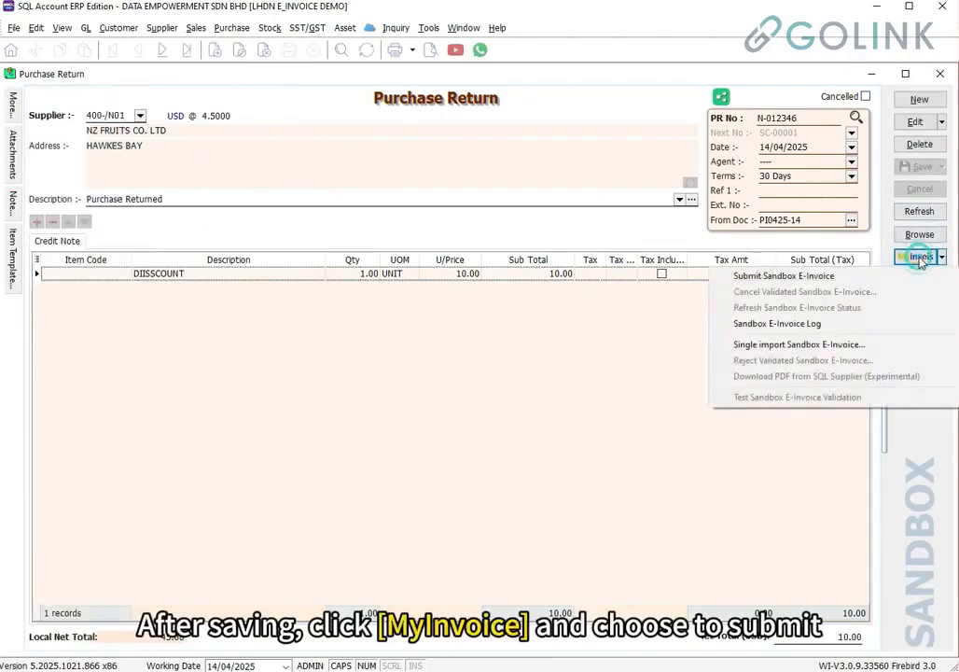
left_click(801, 279)
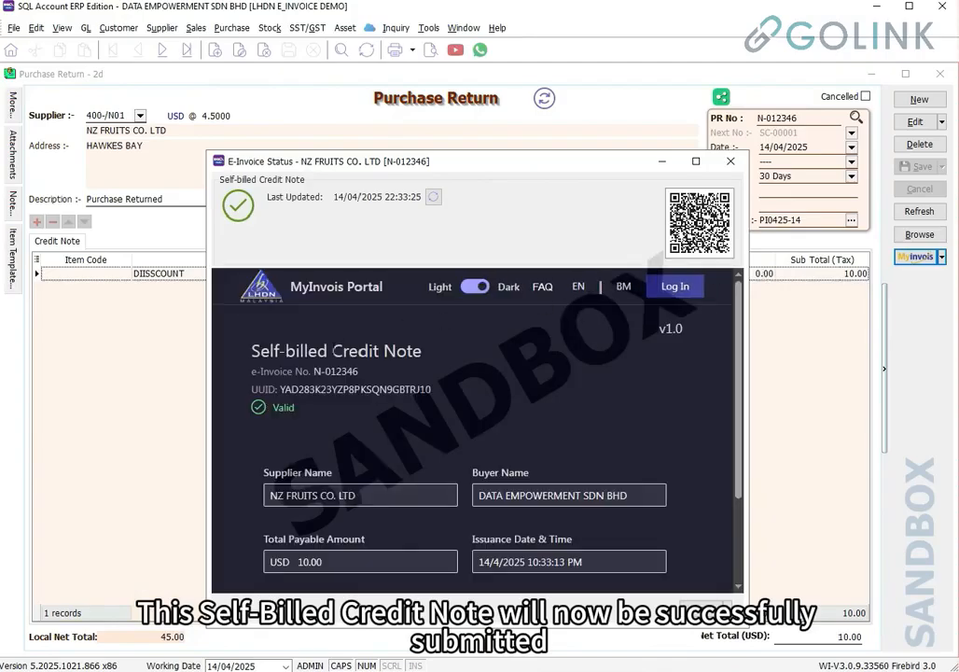
scroll(334, 356, "down", 1)
left_click(369, 423)
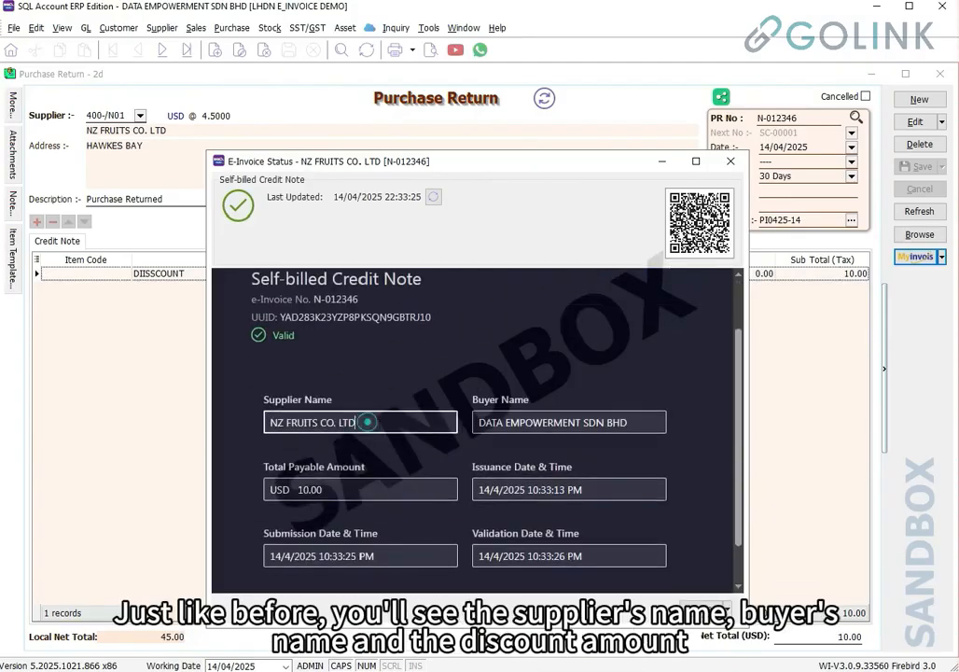
left_click_drag(378, 423, 268, 423)
left_click(607, 424)
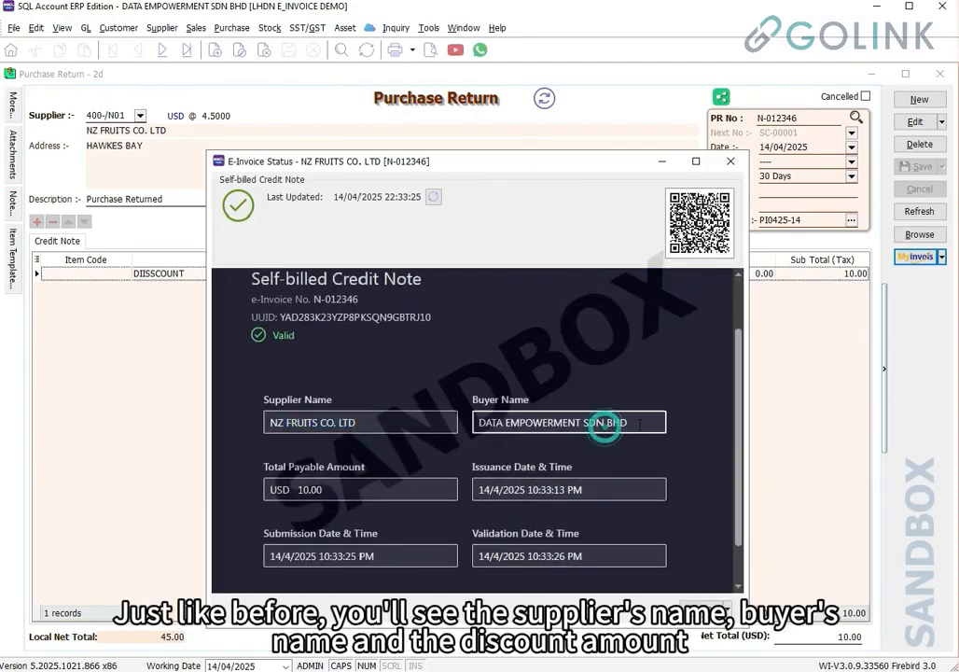
left_click_drag(639, 424, 471, 430)
left_click(348, 487)
left_click_drag(357, 488, 254, 497)
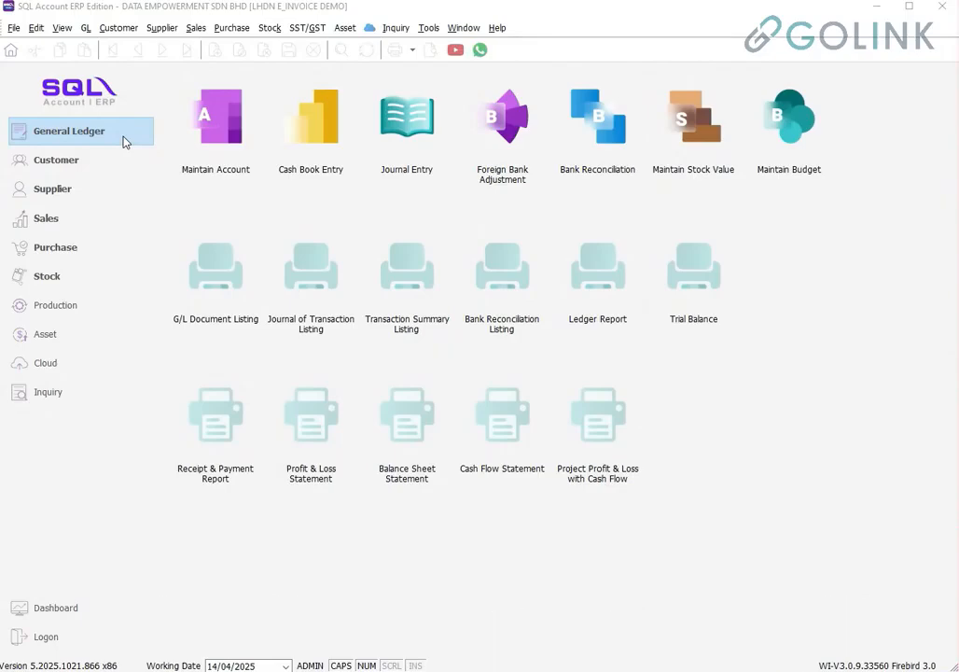
Go to General Ledger's Cash Book Entry list and start a new official receipt
left_click(124, 141)
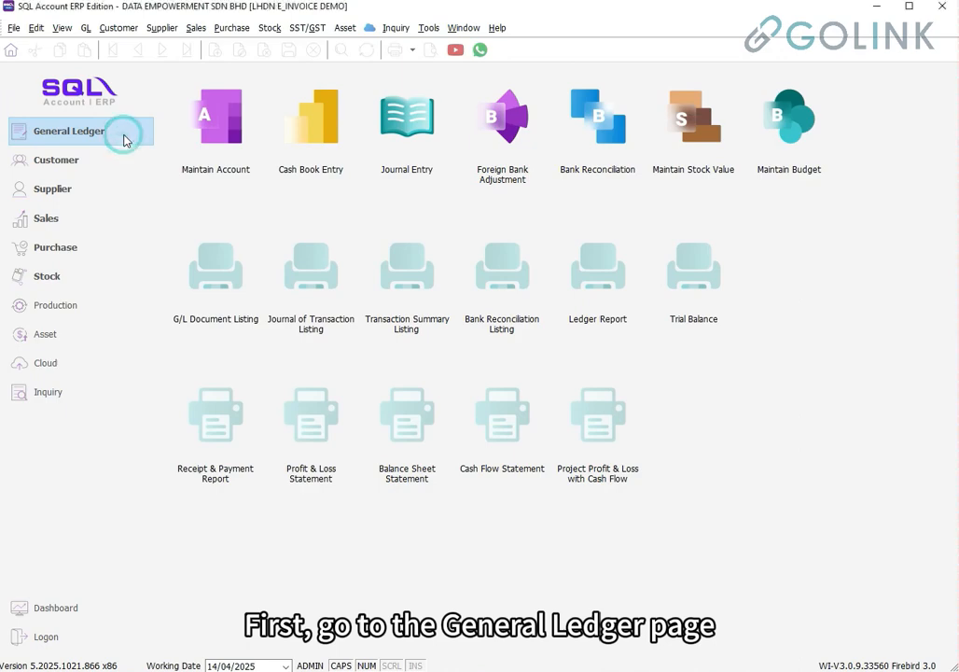
left_click(318, 154)
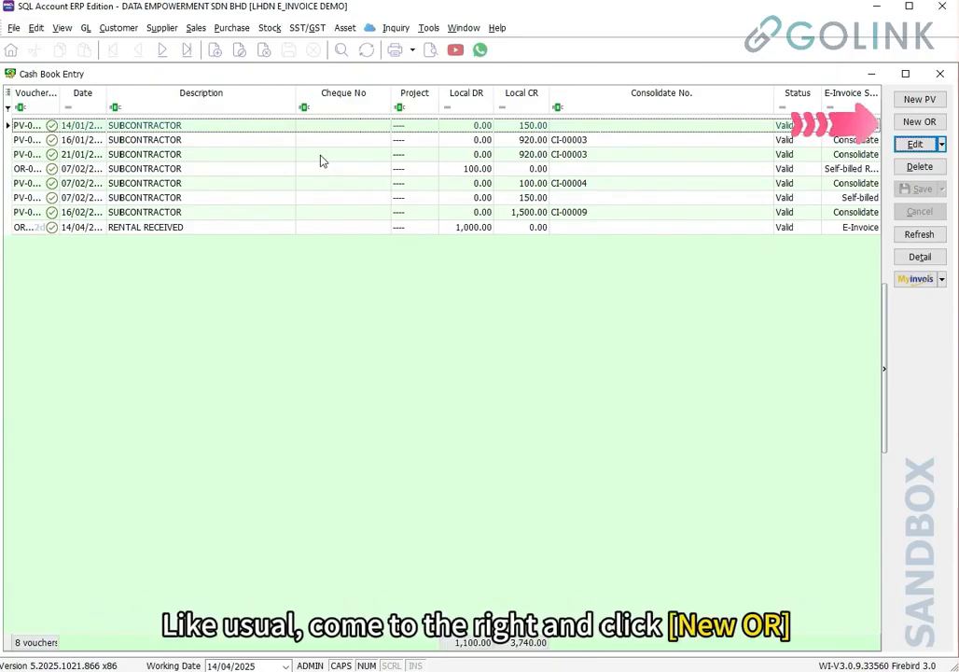
left_click(919, 123)
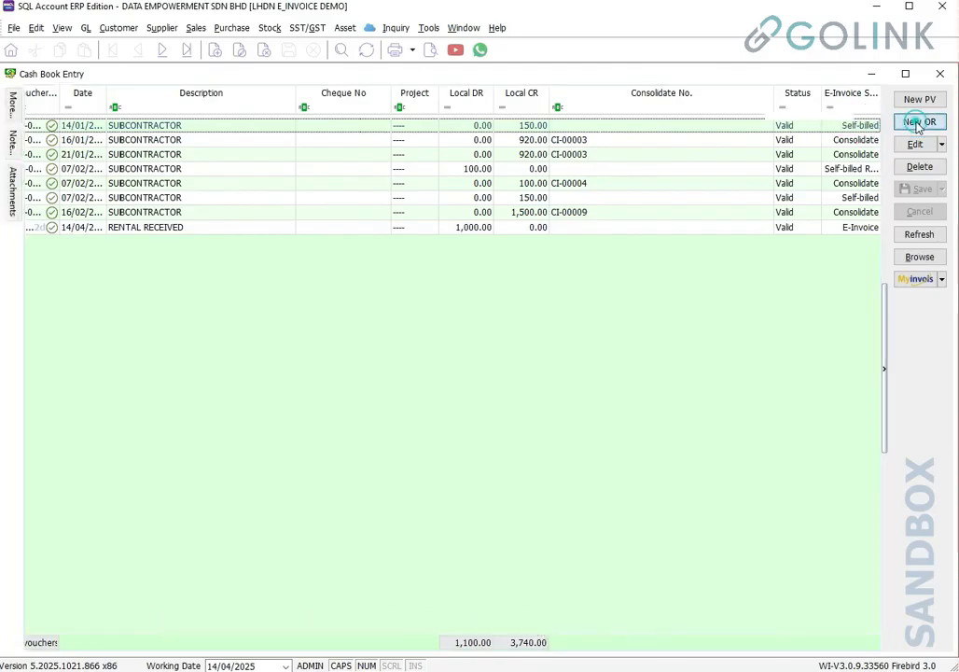
Add a 1,000.00 line on account 531-000 RENTAL INCOME
left_click(85, 301)
type("RE")
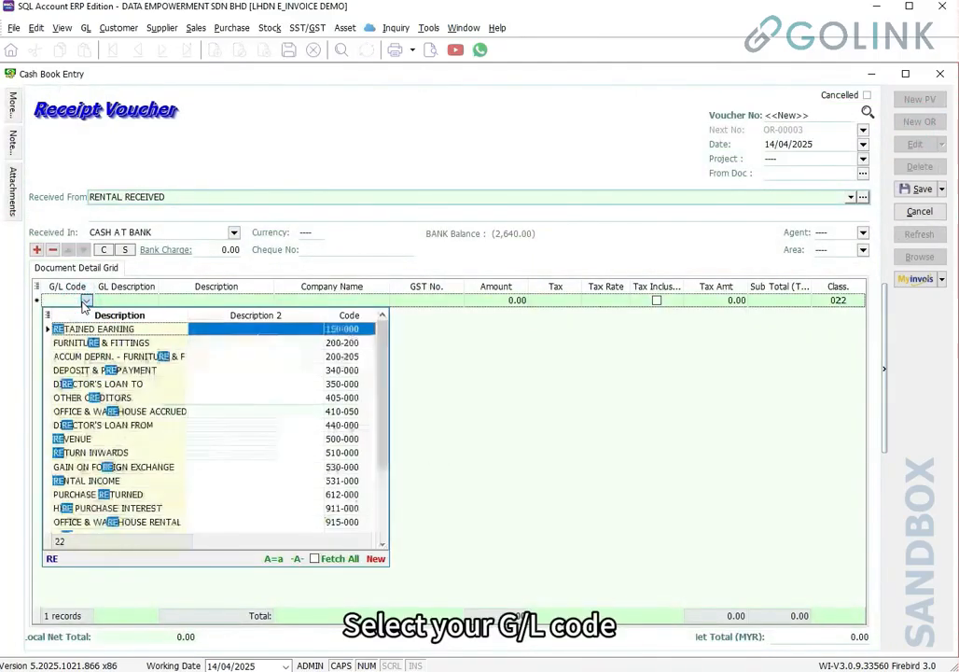
type("NTAL")
key("Return")
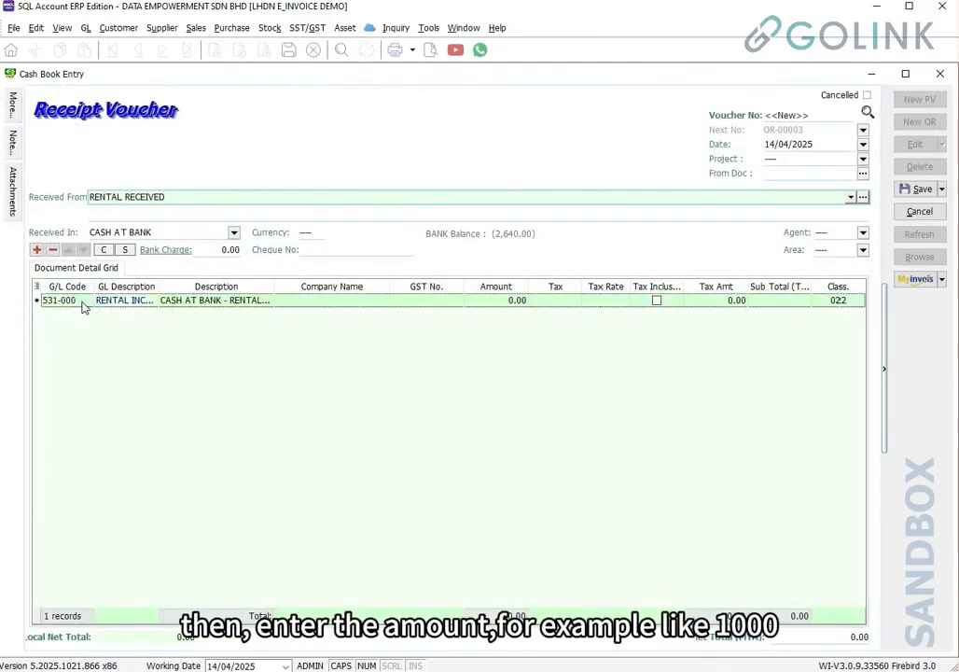
left_click(515, 301)
type("1000")
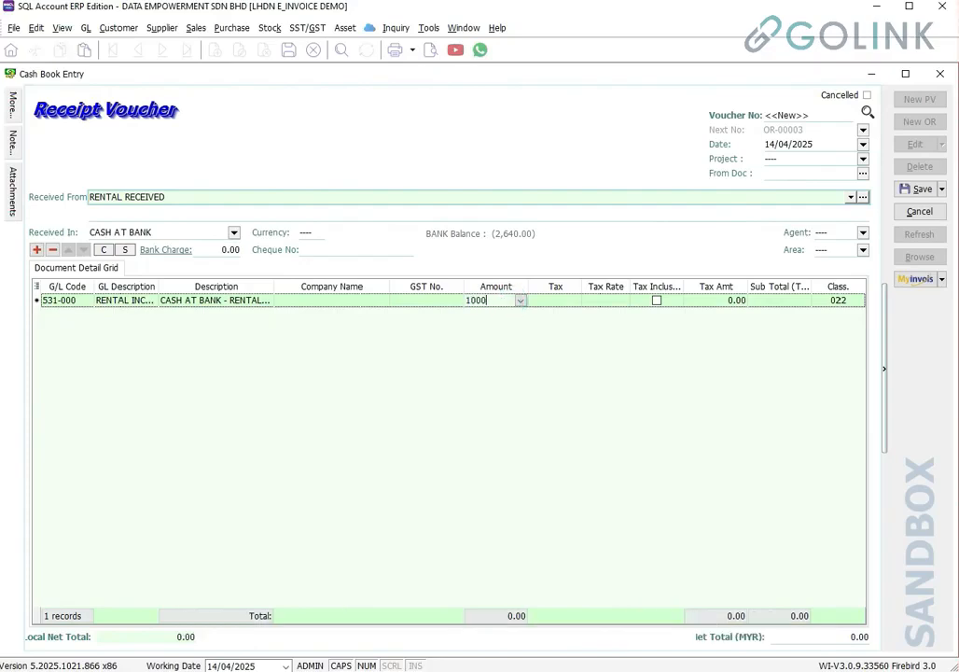
key("Tab")
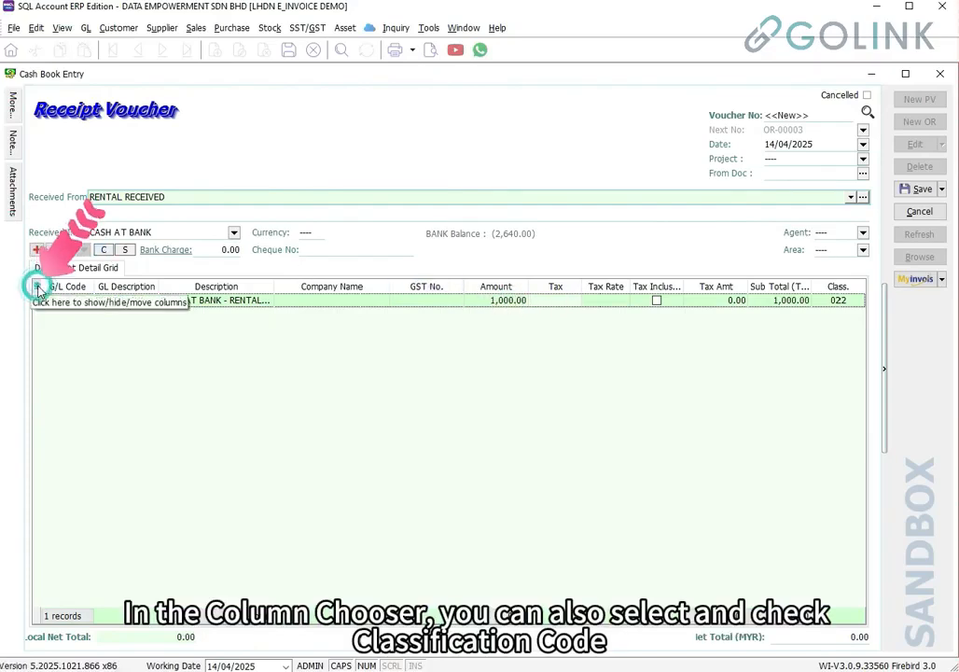
Check that the line's classification code stays 022
left_click(38, 288)
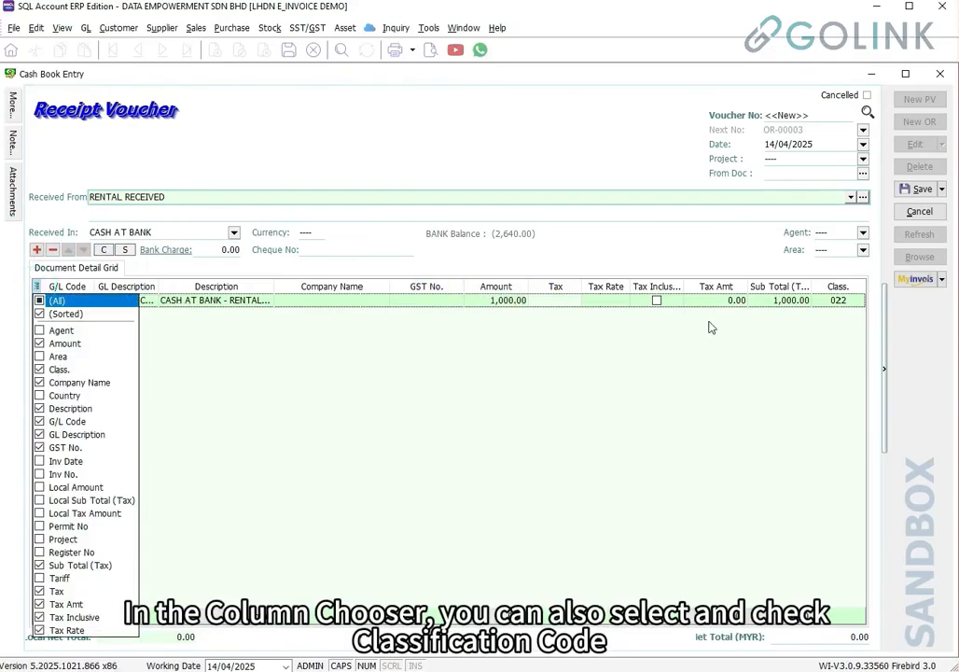
left_click(858, 306)
left_click(858, 303)
left_click(858, 302)
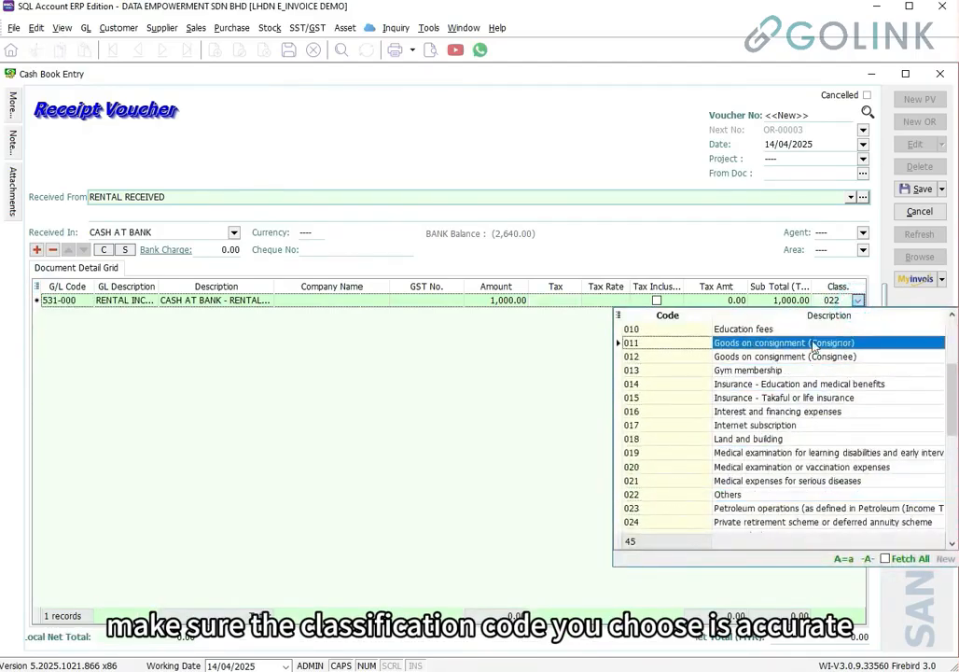
left_click(13, 104)
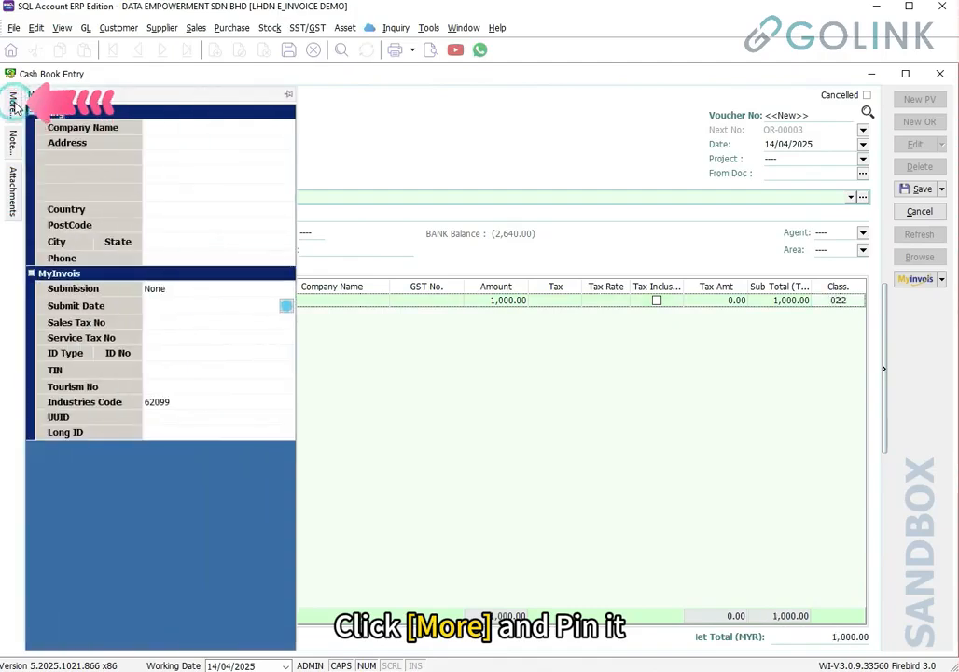
Pin the MyInvois details panel and enter the tenant's name as company name
left_click(289, 94)
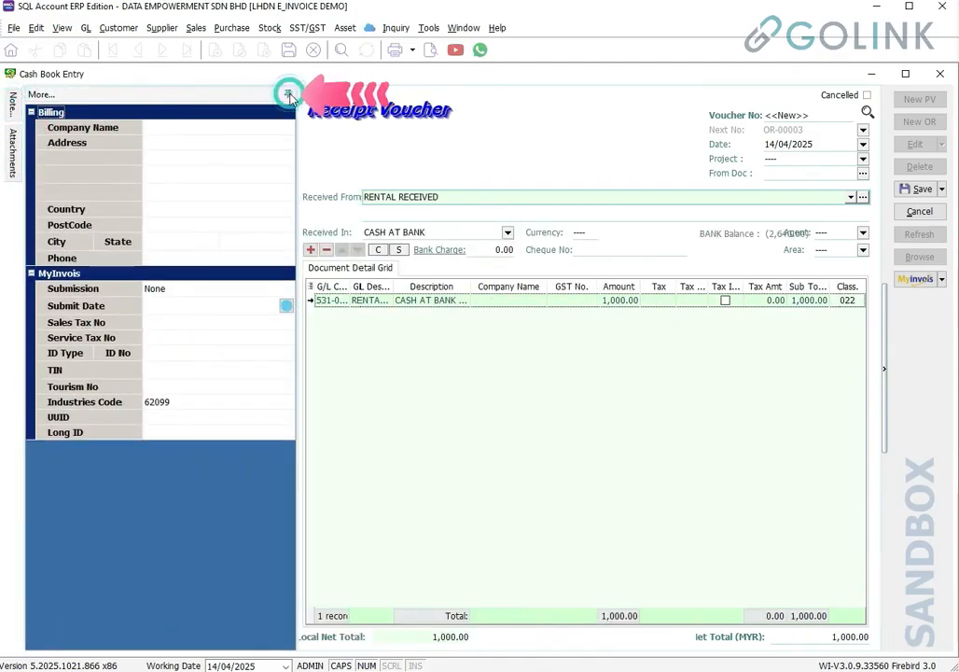
left_click(171, 129)
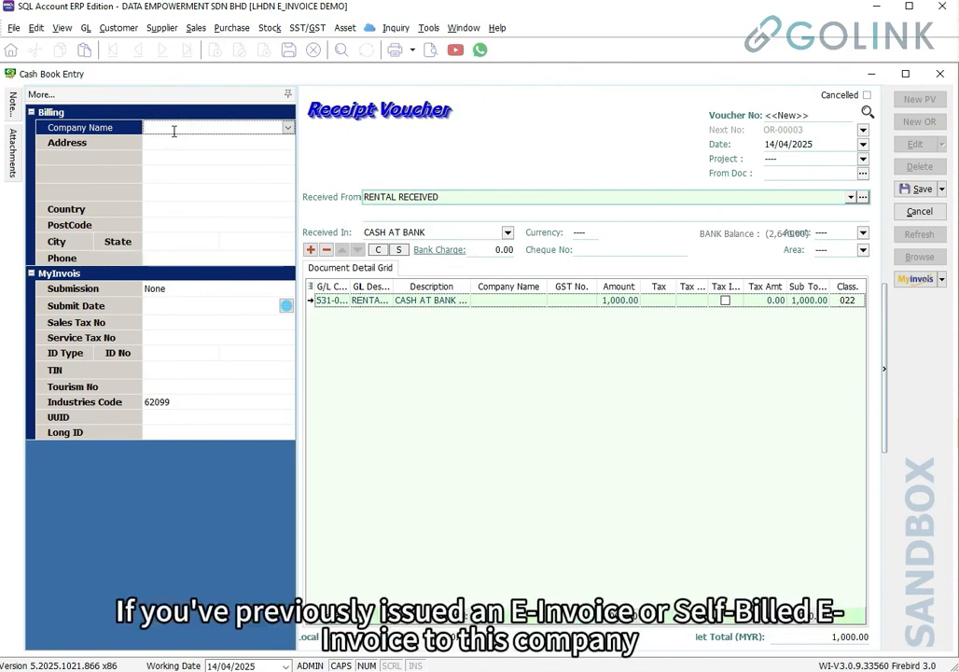
left_click(288, 129)
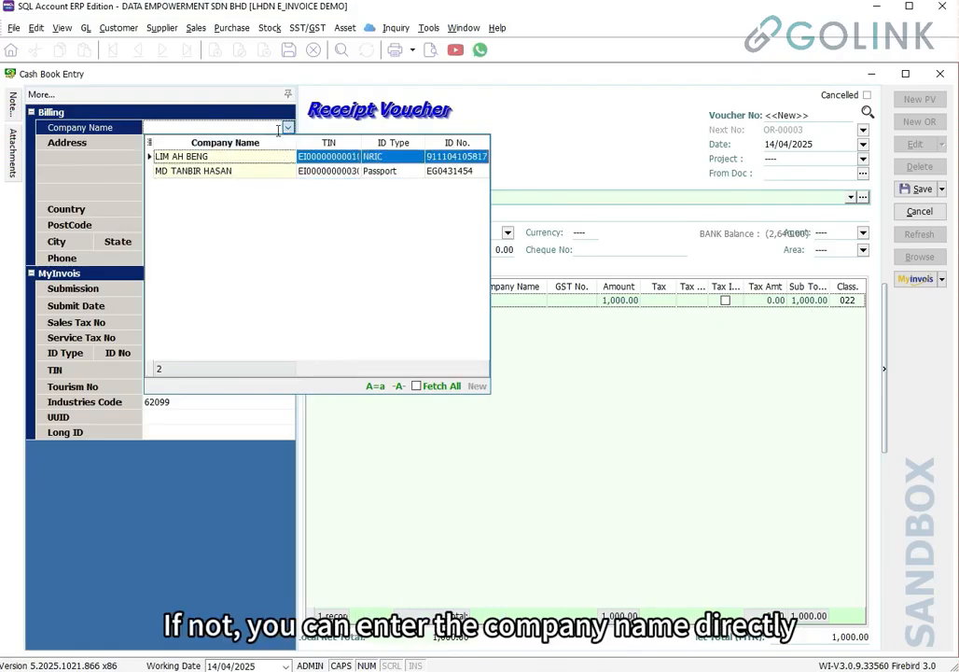
left_click(275, 128)
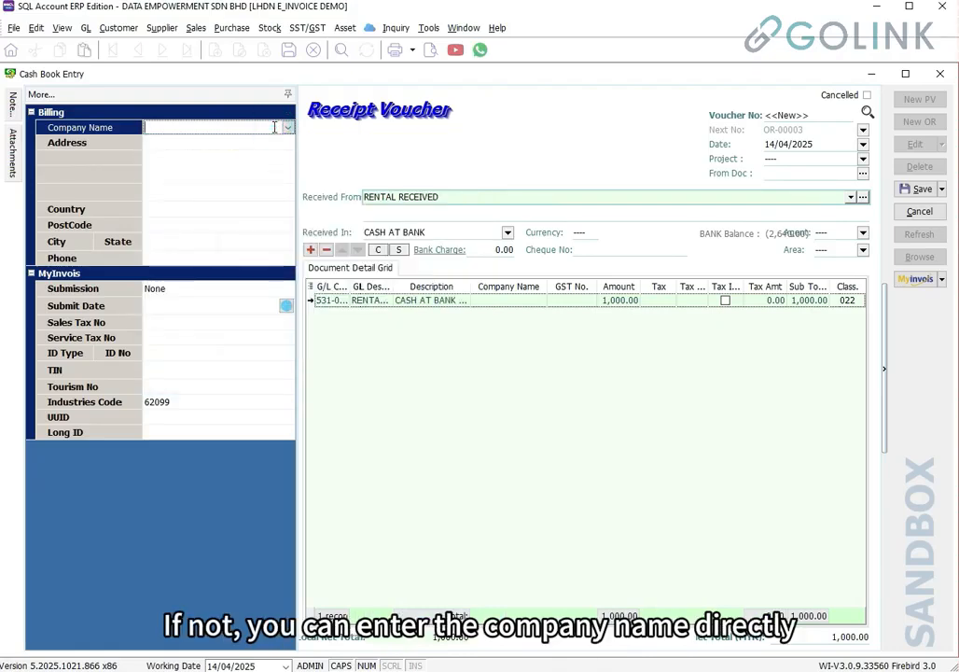
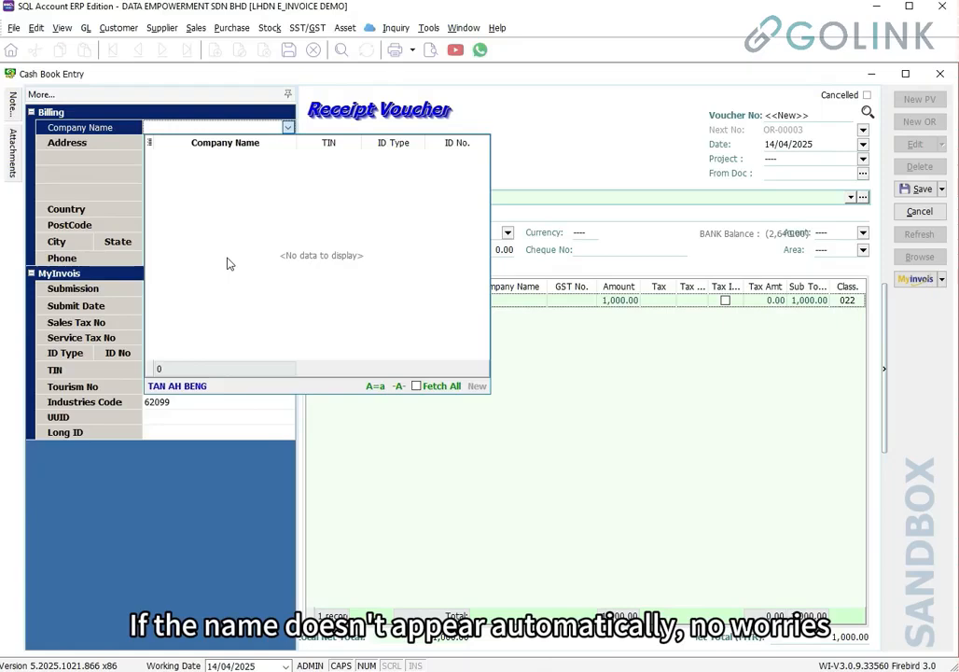
key("Return")
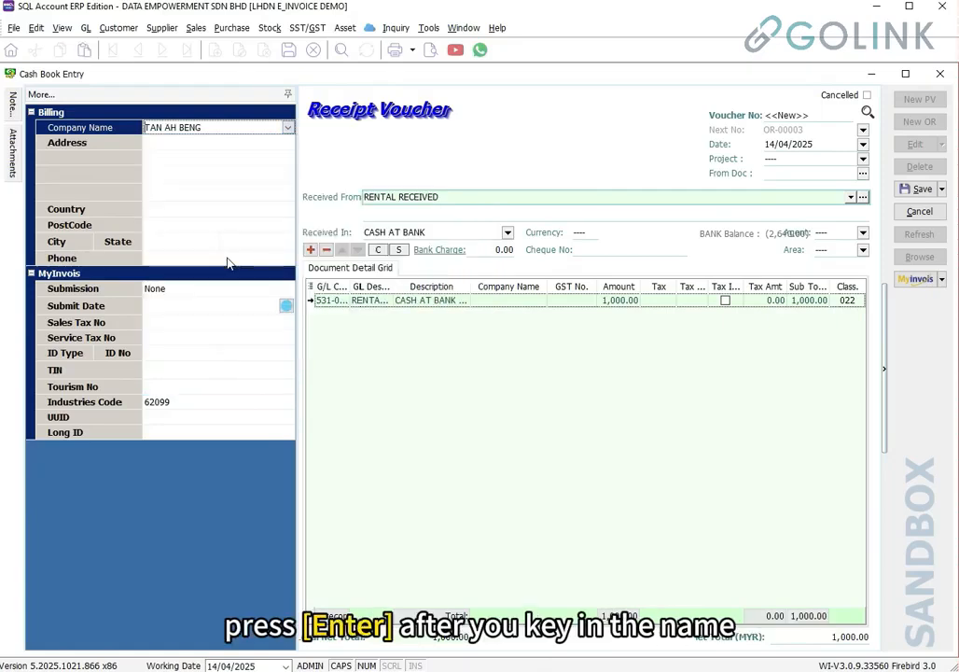
Enter the tenant's billing address, country Malaysia, postcode and phone number
left_click(214, 142)
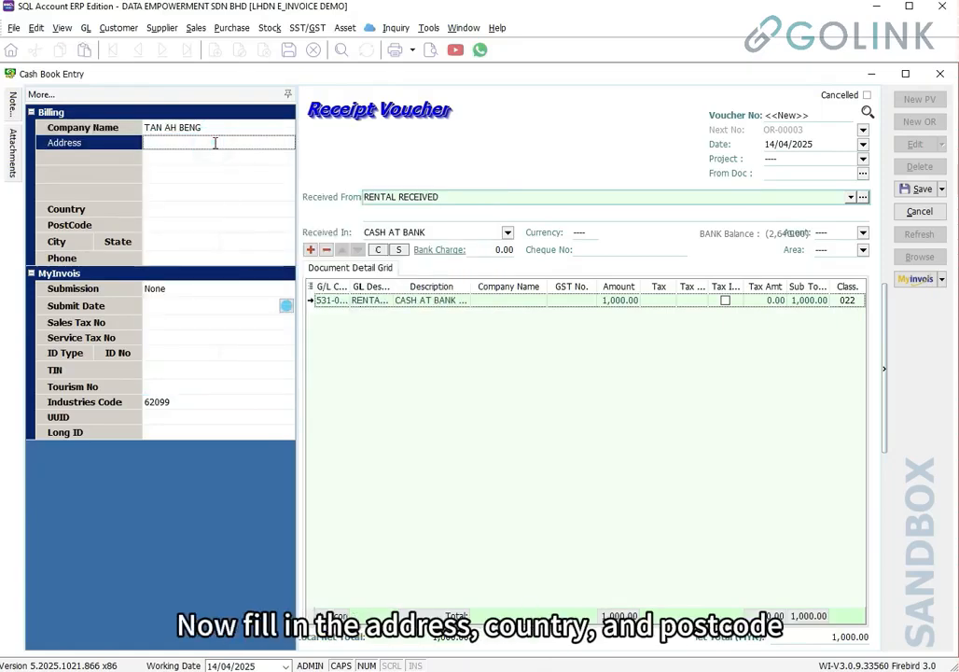
left_click(182, 210)
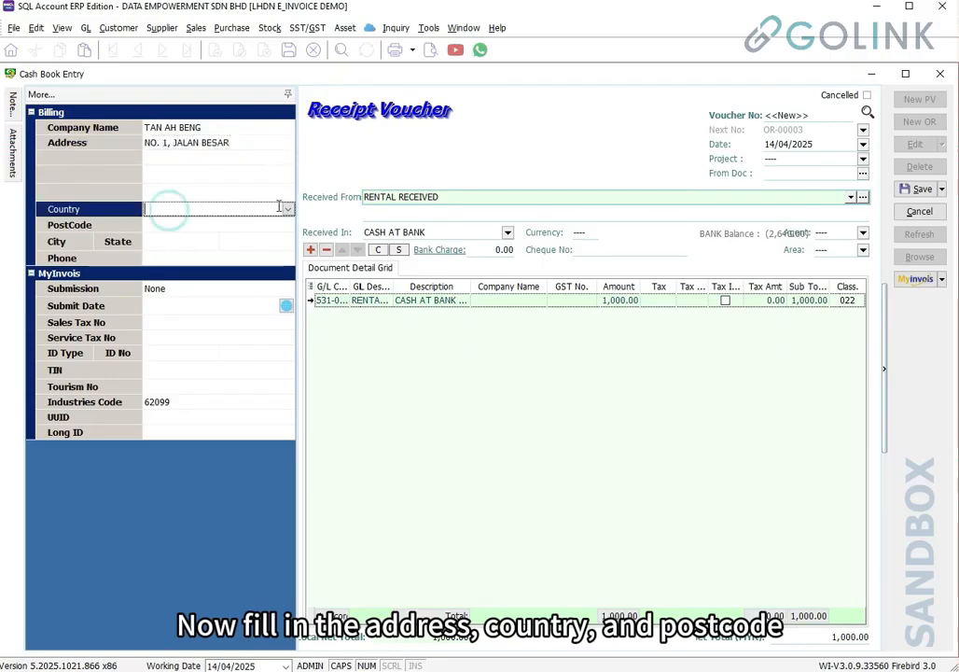
type("MY")
key("Return")
key("Return")
type("47810")
key("Return")
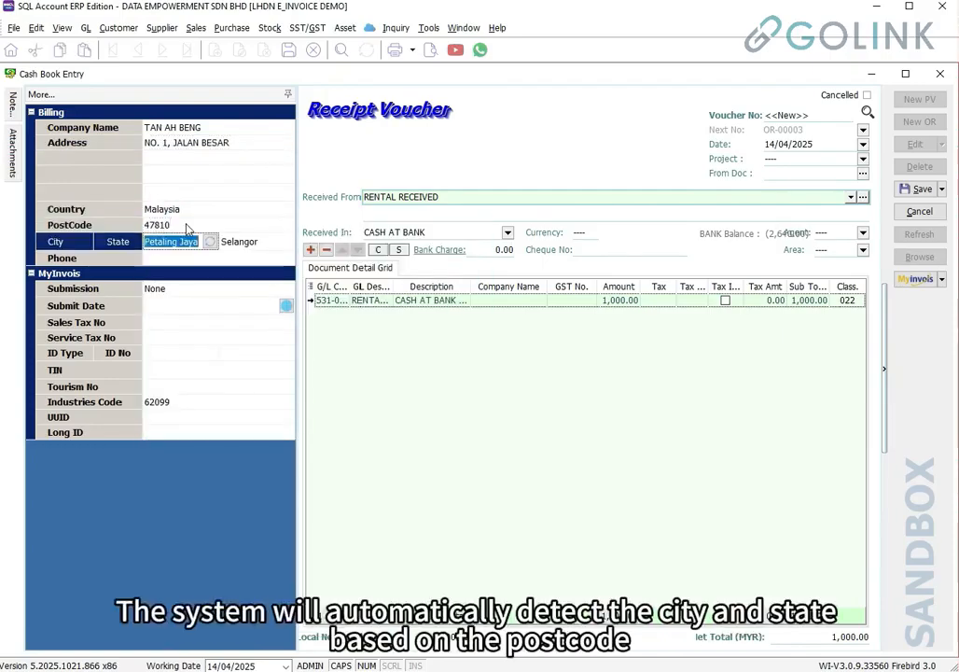
left_click(179, 225)
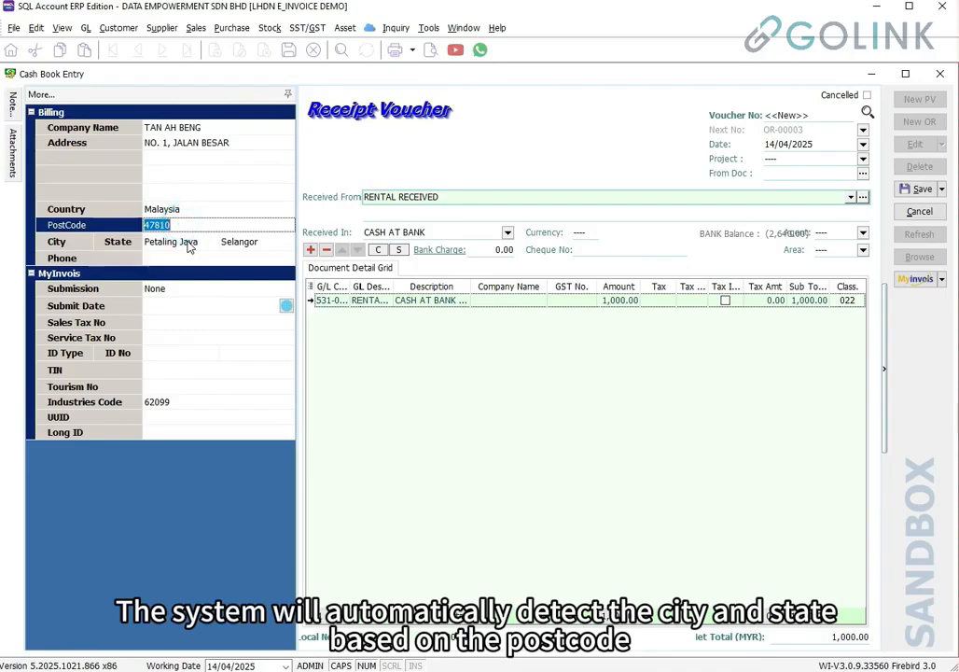
left_click(186, 240)
left_click(244, 242)
left_click(222, 257)
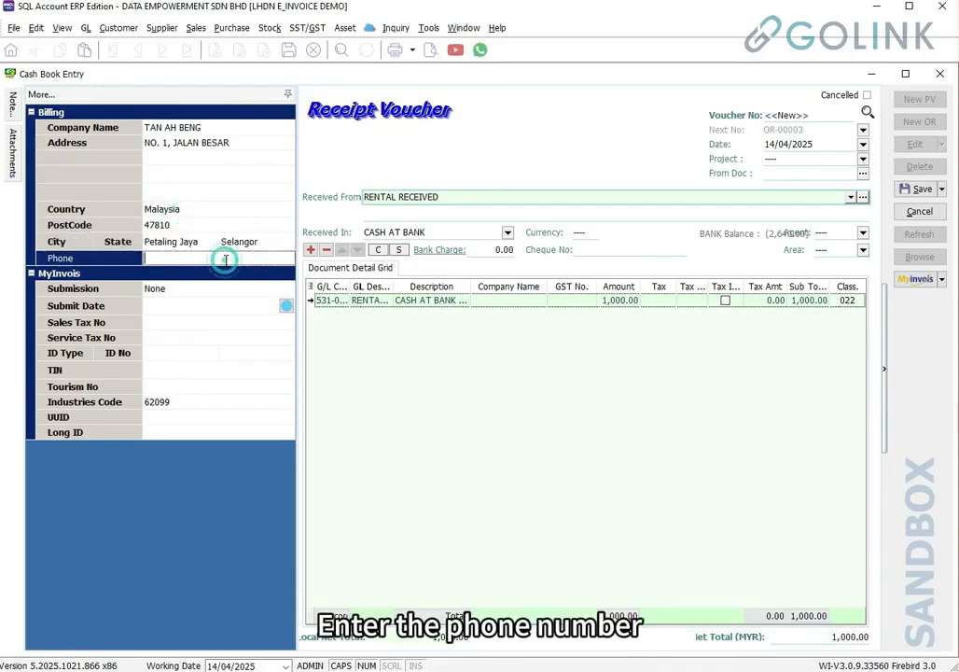
type("01234567")
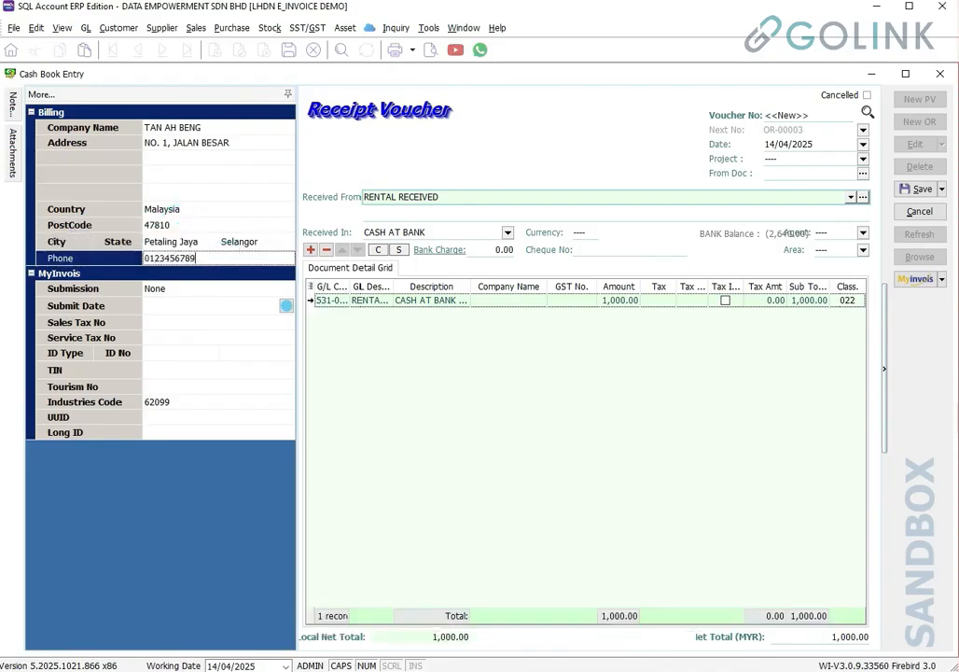
type("89")
Set the submission type to E-Invoice and the ID type to NRIC
left_click(206, 290)
left_click(288, 291)
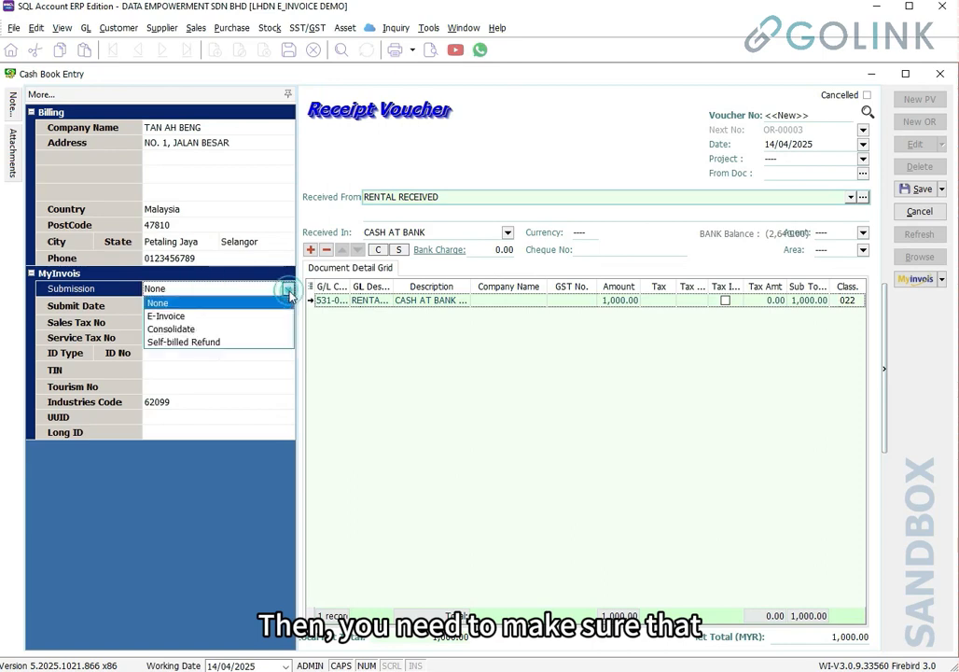
left_click(223, 321)
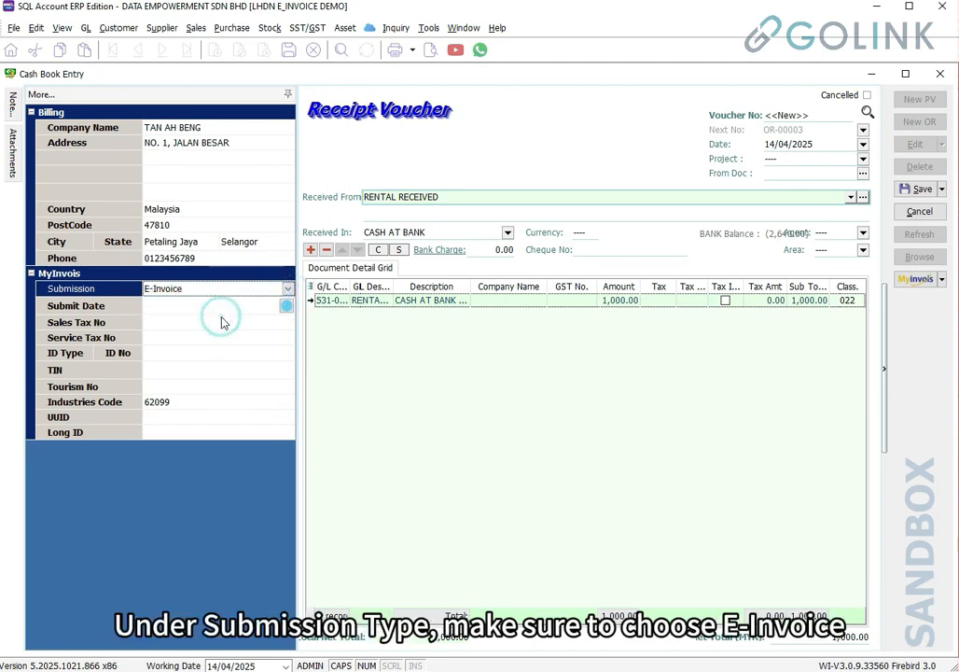
left_click(161, 355)
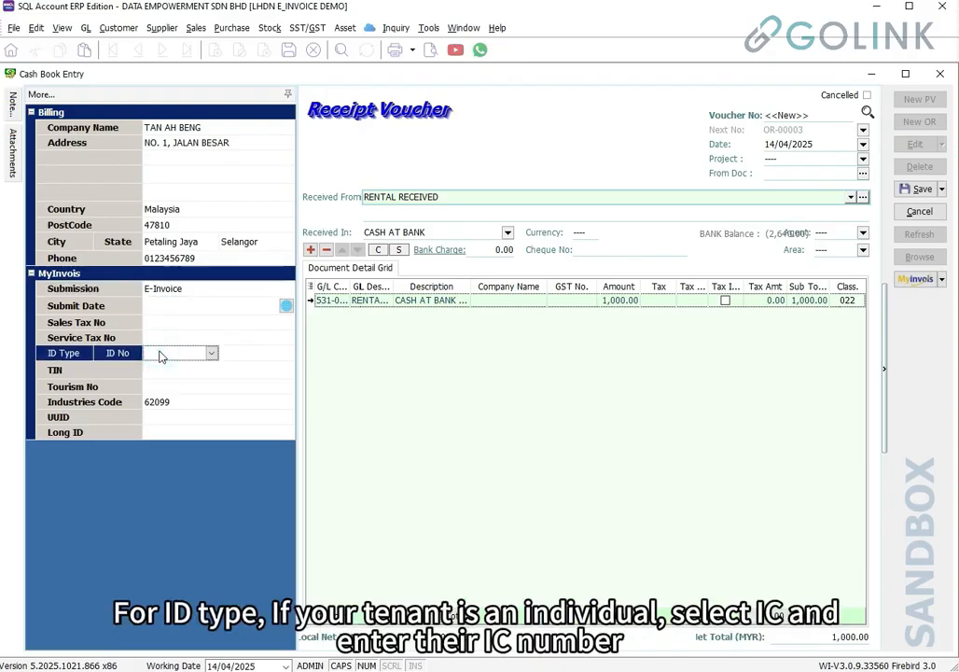
left_click(212, 353)
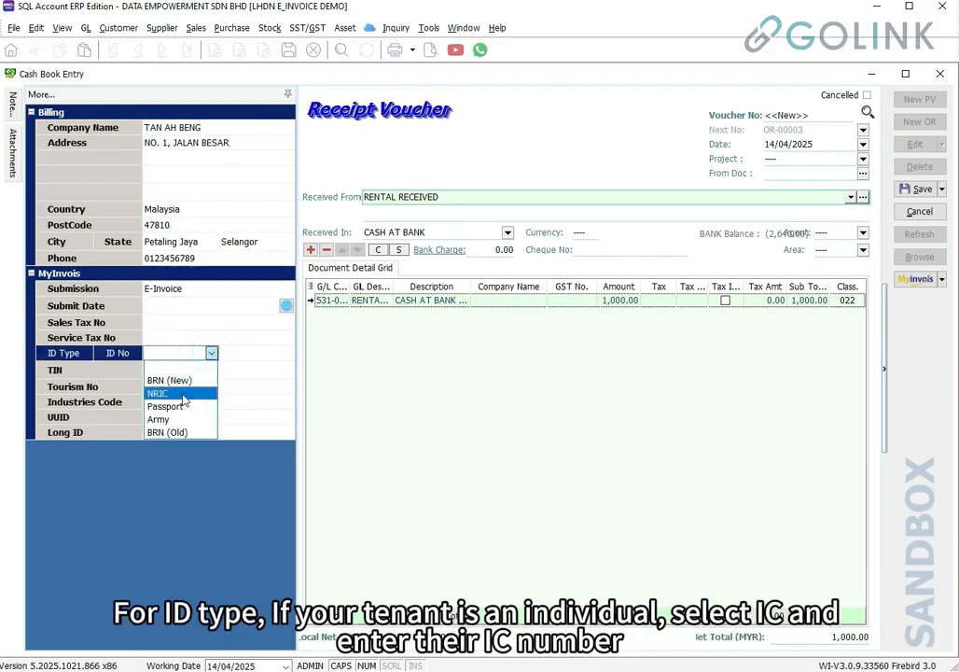
left_click(184, 394)
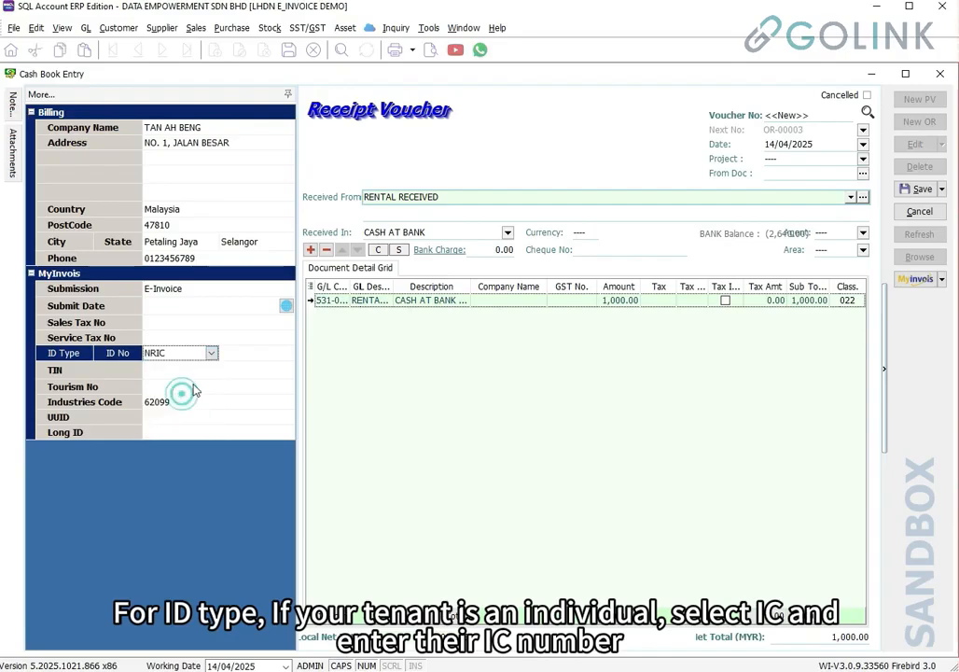
Enter the tenant's NRIC number, auto-fill the TIN by search, and save OR-00003
left_click(235, 352)
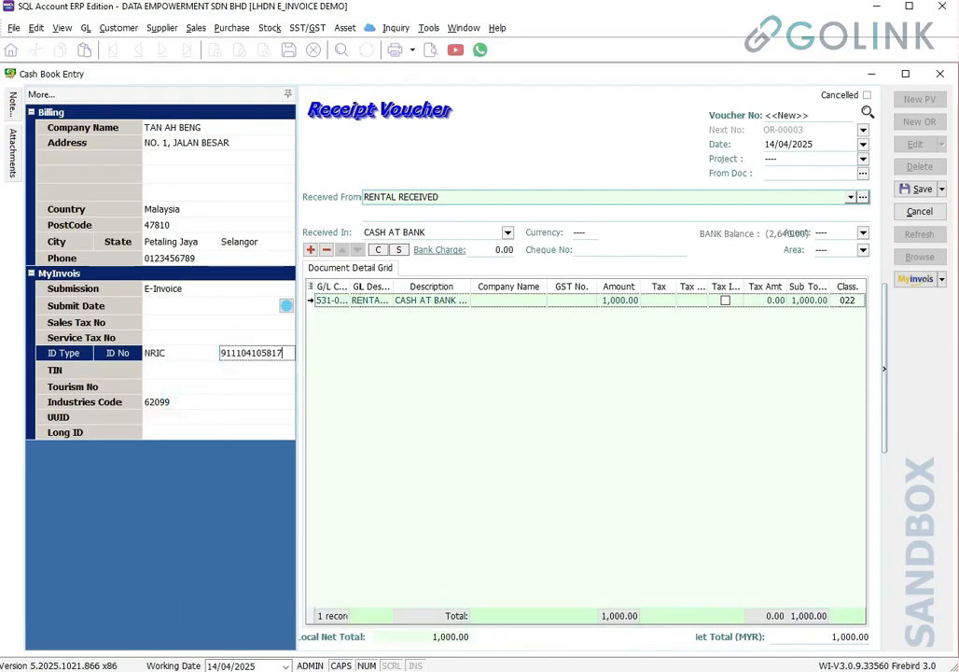
left_click(171, 371)
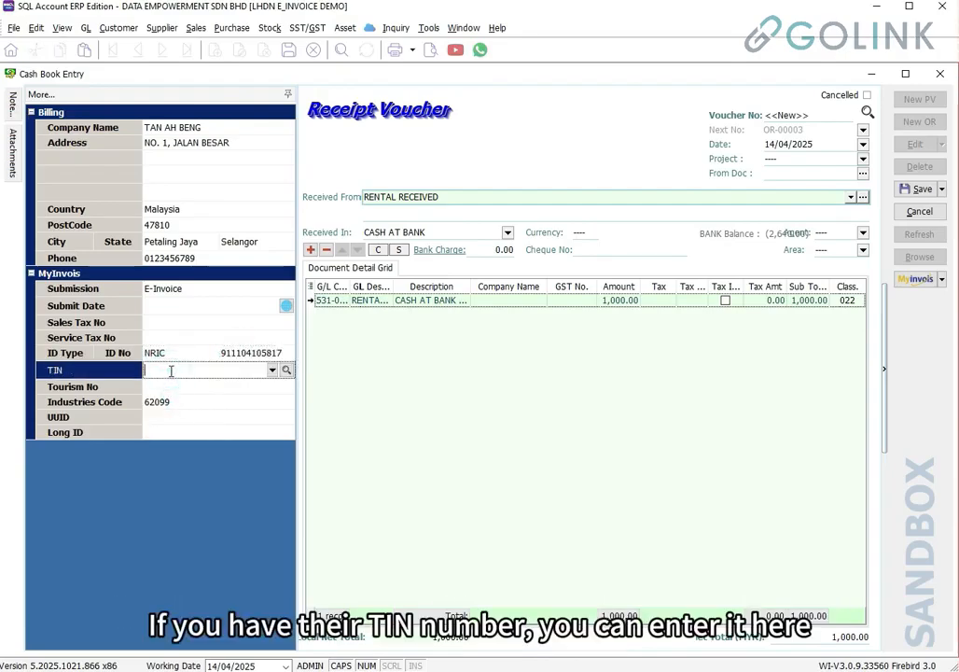
left_click(271, 370)
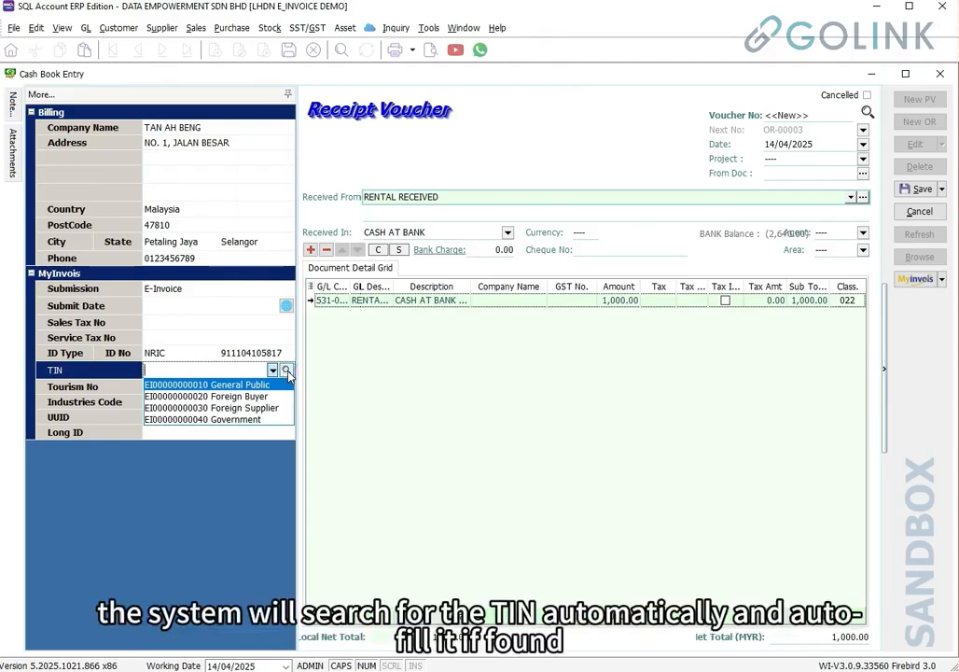
left_click(286, 370)
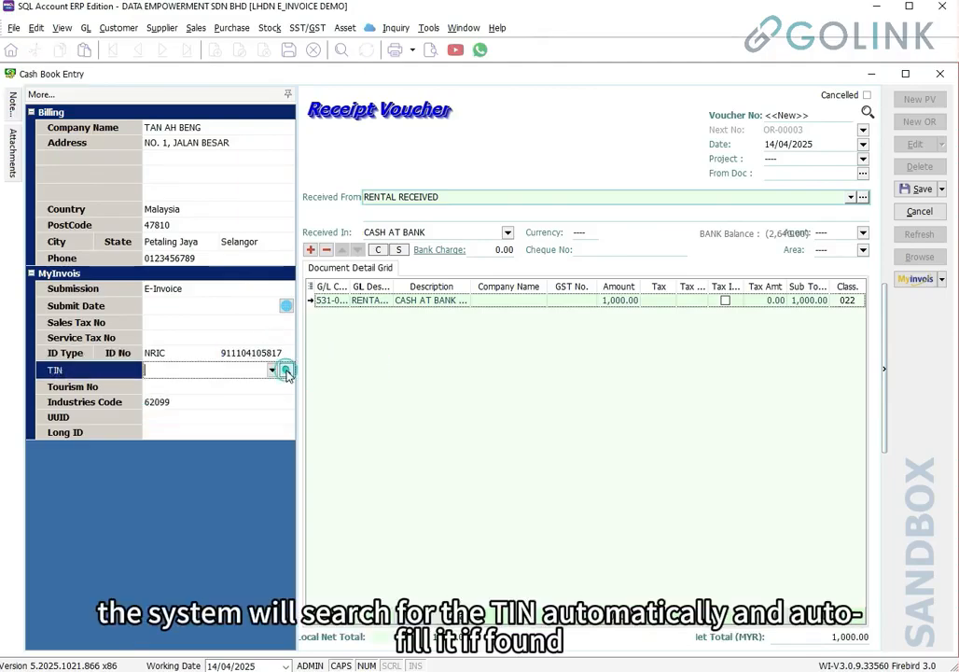
left_click(288, 370)
left_click_drag(289, 373, 145, 376)
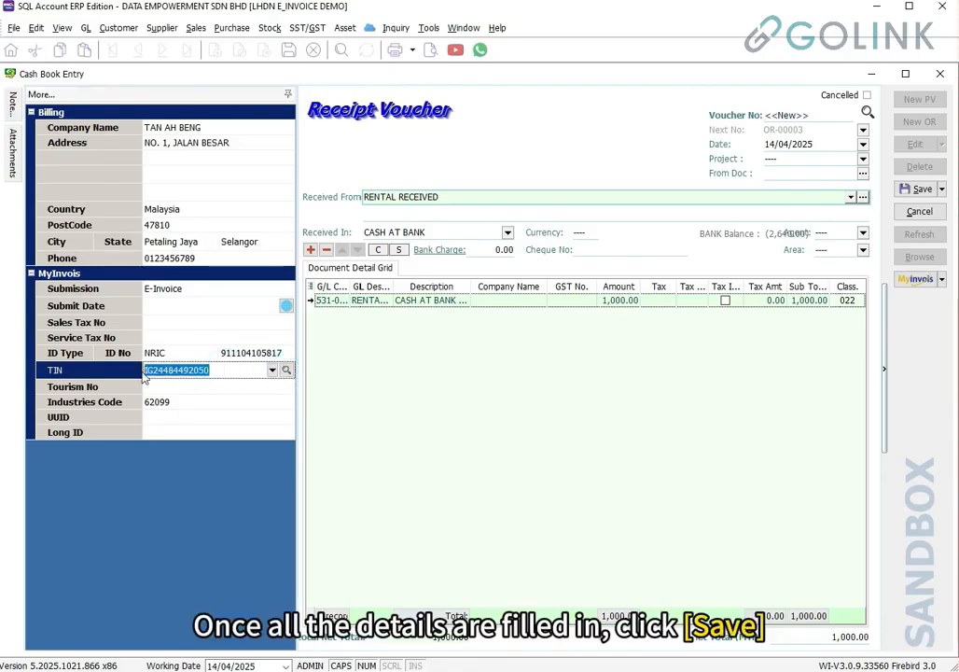
left_click(917, 191)
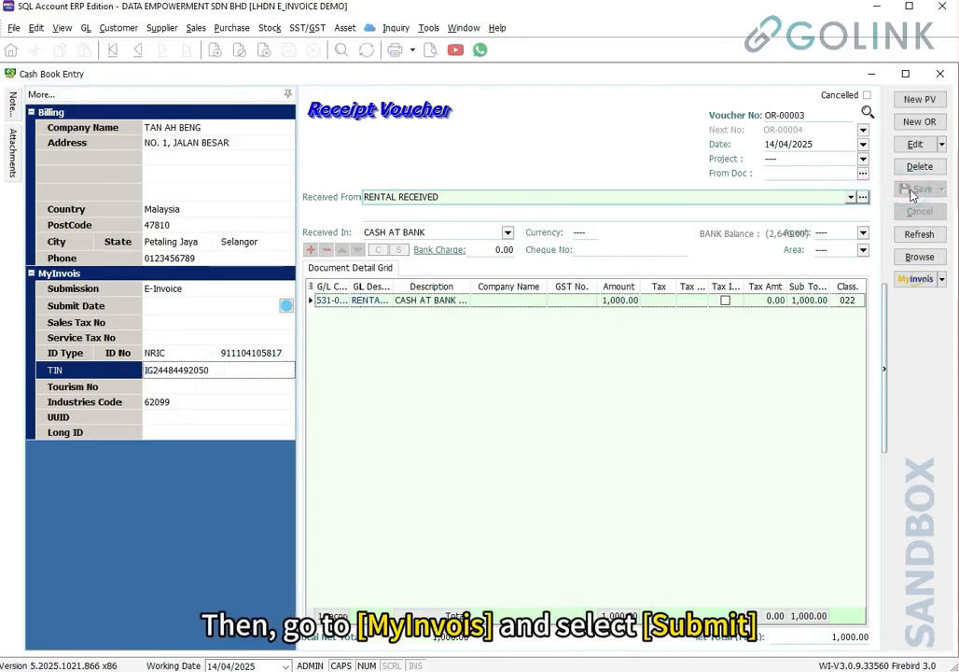
Submit the receipt voucher as a sandbox e-invoice and review its Valid status
left_click(916, 279)
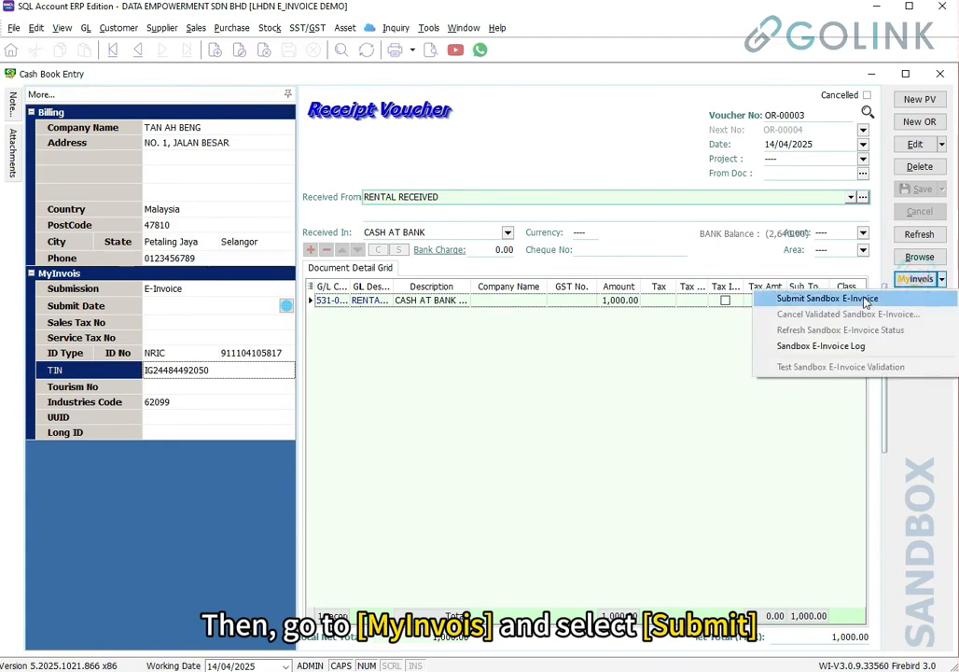
left_click(864, 300)
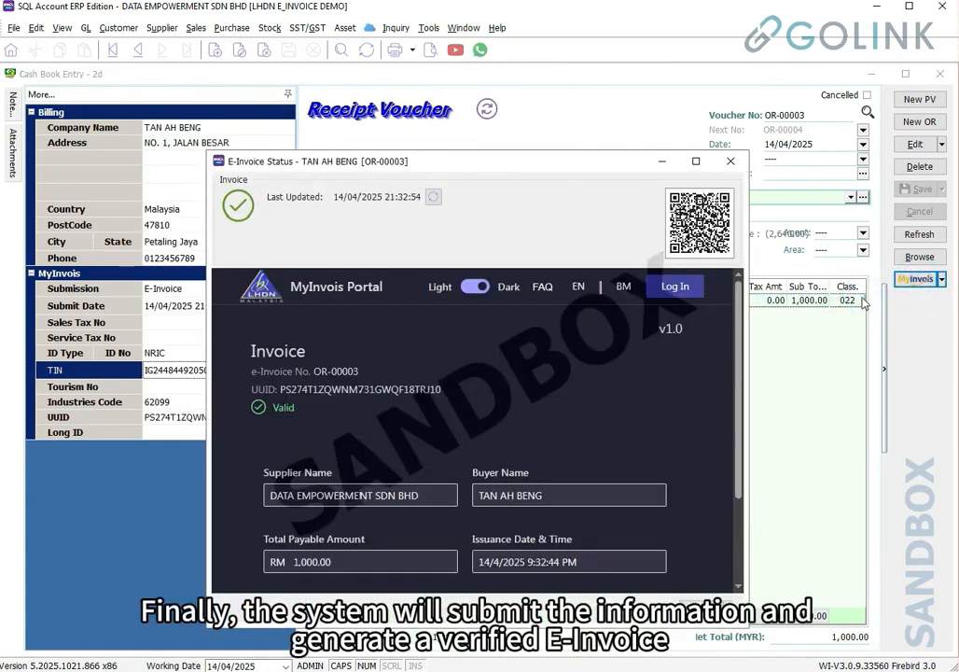
scroll(470, 243, "down", 3)
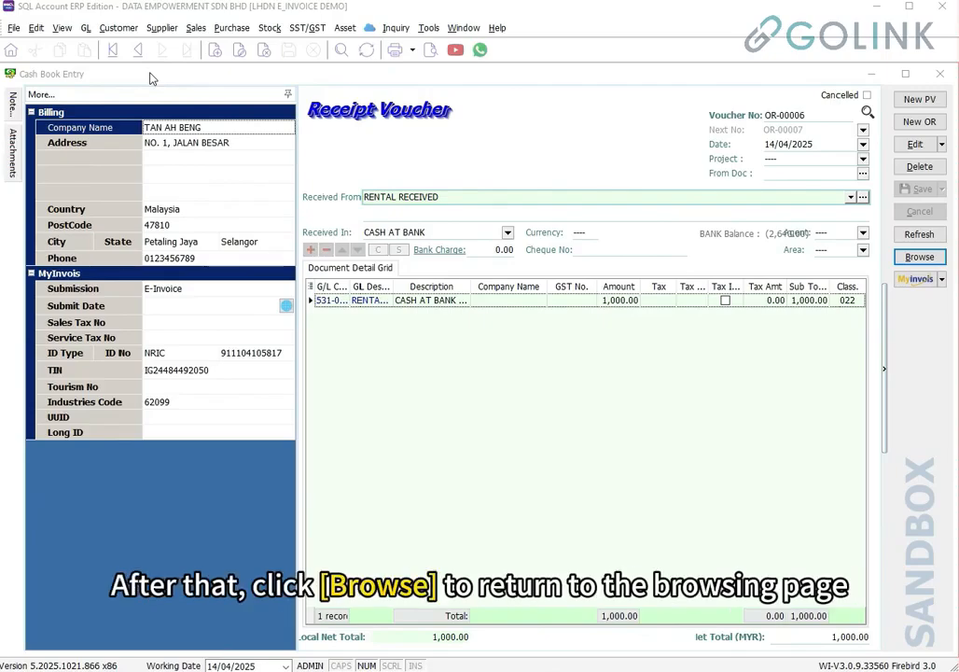
Batch-submit only OR-00005 and OR-00006, excluding OR-00004, and confirm both come back Valid
left_click(921, 264)
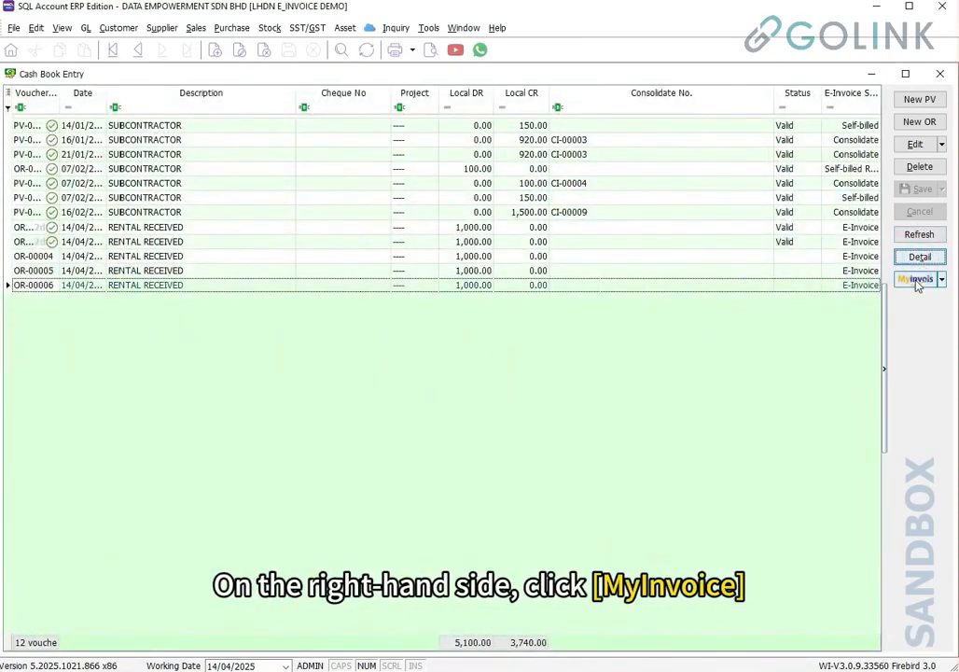
left_click(917, 280)
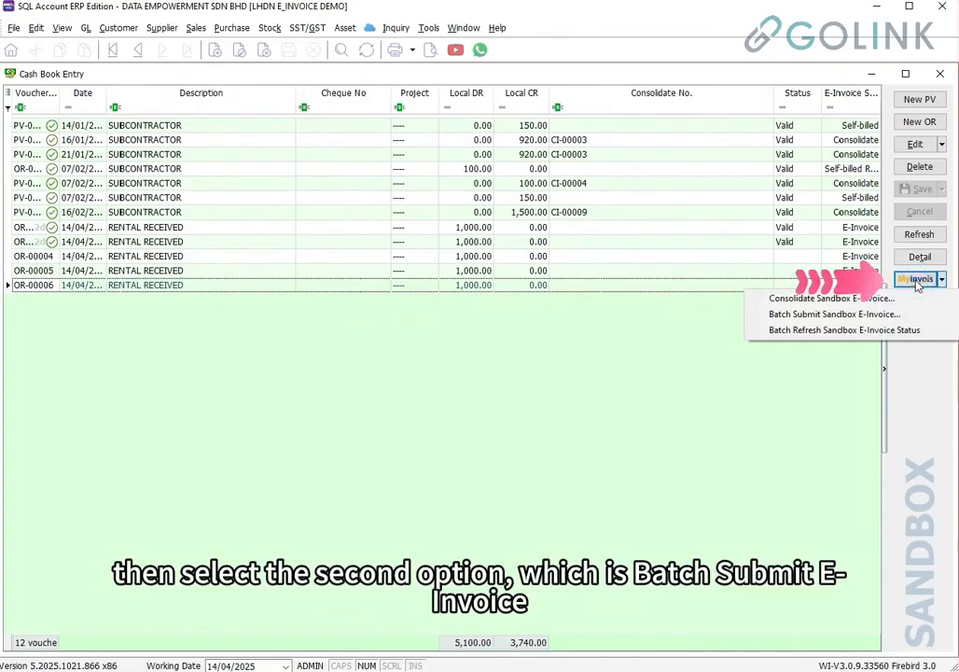
left_click(901, 315)
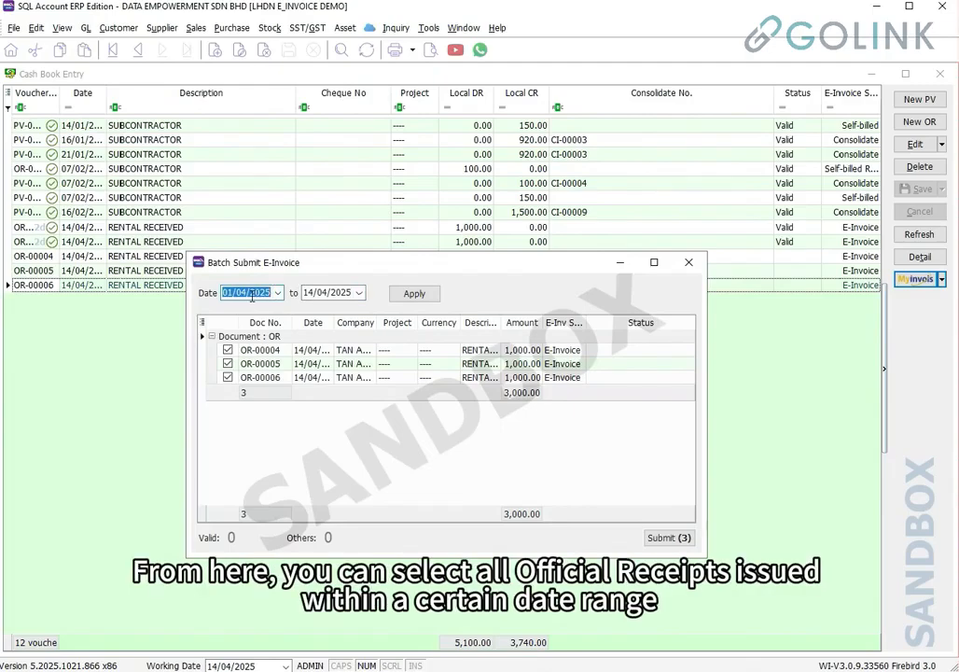
double_click(331, 293)
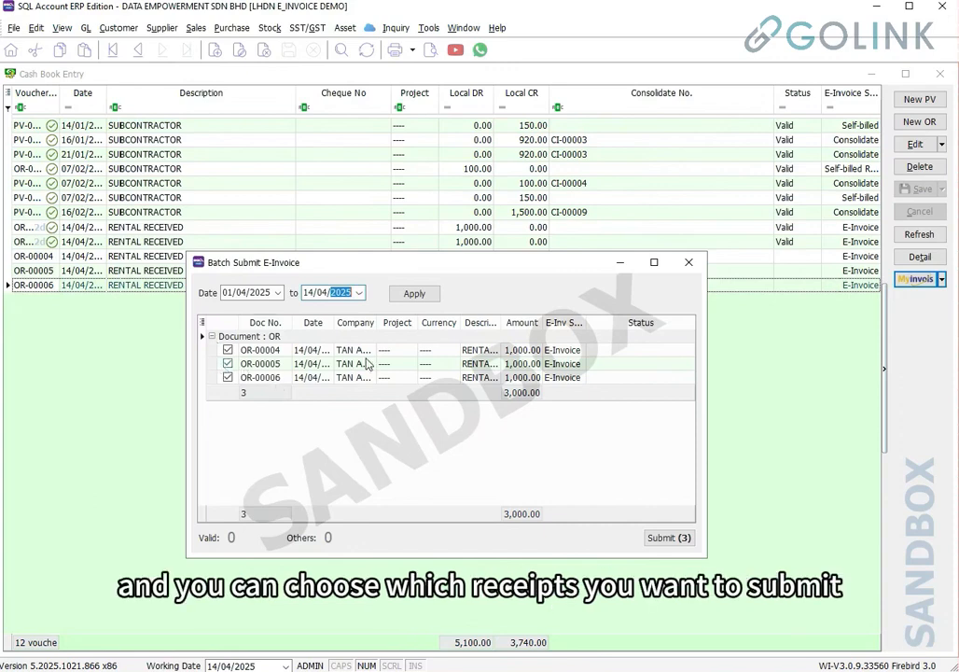
left_click(250, 364)
left_click(266, 378)
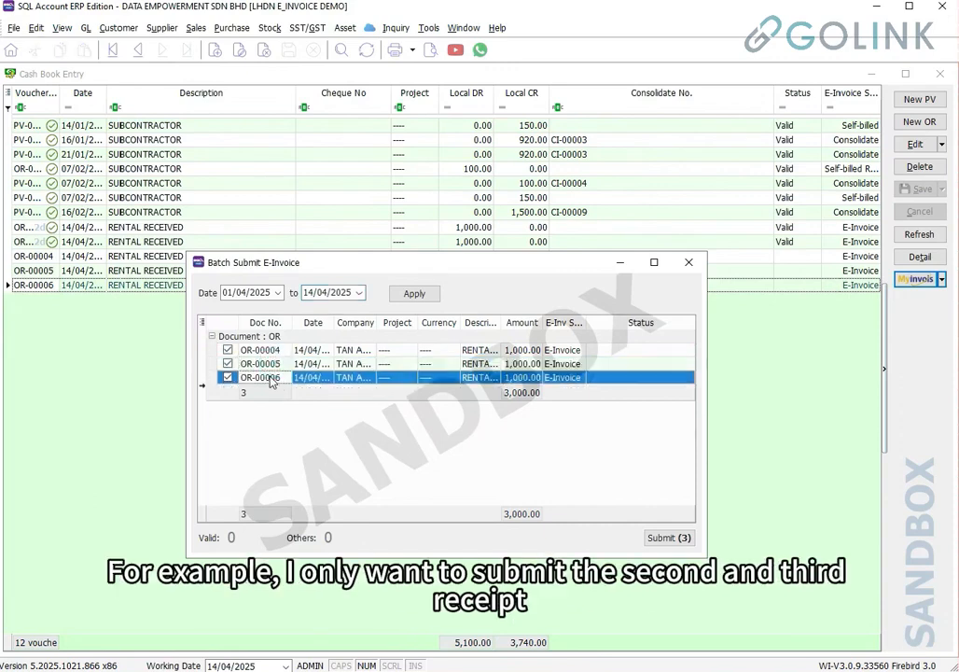
left_click(227, 352)
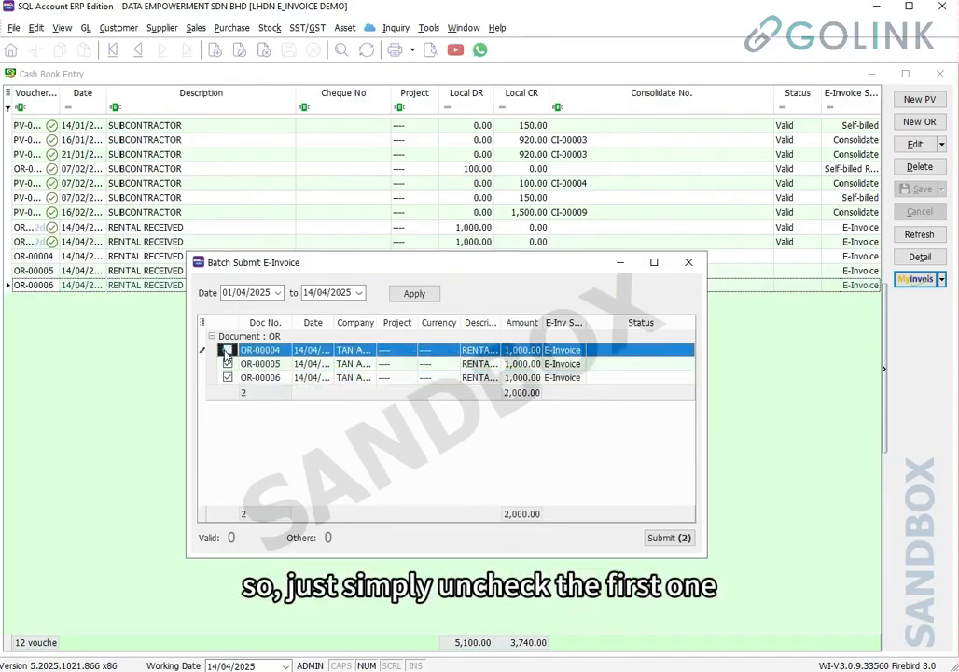
left_click(669, 538)
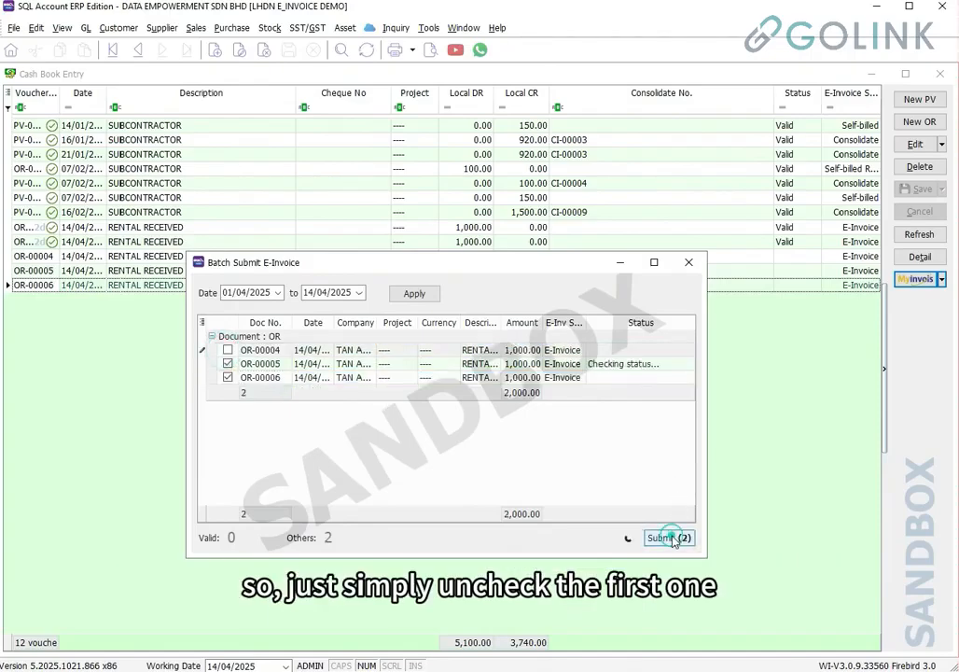
left_click(638, 371)
left_click(636, 379)
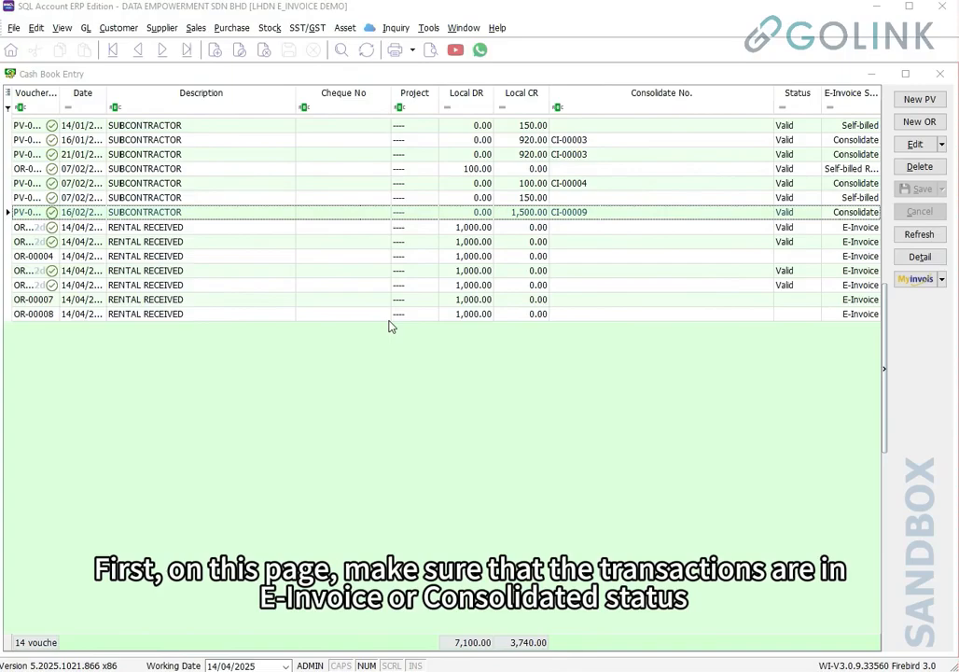
Review the e-invoice status of OR-00004, OR-00008 and other vouchers, then open Consolidate Sandbox E-Invoice
left_click(846, 256)
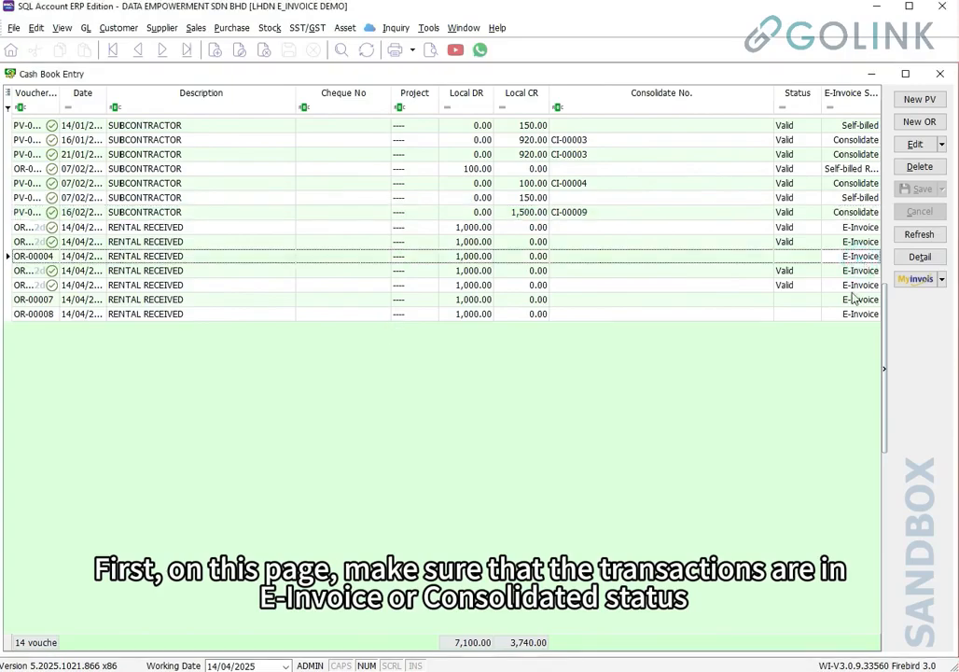
left_click(850, 286)
left_click(853, 314)
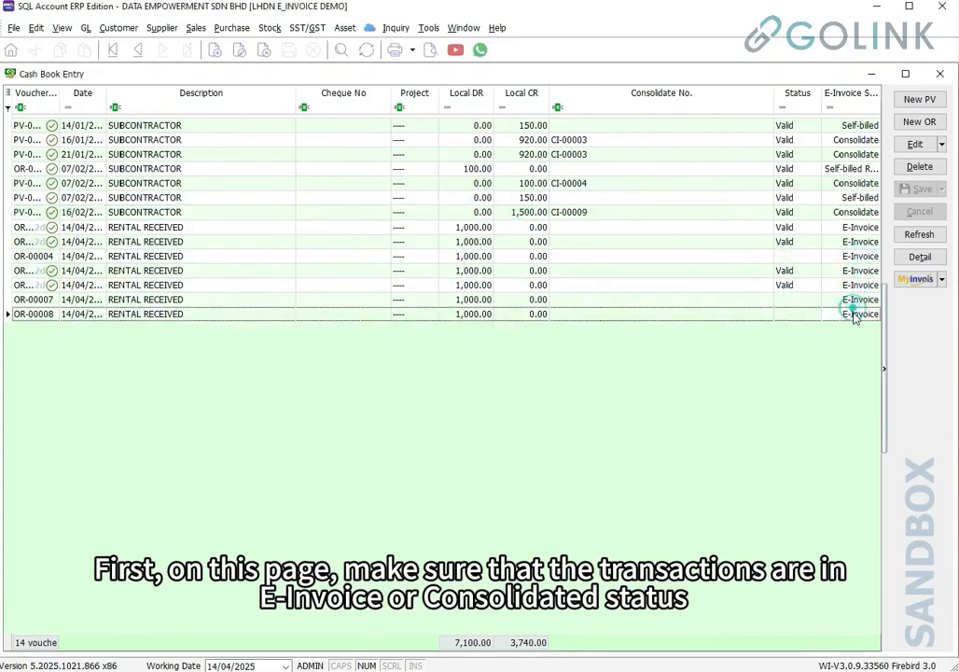
left_click(849, 213)
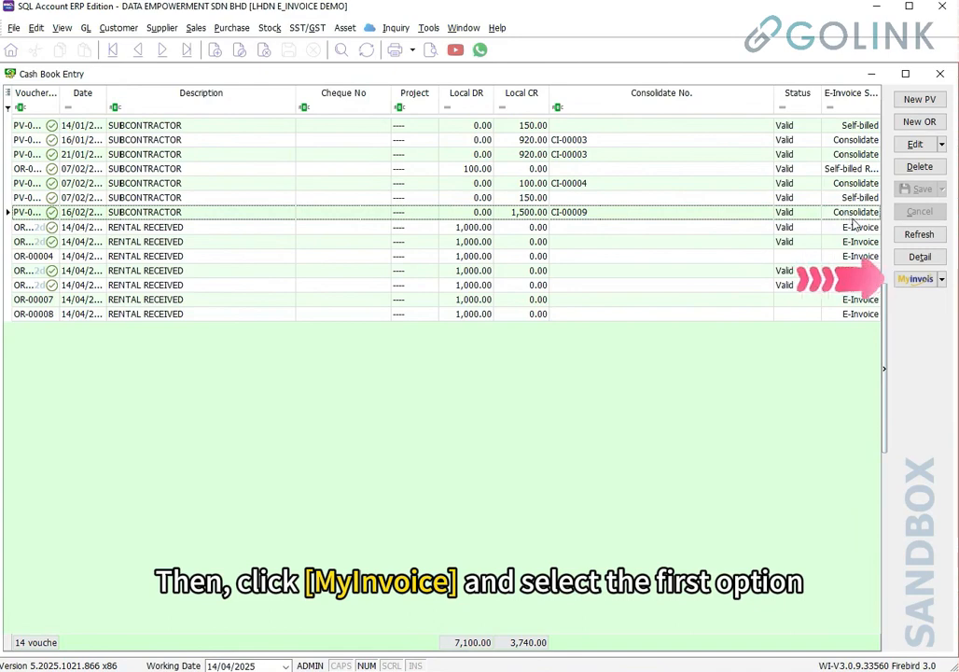
left_click(915, 280)
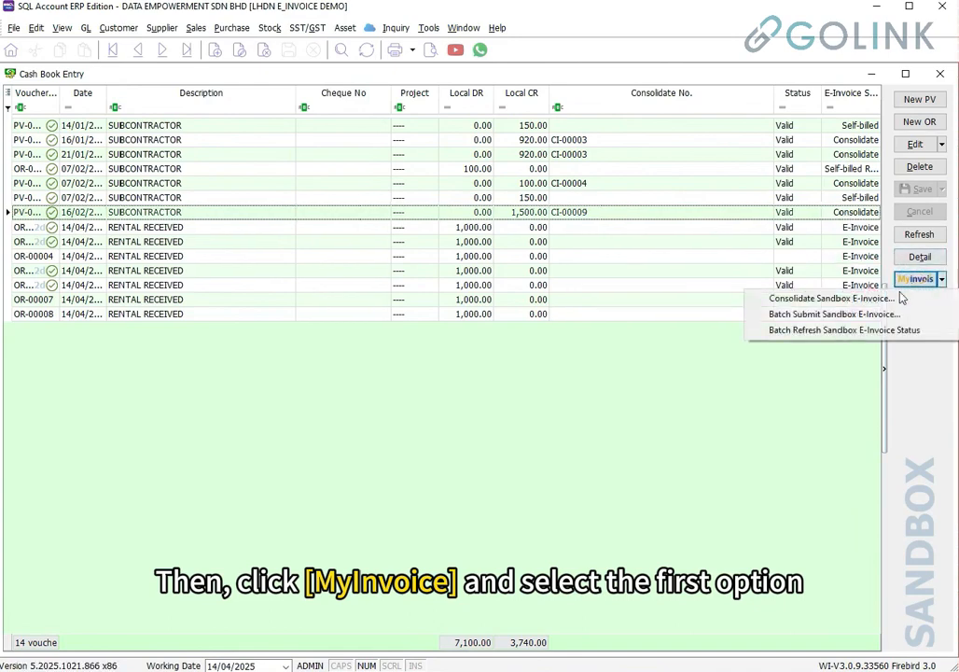
left_click(894, 298)
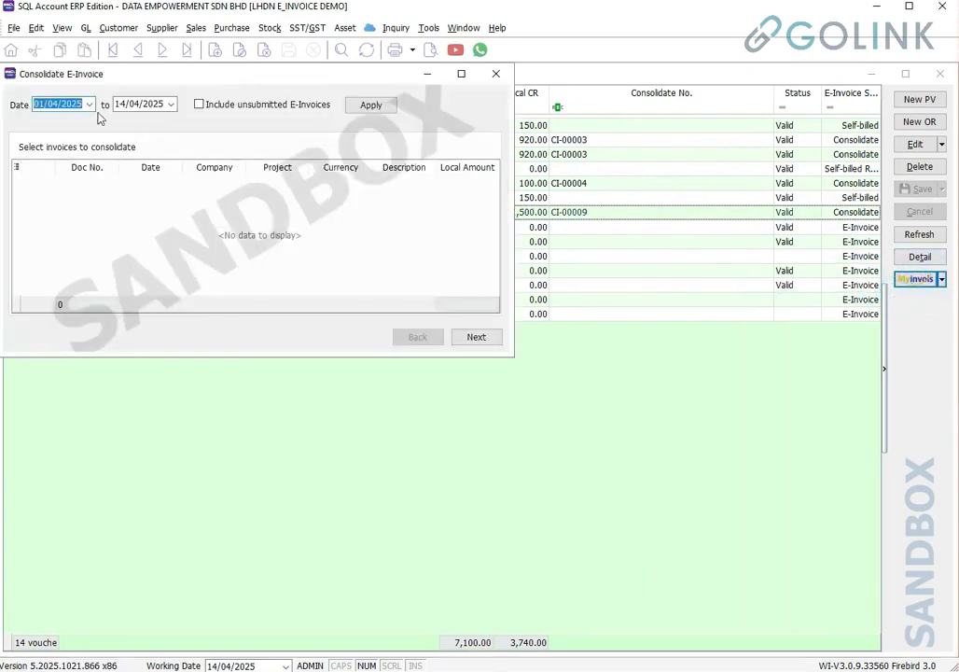
Load the 01/04/2025–14/04/2025 receipts including unsubmitted ones and tick all three
left_click(53, 104)
left_click(127, 104)
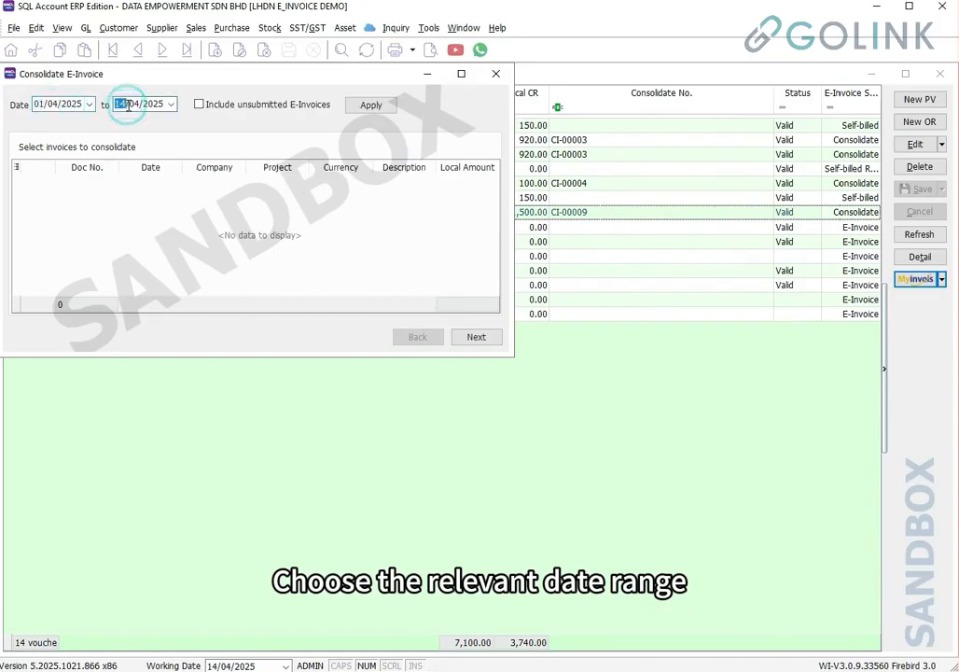
left_click(200, 105)
left_click(370, 105)
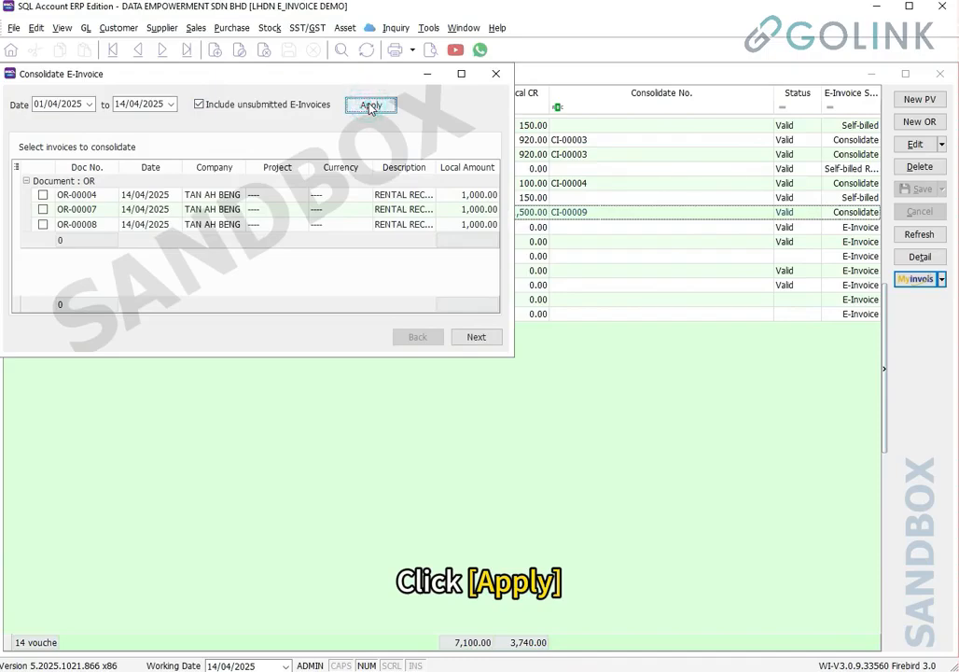
right_click(221, 230)
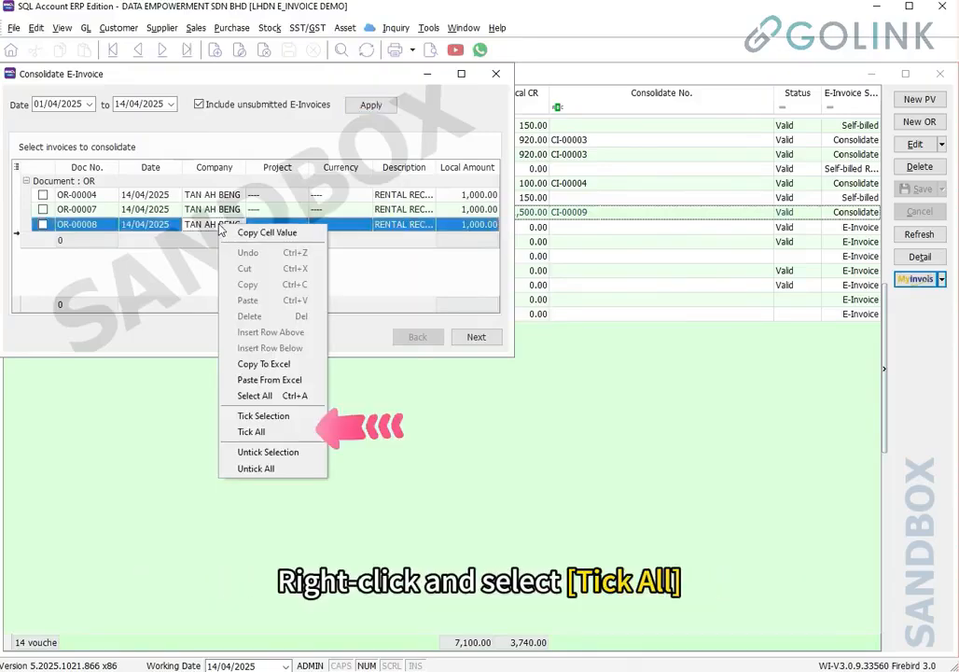
left_click(241, 432)
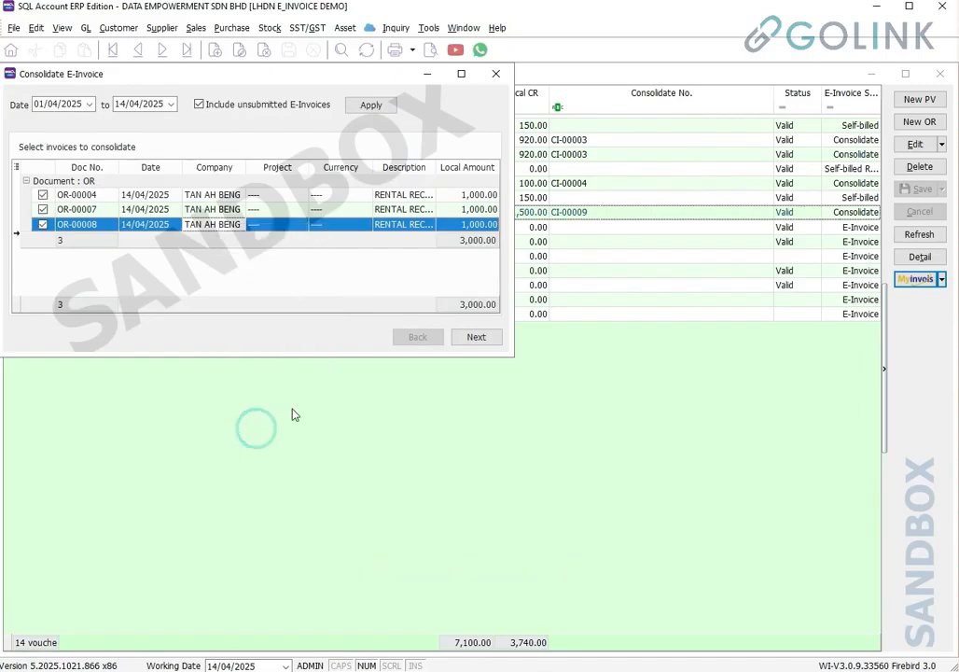
Review the OR group summary and submit consolidated e-invoice CI-00019
left_click(483, 337)
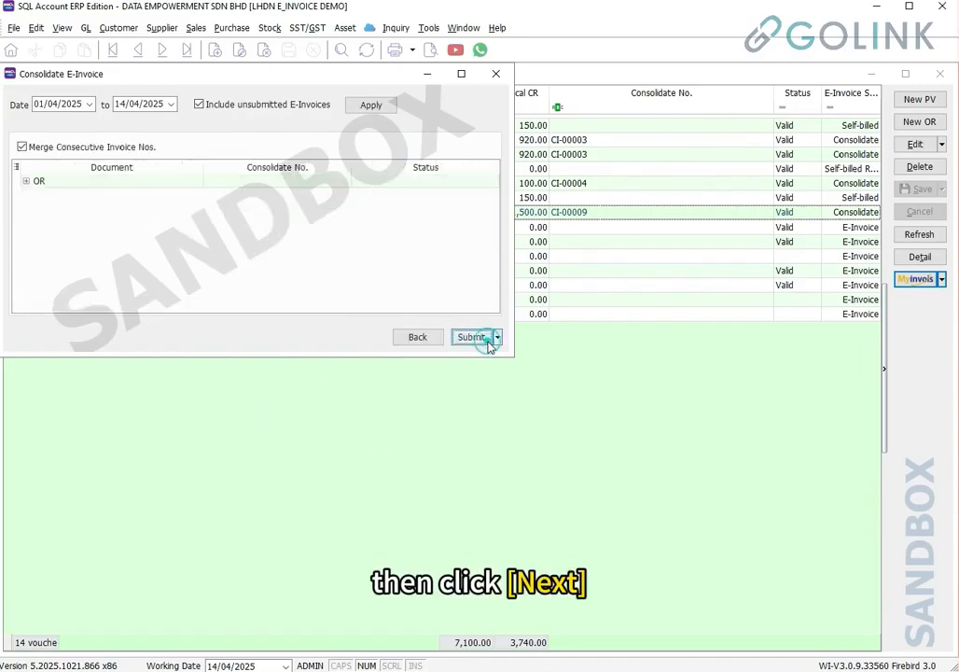
left_click(26, 182)
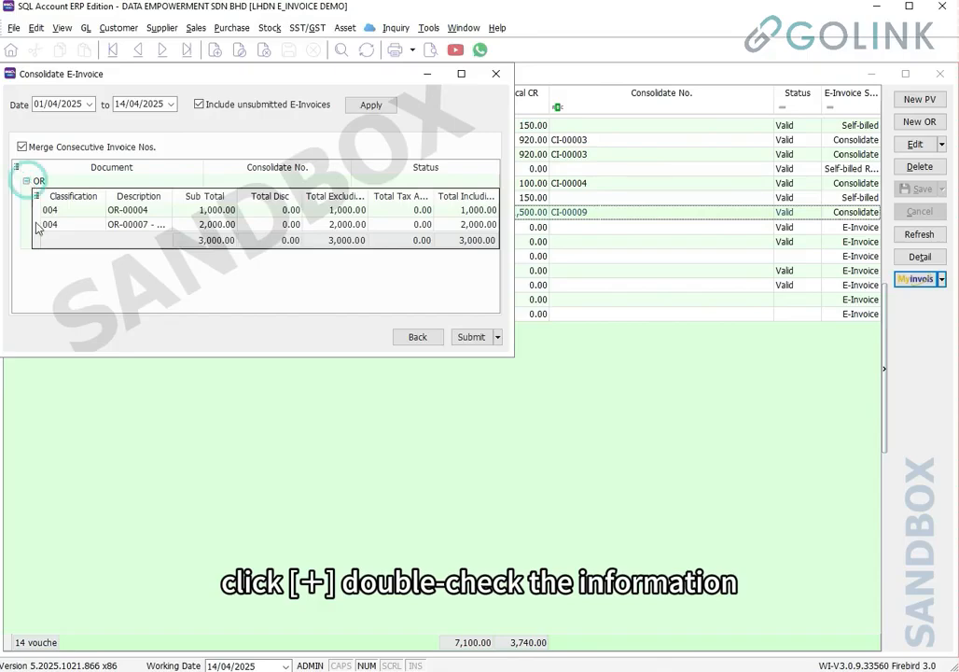
left_click(472, 340)
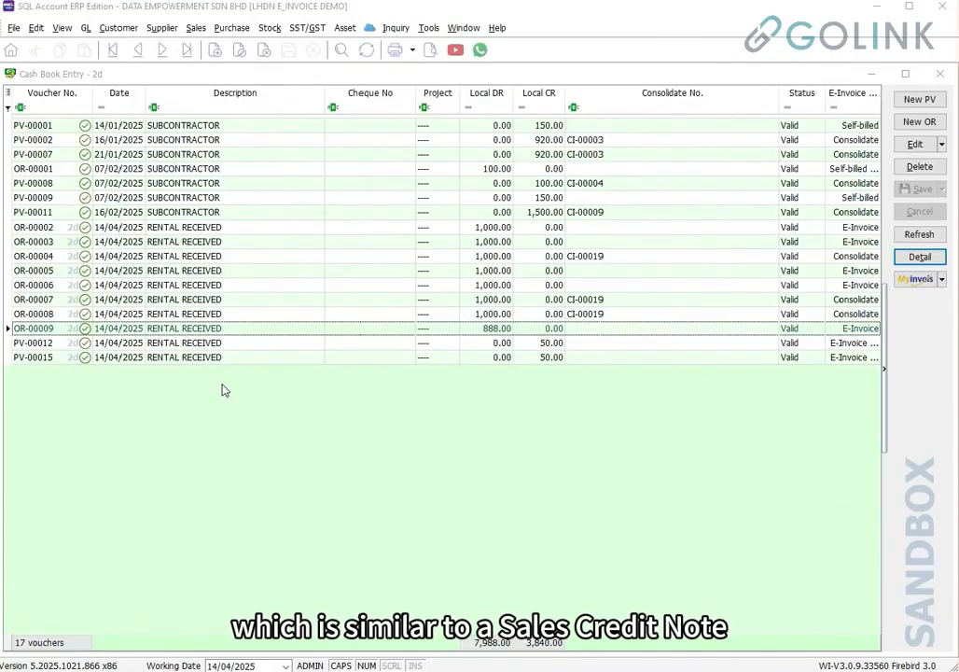
Start a new payment voucher with a 50.00 RENTAL line billed to the tenant
left_click(923, 105)
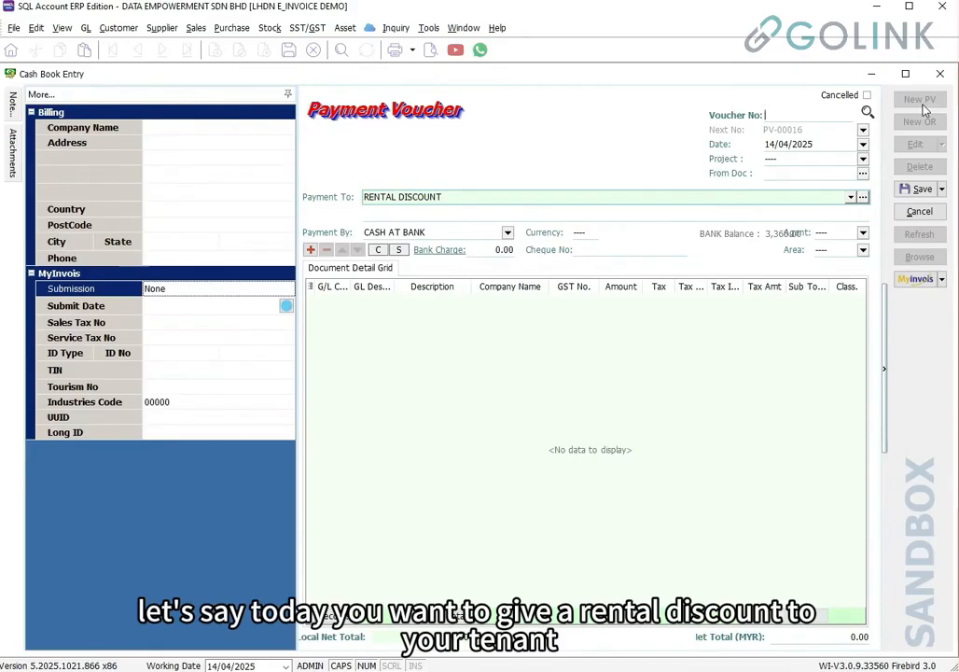
left_click(342, 304)
left_click(342, 301)
type("RENTAL")
key("Return")
left_click(620, 302)
type("50.")
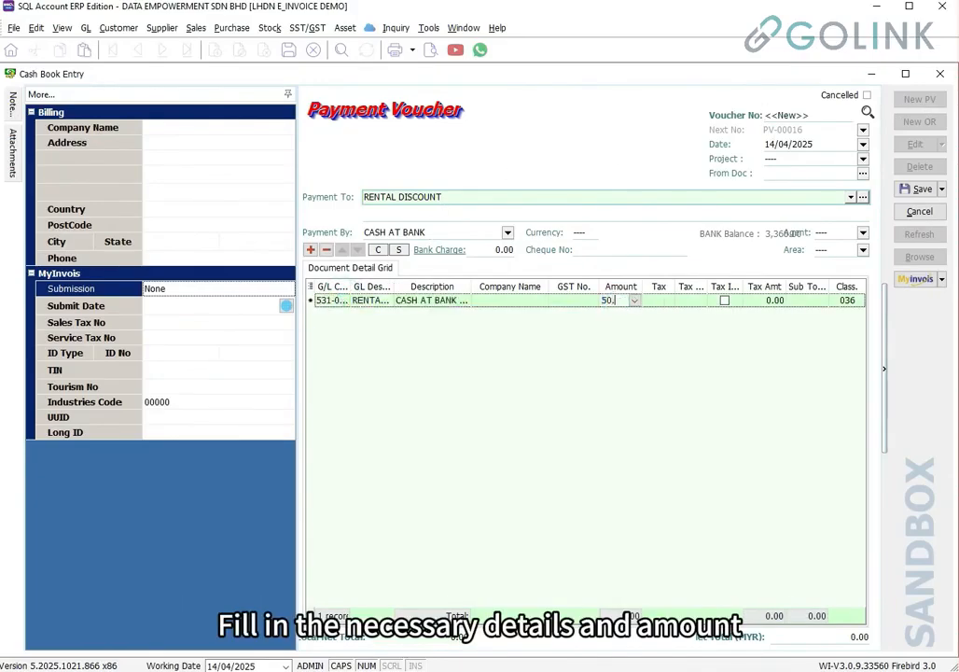
left_click(597, 371)
left_click(183, 130)
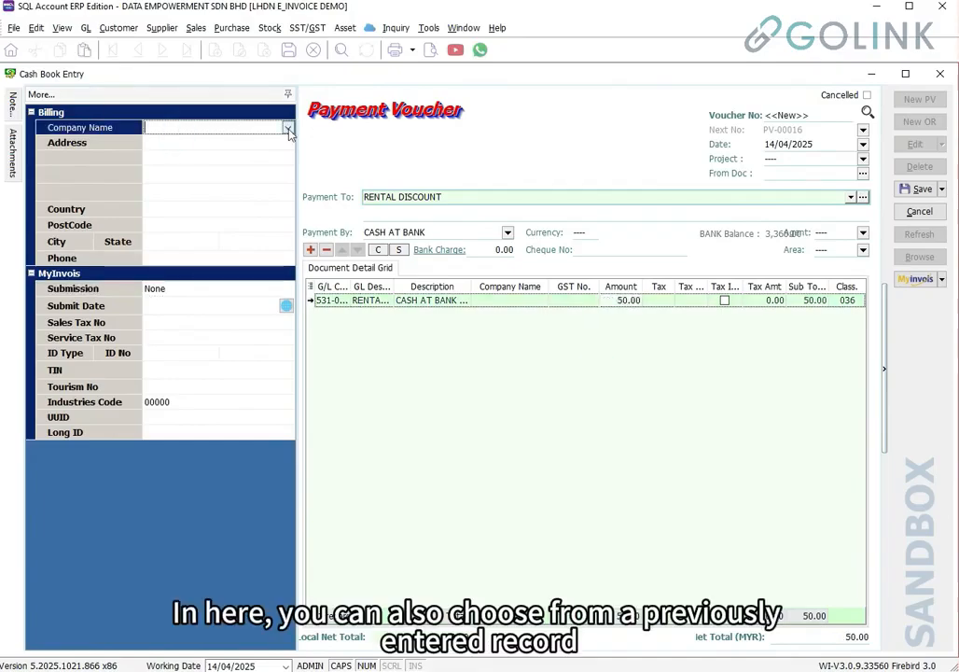
left_click(289, 129)
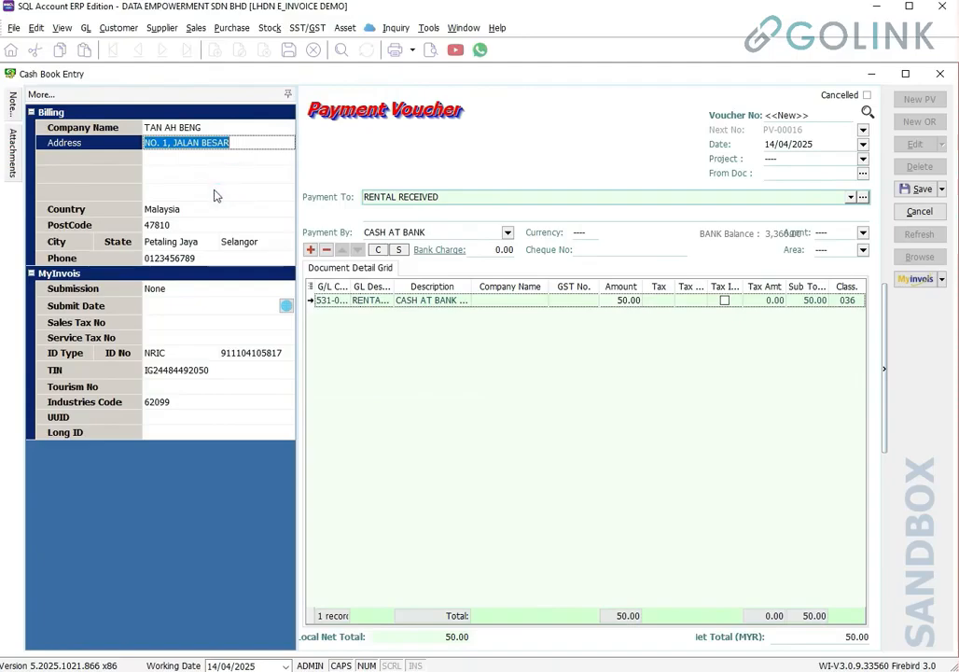
Set submission to E-Invoice Refund, link receipt OR-00009 as source, and save as PV-00016
left_click(205, 289)
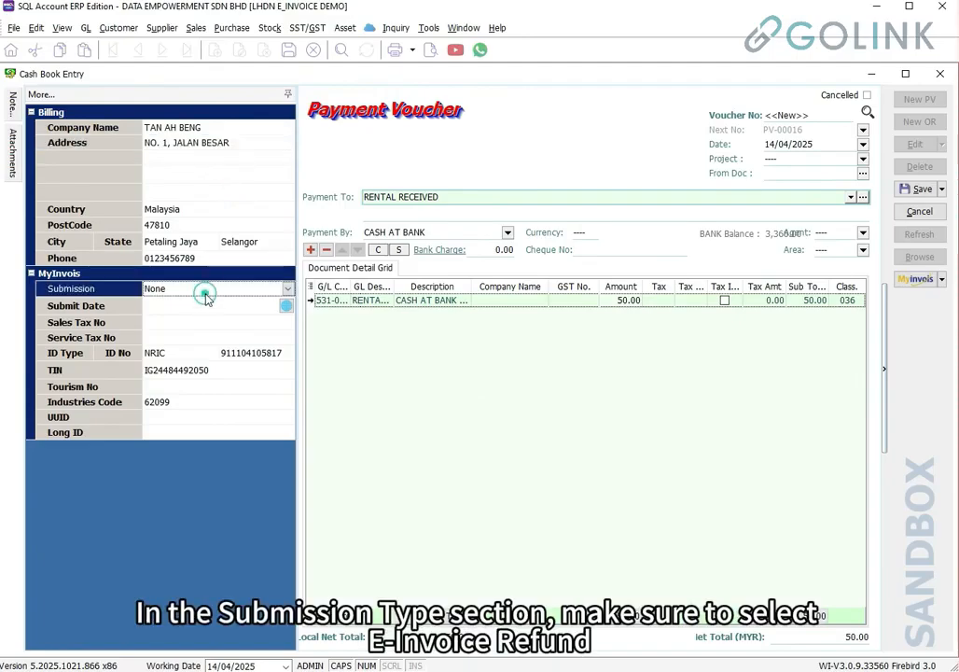
left_click(288, 289)
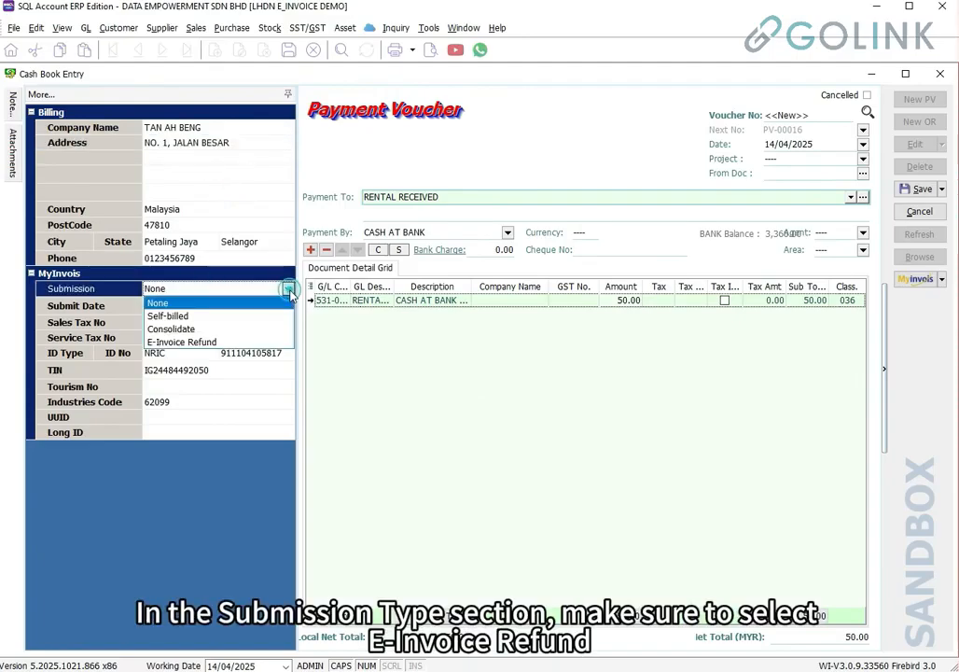
left_click(217, 342)
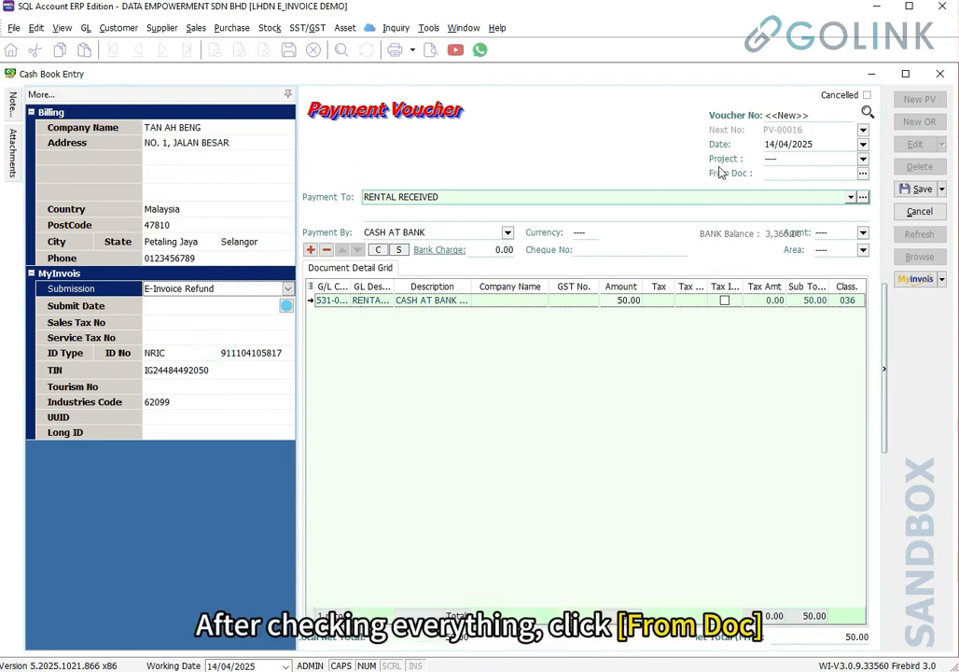
left_click(863, 175)
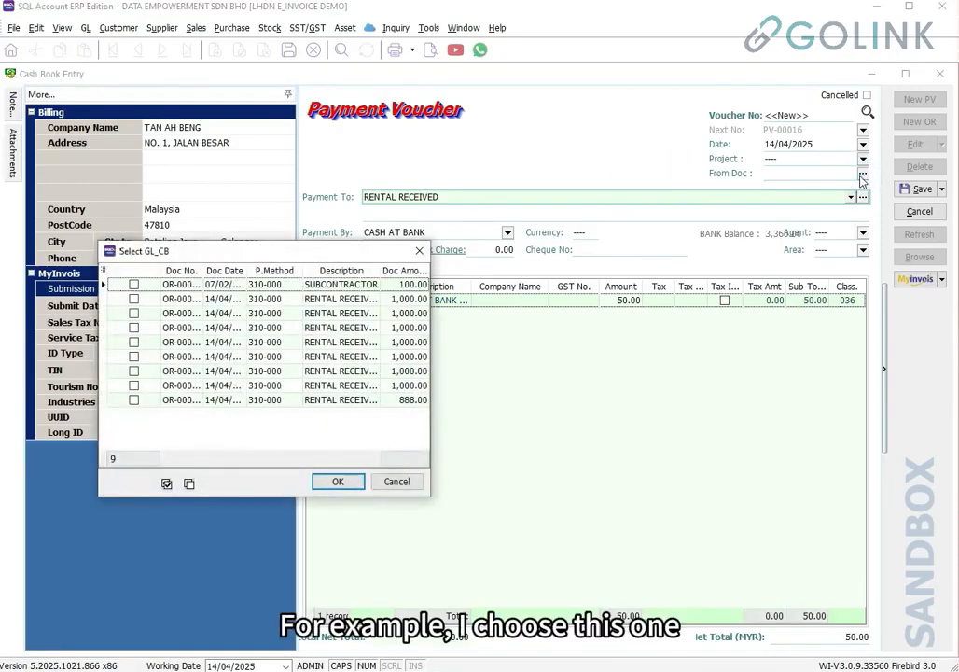
left_click(140, 400)
left_click(336, 481)
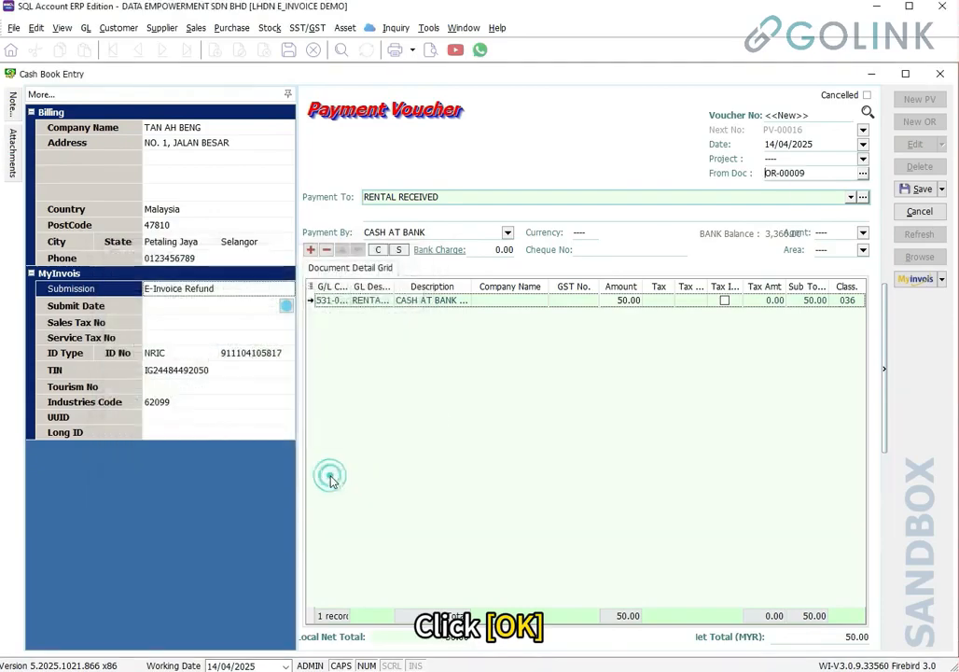
left_click(920, 188)
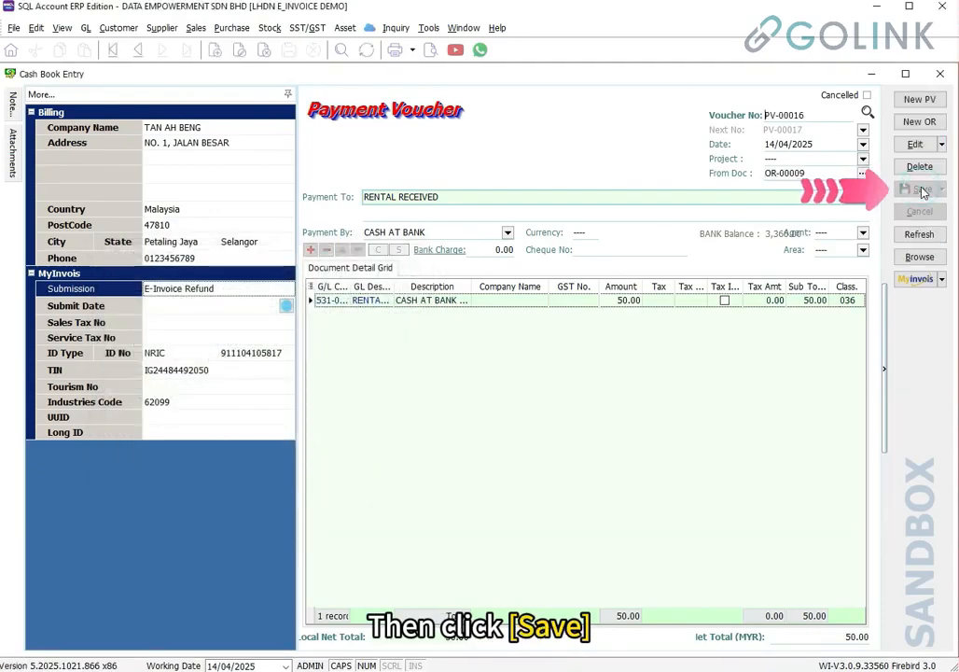
Submit PV-00016 to the MyInvois sandbox and review its Valid RM 50.00 Refund Note details
left_click(941, 278)
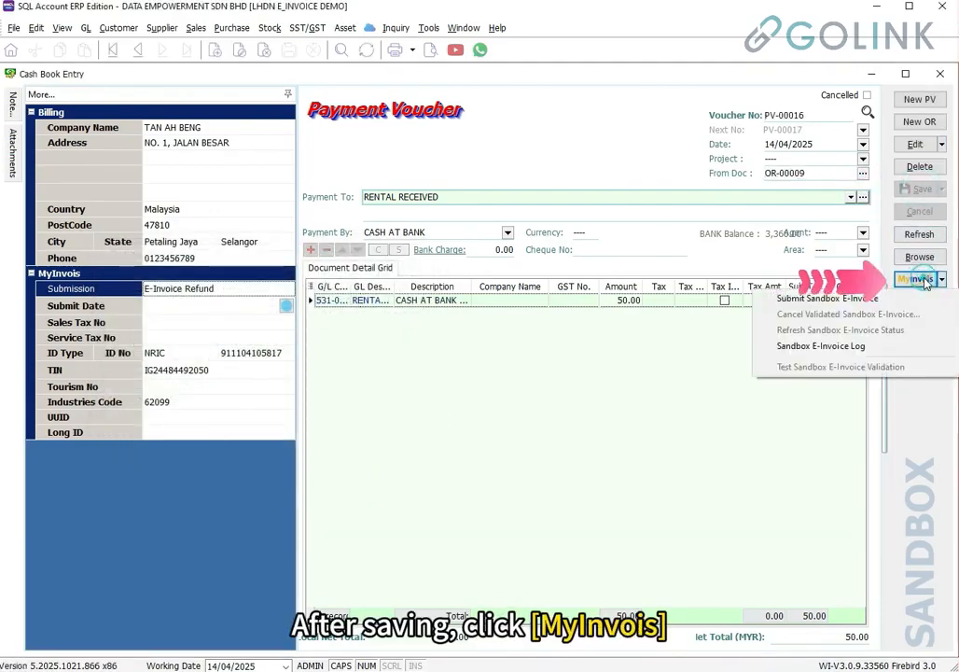
left_click(902, 298)
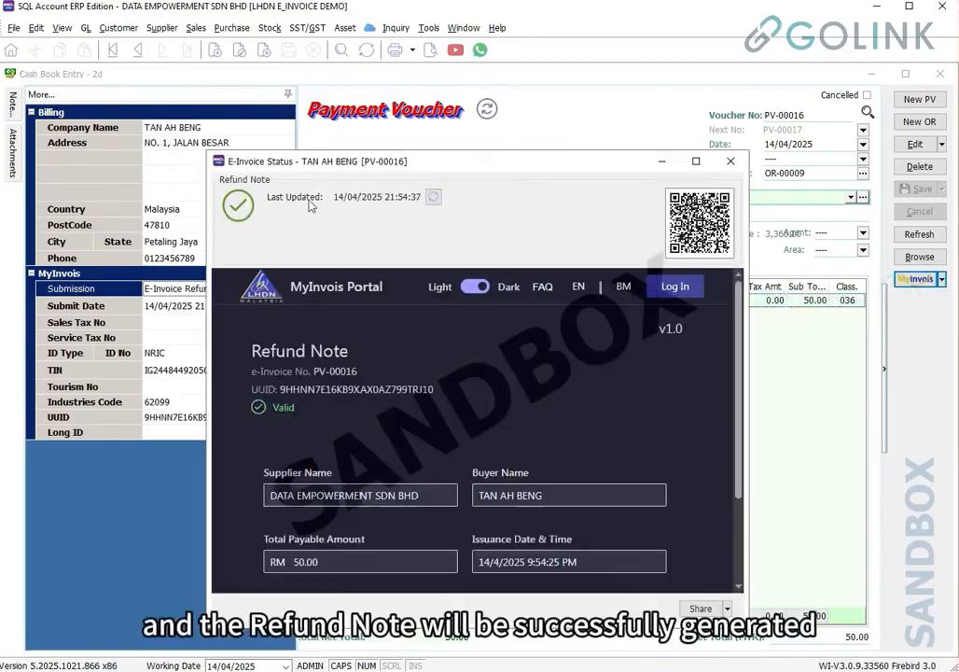
left_click_drag(251, 347, 313, 371)
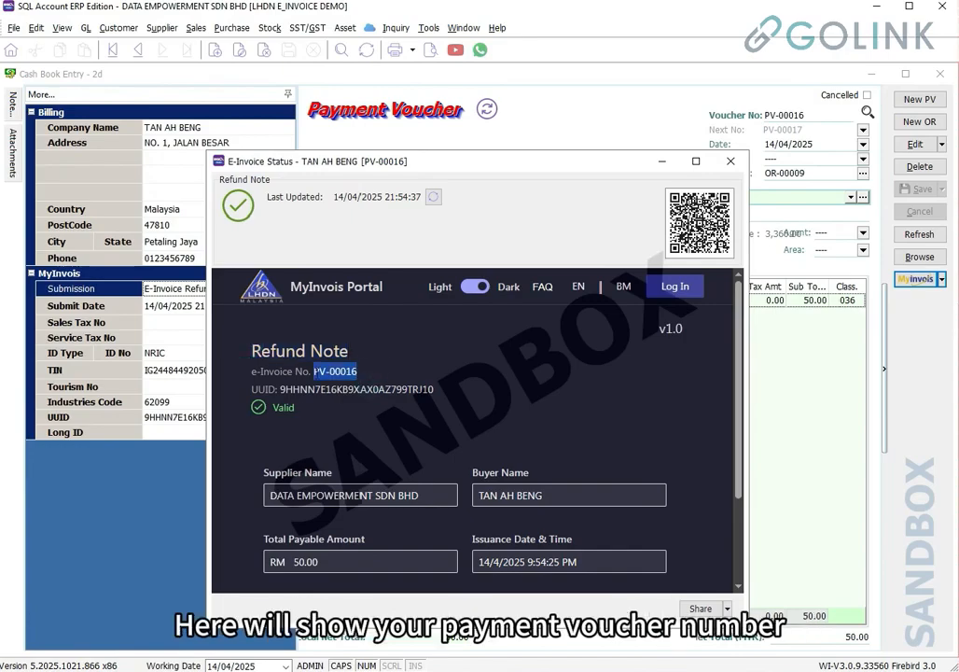
left_click_drag(272, 506, 448, 503)
left_click_drag(562, 496, 476, 498)
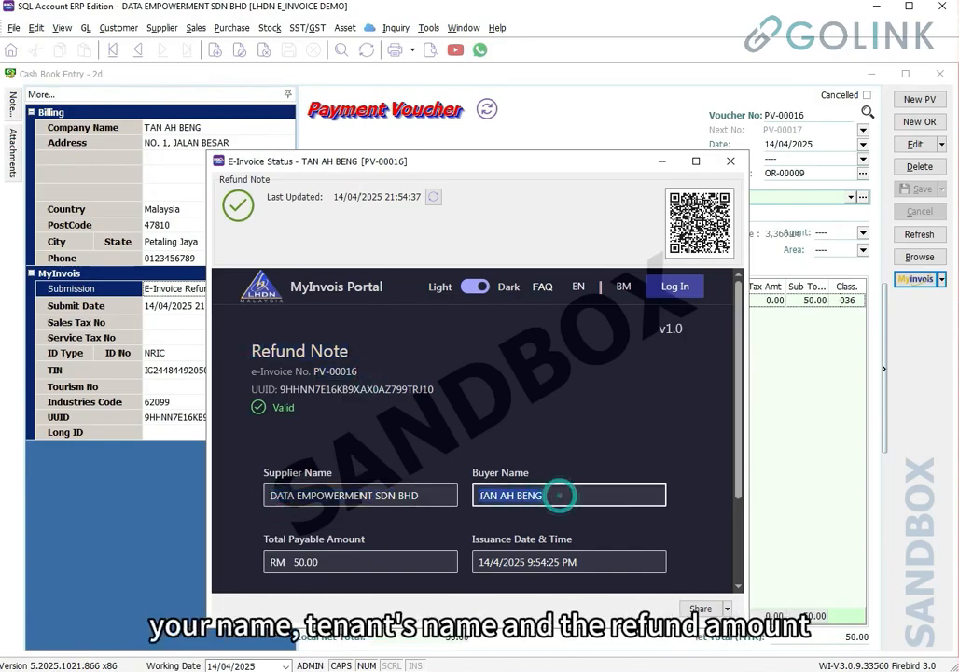
triple_click(326, 562)
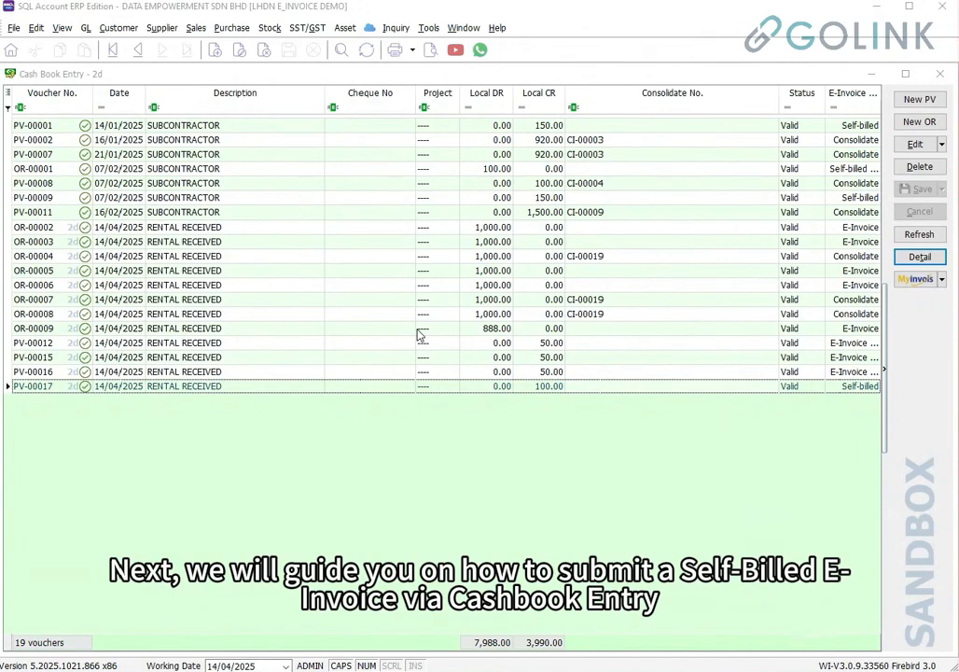
Start a new payment voucher with a 100 SALES COMMISSION line billed to the agent
left_click(933, 106)
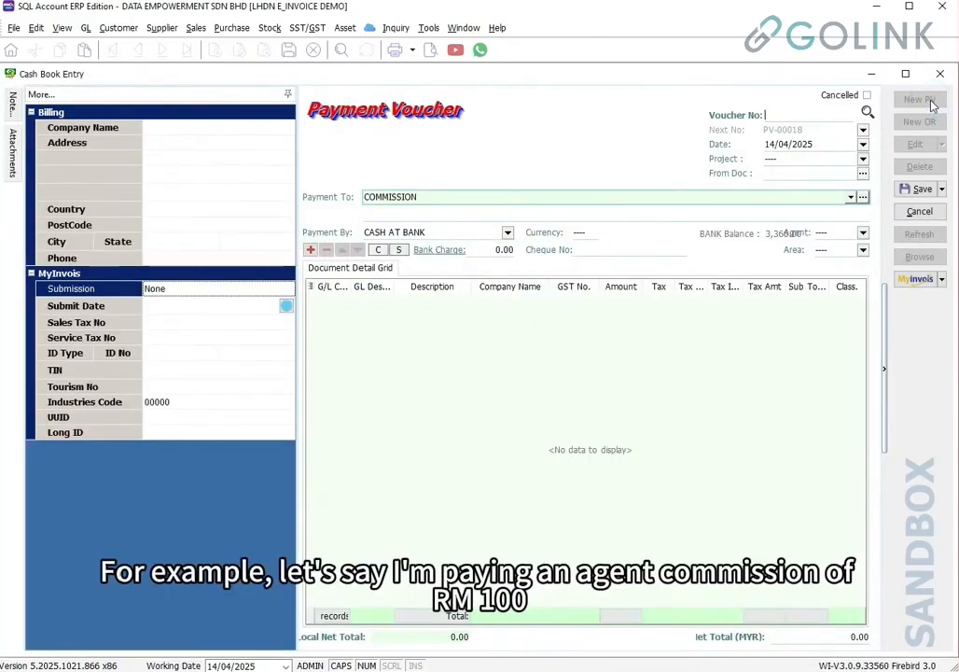
left_click(333, 301)
type("COMMI")
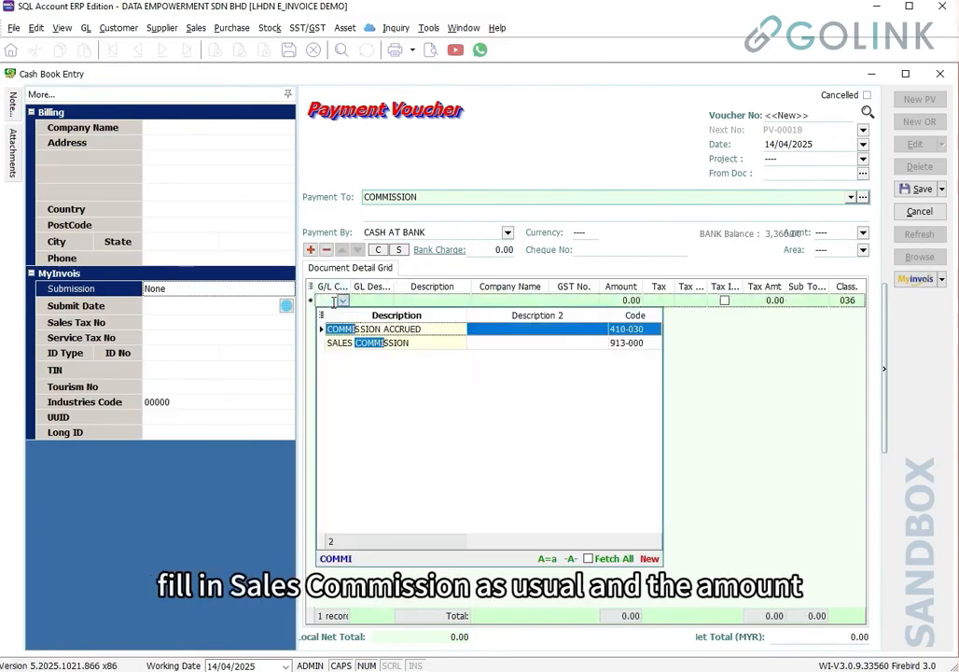
left_click(369, 342)
left_click(627, 302)
type("100")
left_click(245, 127)
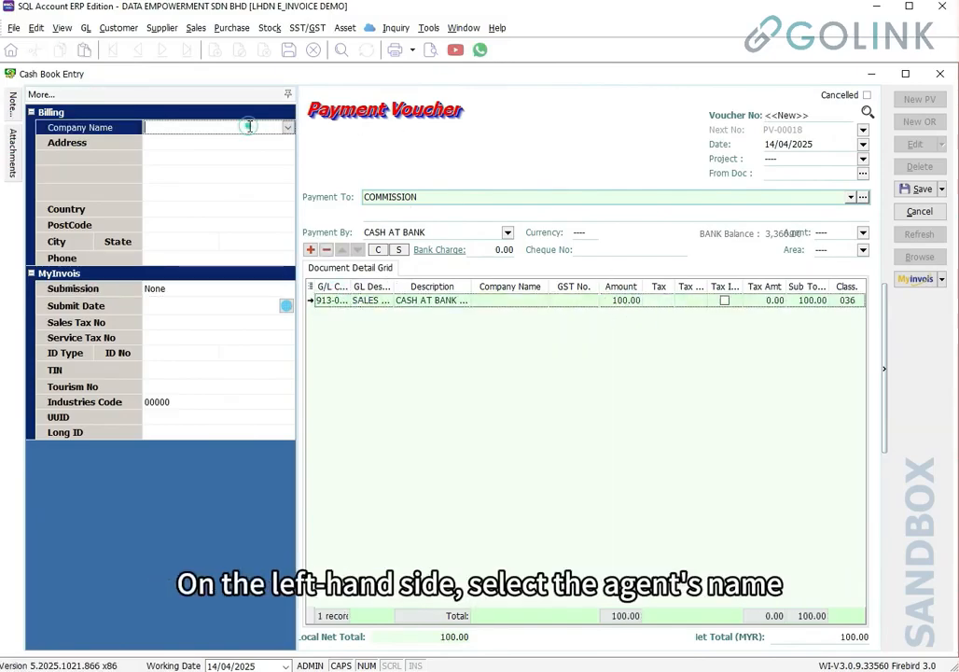
left_click(287, 128)
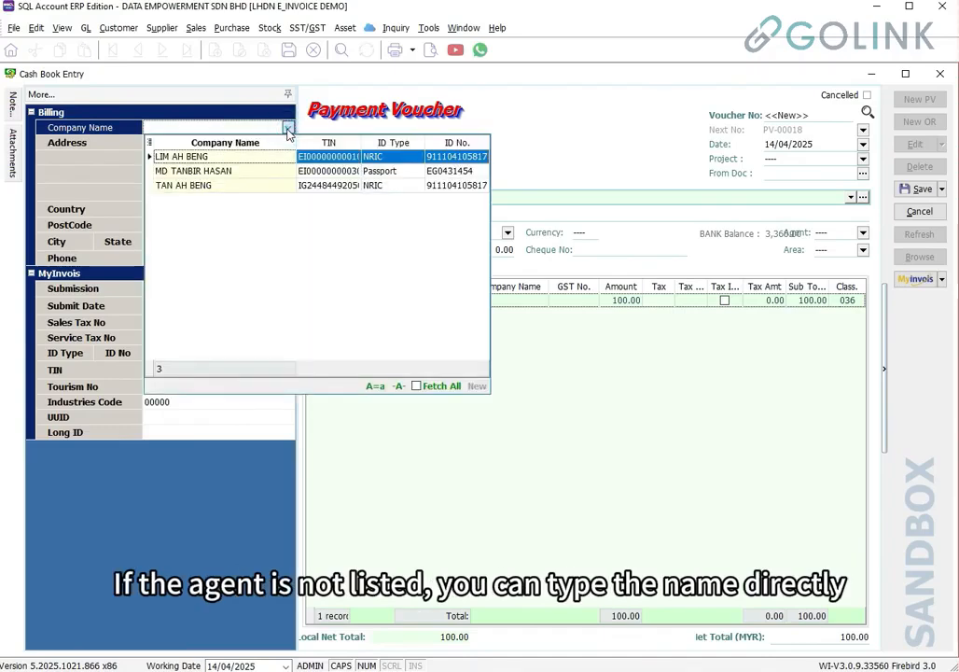
left_click(265, 159)
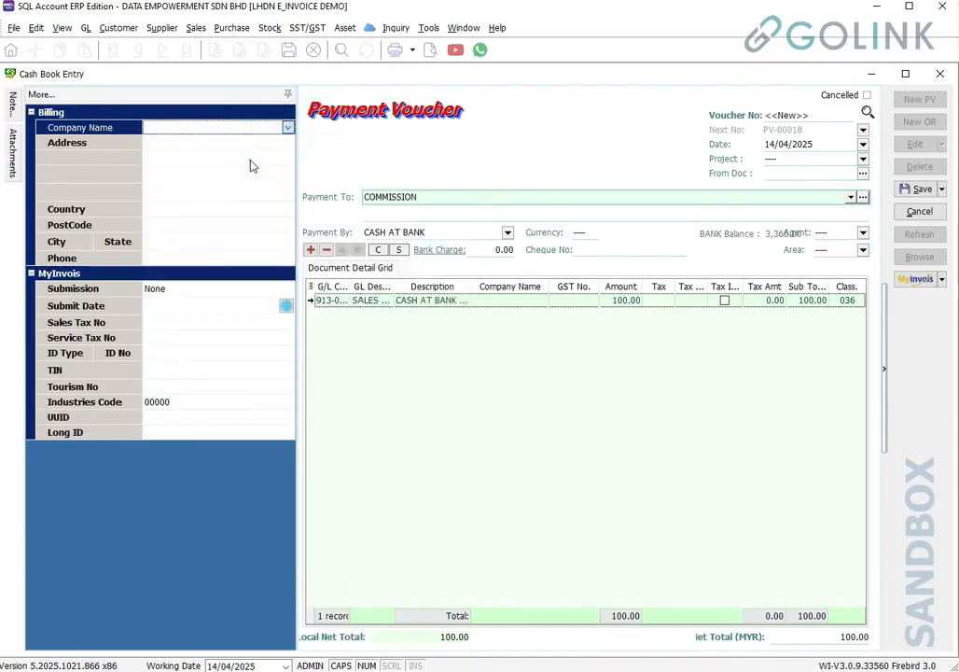
Set submission to Self-billed, Payment To COMMISSION, and line classification code 037
left_click(214, 292)
left_click(286, 293)
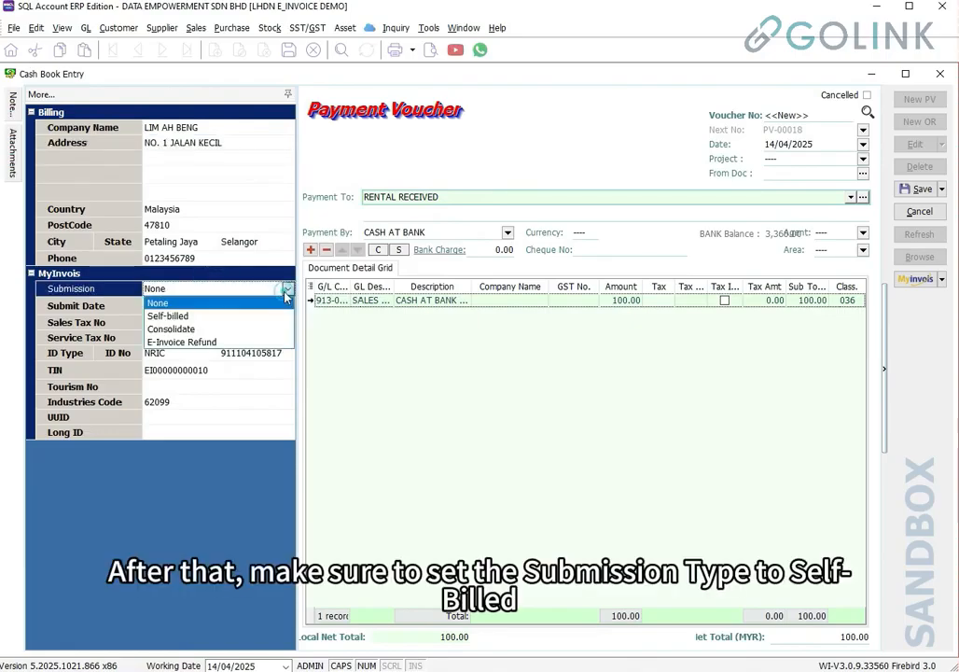
left_click(231, 318)
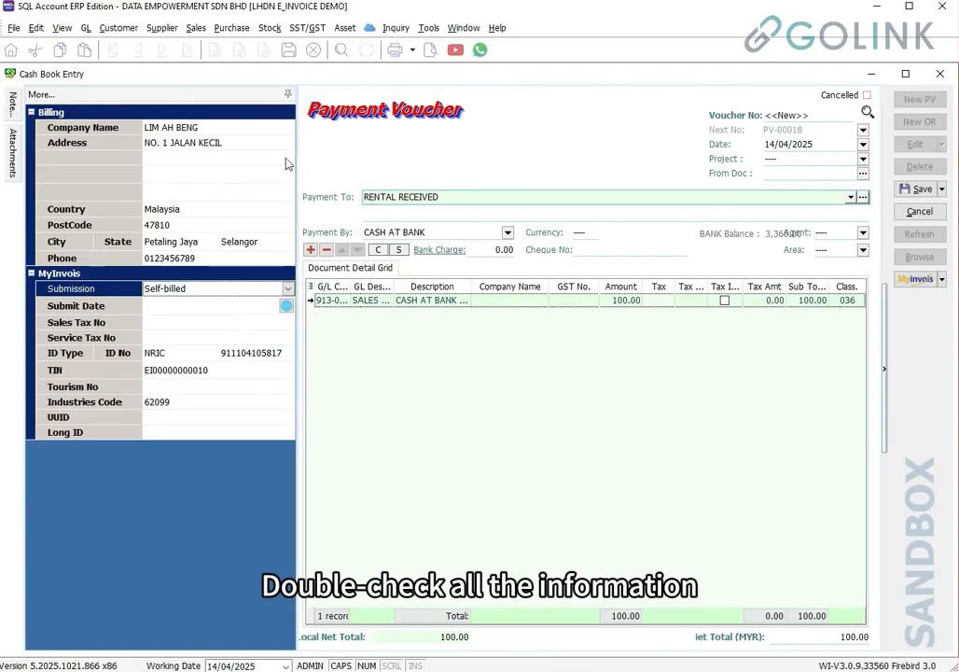
left_click(854, 300)
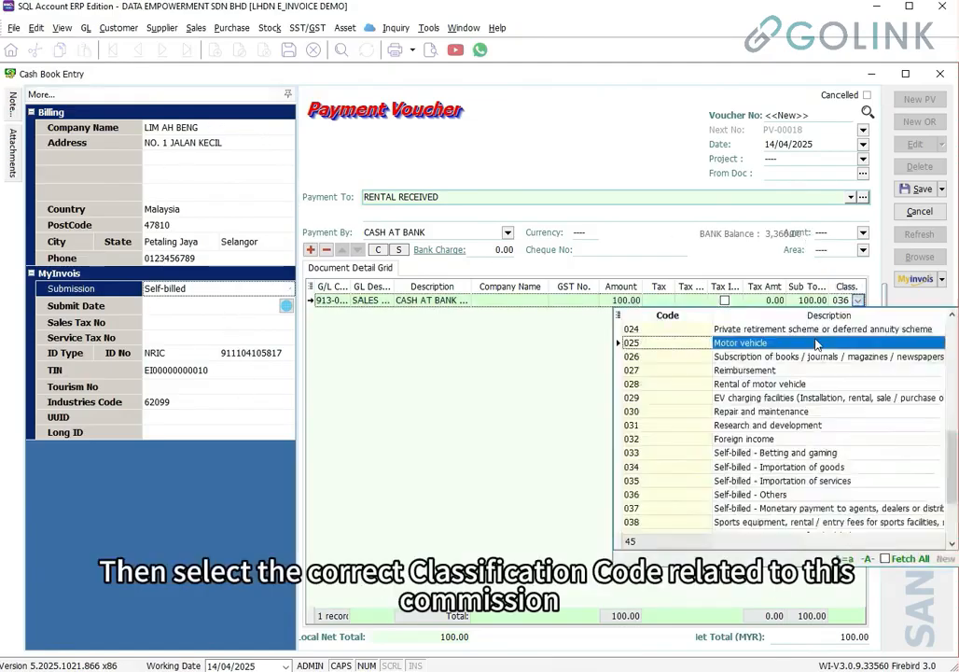
left_click(850, 197)
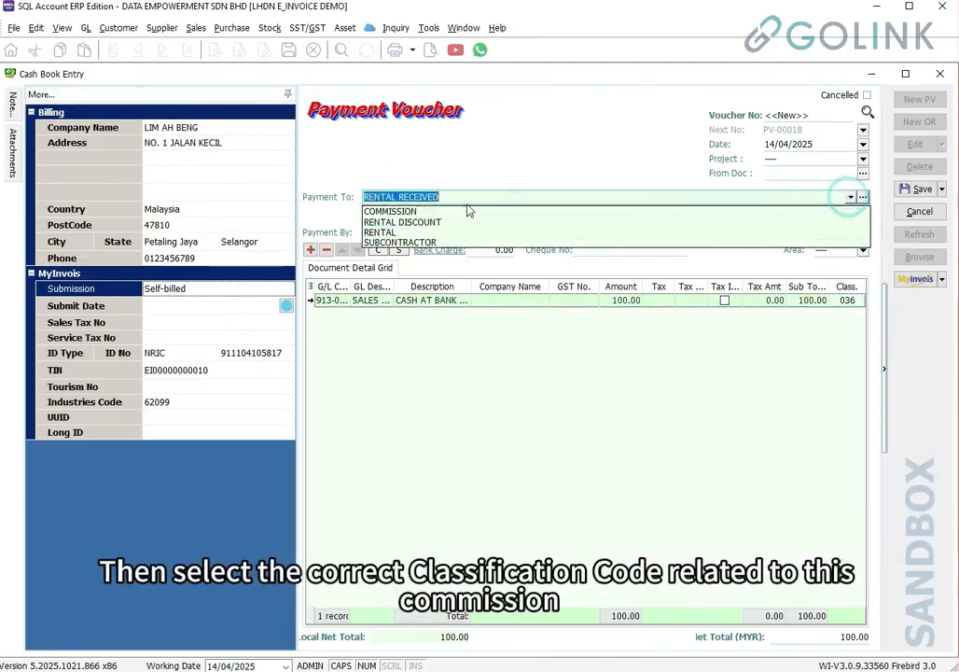
left_click(445, 209)
left_click(846, 301)
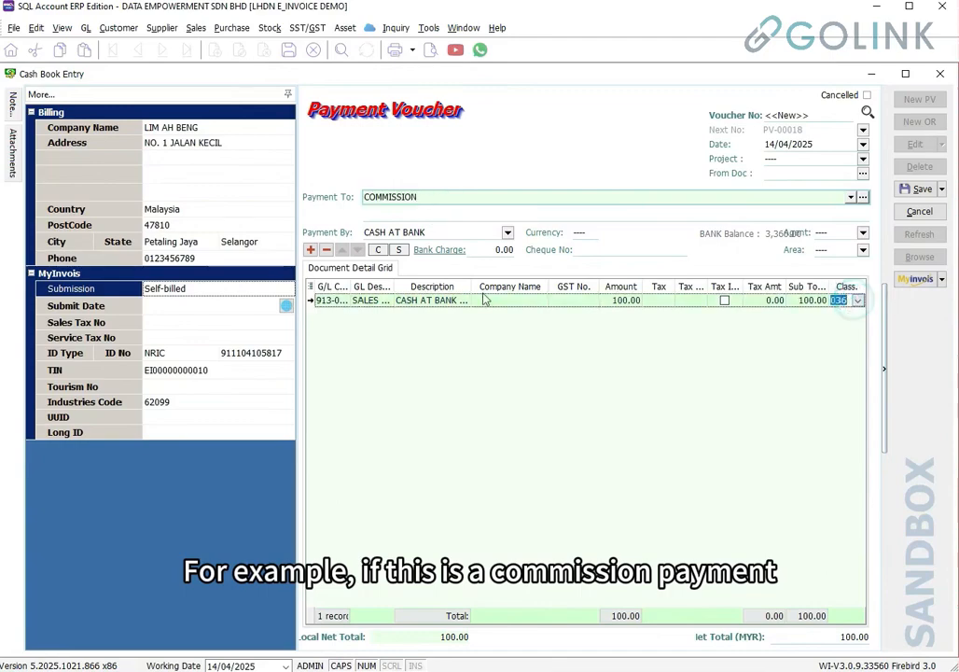
left_click(857, 300)
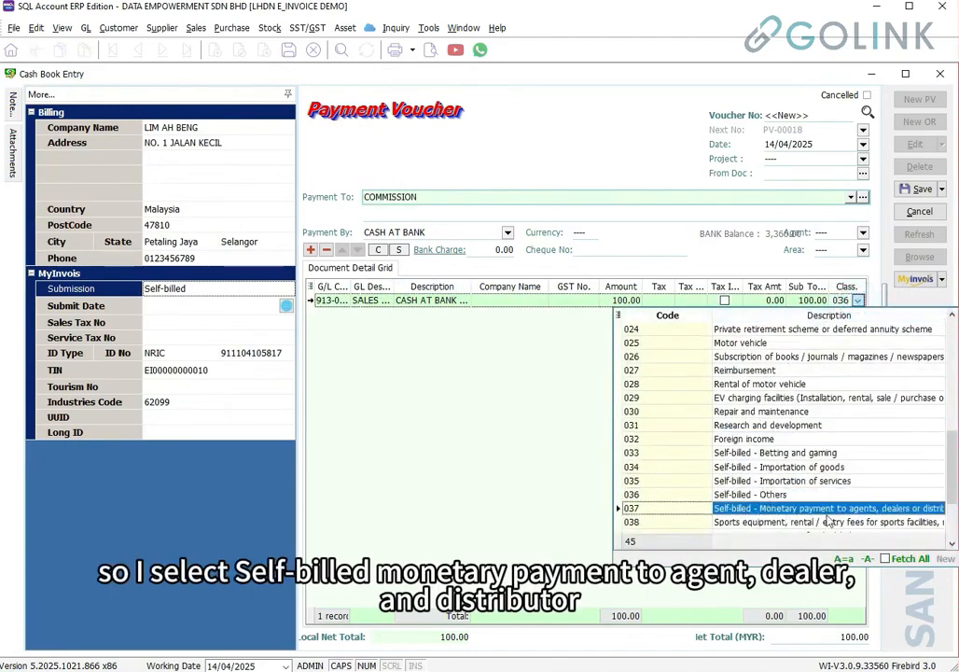
left_click(894, 508)
key("Down")
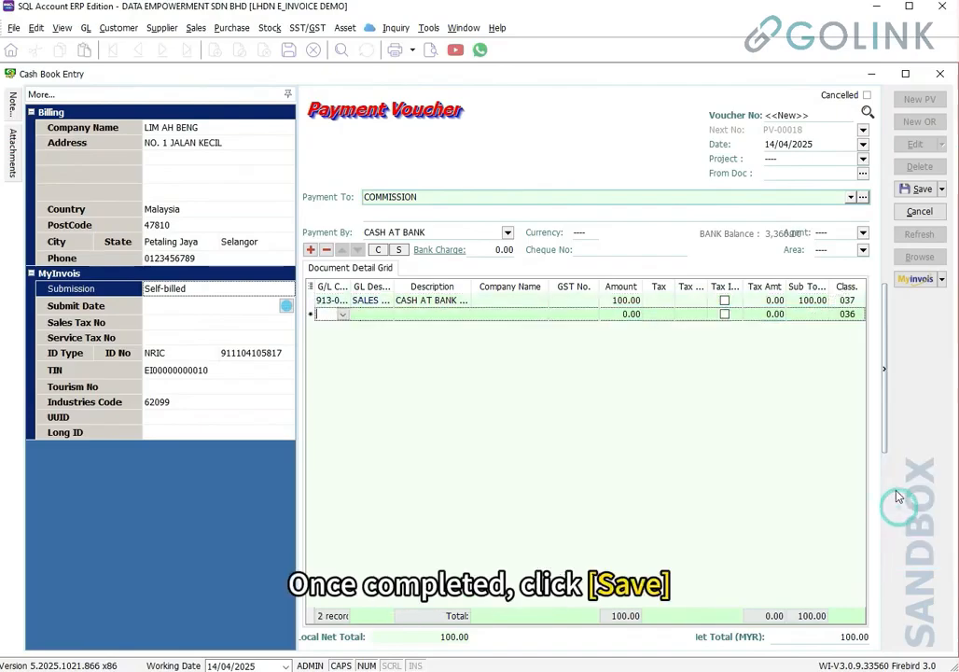
Save the voucher as PV-00018, submit it to the MyInvois sandbox, and review the Valid self-billed invoice
left_click(915, 189)
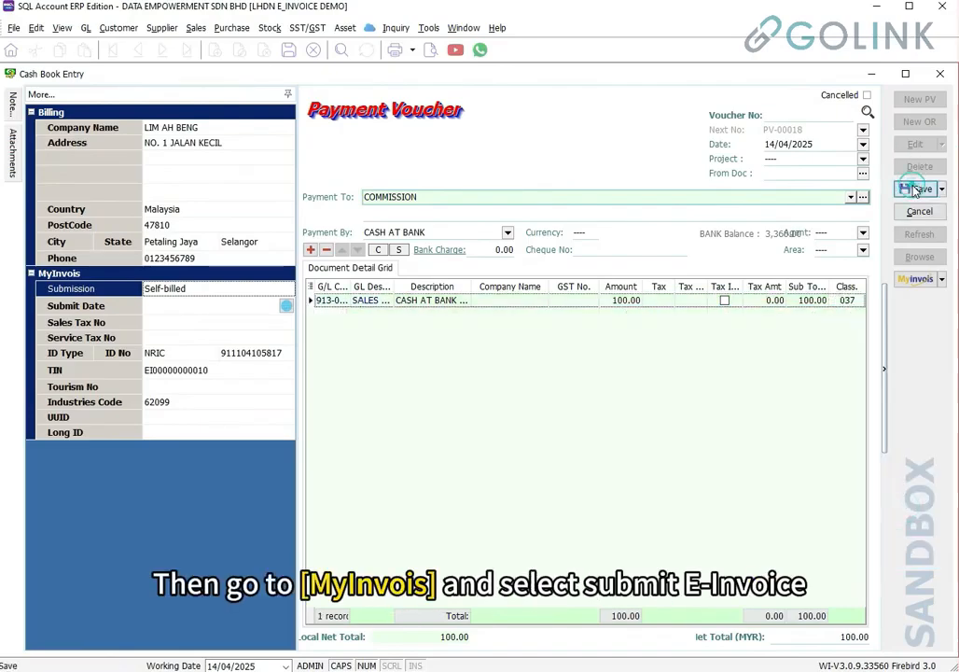
left_click(914, 280)
left_click(891, 303)
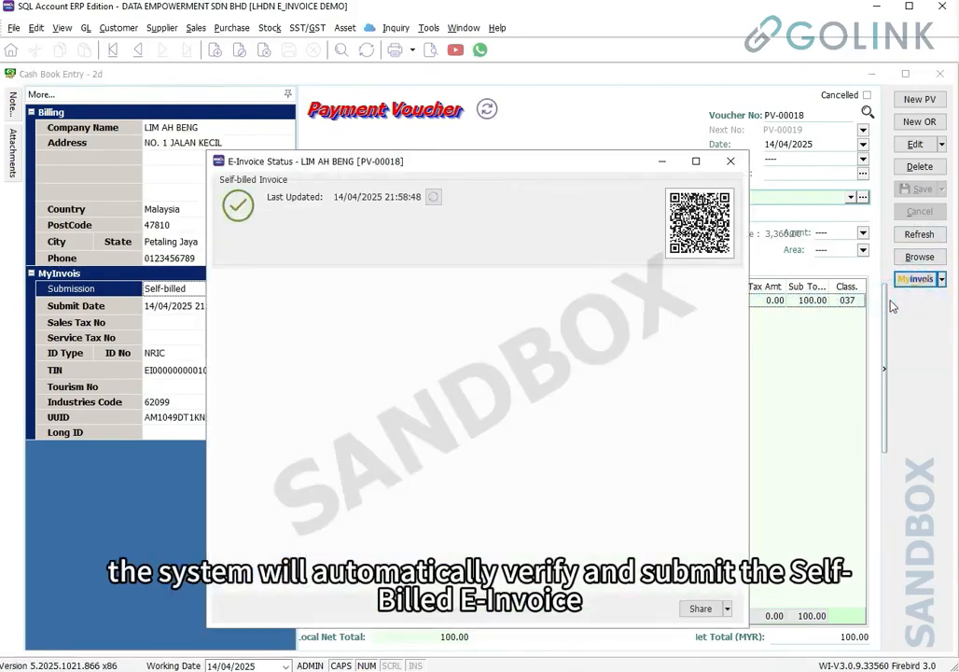
left_click_drag(251, 350, 319, 372)
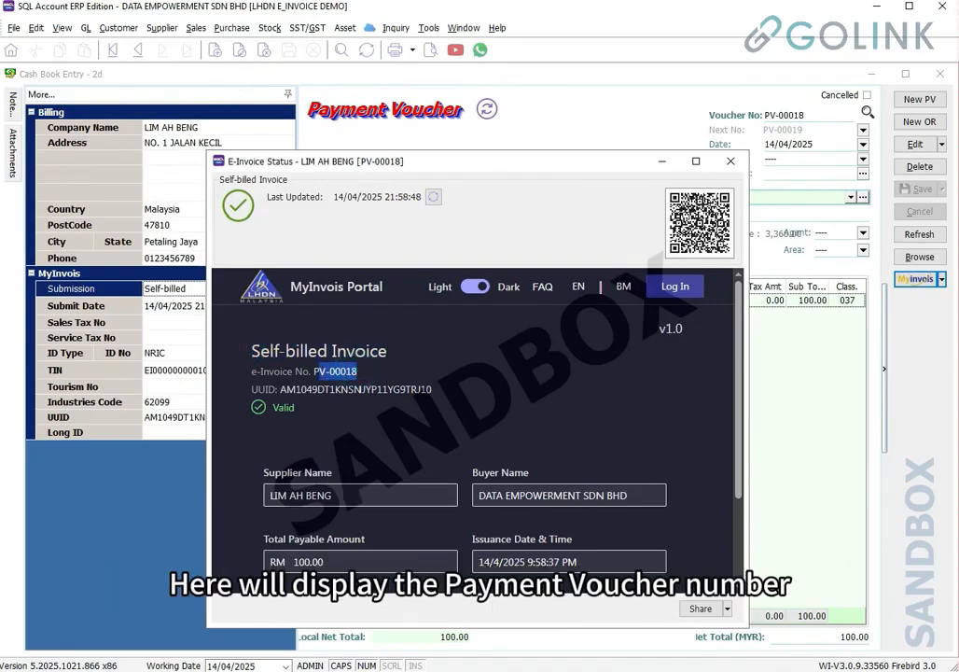
left_click_drag(268, 495, 342, 496)
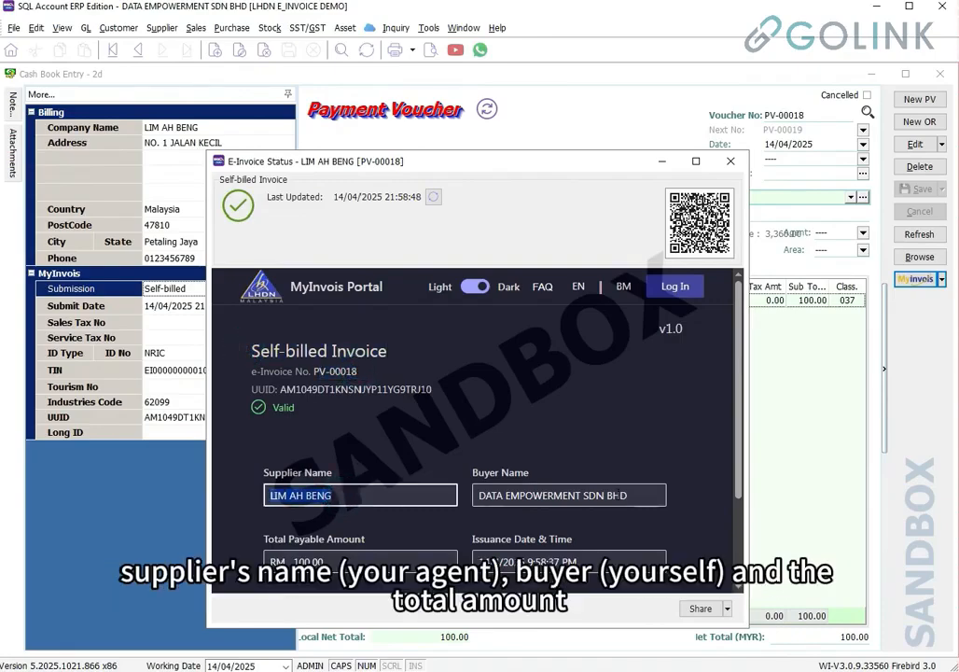
left_click_drag(627, 495, 477, 496)
scroll(344, 387, "down", 2)
left_click_drag(294, 439, 337, 442)
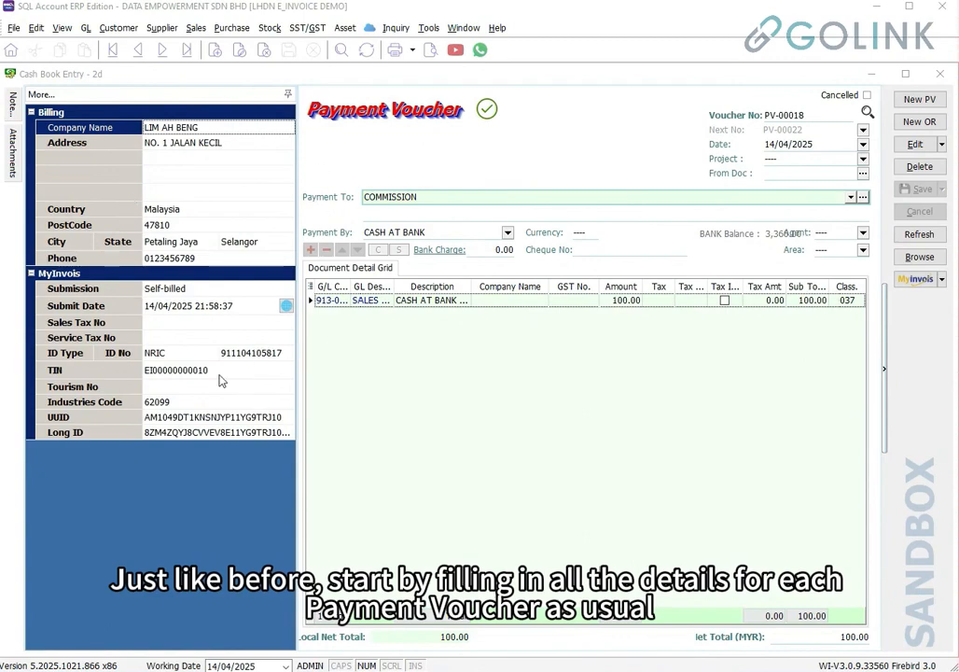
Select commission vouchers PV-00019 to PV-00021 in the browse list and batch-submit all three
left_click(935, 263)
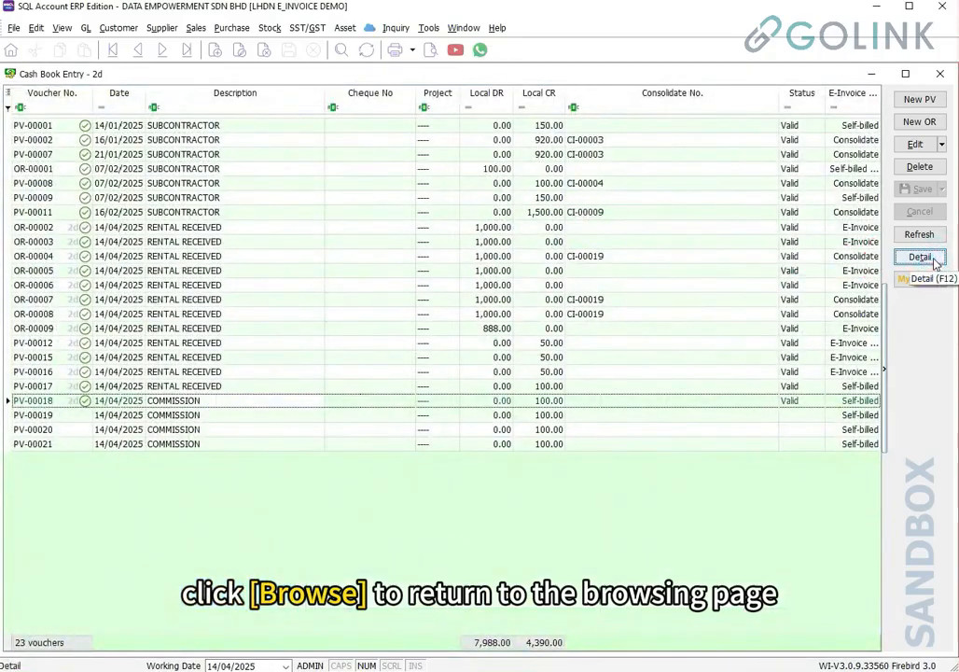
left_click(193, 416)
left_click(196, 430)
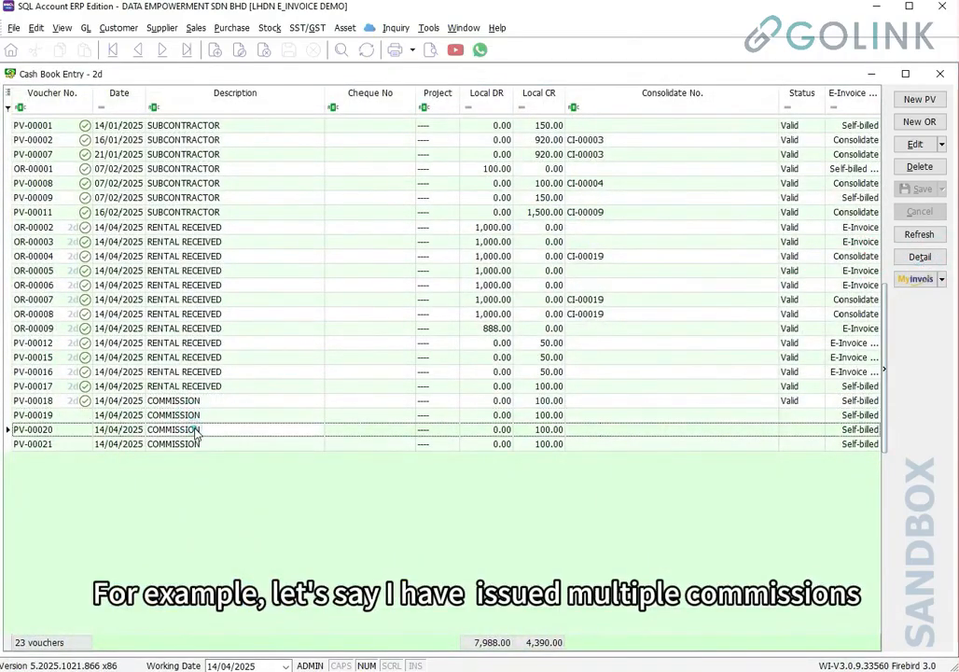
left_click(196, 445)
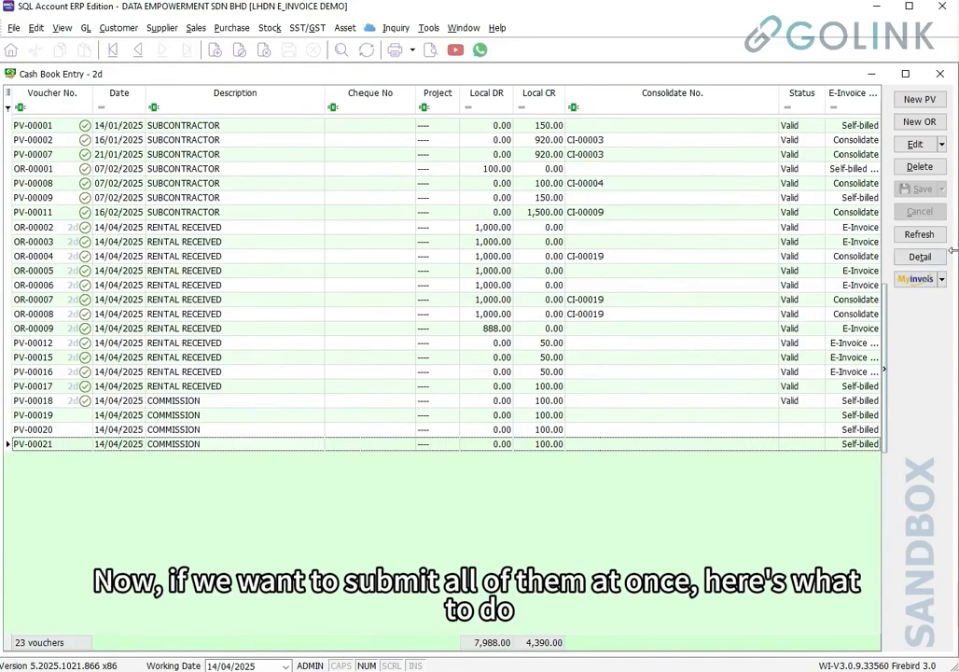
left_click(911, 283)
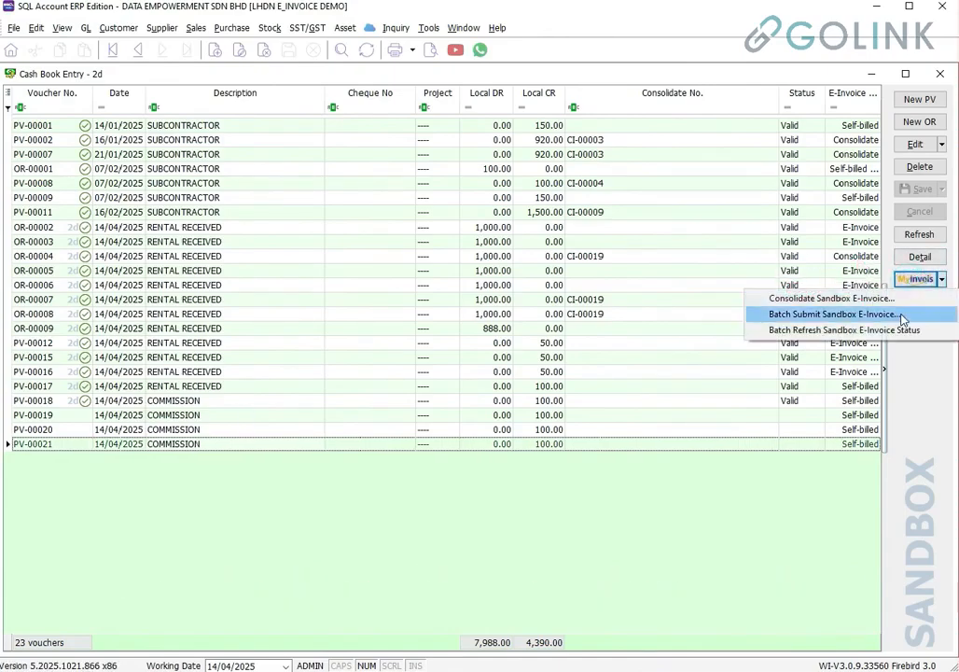
left_click(901, 315)
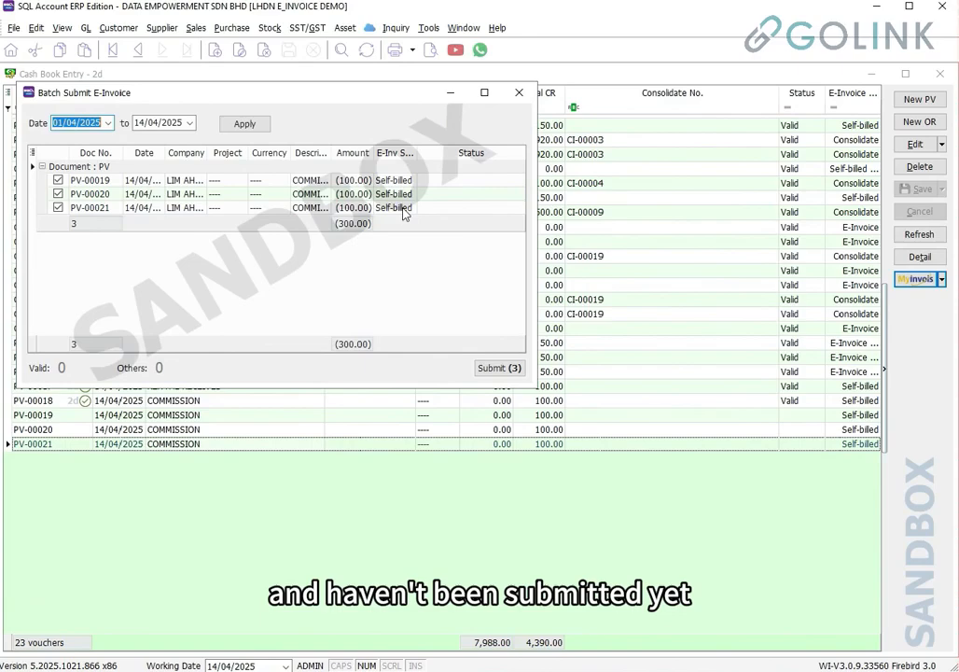
left_click(497, 369)
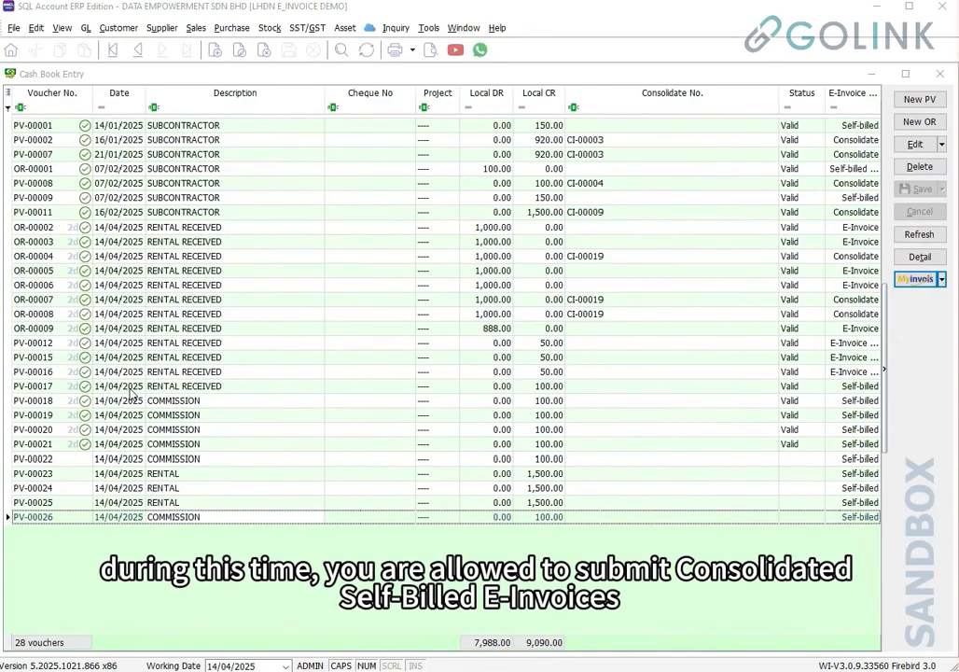
List vouchers for consolidation including unsubmitted ones, and inspect the COMMISSION rows' warnings
left_click(902, 284)
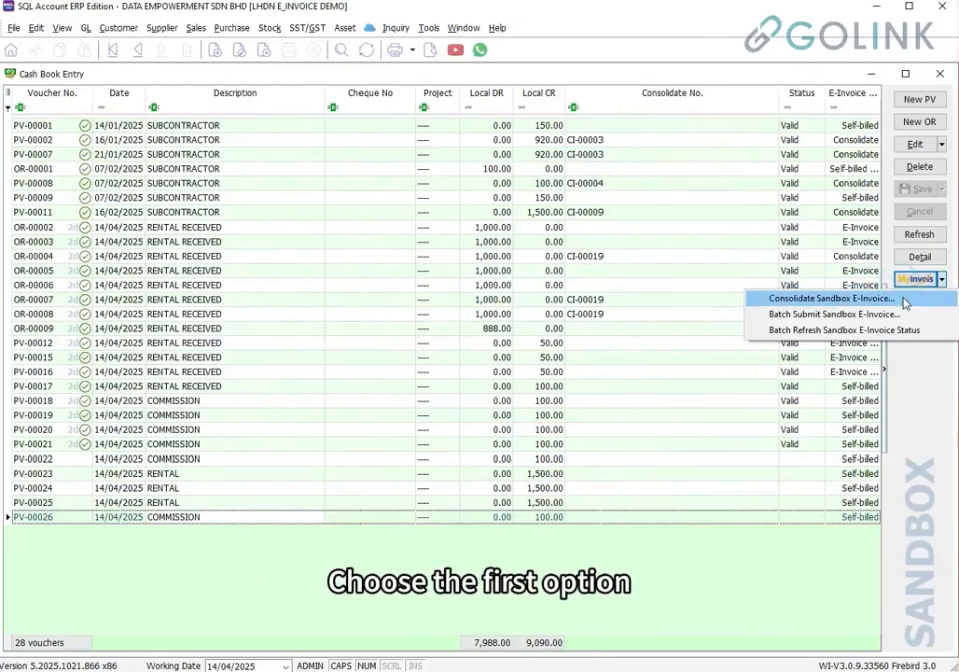
left_click(904, 302)
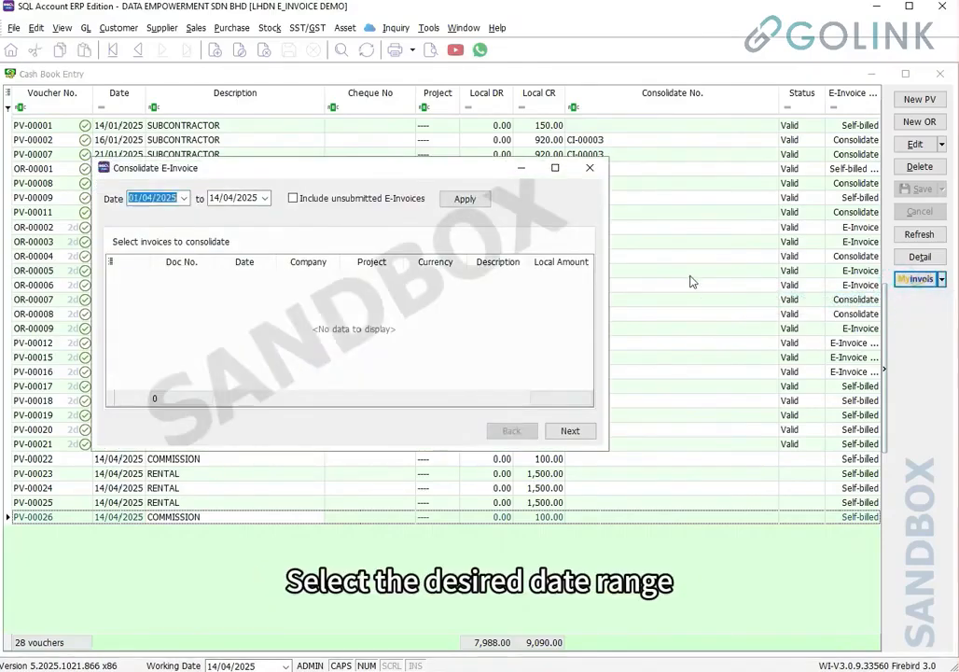
left_click_drag(605, 286, 912, 286)
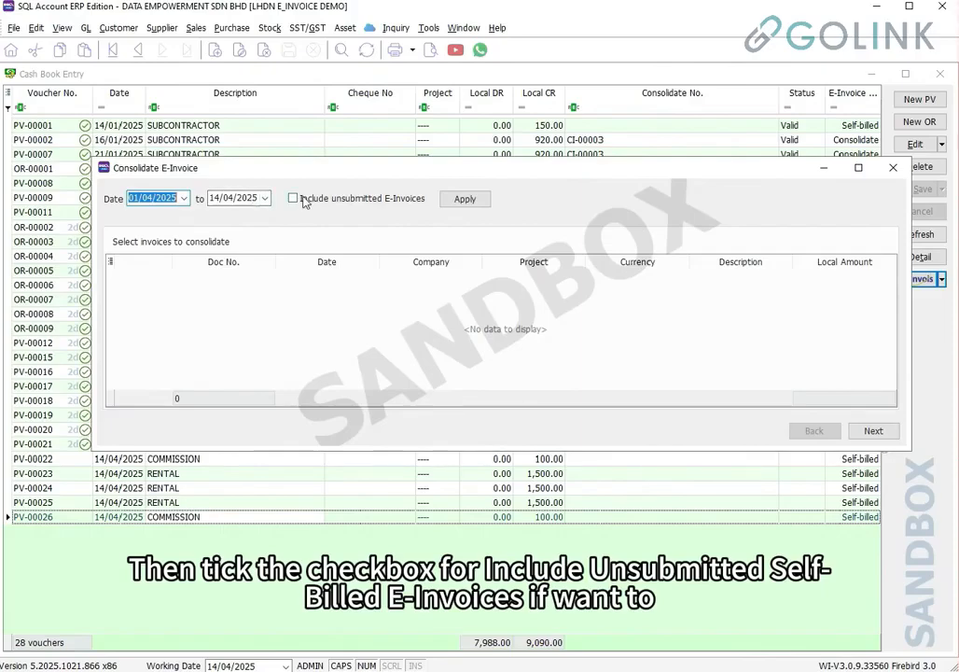
left_click(294, 199)
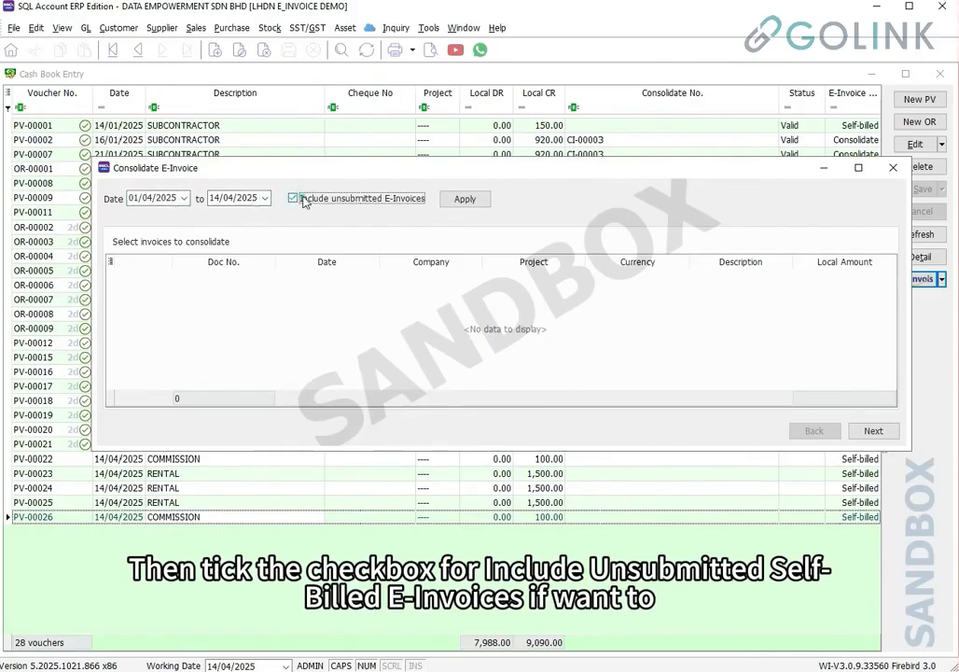
left_click(472, 205)
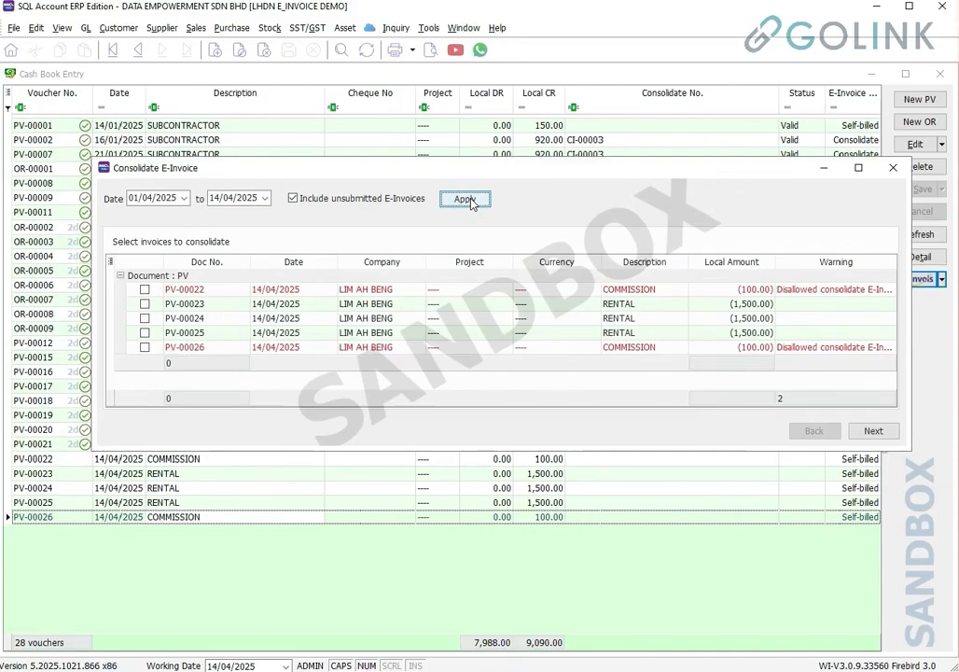
left_click(317, 289)
left_click(318, 347)
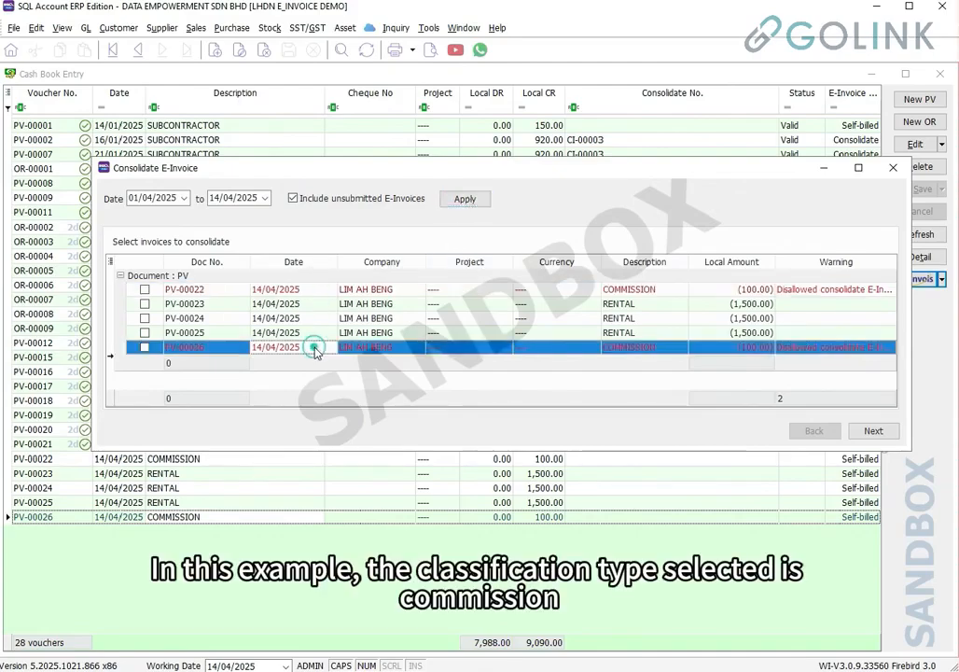
left_click(631, 295)
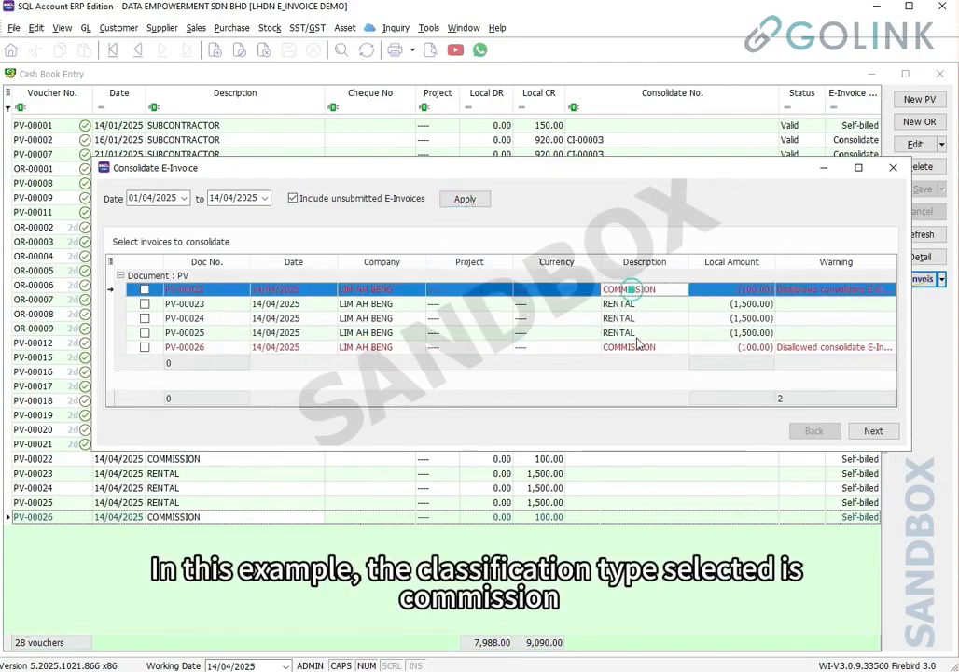
left_click(636, 347)
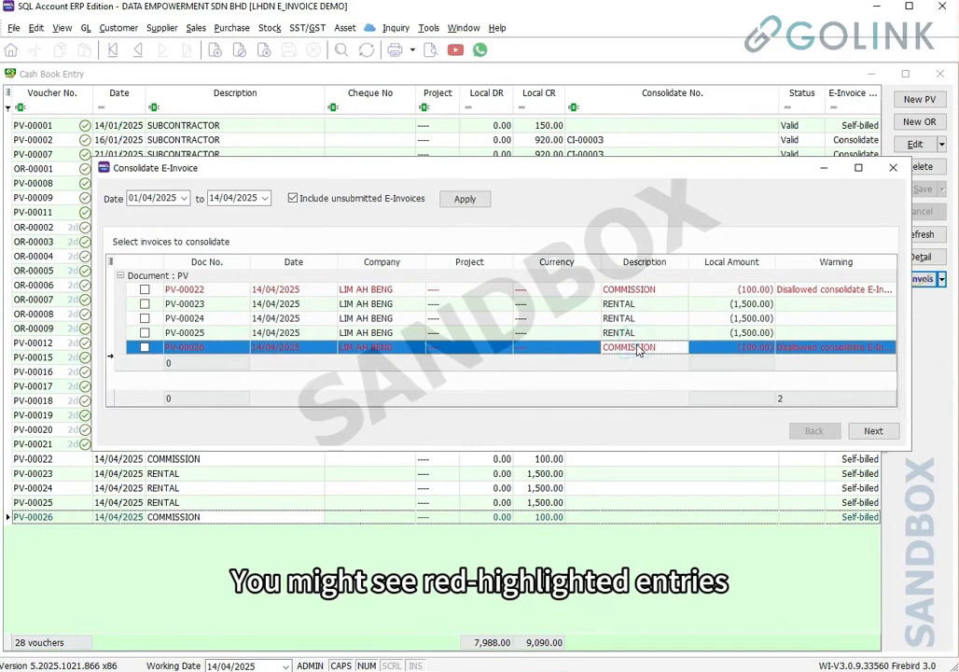
left_click(803, 294)
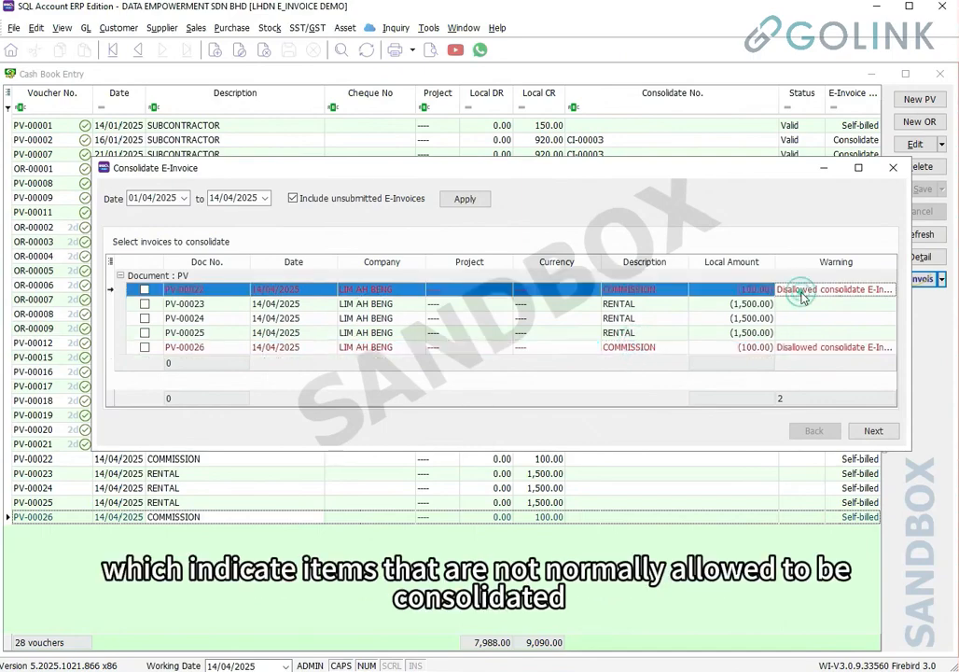
left_click_drag(776, 261, 742, 263)
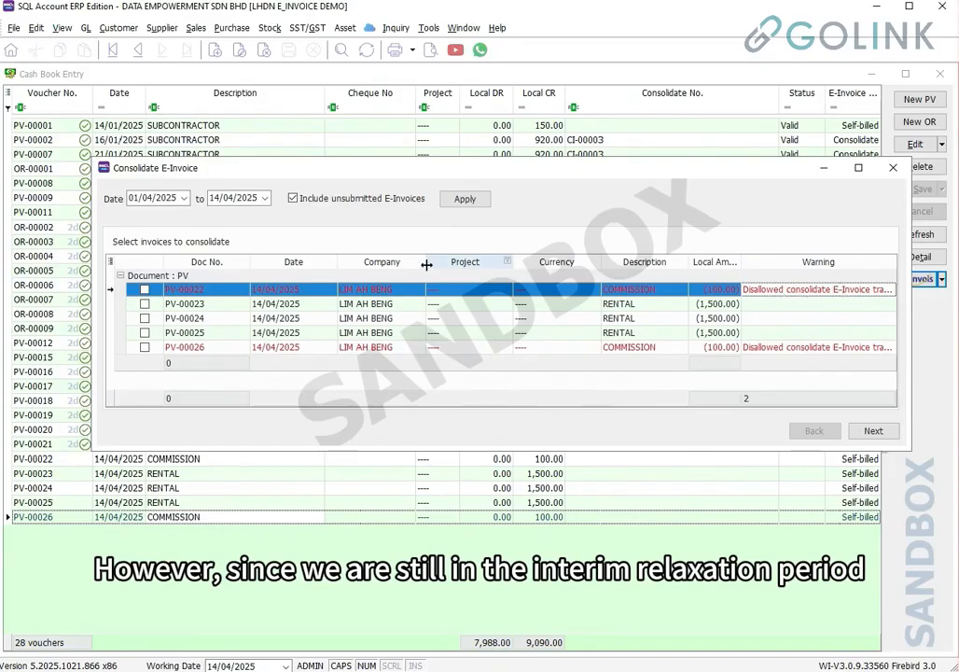
left_click_drag(512, 259, 456, 261)
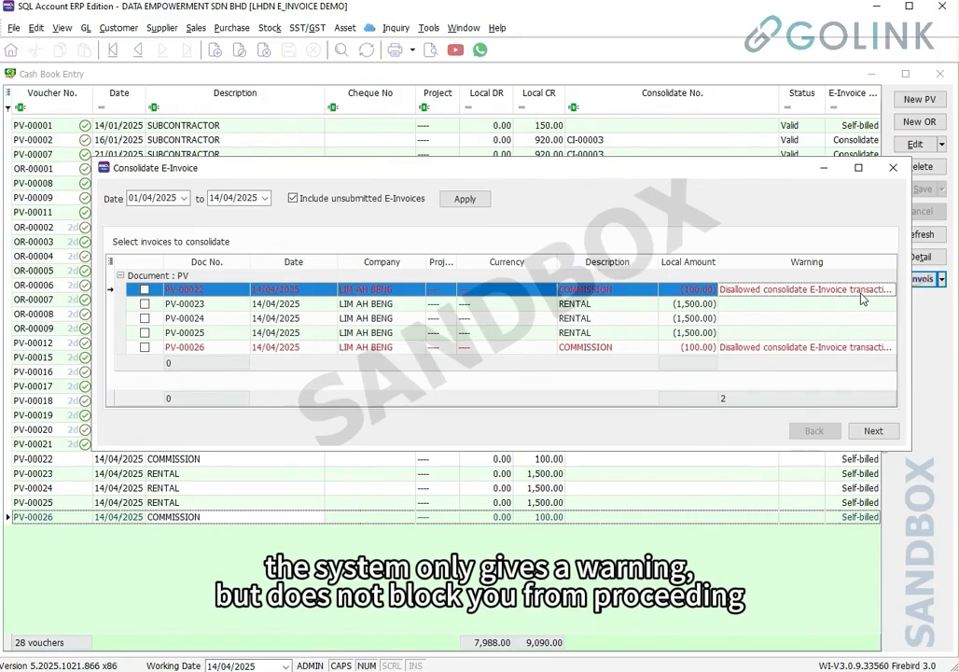
Tick all five vouchers PV-00022 to PV-00026 and submit them as consolidated e-invoice CI-00020
right_click(211, 322)
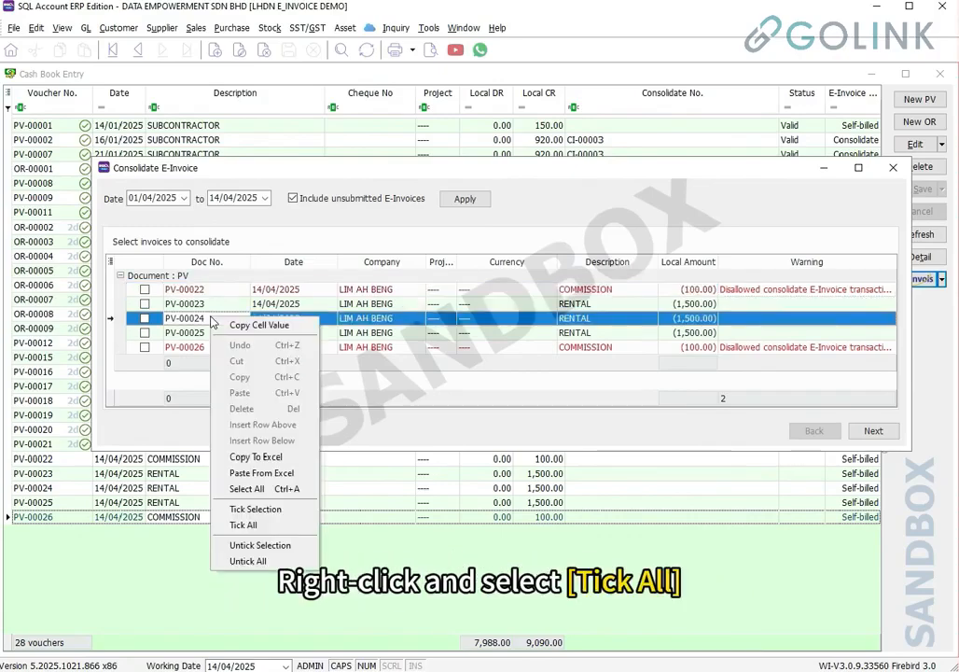
left_click(233, 523)
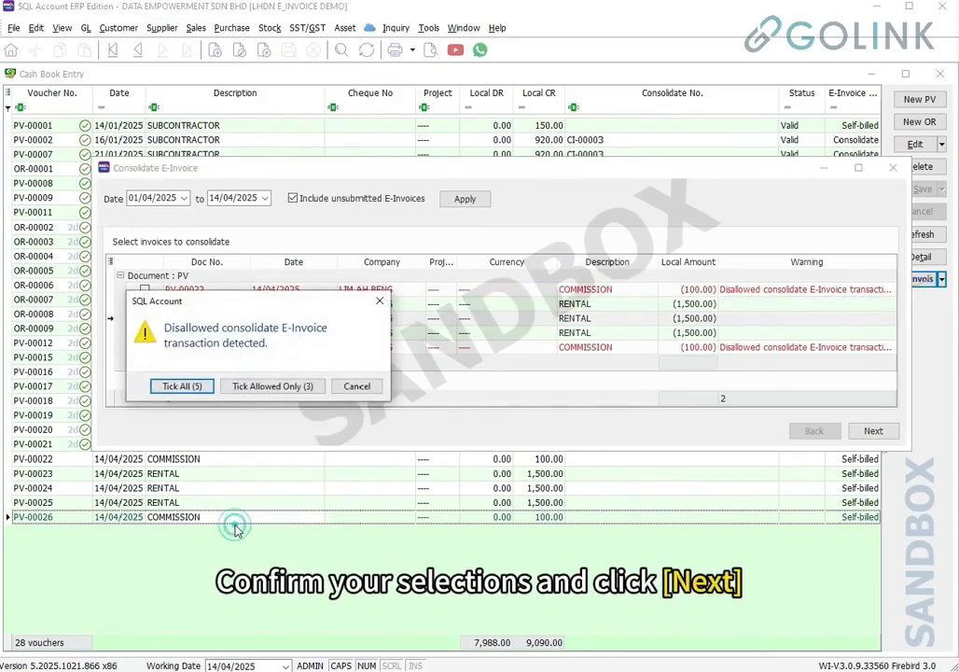
left_click(181, 387)
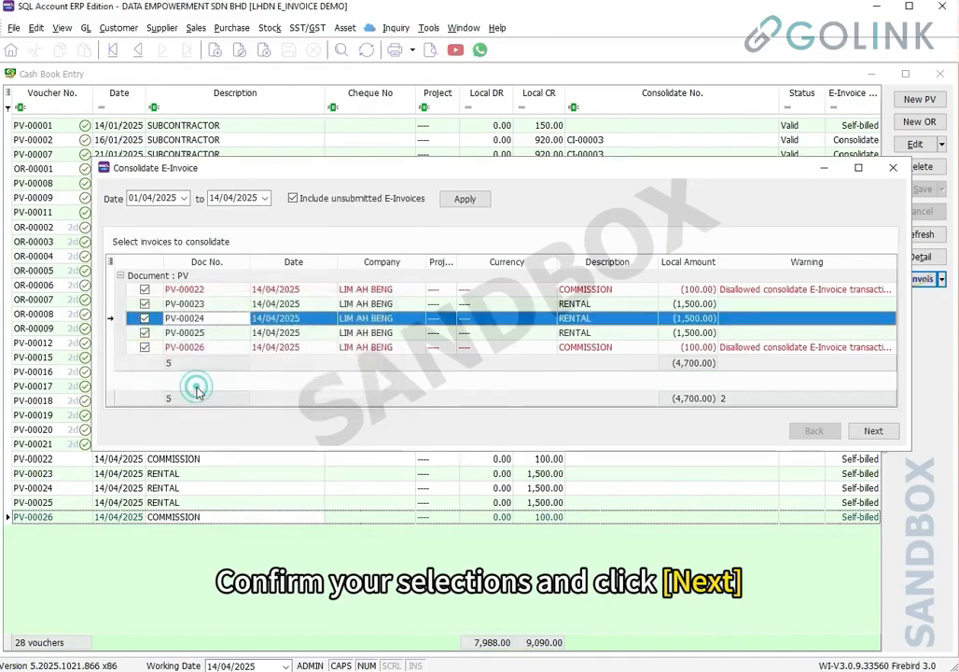
left_click(871, 431)
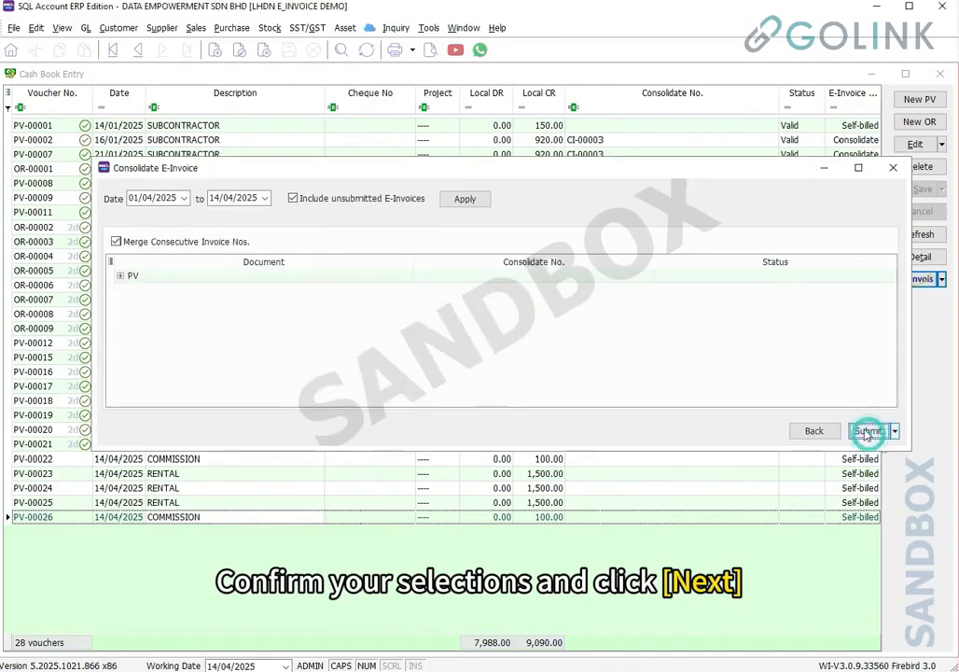
left_click(121, 276)
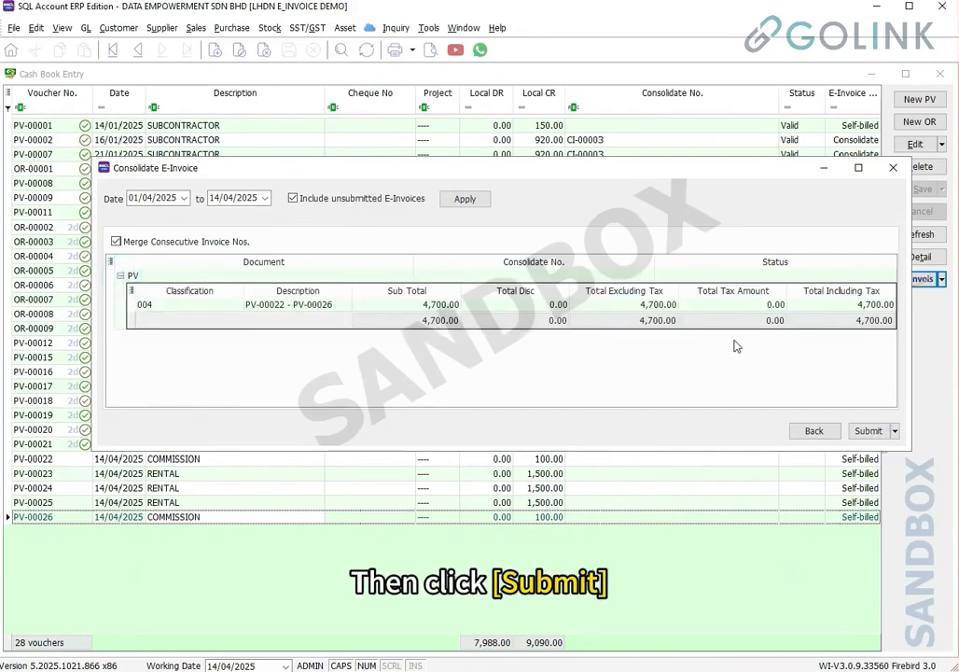
left_click(869, 430)
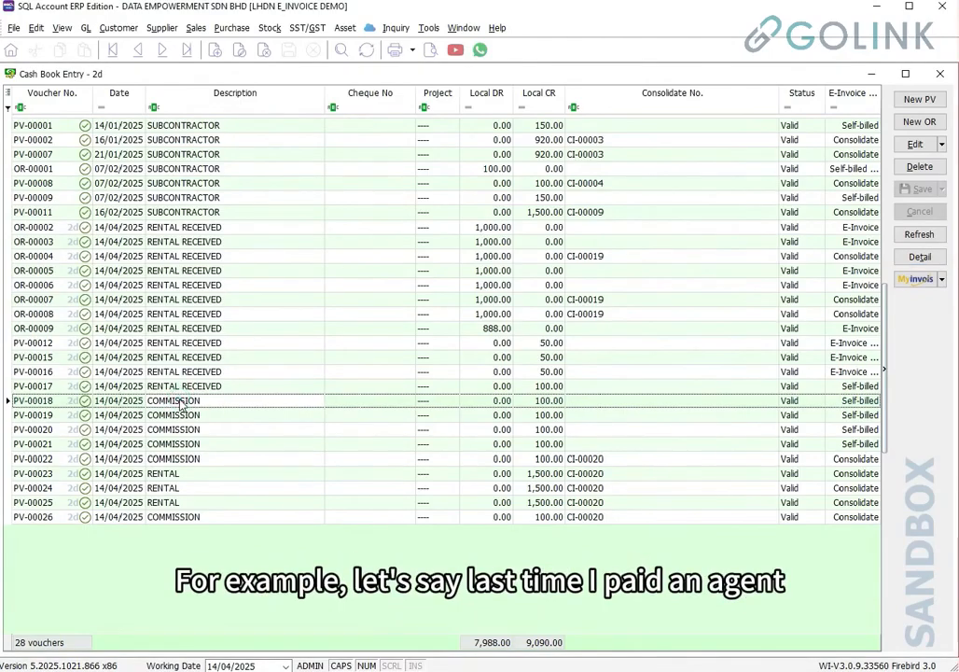
Open commission payment voucher PV-00018 from the Cash Book Entry list
double_click(181, 403)
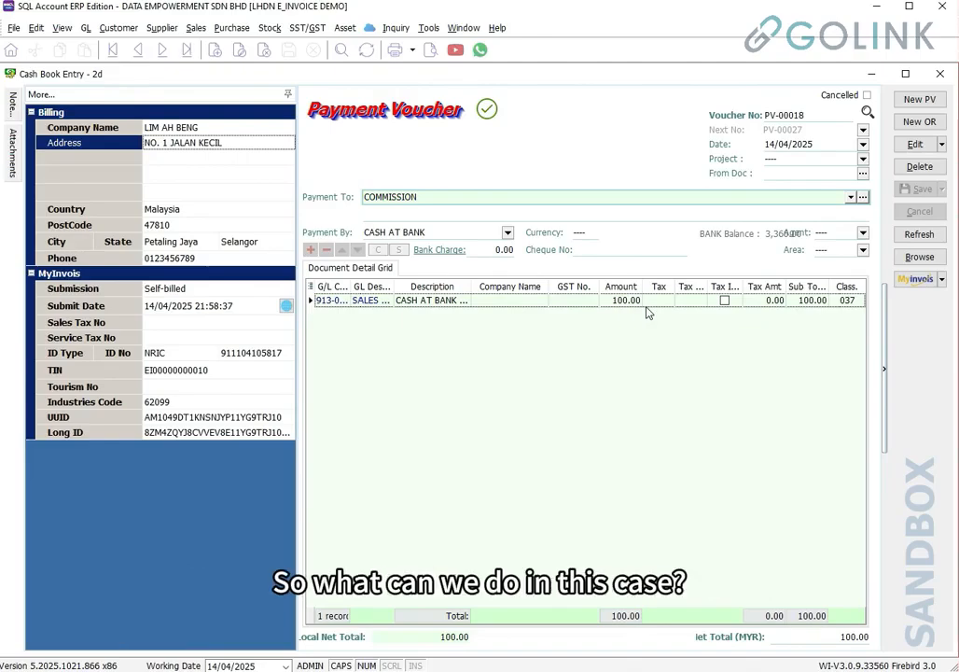
Start a new receipt voucher with a 20.00 SALES COMMISSION line from the agent, described as commission refund
left_click(930, 122)
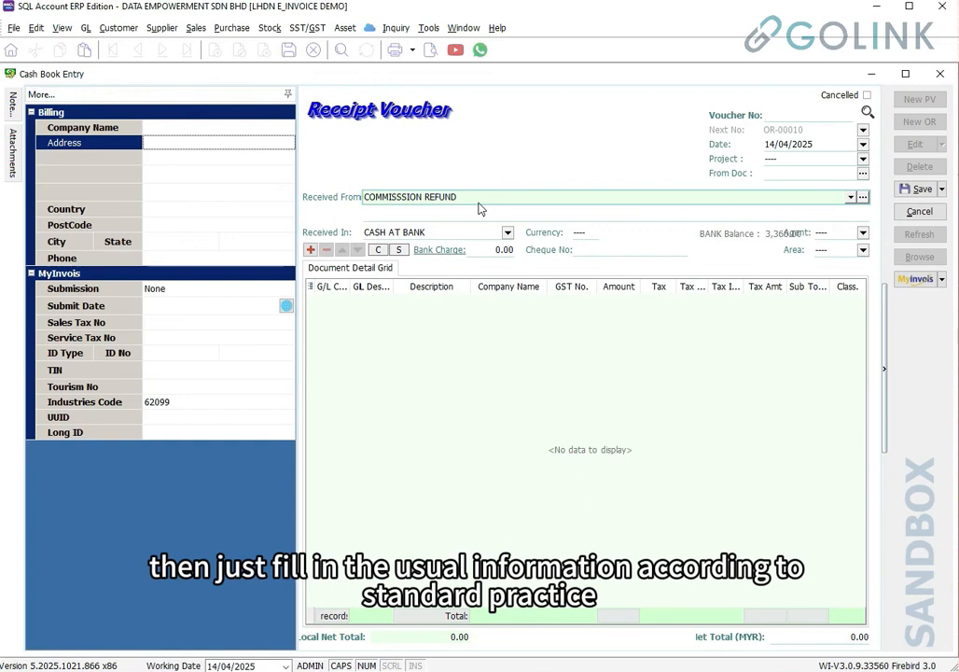
left_click(322, 304)
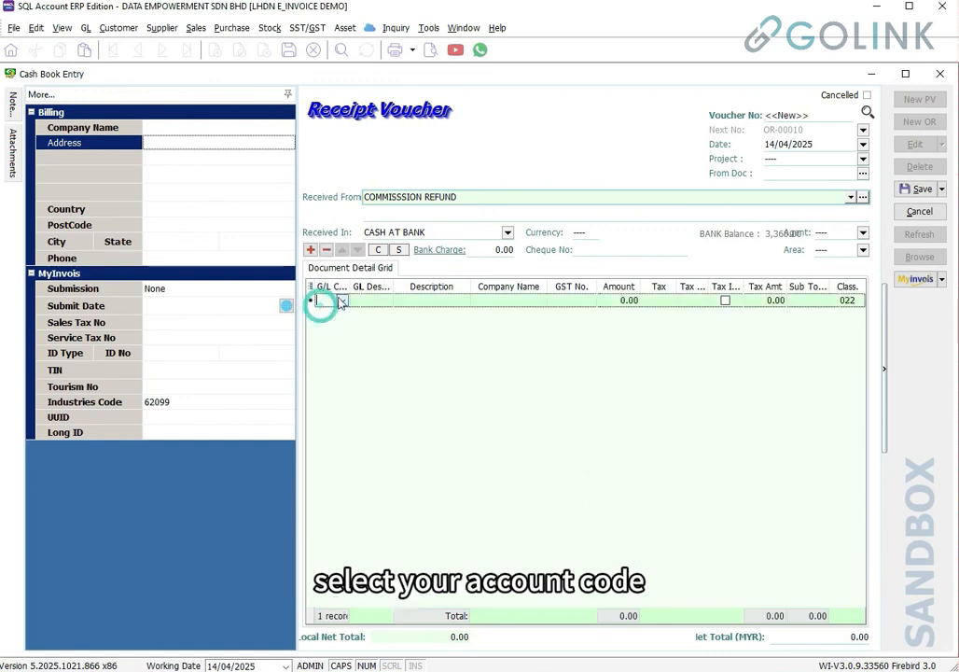
type("COMMI")
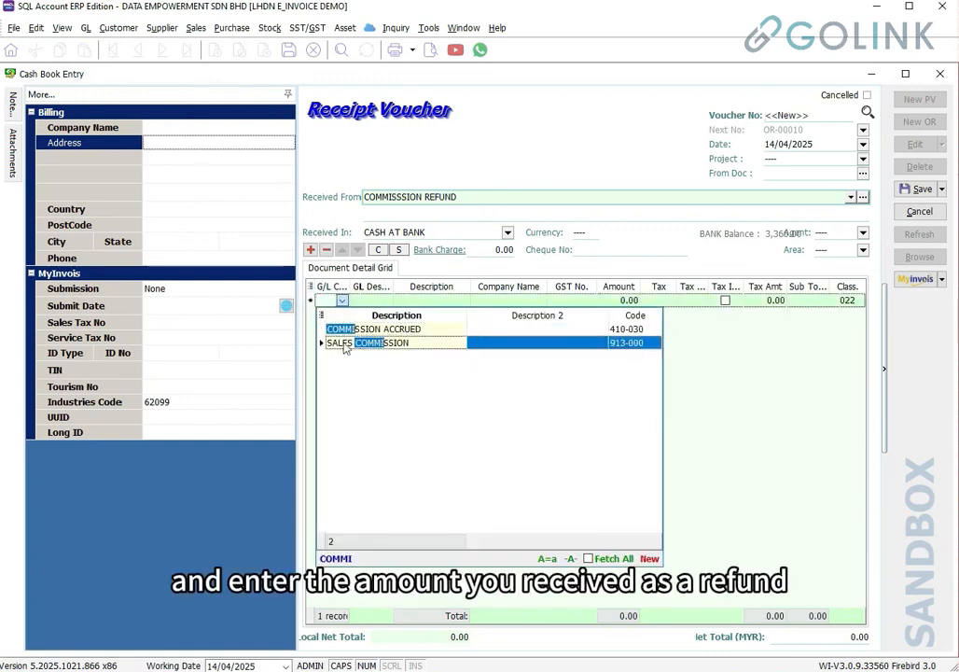
left_click(343, 343)
left_click(622, 302)
type("20")
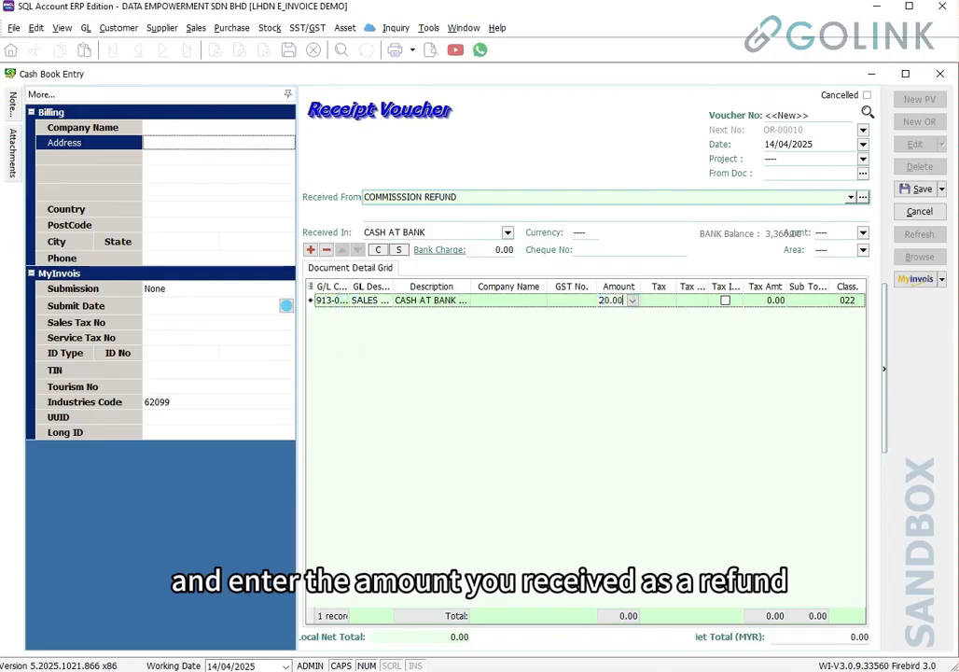
key("Tab")
left_click(287, 128)
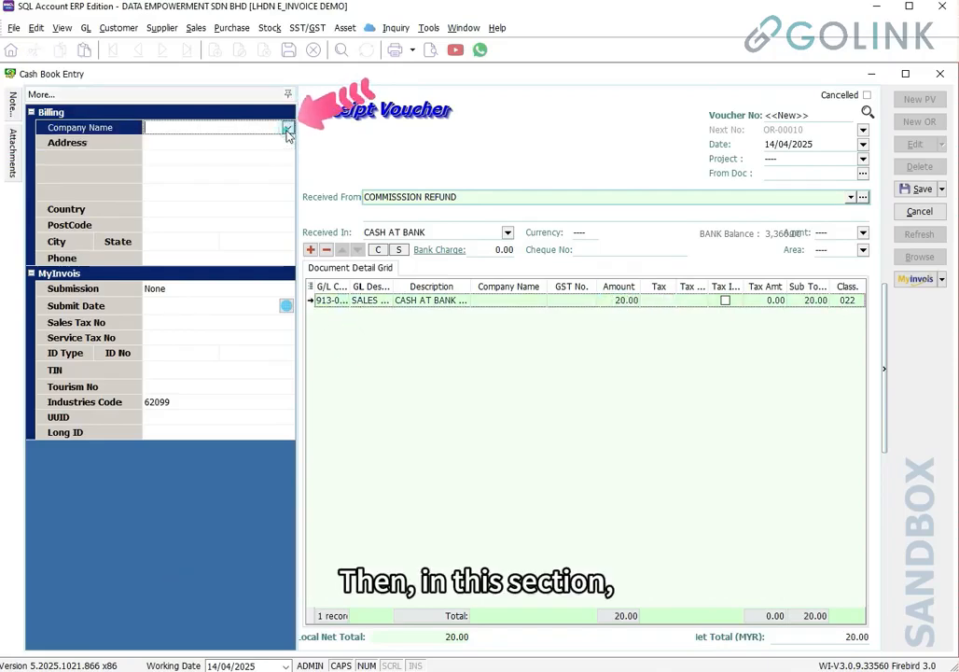
left_click(288, 128)
left_click(248, 159)
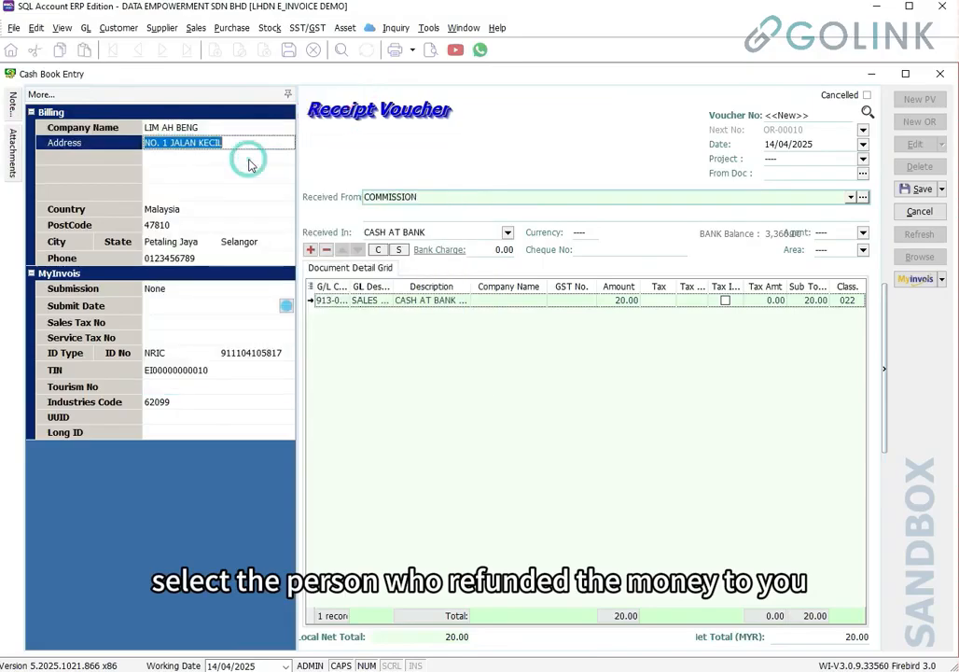
left_click(853, 197)
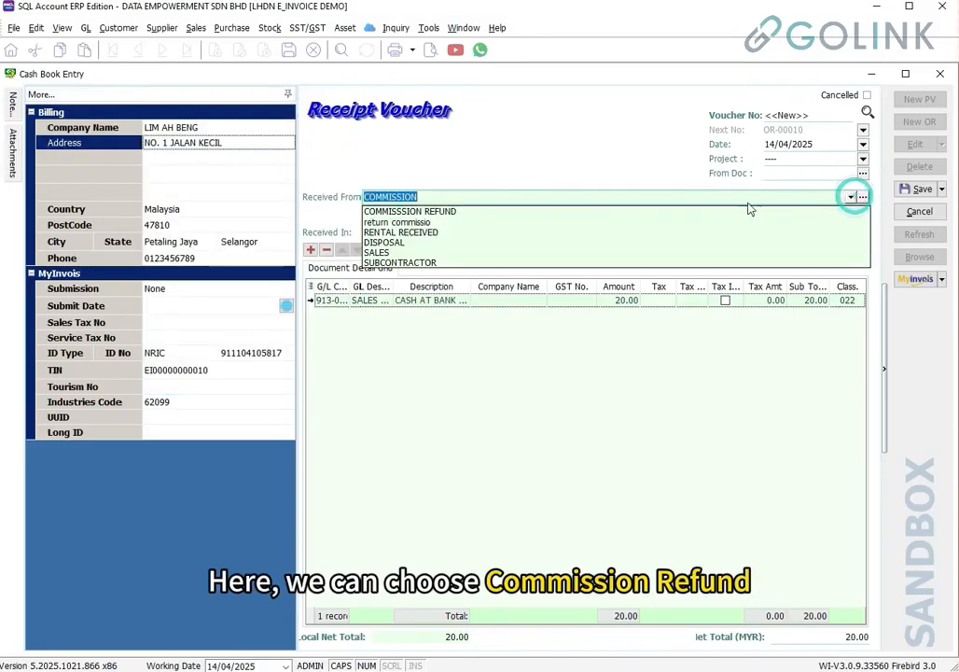
left_click(457, 213)
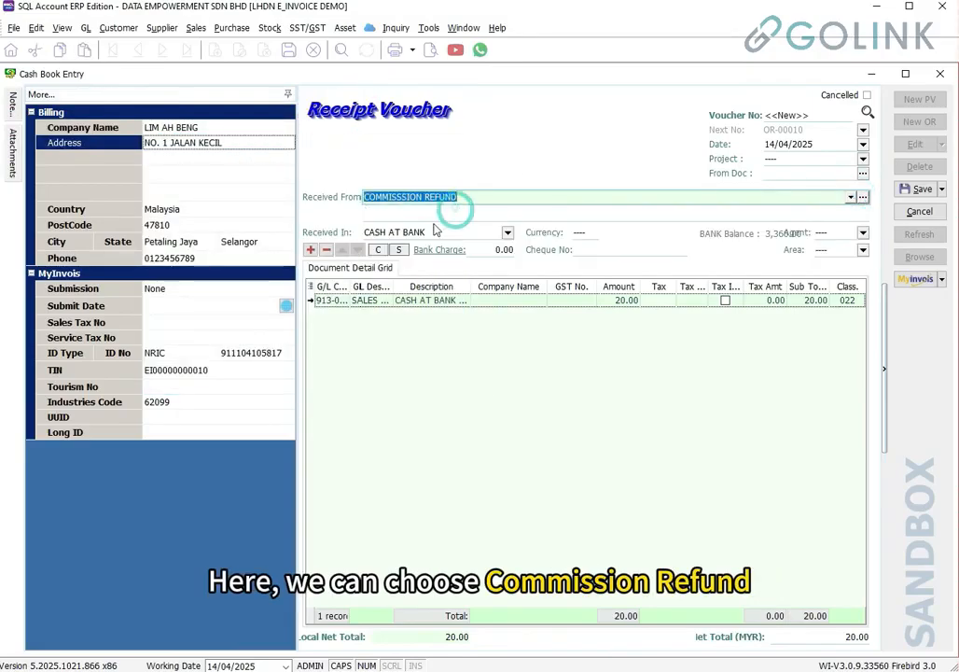
Mark the receipt as a Self-billed Refund and link PV-00018 as its source document
left_click(220, 289)
left_click(289, 290)
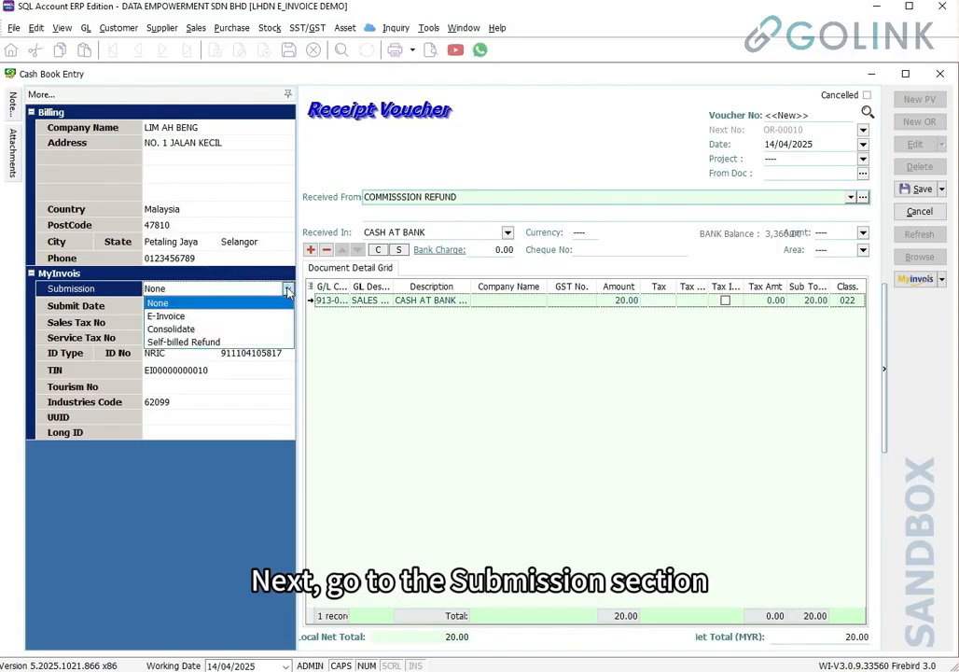
left_click(229, 342)
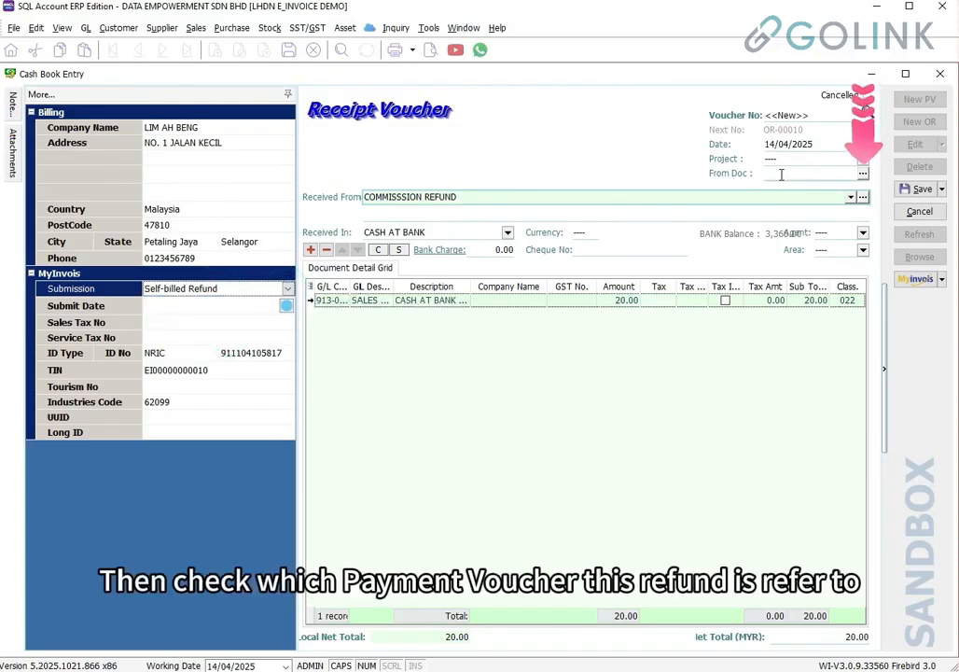
left_click(862, 174)
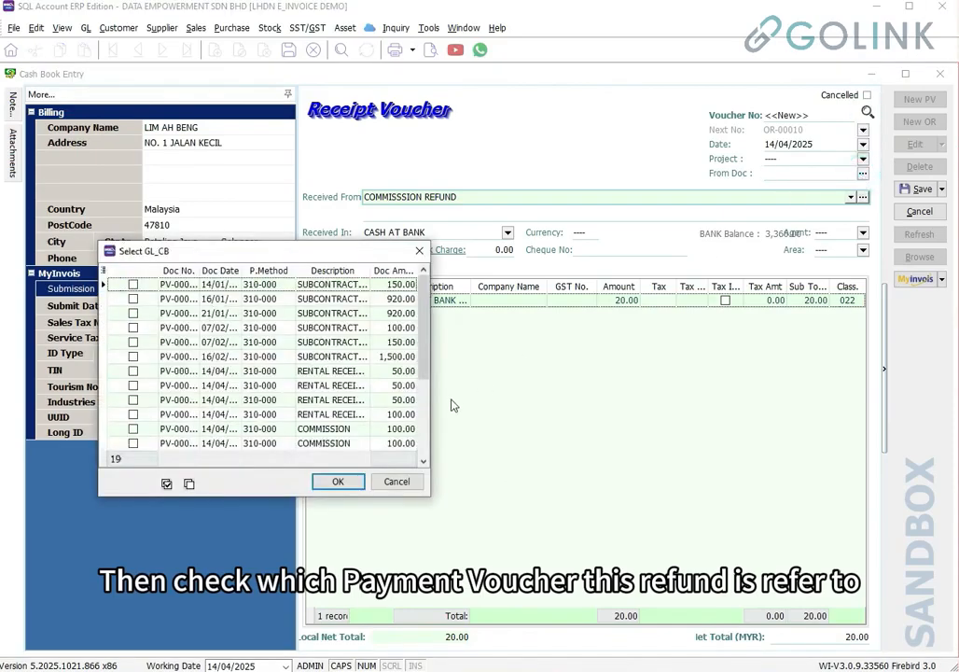
left_click_drag(430, 400, 828, 399)
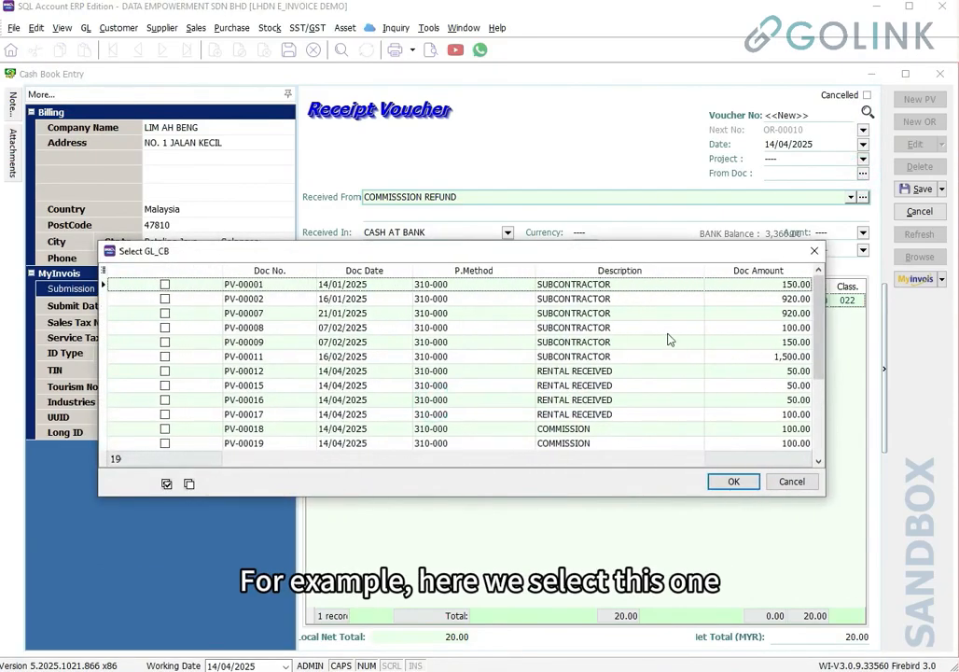
left_click(168, 429)
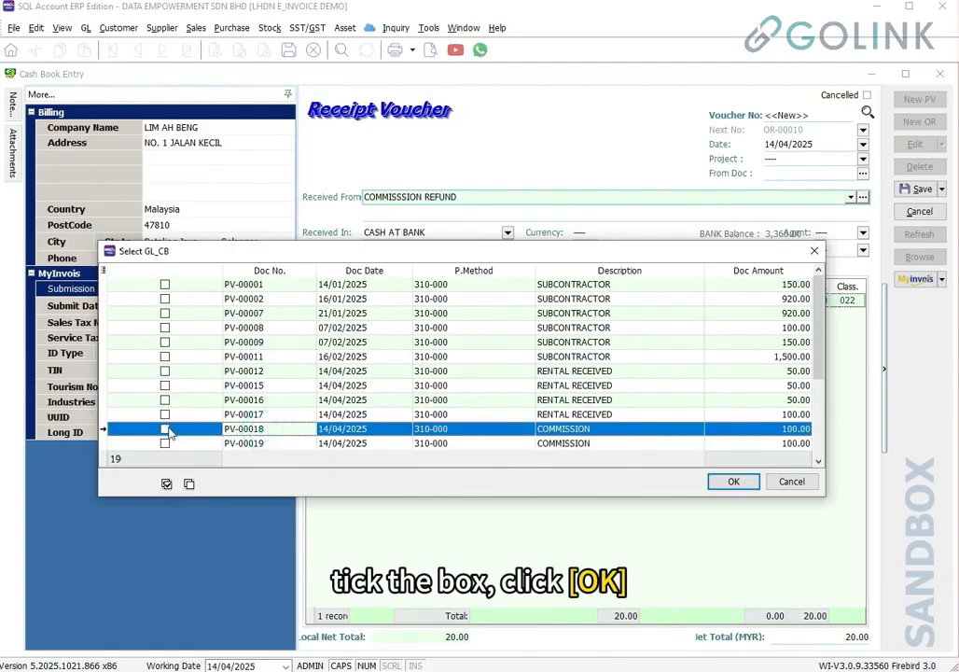
left_click(165, 428)
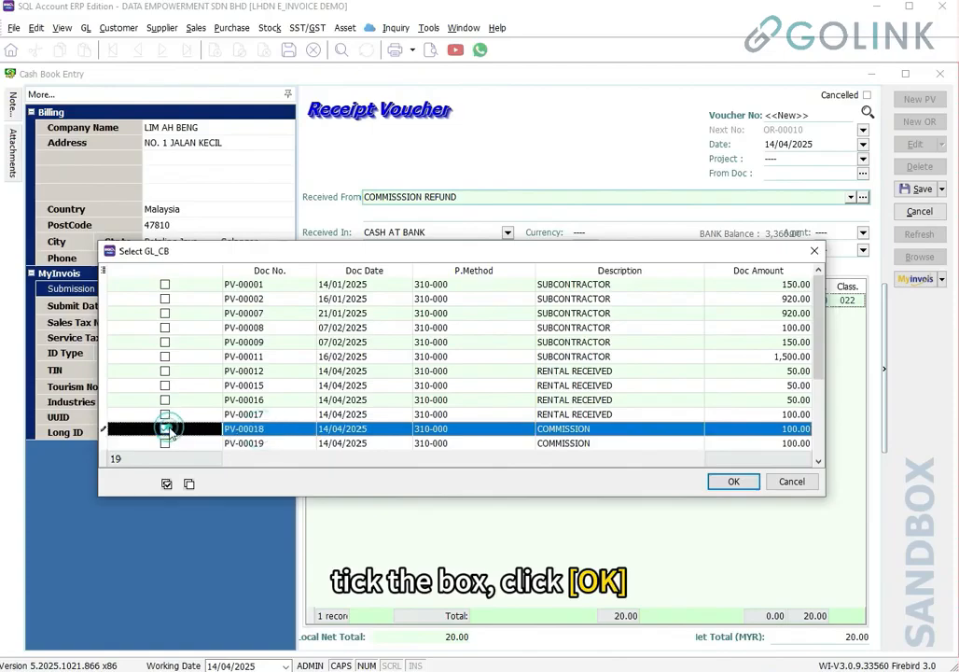
left_click(733, 481)
Save receipt OR-00010, submit it to the MyInvois sandbox, and review the Valid Self-billed Refund Note
left_click(920, 189)
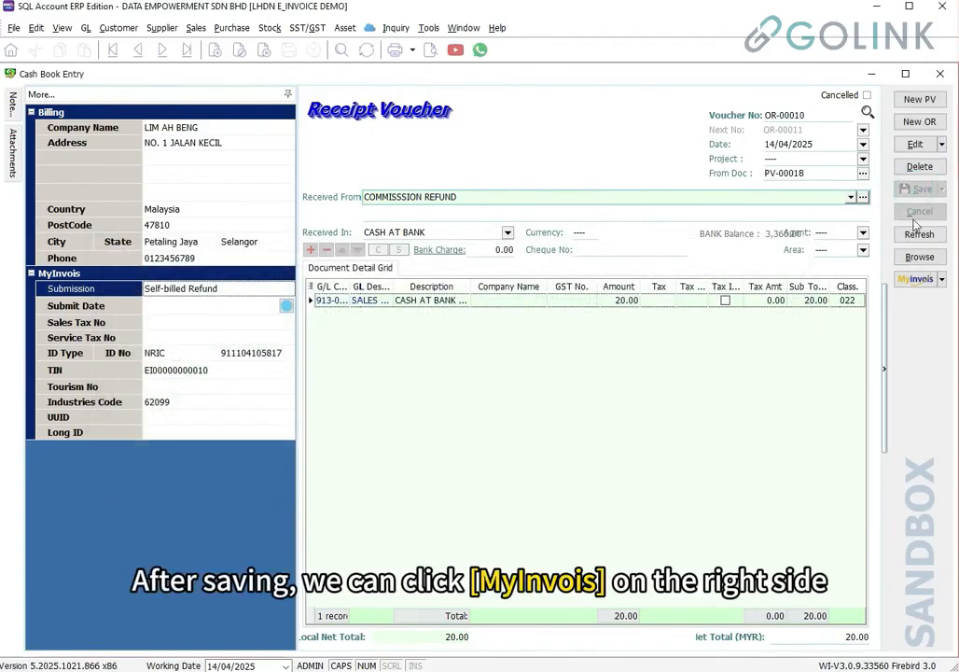
left_click(916, 280)
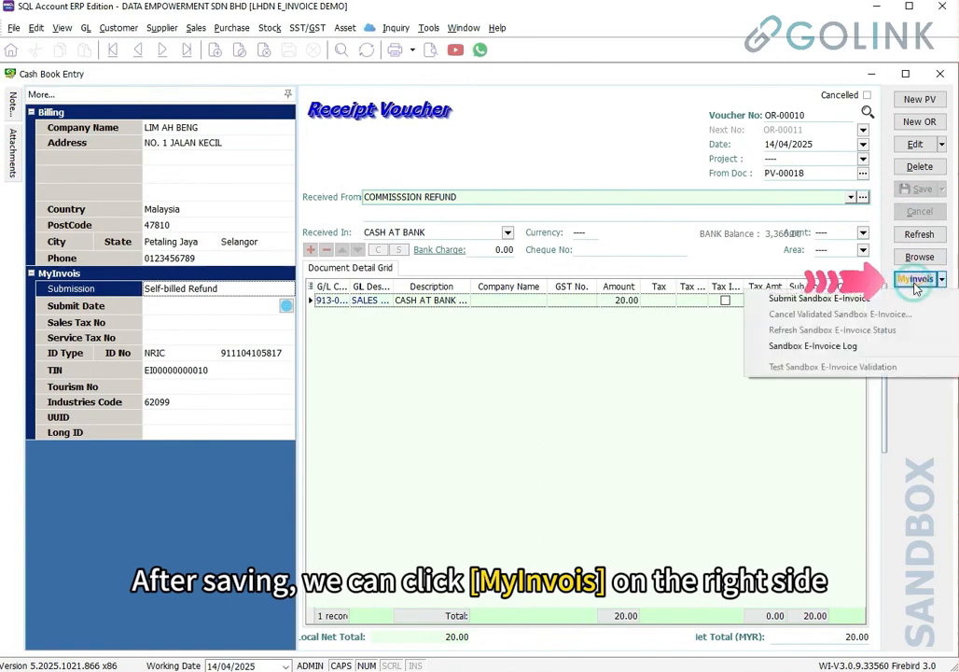
left_click(902, 299)
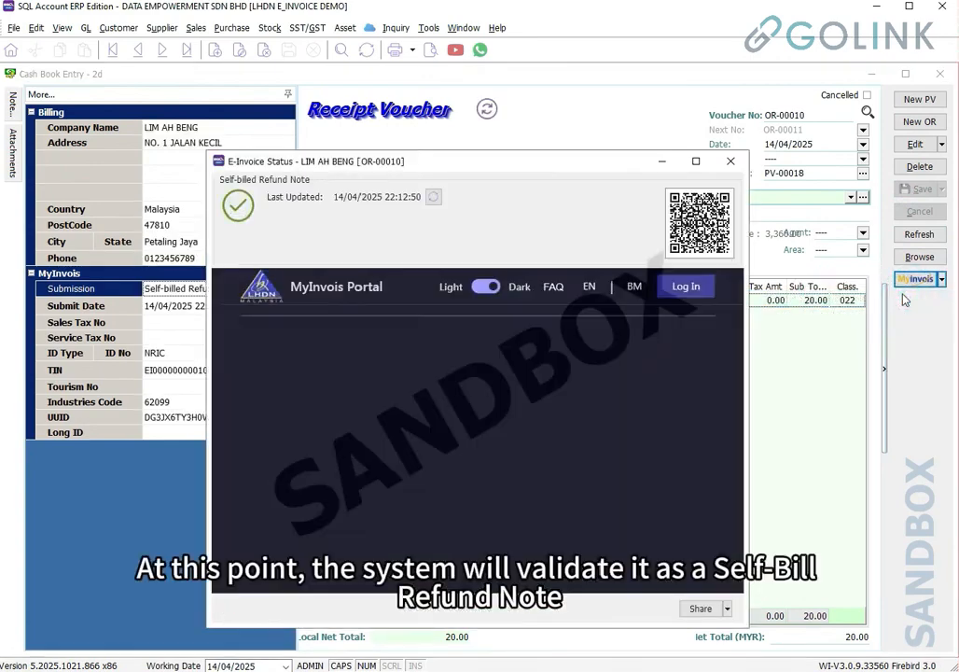
left_click_drag(252, 358, 420, 352)
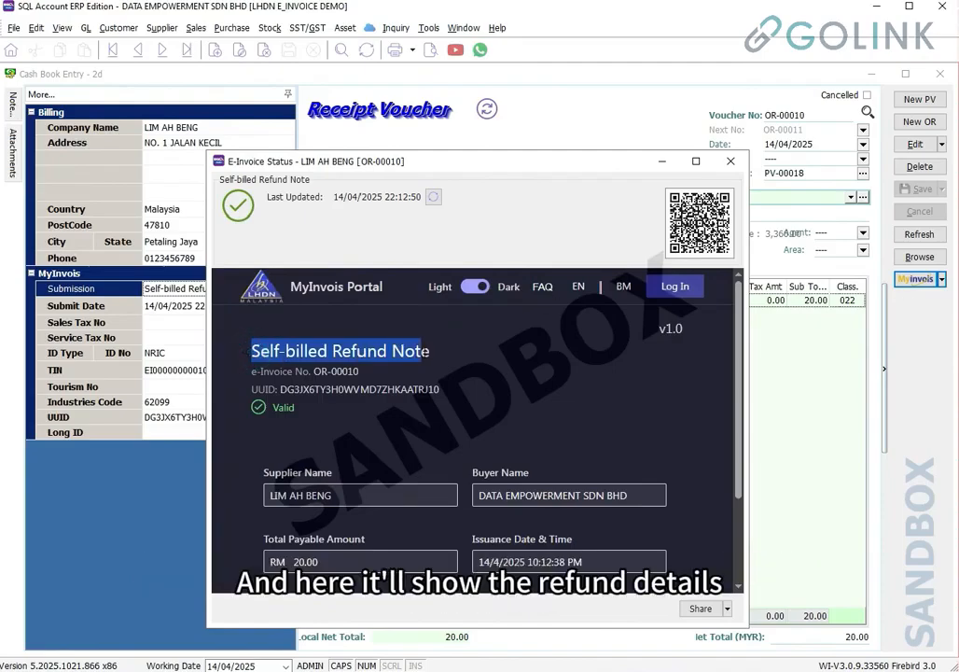
triple_click(349, 493)
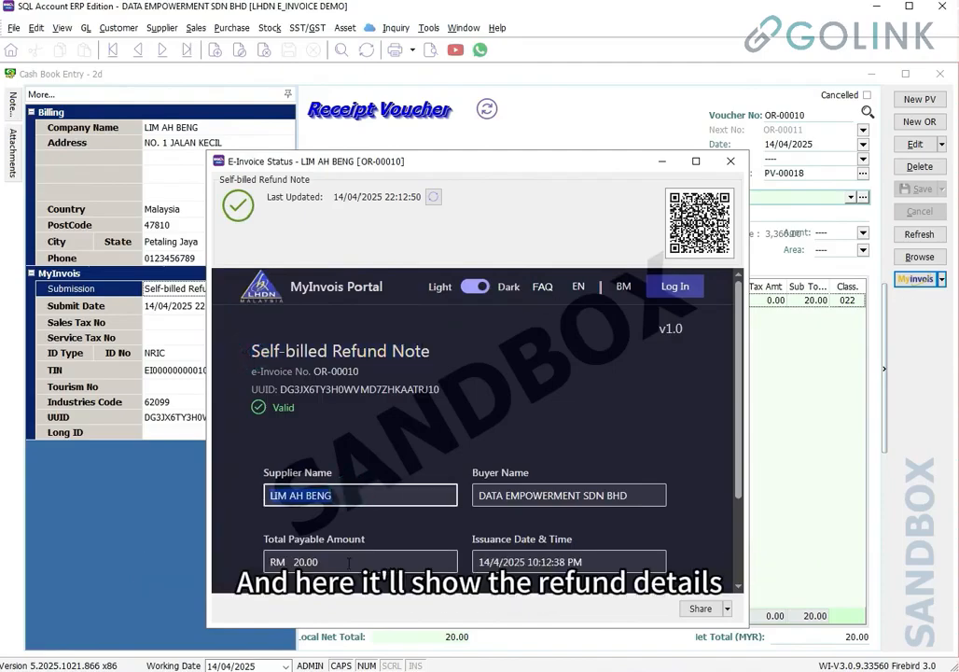
left_click(642, 492)
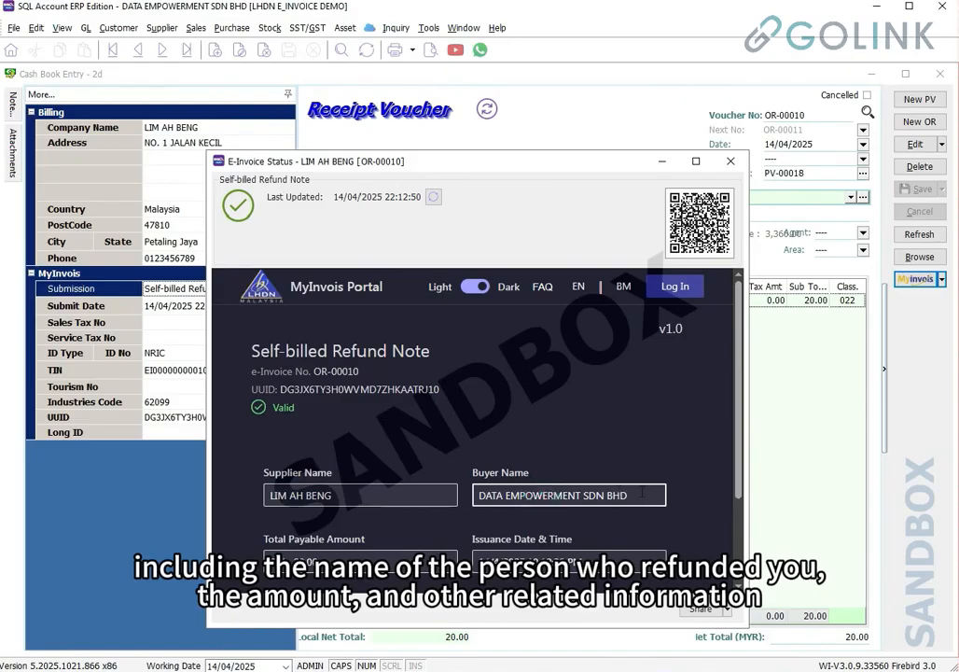
triple_click(640, 493)
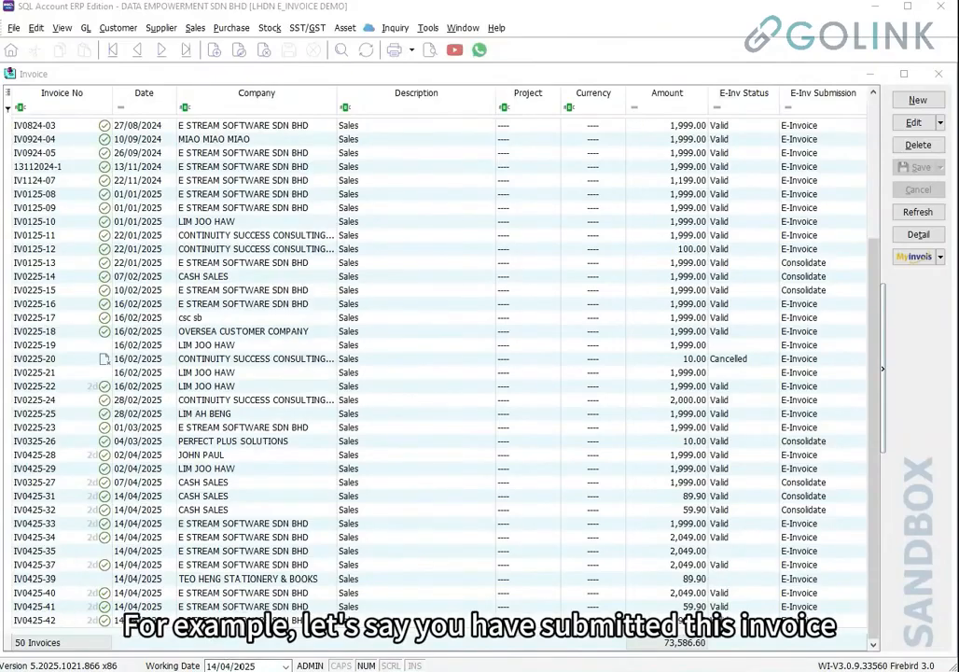
Select and open invoice IV0425-42 for E STREAM SOFTWARE SDN BHD
left_click(213, 626)
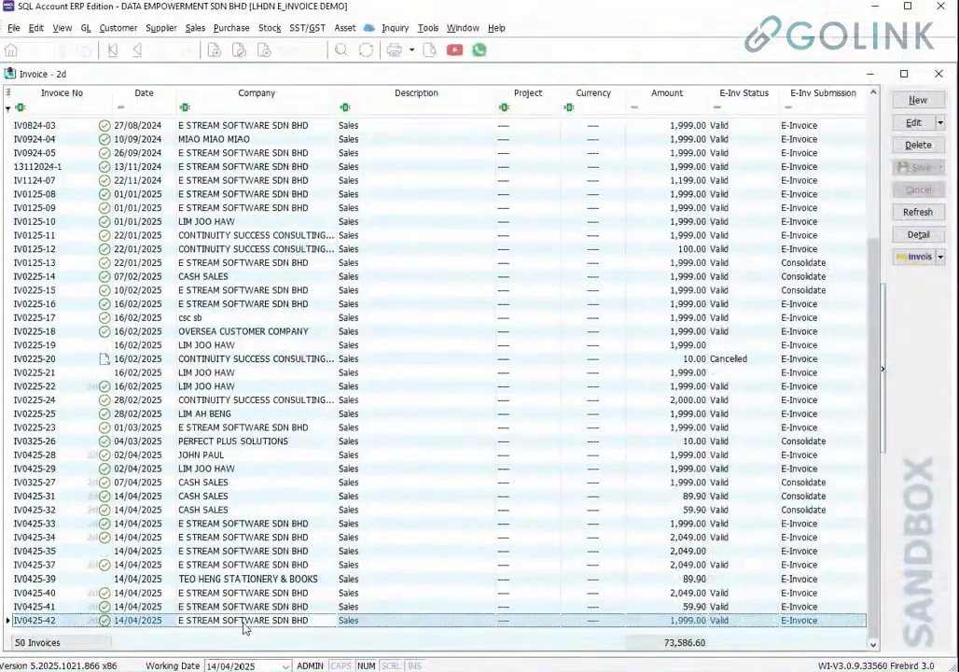
double_click(243, 620)
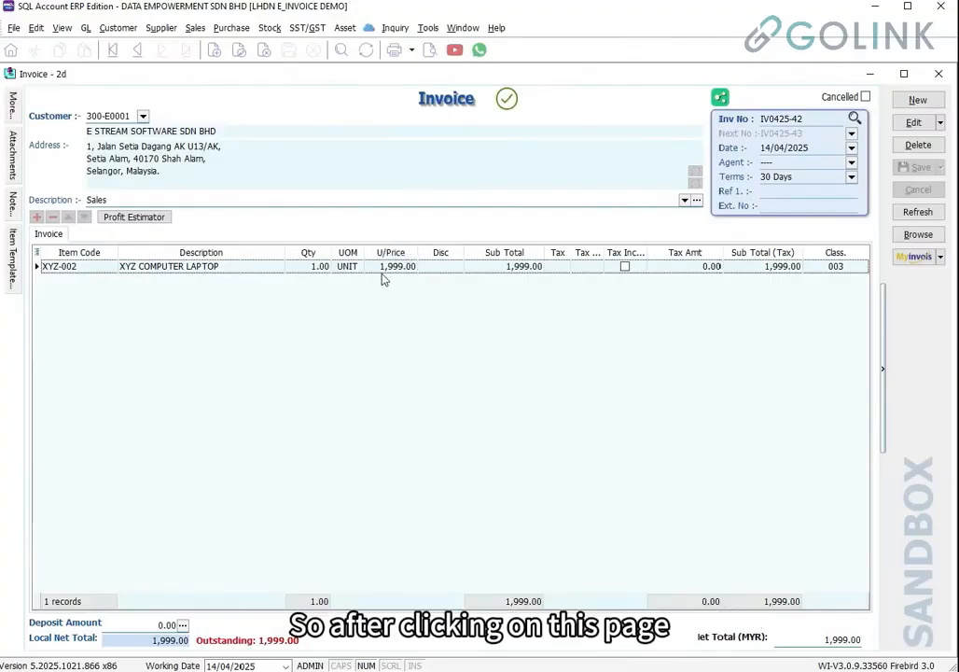
Cancel IV0425-42's validated sandbox e-invoice citing 'Wrong invoice details', confirming the Cancelled status
left_click(911, 258)
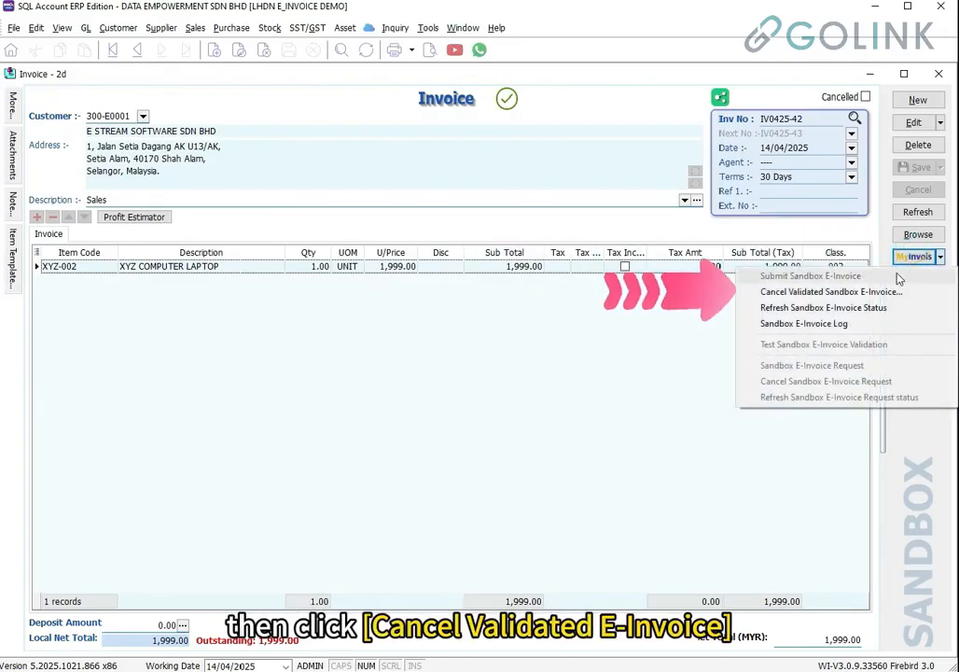
left_click(911, 292)
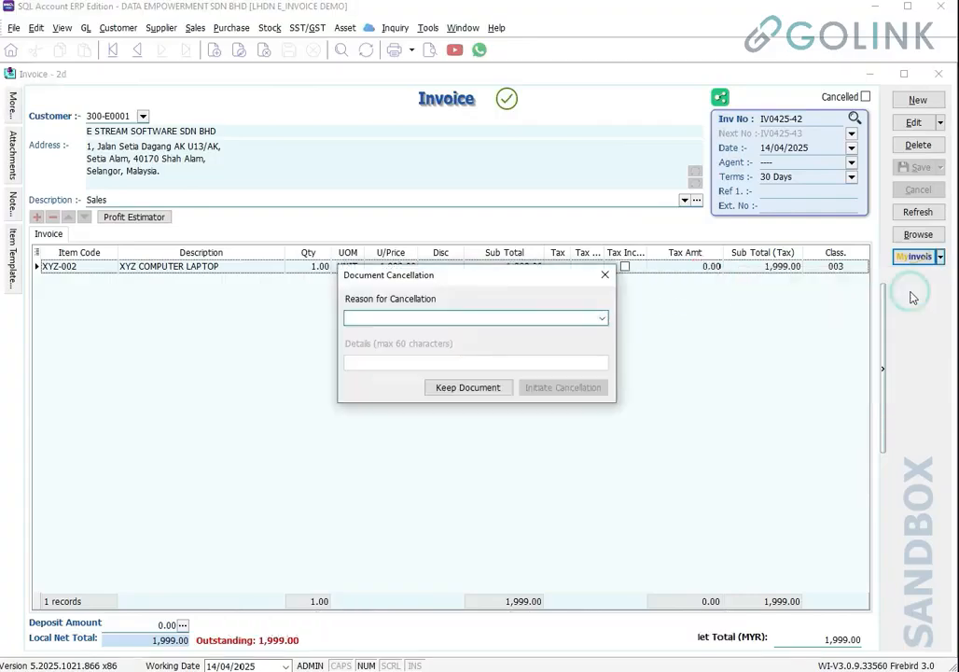
left_click(602, 318)
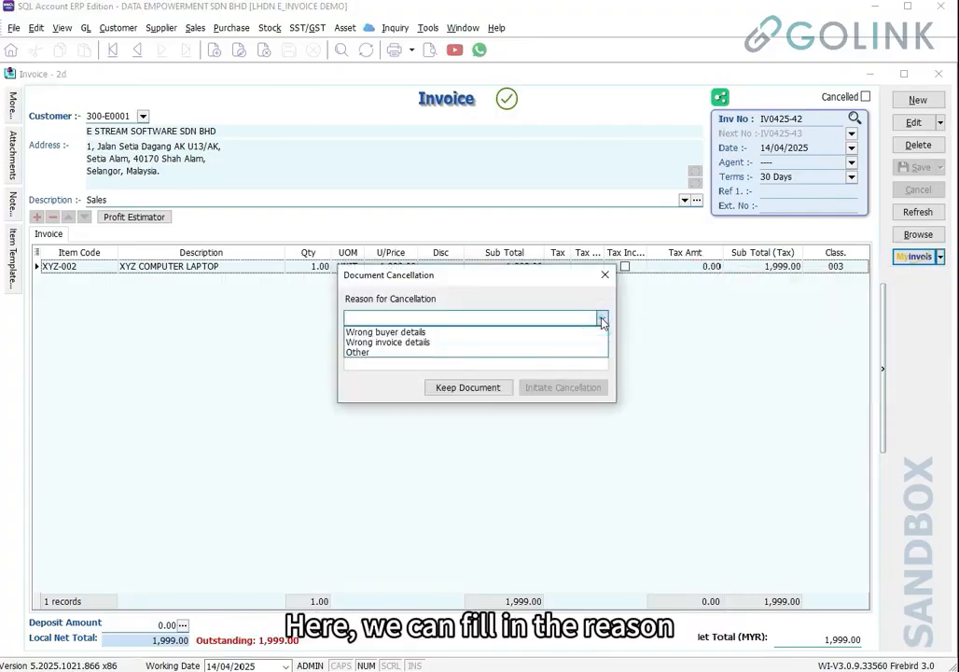
left_click(395, 343)
left_click(561, 386)
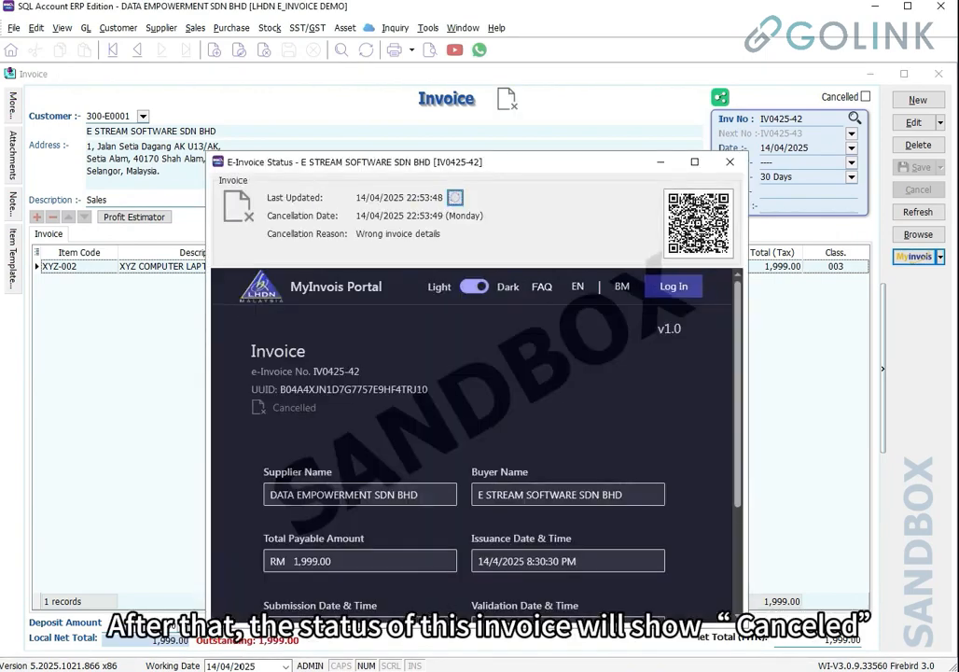
double_click(295, 408)
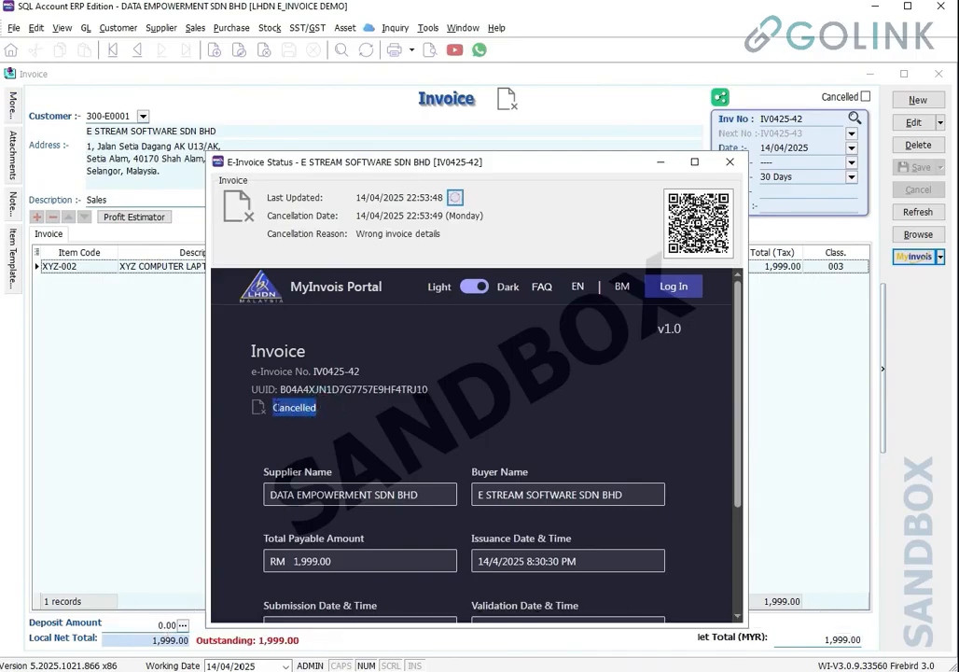
left_click(730, 162)
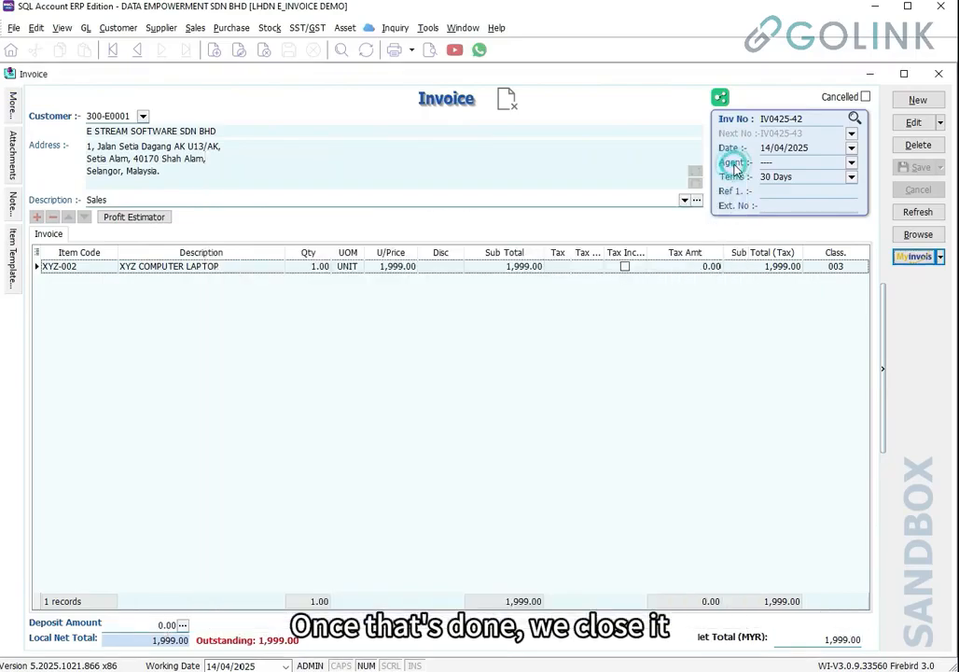
Change the laptop line's unit price on IV0425-42 to 1,900.00 and save the invoice
left_click(914, 124)
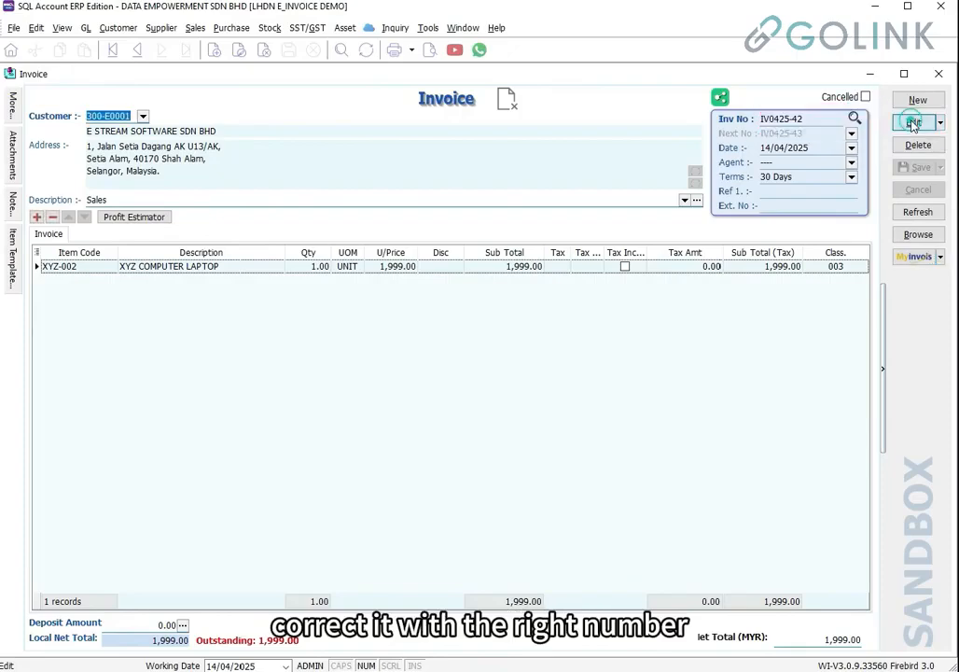
left_click(390, 270)
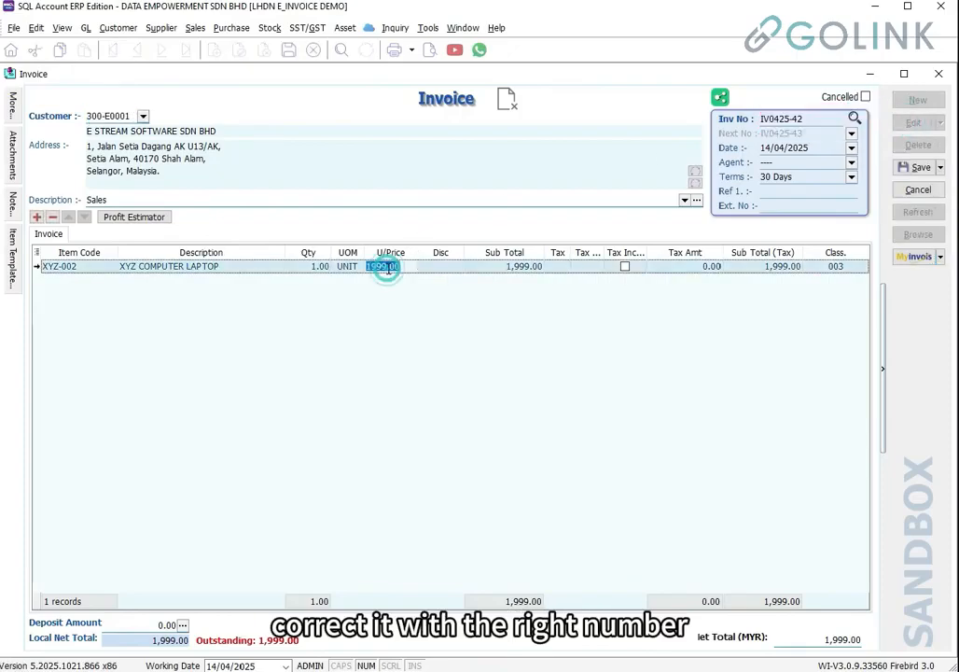
type("199")
key("Return")
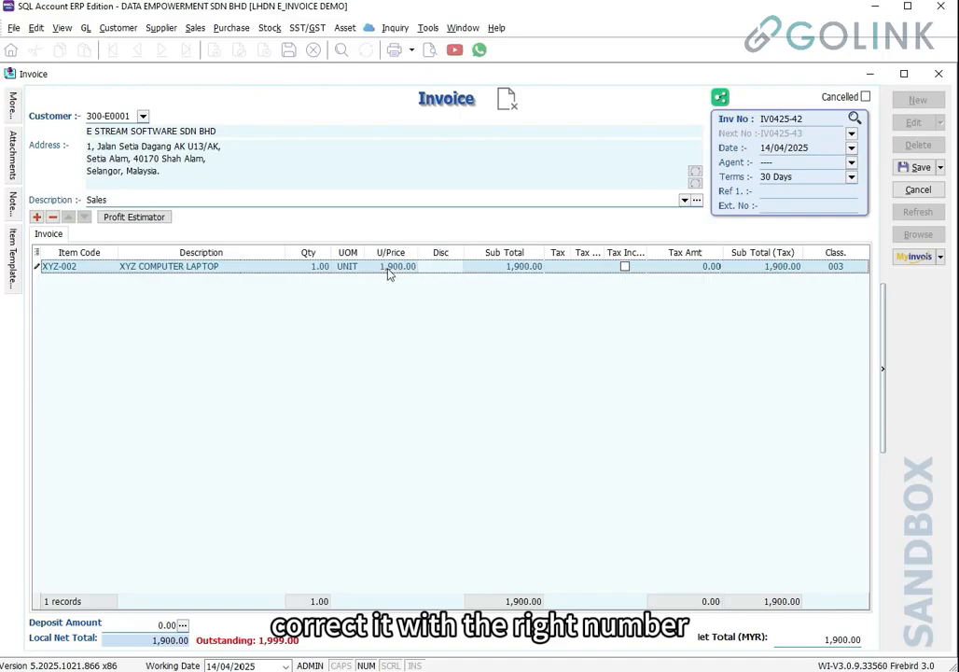
left_click(919, 167)
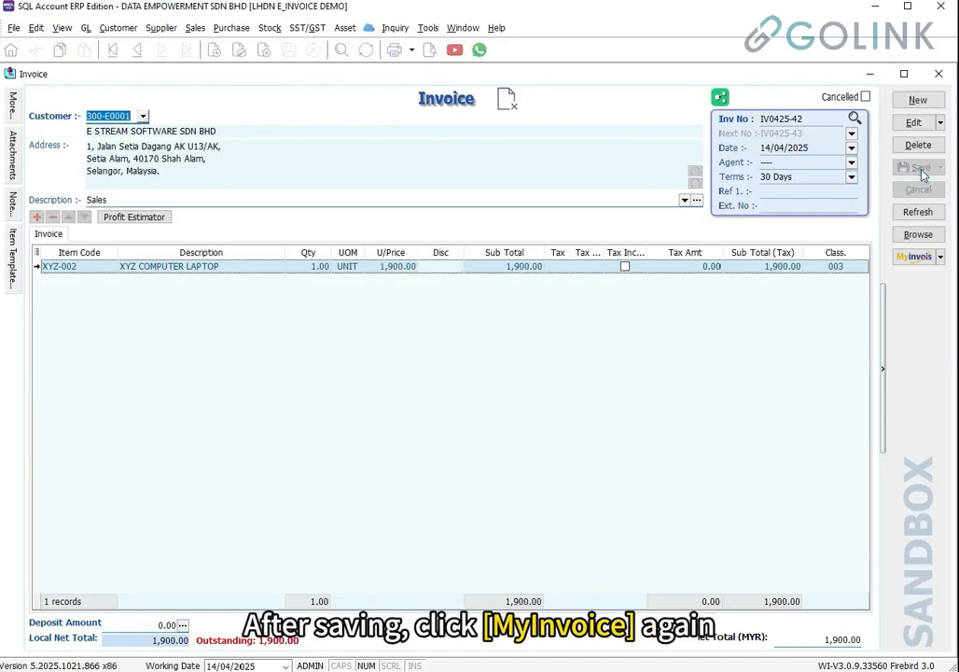
Resubmit IV0425-42 as a sandbox e-invoice, checking the reused number and RM 1,900.00 total
left_click(914, 256)
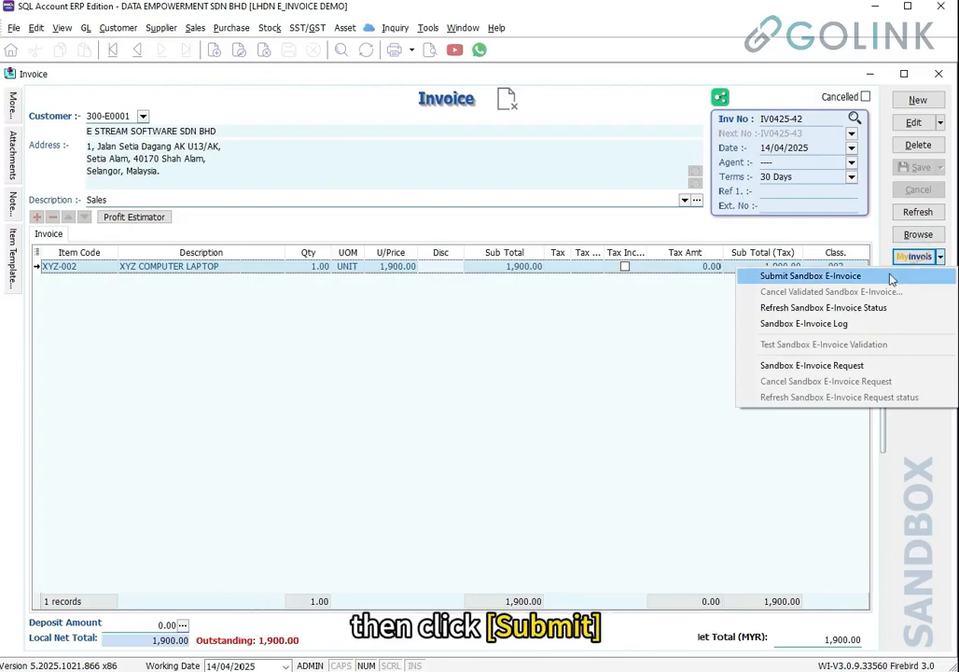
left_click(892, 278)
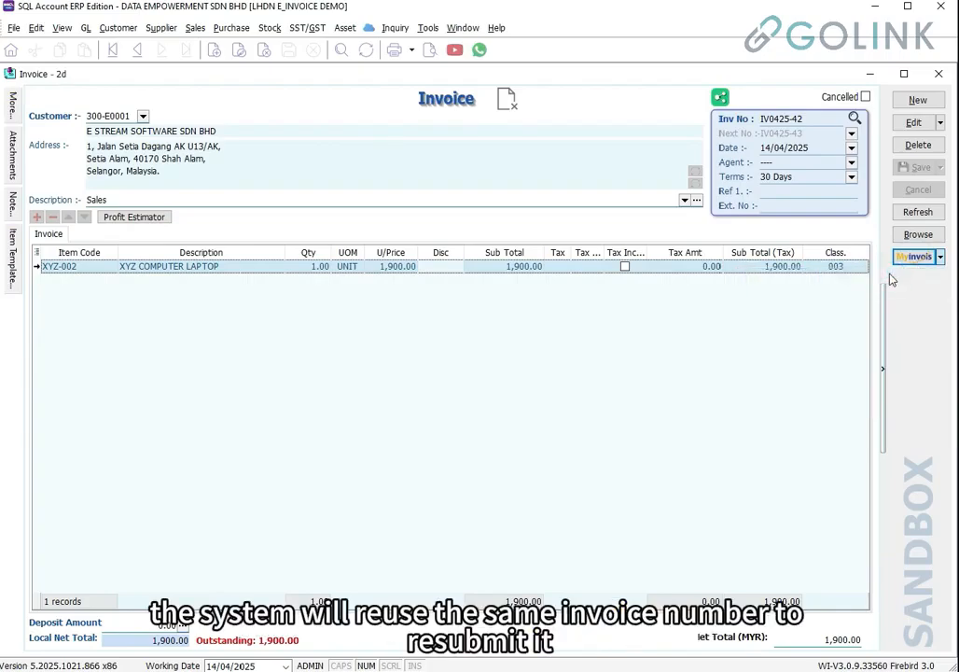
left_click_drag(370, 370, 312, 374)
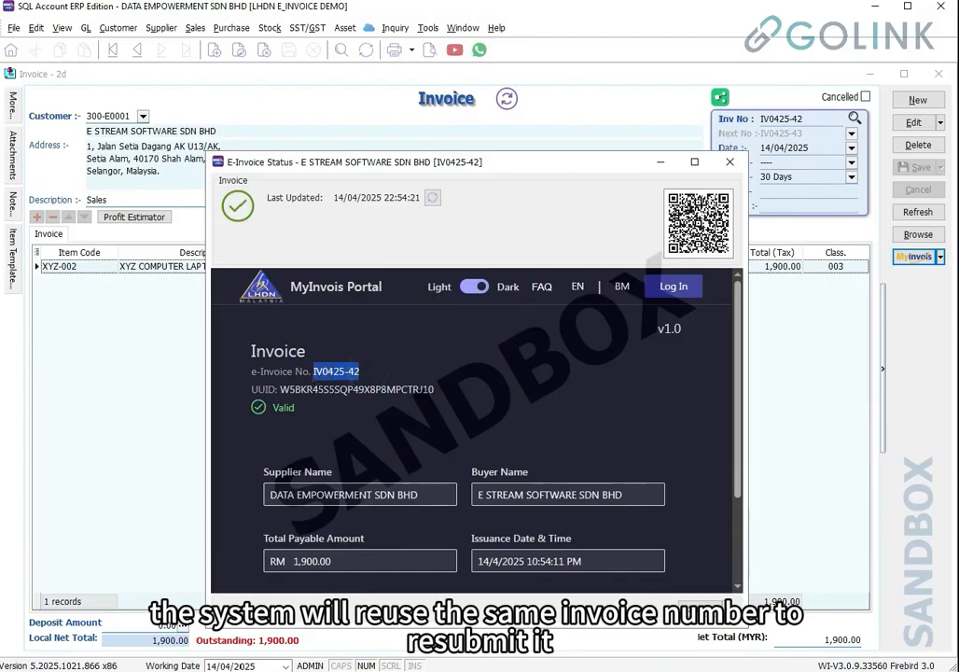
left_click(414, 494)
left_click_drag(354, 560, 262, 567)
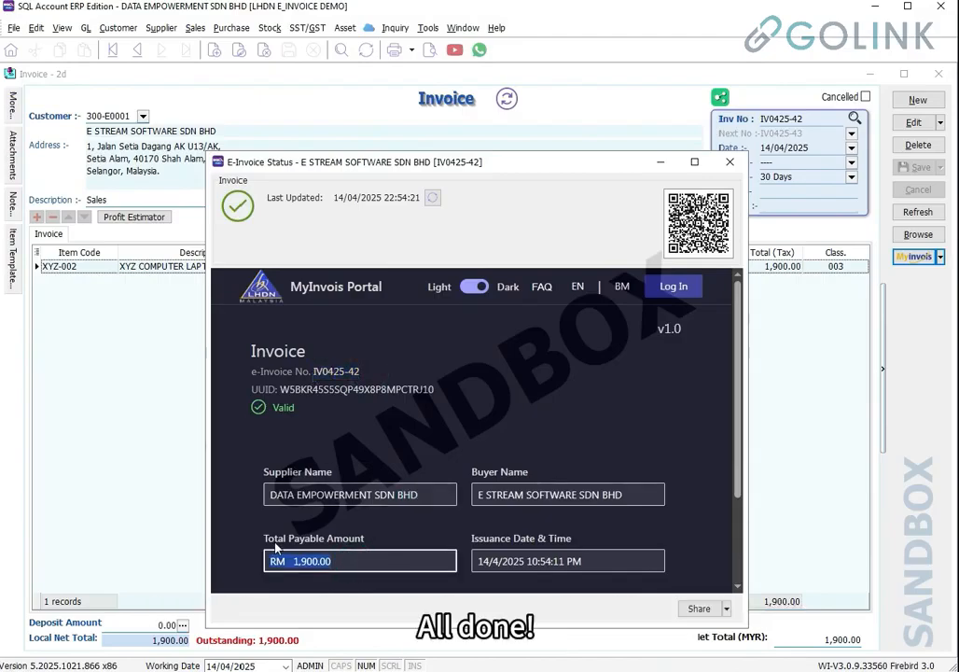